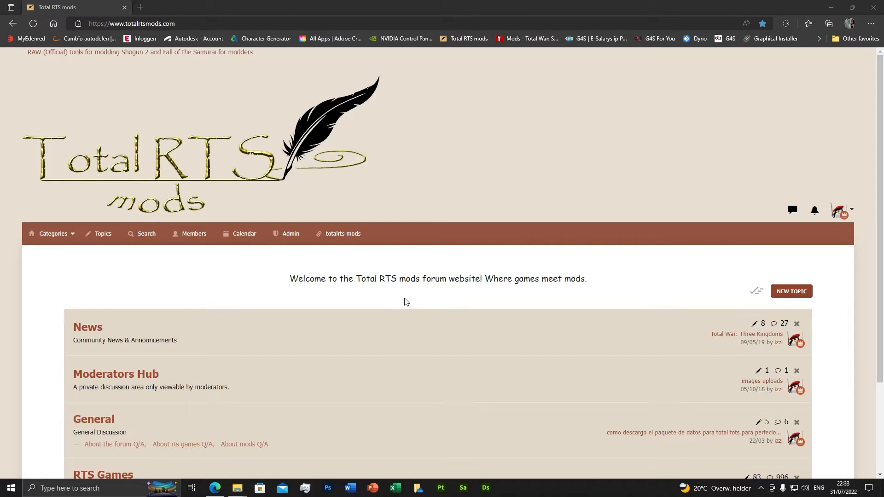
Step: Open the Tools & Resources forum under Shogun 2 Total War in the Total War category
{"action": "scroll", "coordinate": [405, 300], "scroll_direction": "down", "scroll_amount": 3}
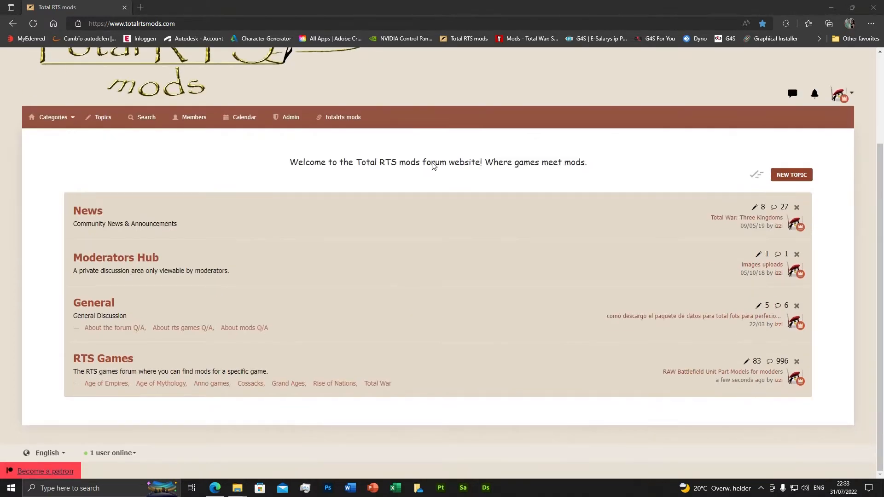
{"action": "scroll", "coordinate": [296, 257], "scroll_direction": "up", "scroll_amount": 3}
{"action": "scroll", "coordinate": [366, 342], "scroll_direction": "down", "scroll_amount": 3}
{"action": "left_click", "coordinate": [383, 384]}
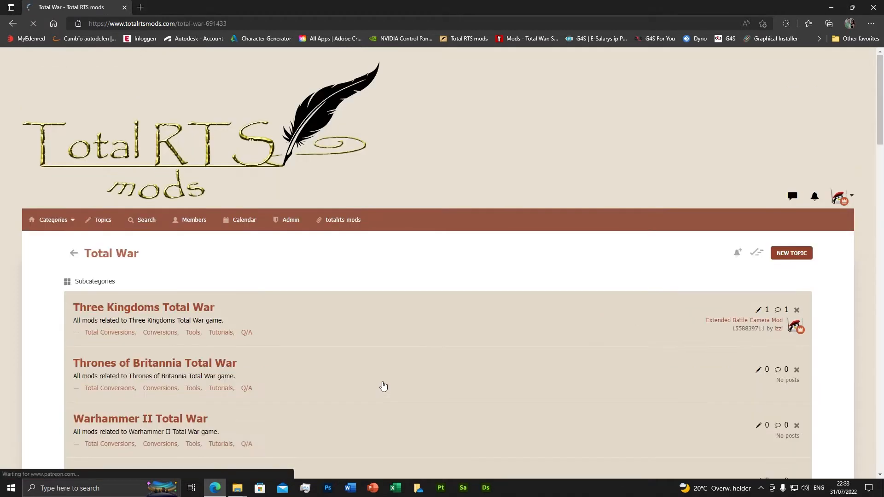
{"action": "scroll", "coordinate": [264, 335], "scroll_direction": "down", "scroll_amount": 8}
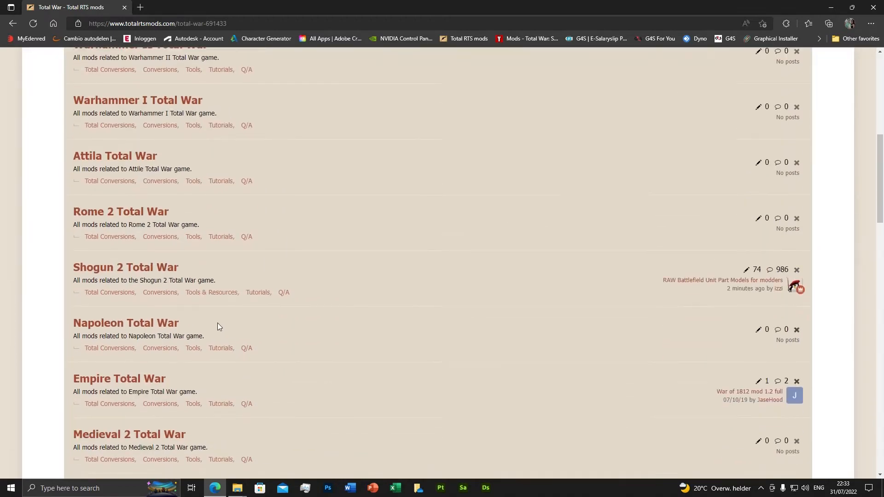
{"action": "left_click", "coordinate": [213, 293]}
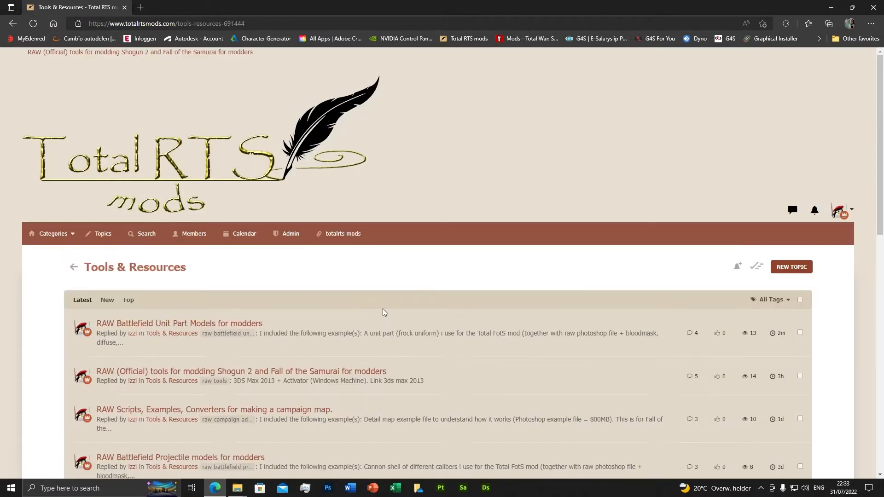
Step: Open the topic "RAW (Official) tools for modding Shogun 2 and Fall of the Samurai for modders"
{"action": "scroll", "coordinate": [391, 389], "scroll_direction": "down", "scroll_amount": 5}
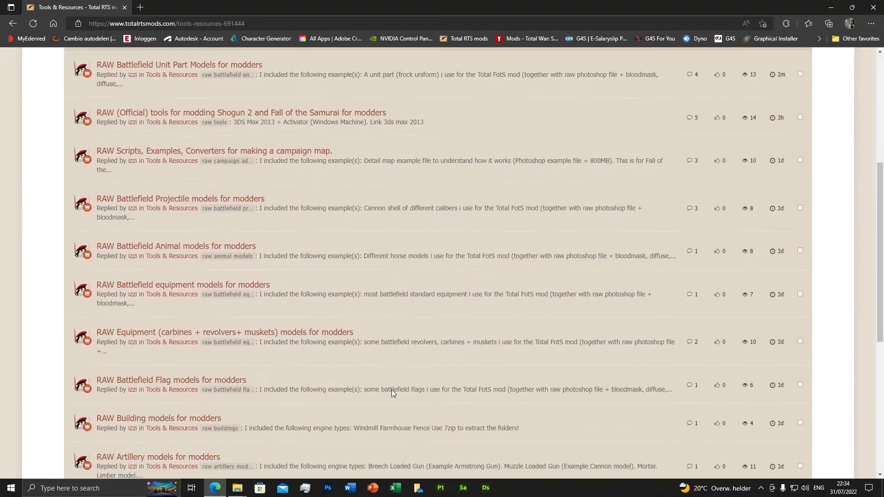
{"action": "scroll", "coordinate": [187, 219], "scroll_direction": "up", "scroll_amount": 3}
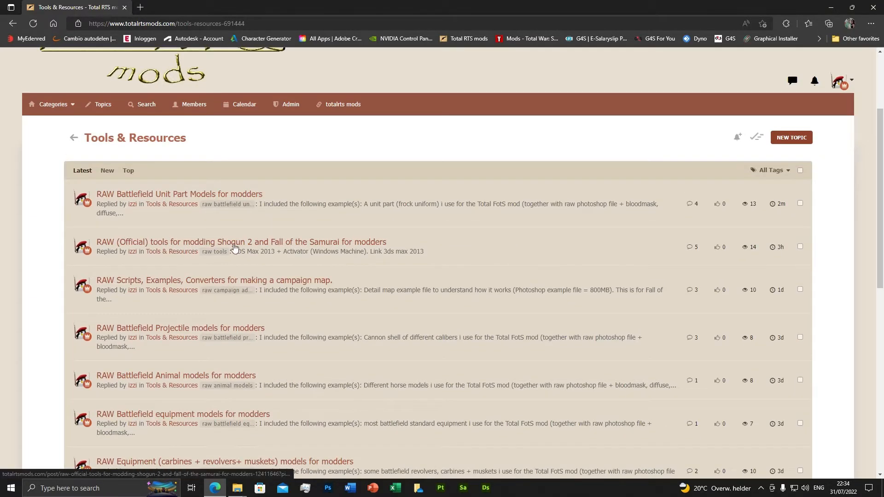
{"action": "left_click", "coordinate": [259, 245]}
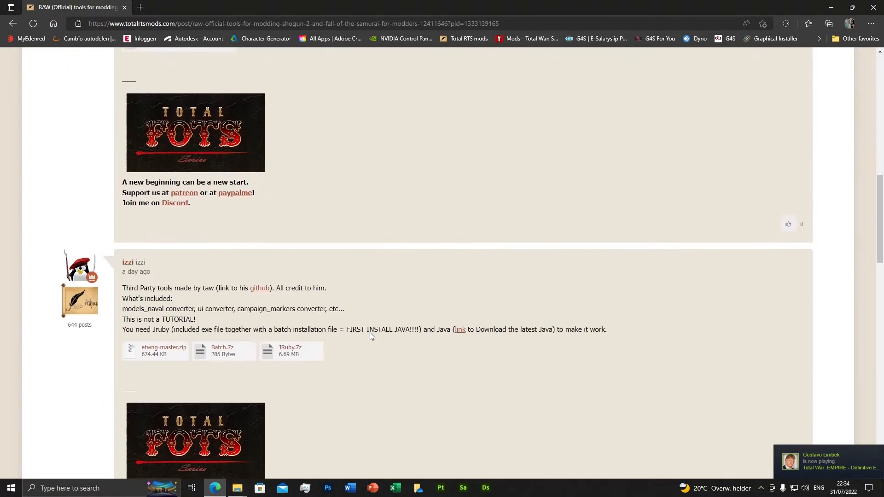
Step: Examine the topic's posts on the CS2 exporter, third-party converters, shader attribute scripts, Assembly Kit and 3DS Max 2013
{"action": "scroll", "coordinate": [369, 332], "scroll_direction": "down", "scroll_amount": 8}
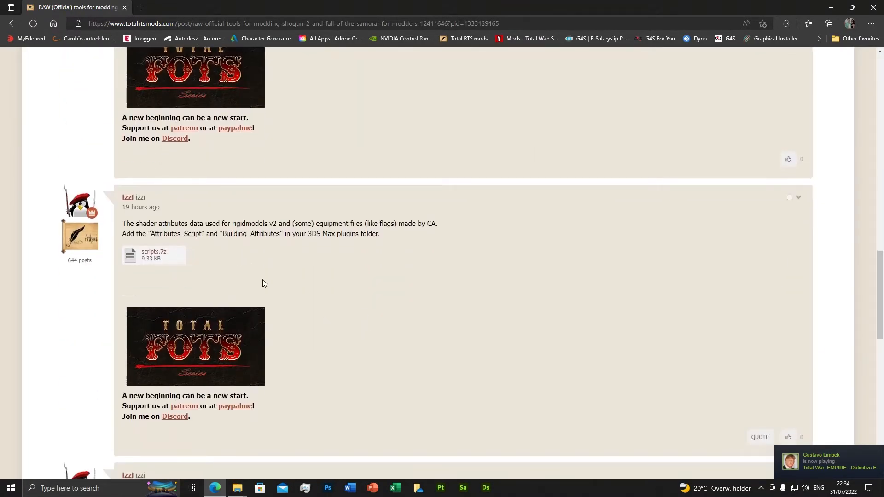
{"action": "scroll", "coordinate": [265, 283], "scroll_direction": "up", "scroll_amount": 10}
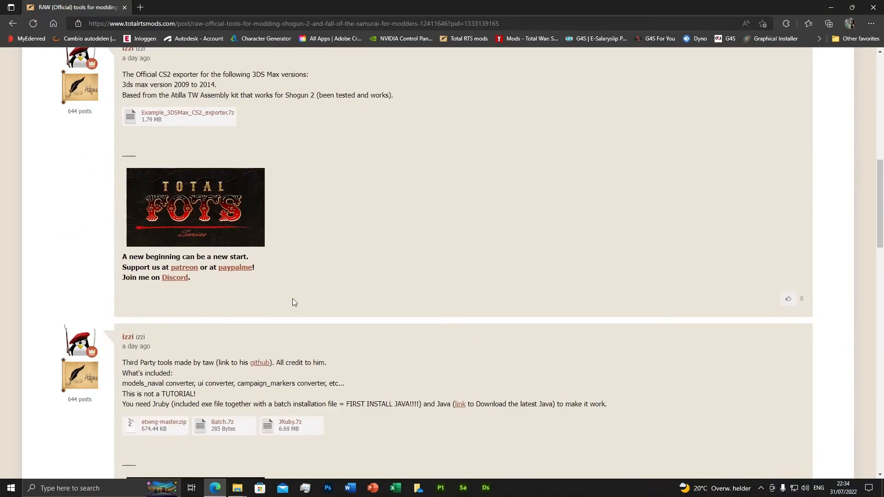
{"action": "scroll", "coordinate": [292, 298], "scroll_direction": "up", "scroll_amount": 3}
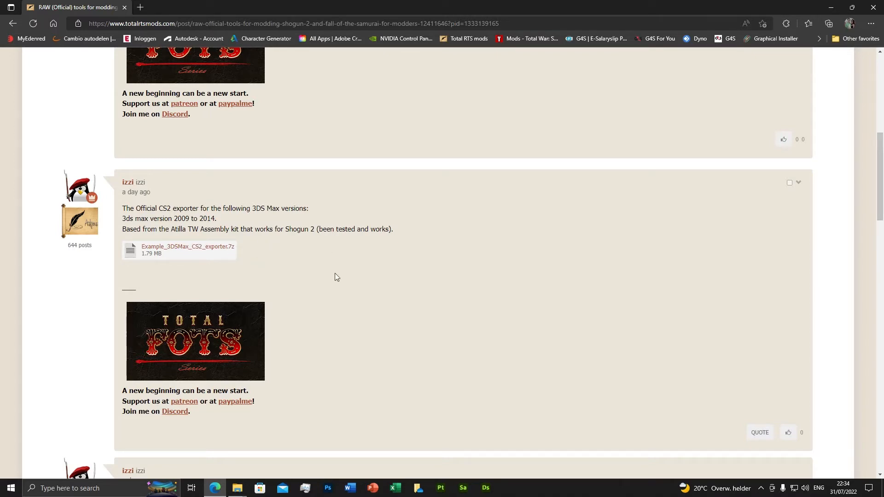
{"action": "scroll", "coordinate": [335, 276], "scroll_direction": "down", "scroll_amount": 3}
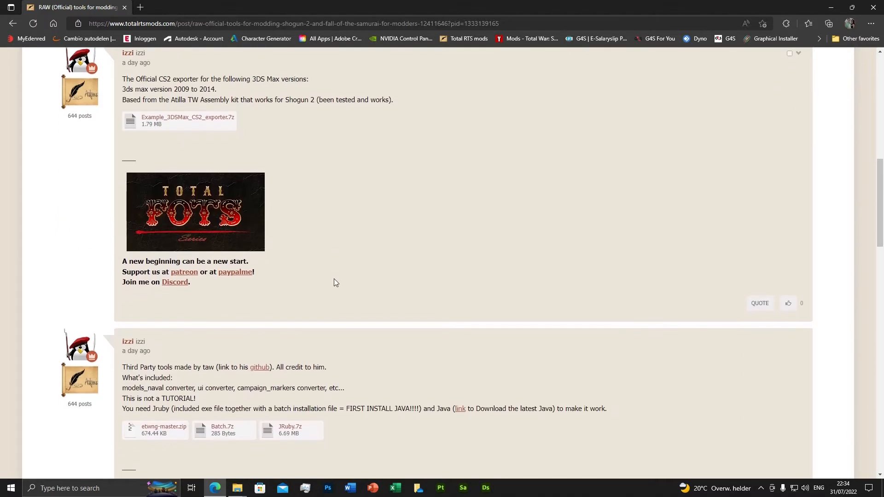
{"action": "scroll", "coordinate": [334, 278], "scroll_direction": "up", "scroll_amount": 1}
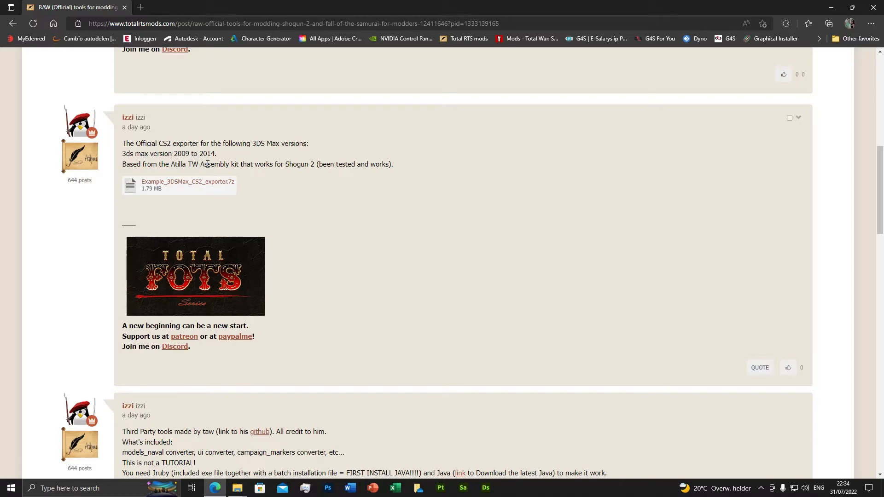
{"action": "scroll", "coordinate": [277, 265], "scroll_direction": "down", "scroll_amount": 4}
{"action": "scroll", "coordinate": [361, 326], "scroll_direction": "down", "scroll_amount": 5}
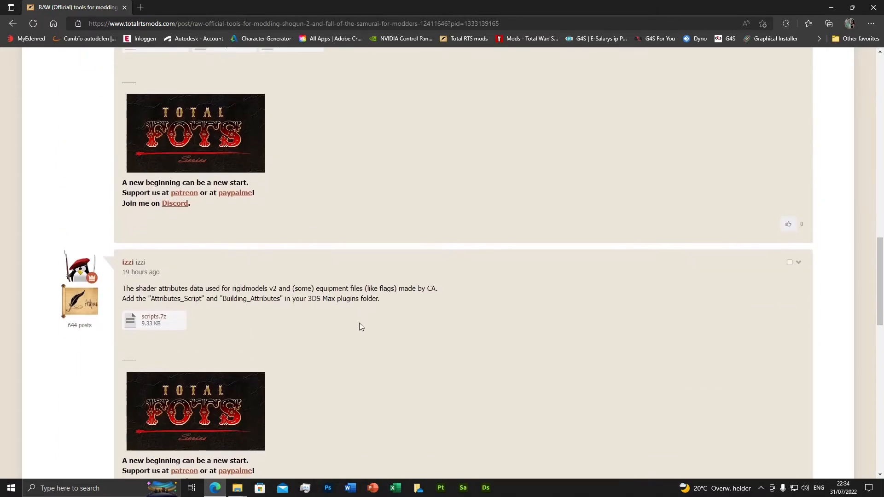
{"action": "scroll", "coordinate": [357, 325], "scroll_direction": "down", "scroll_amount": 8}
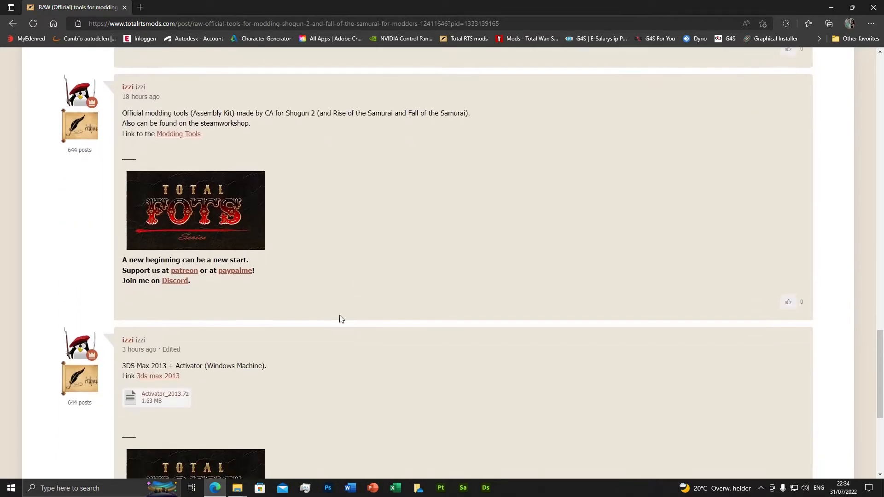
{"action": "scroll", "coordinate": [278, 247], "scroll_direction": "down", "scroll_amount": 4}
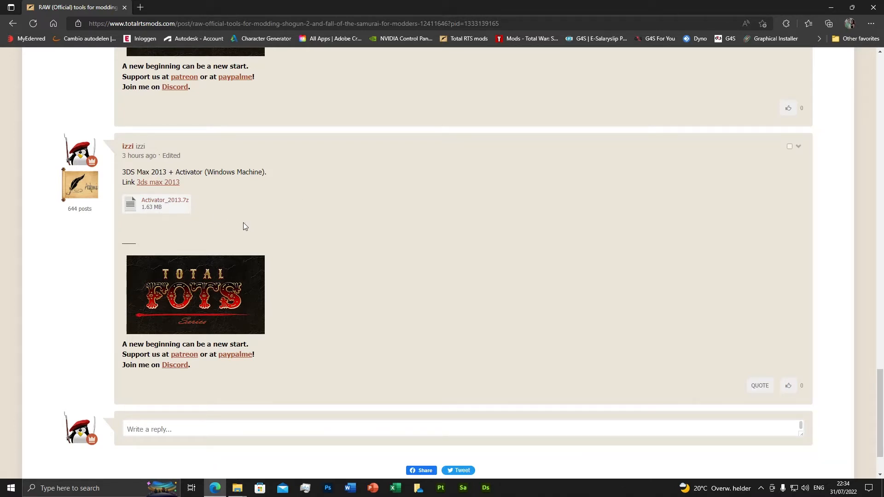
{"action": "scroll", "coordinate": [243, 223], "scroll_direction": "up", "scroll_amount": 20}
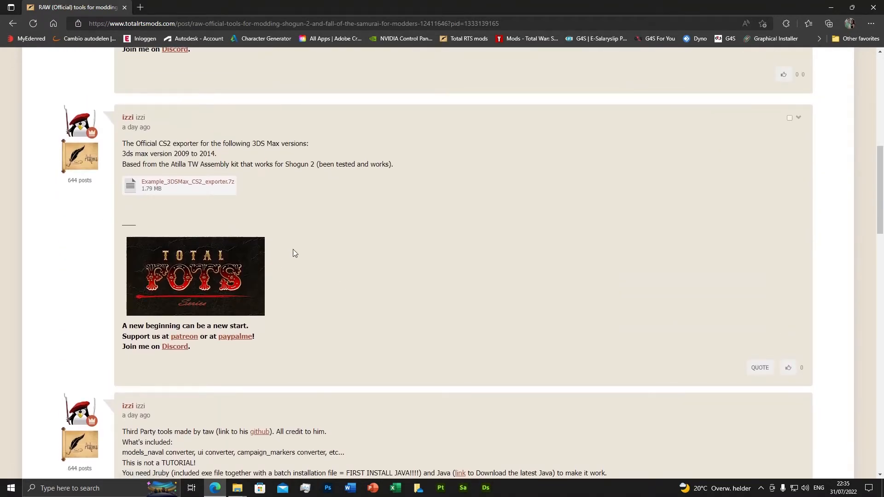
{"action": "scroll", "coordinate": [292, 250], "scroll_direction": "up", "scroll_amount": 10}
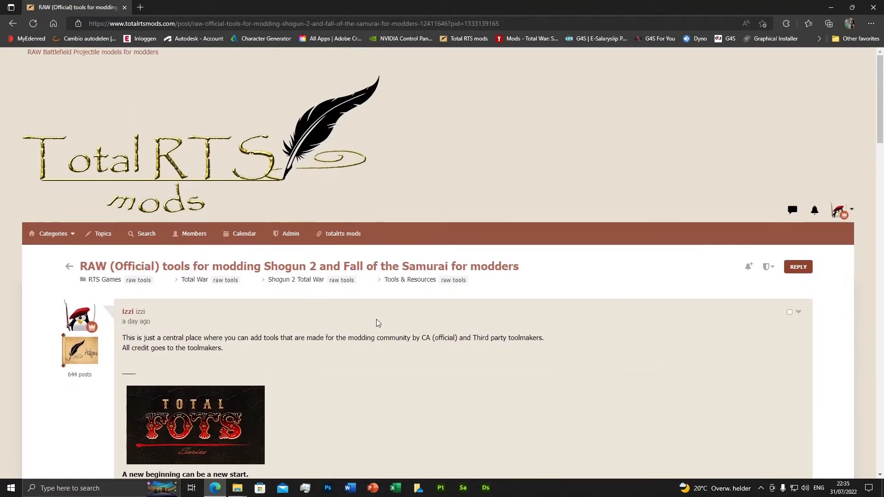
{"action": "scroll", "coordinate": [376, 320], "scroll_direction": "down", "scroll_amount": 3}
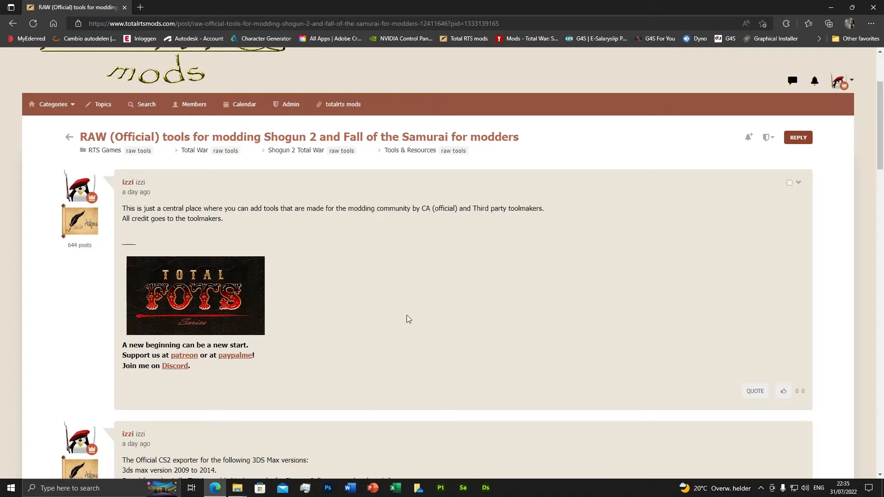
Step: Return to the Tools & Resources topic list and open "RAW Battlefield Unit Part Models for modders"
{"action": "left_click", "coordinate": [403, 150]}
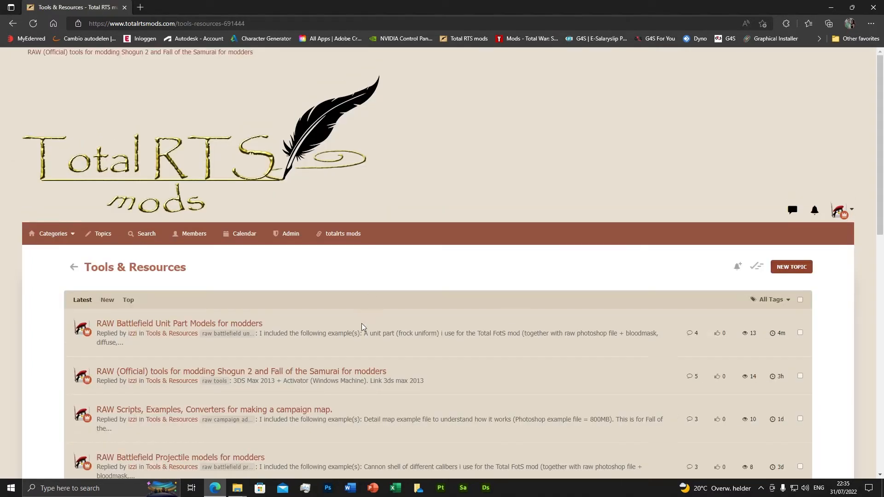
{"action": "scroll", "coordinate": [361, 323], "scroll_direction": "down", "scroll_amount": 4}
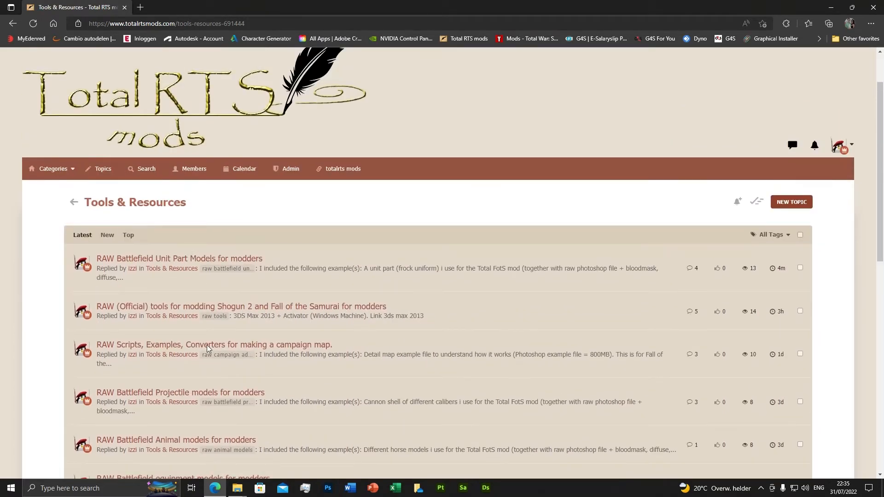
{"action": "scroll", "coordinate": [171, 281], "scroll_direction": "down", "scroll_amount": 6}
{"action": "scroll", "coordinate": [171, 283], "scroll_direction": "down", "scroll_amount": 3}
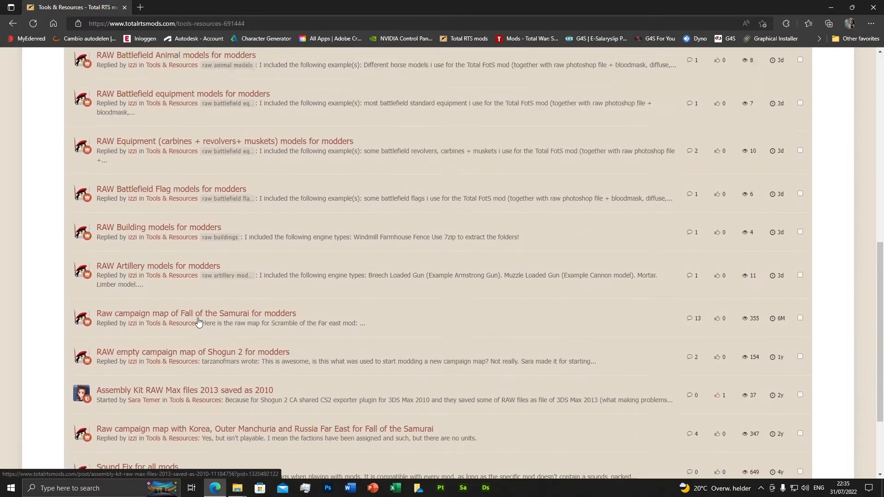
{"action": "scroll", "coordinate": [208, 318], "scroll_direction": "up", "scroll_amount": 4}
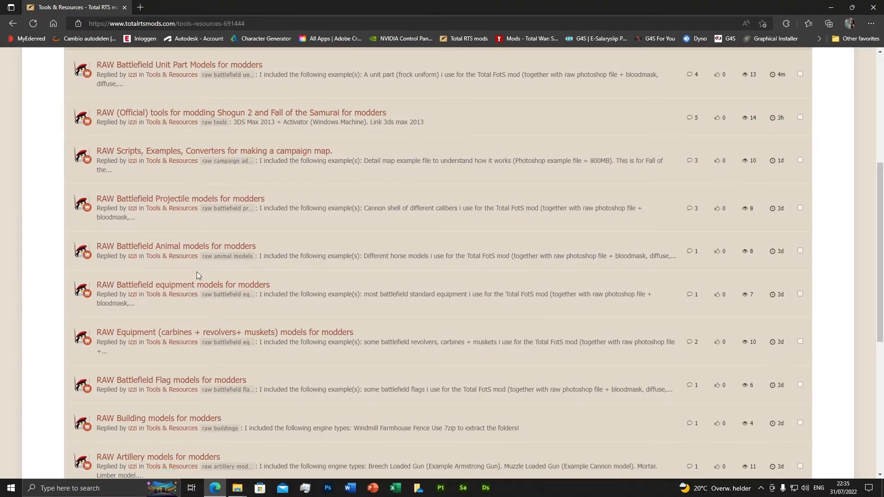
{"action": "scroll", "coordinate": [198, 274], "scroll_direction": "up", "scroll_amount": 4}
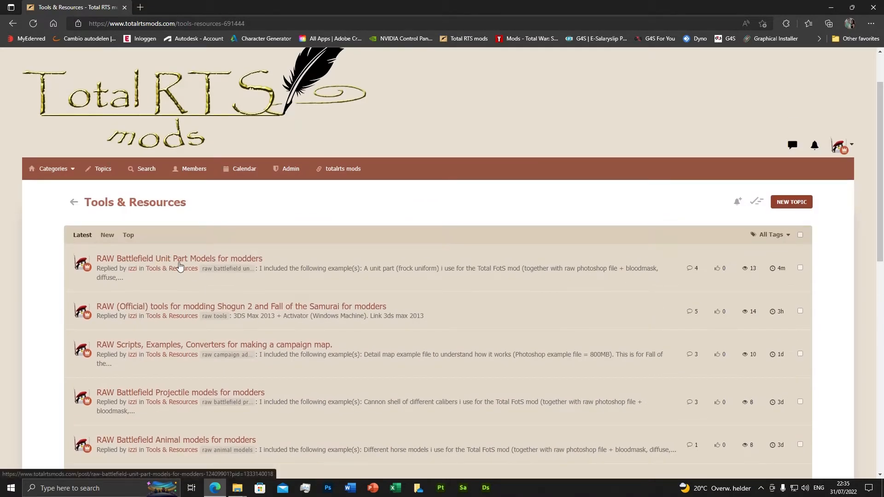
{"action": "left_click", "coordinate": [208, 260]}
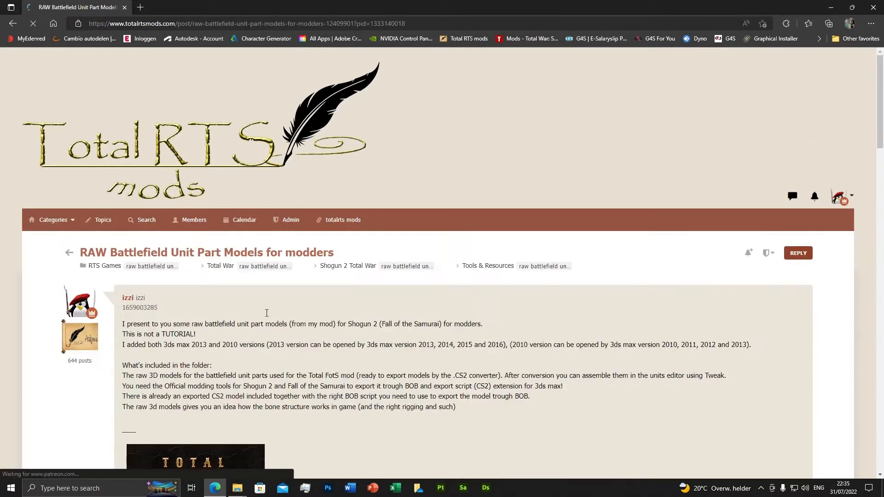
Step: Review the introduction and the hat, trouser, gloves and frock uniform example posts with their attachments
{"action": "scroll", "coordinate": [329, 352], "scroll_direction": "up", "scroll_amount": 8}
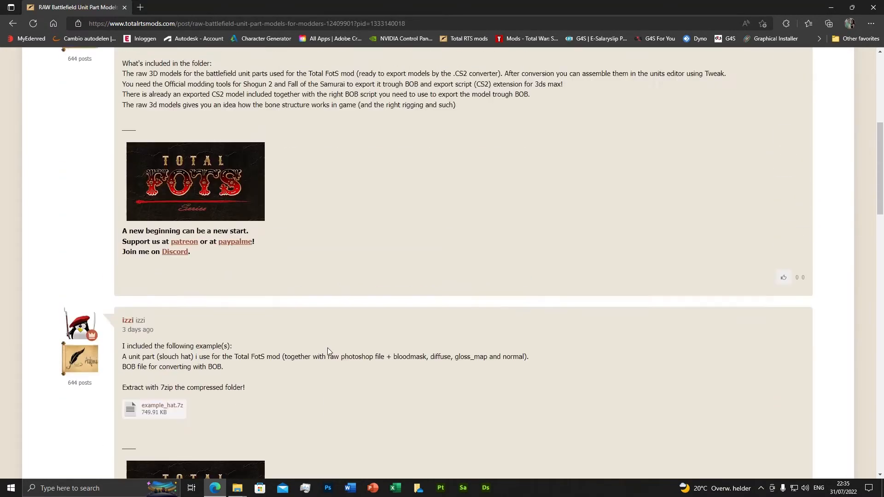
{"action": "scroll", "coordinate": [290, 207], "scroll_direction": "down", "scroll_amount": 5}
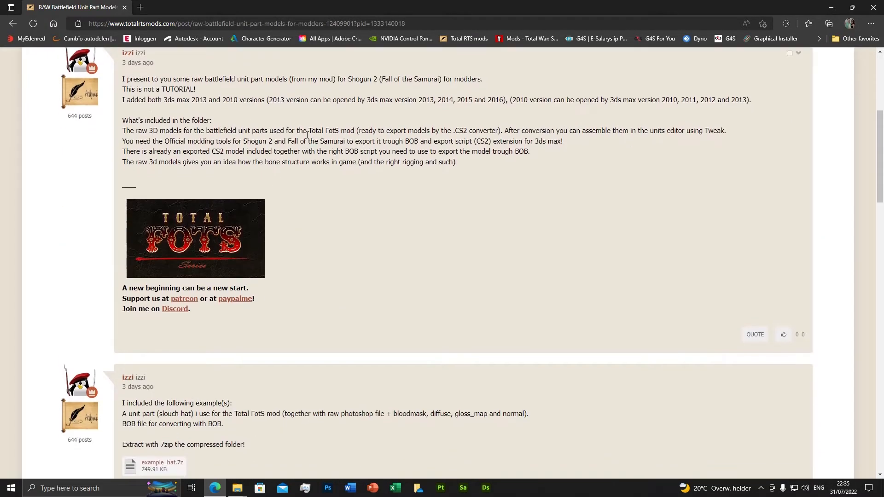
{"action": "scroll", "coordinate": [381, 261], "scroll_direction": "down", "scroll_amount": 5}
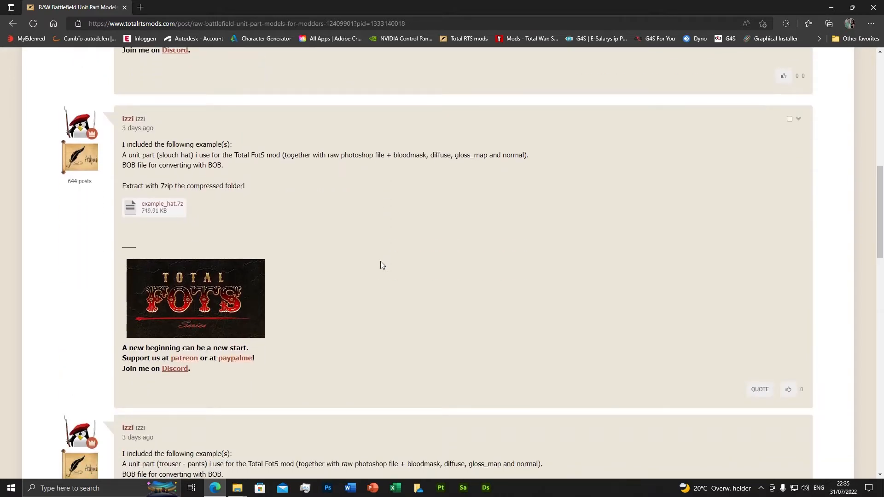
{"action": "scroll", "coordinate": [381, 269], "scroll_direction": "down", "scroll_amount": 1}
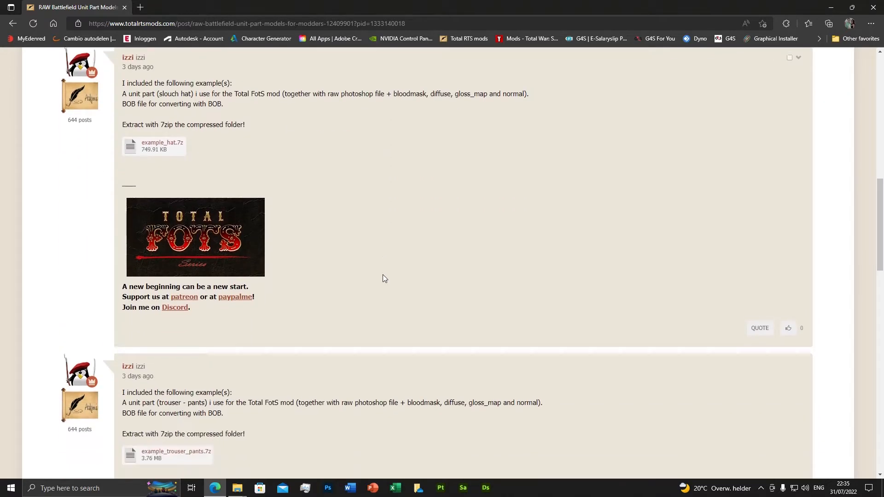
{"action": "scroll", "coordinate": [325, 256], "scroll_direction": "up", "scroll_amount": 1}
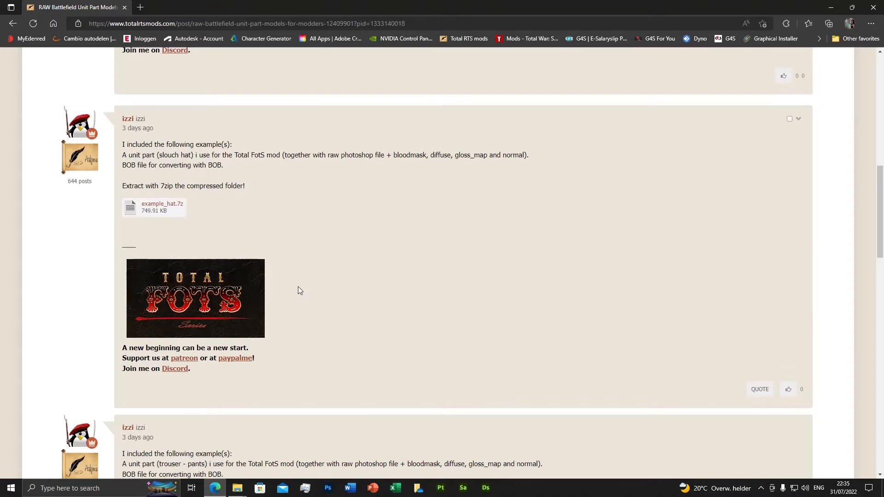
{"action": "scroll", "coordinate": [311, 320], "scroll_direction": "down", "scroll_amount": 6}
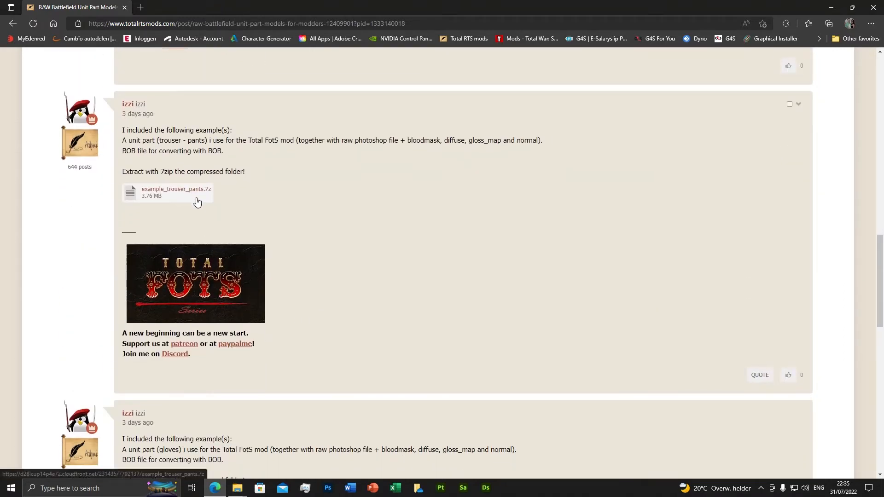
{"action": "scroll", "coordinate": [333, 262], "scroll_direction": "down", "scroll_amount": 5}
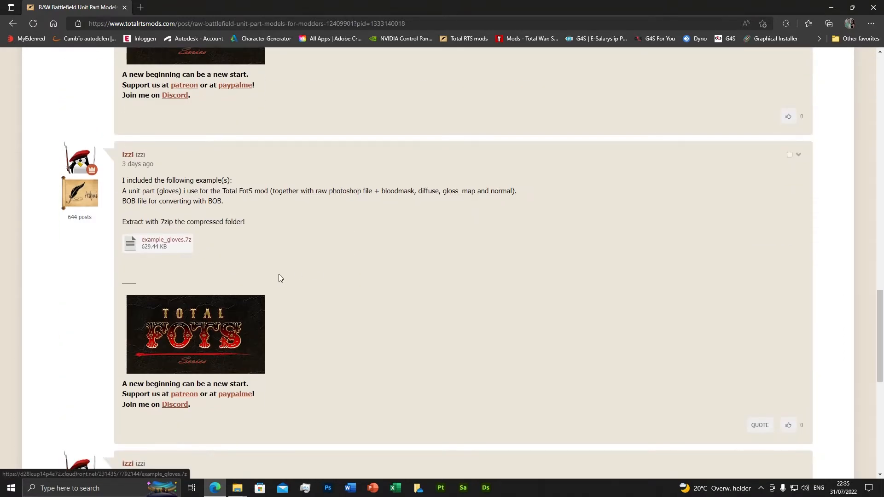
{"action": "scroll", "coordinate": [322, 267], "scroll_direction": "down", "scroll_amount": 5}
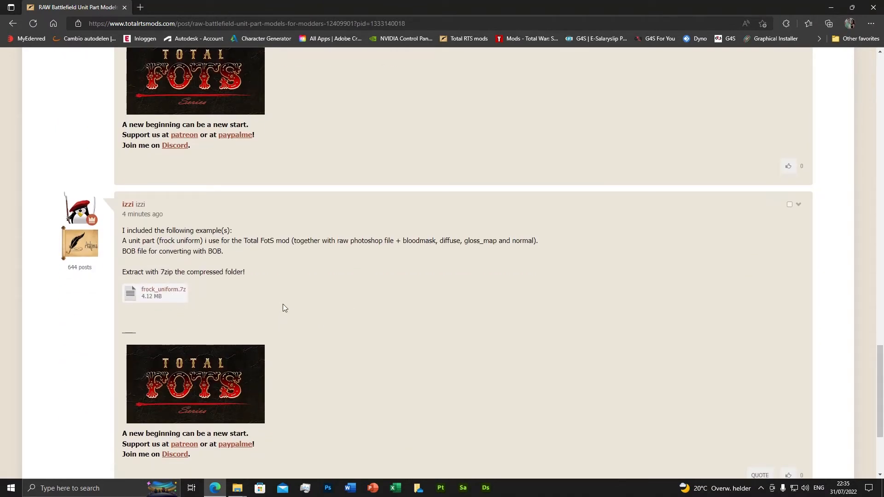
{"action": "scroll", "coordinate": [295, 299], "scroll_direction": "down", "scroll_amount": 3}
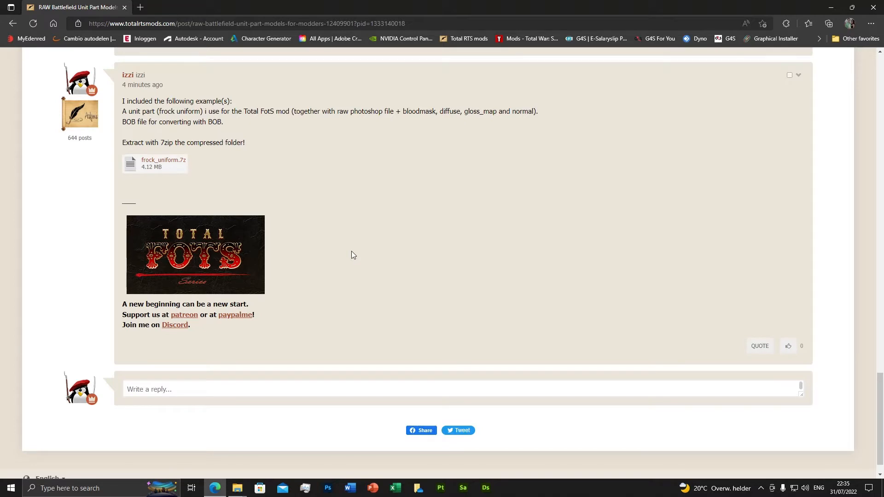
Step: Download the frock_uniform.7z attachment from the frock uniform post and show the downloaded file in its folder
{"action": "scroll", "coordinate": [353, 255], "scroll_direction": "up", "scroll_amount": 2}
{"action": "scroll", "coordinate": [352, 254], "scroll_direction": "down", "scroll_amount": 2}
{"action": "left_click", "coordinate": [163, 165]}
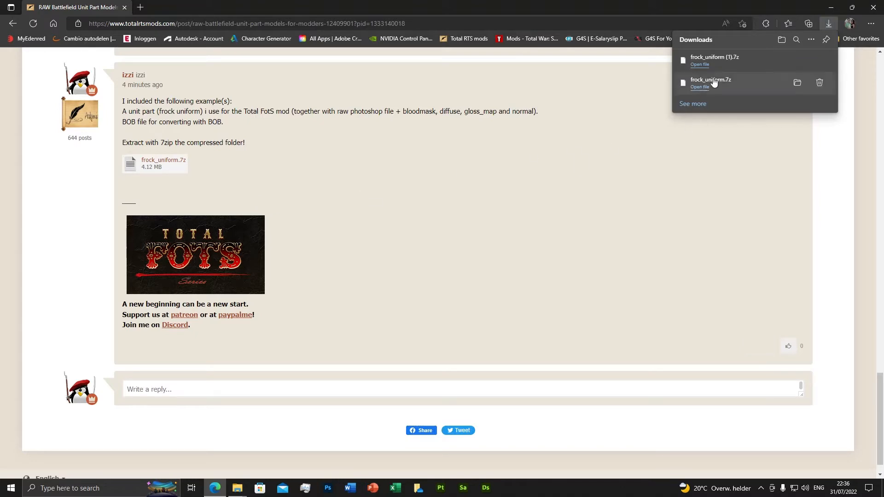
{"action": "left_click", "coordinate": [795, 61]}
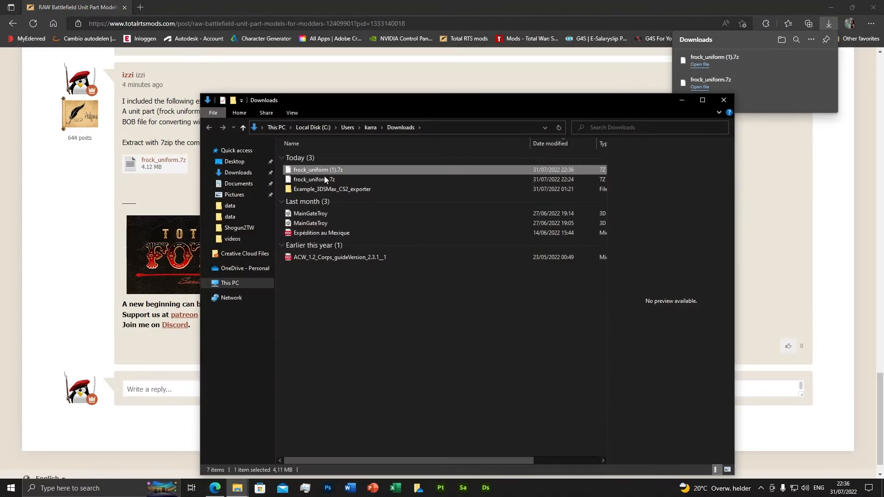
Step: Delete the older frock_uniform.7z and extract frock_uniform (1).7z with 7-Zip into a frock_uniform (1) folder in Downloads
{"action": "left_click", "coordinate": [311, 180]}
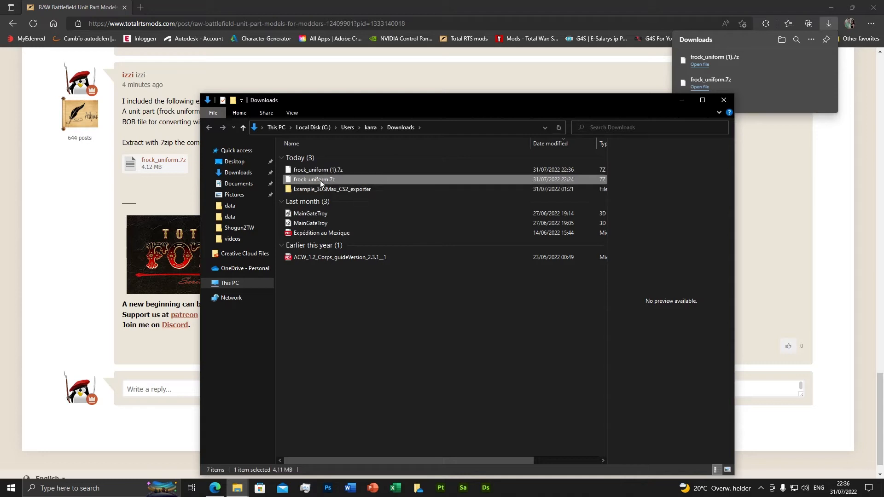
{"action": "key", "text": "Delete"}
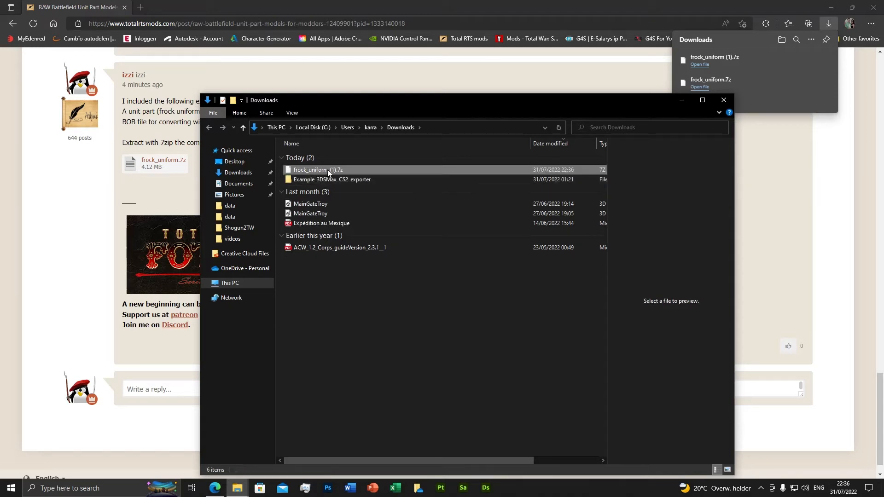
{"action": "right_click", "coordinate": [327, 169]}
{"action": "mouse_move", "coordinate": [362, 199]}
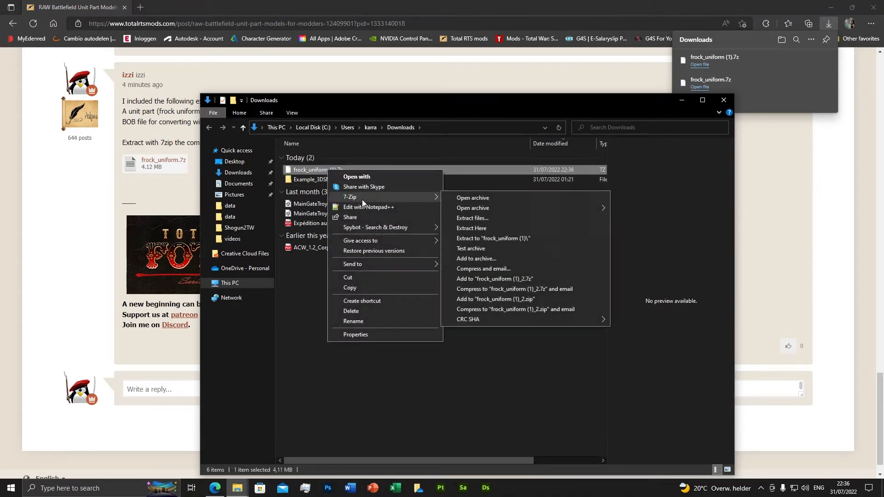
{"action": "left_click", "coordinate": [491, 218]}
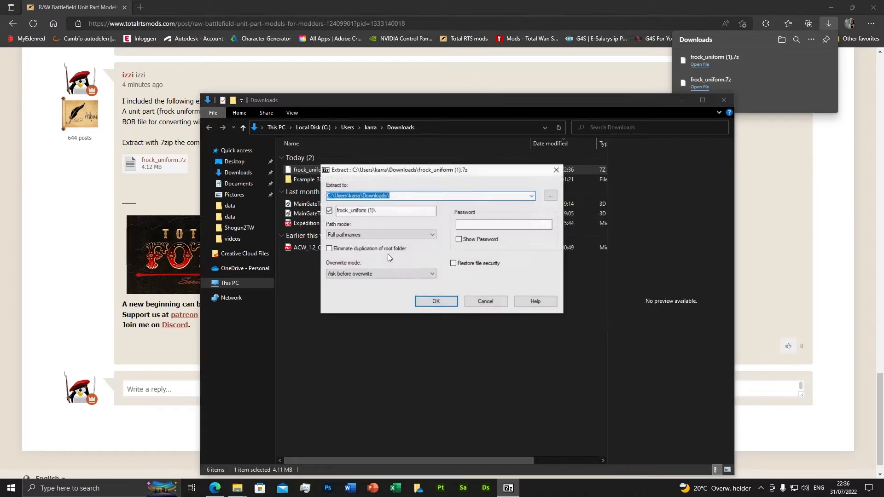
{"action": "left_click", "coordinate": [433, 302]}
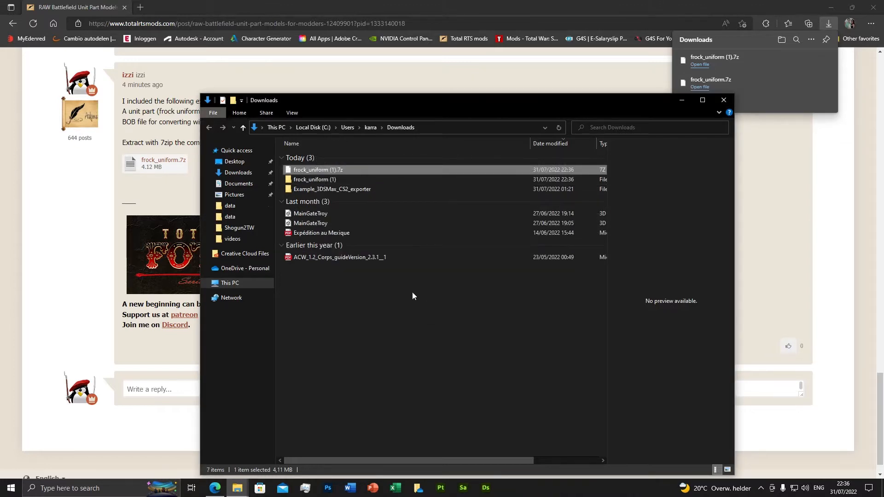
Step: Open the innermost frock_uniform folder inside the extracted frock_uniform (1) folder and look briefly into its tex_1 subfolder
{"action": "left_click", "coordinate": [547, 76]}
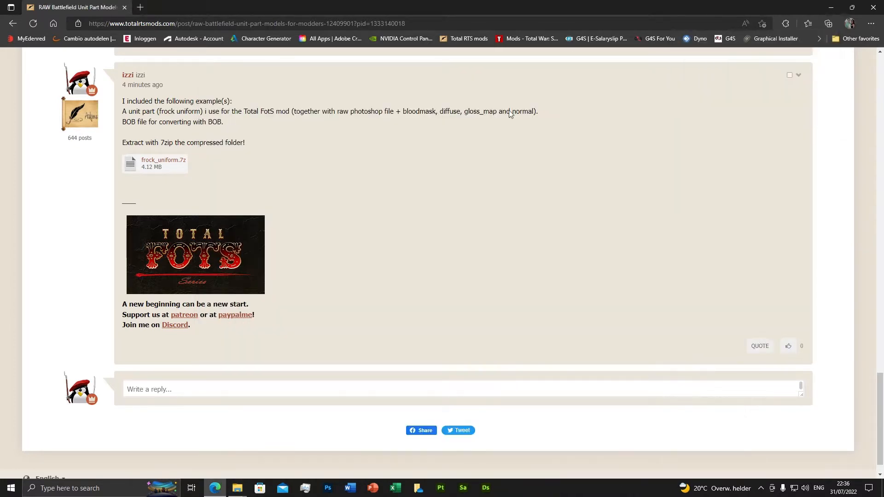
{"action": "left_click", "coordinate": [237, 488]}
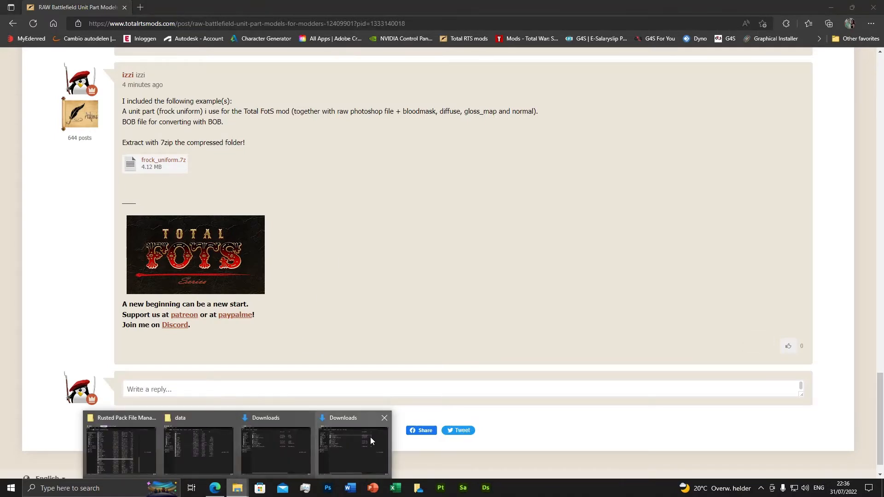
{"action": "left_click", "coordinate": [347, 428]}
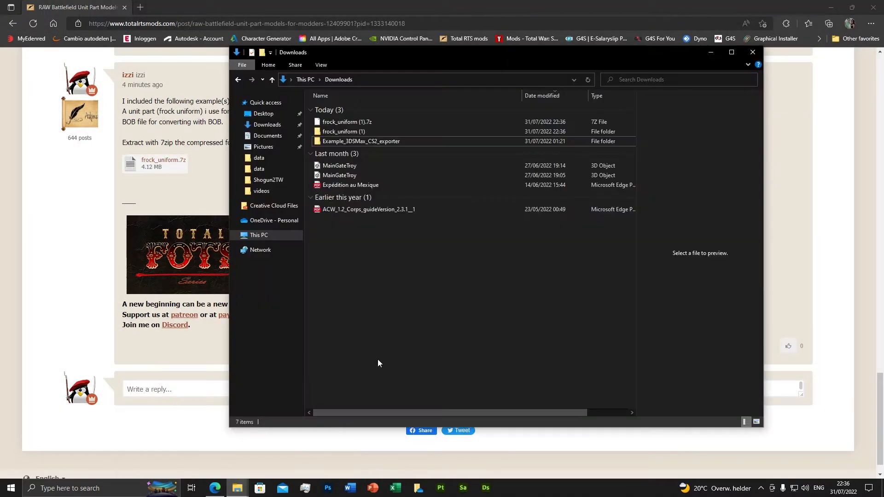
{"action": "left_click", "coordinate": [351, 132]}
{"action": "double_click", "coordinate": [350, 131]}
{"action": "double_click", "coordinate": [346, 112]}
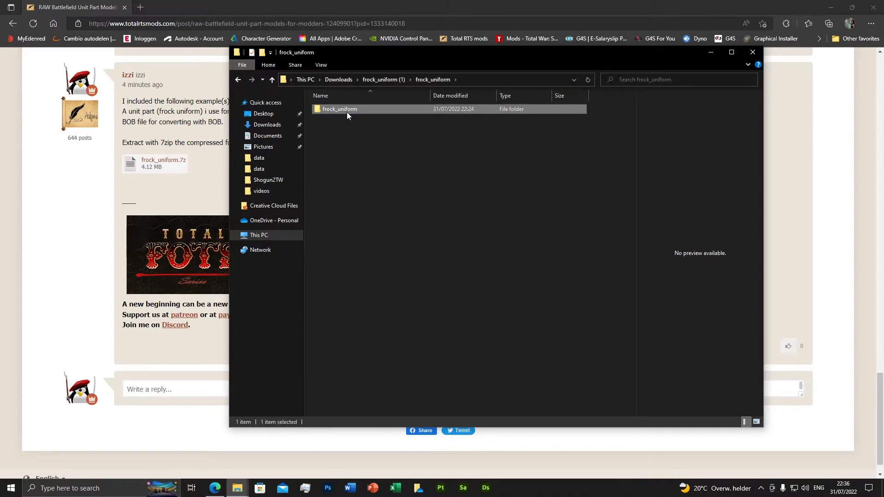
{"action": "double_click", "coordinate": [347, 112]}
{"action": "double_click", "coordinate": [333, 107]}
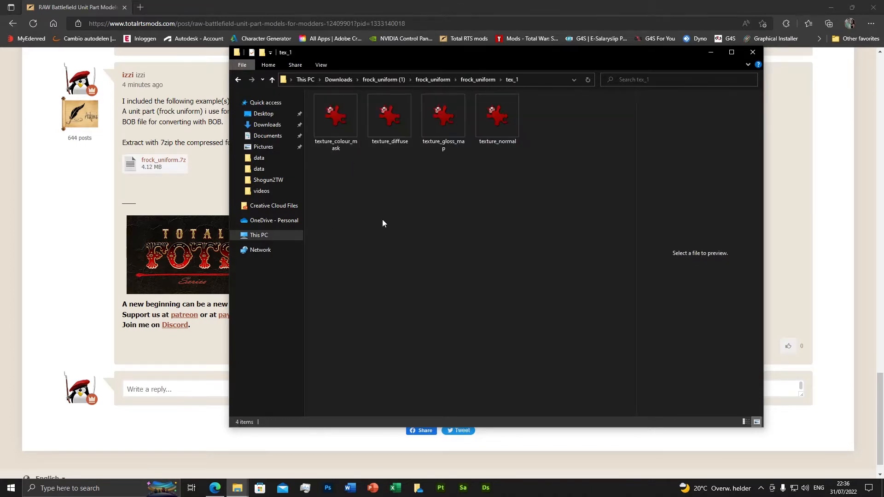
{"action": "left_click", "coordinate": [462, 78]}
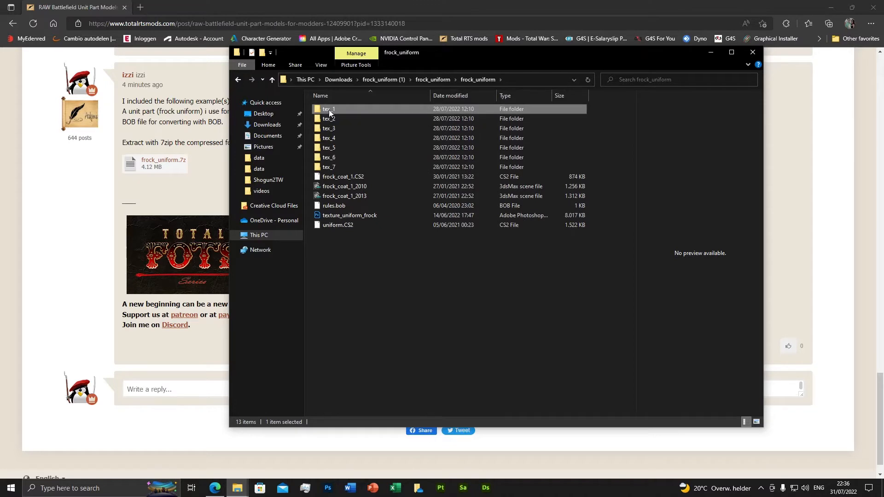
Step: View the texture_colour_mask and texture_diffuse images in the tex_1 folder, then return to the frock_uniform folder
{"action": "double_click", "coordinate": [328, 109]}
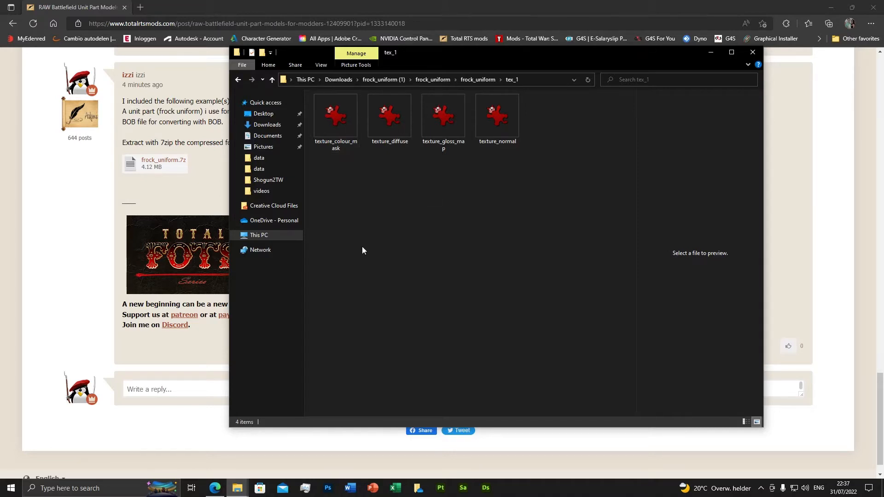
{"action": "double_click", "coordinate": [333, 123]}
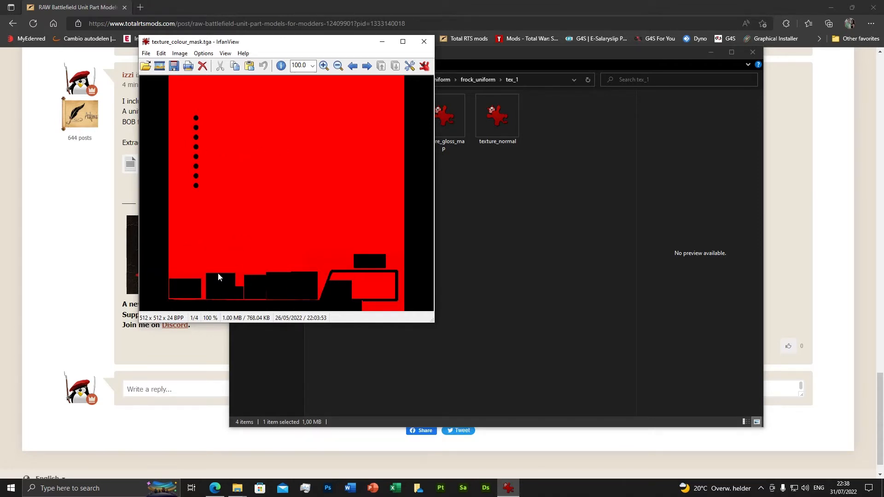
{"action": "left_click", "coordinate": [424, 41]}
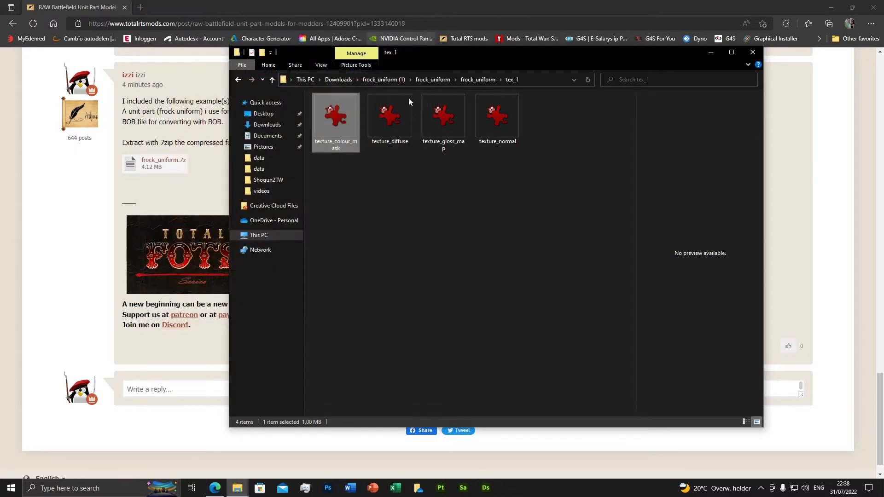
{"action": "double_click", "coordinate": [399, 120]}
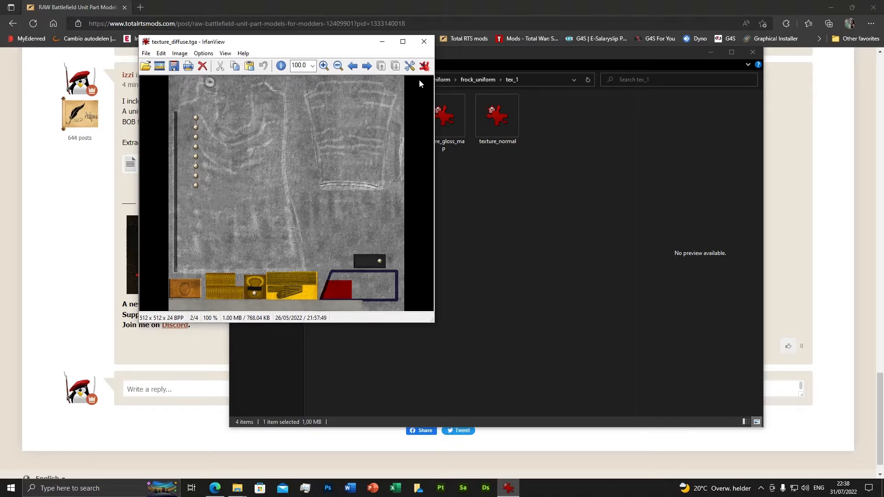
{"action": "left_click", "coordinate": [422, 41]}
{"action": "left_click", "coordinate": [467, 79]}
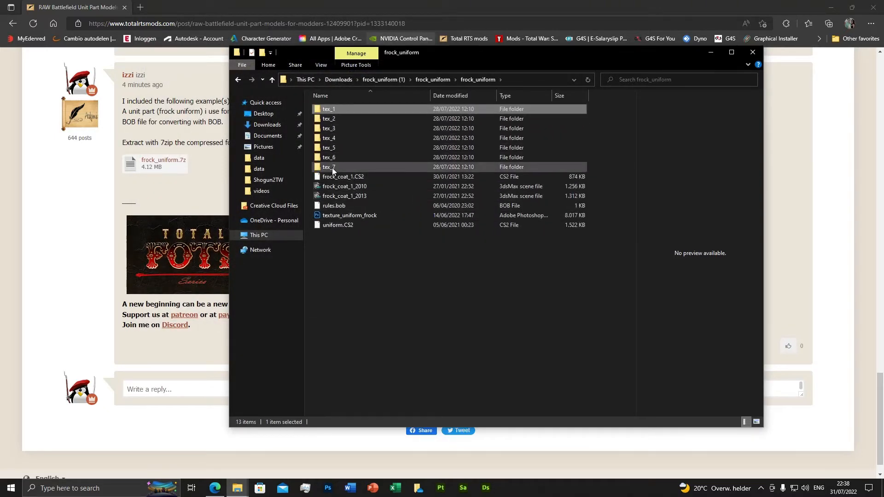
Step: Review the texture folders, frock_coat_1.CS2, the 2010 and 2013 3ds Max scenes, rules.bob and the texture_uniform_frock Photoshop file
{"action": "mouse_move", "coordinate": [333, 167]}
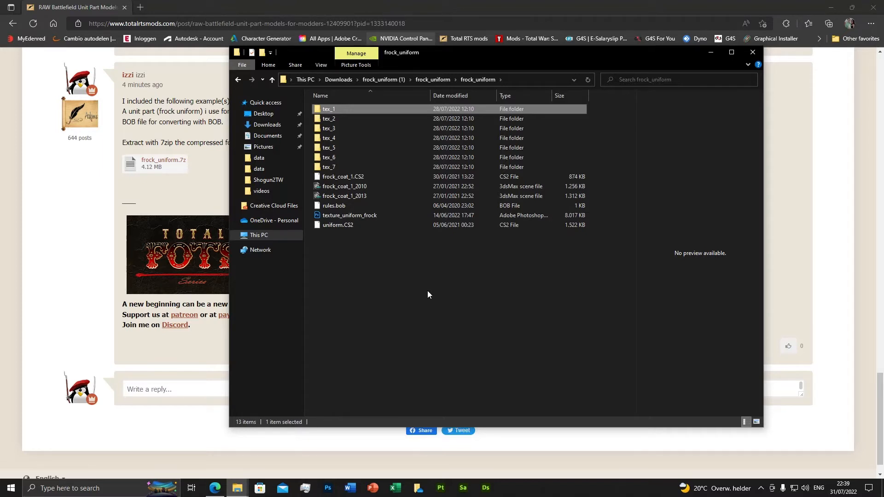
{"action": "left_click", "coordinate": [363, 176]}
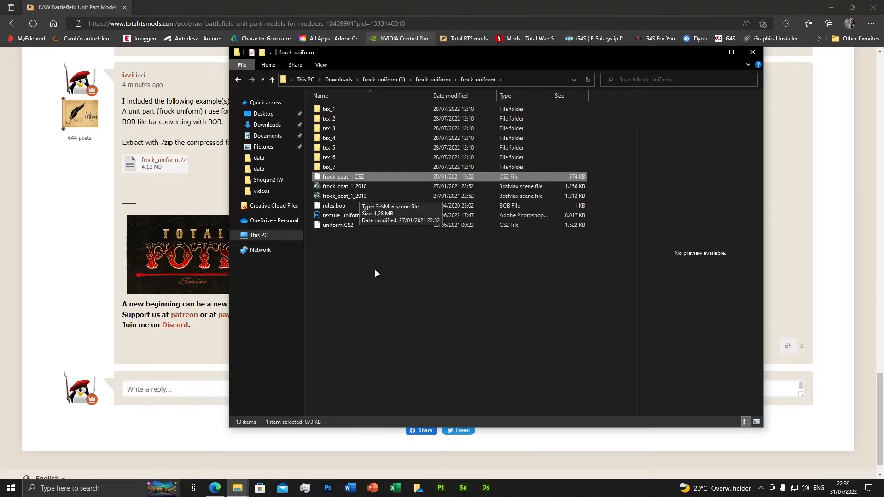
{"action": "left_click", "coordinate": [366, 196]}
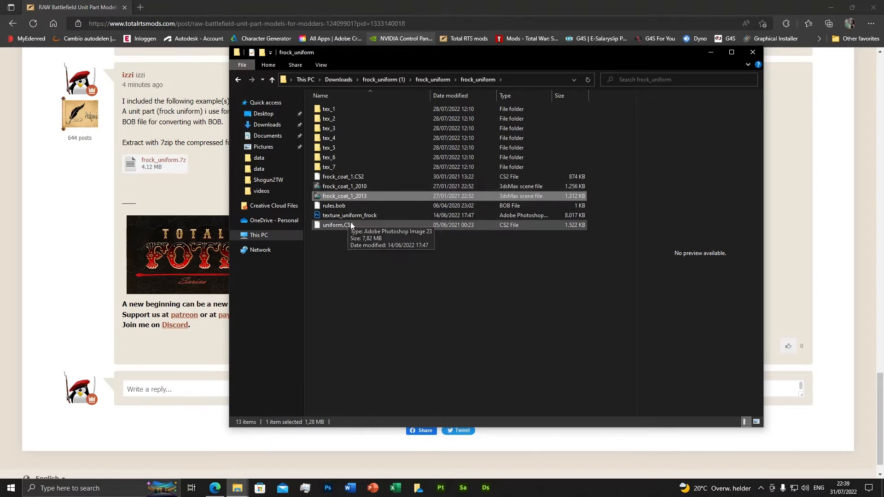
{"action": "left_click", "coordinate": [349, 186]}
{"action": "left_click", "coordinate": [354, 196]}
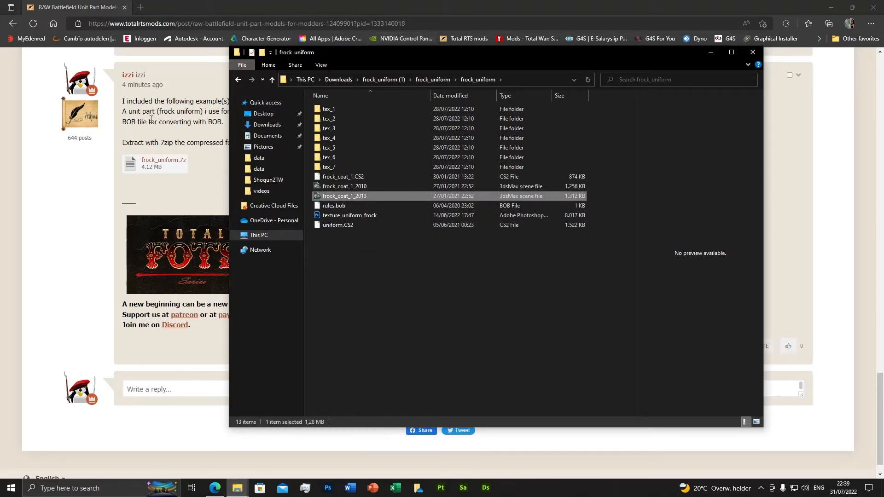
{"action": "scroll", "coordinate": [192, 170], "scroll_direction": "up", "scroll_amount": 2}
{"action": "scroll", "coordinate": [193, 226], "scroll_direction": "down", "scroll_amount": 2}
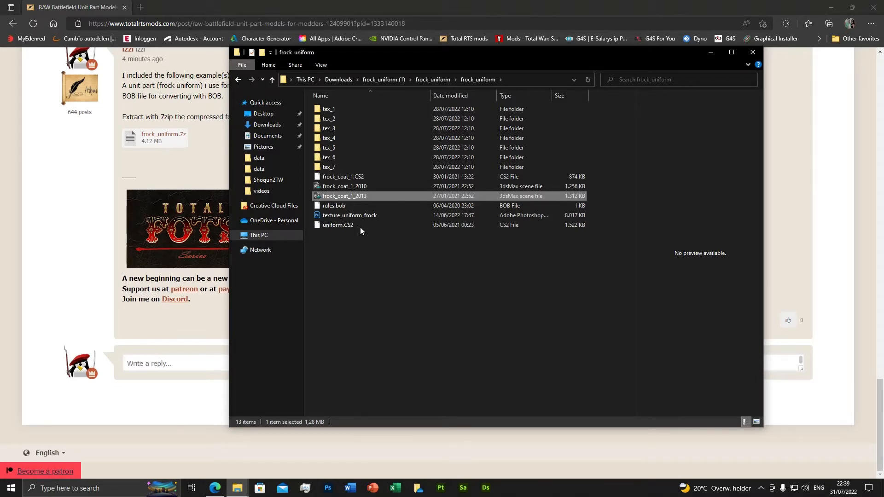
{"action": "left_click", "coordinate": [335, 207]}
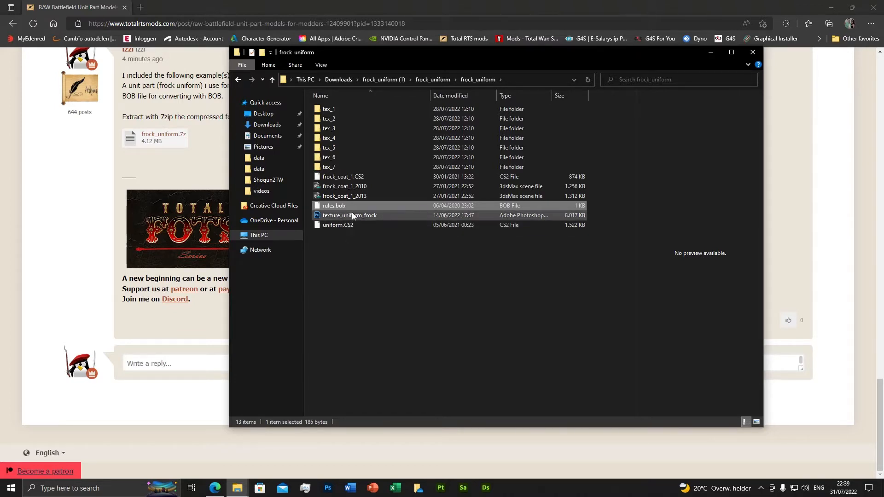
{"action": "left_click", "coordinate": [328, 214]}
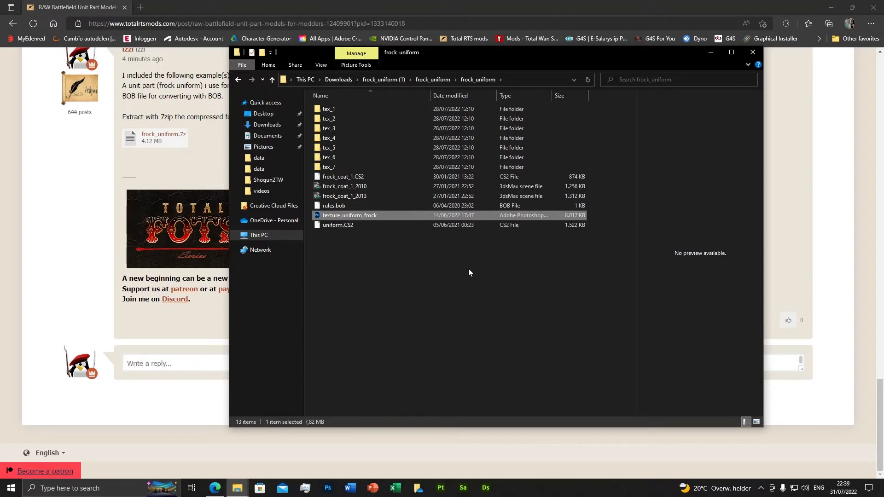
{"action": "left_click", "coordinate": [385, 253]}
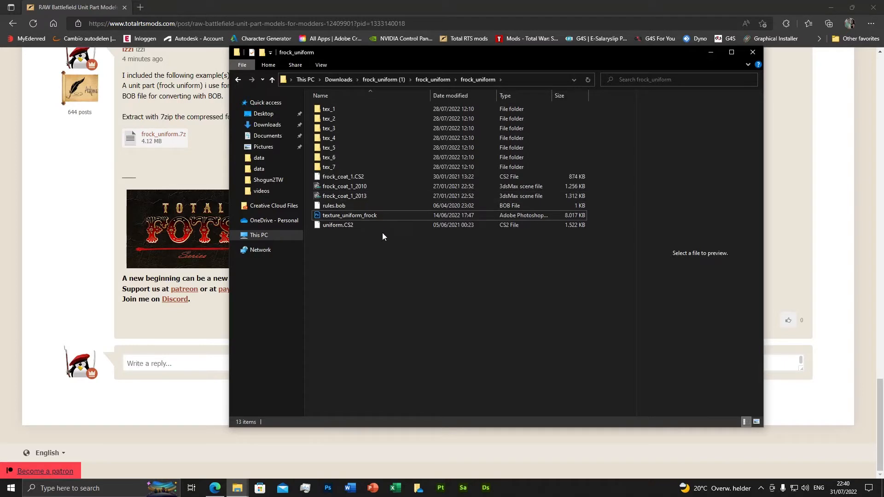
Step: Delete the uniform.CS2 file from the frock_uniform folder
{"action": "left_click", "coordinate": [342, 226]}
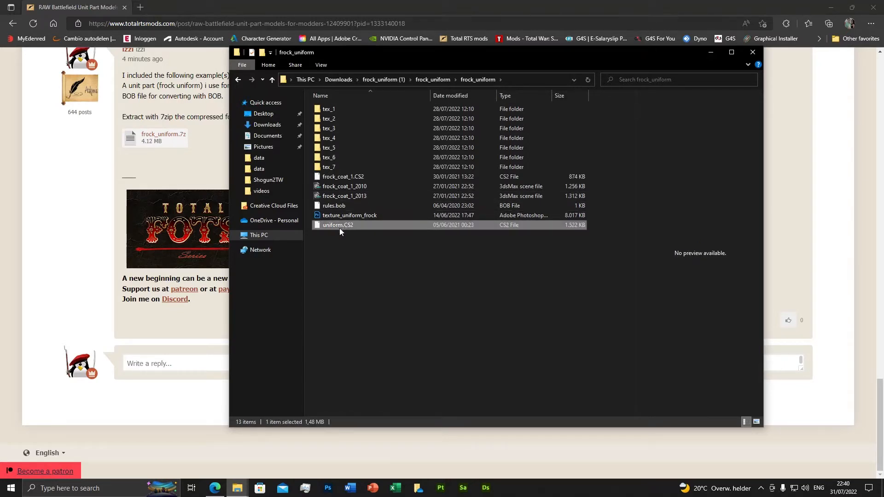
{"action": "left_click", "coordinate": [346, 250]}
{"action": "left_click", "coordinate": [341, 226]}
{"action": "key", "text": "Delete"}
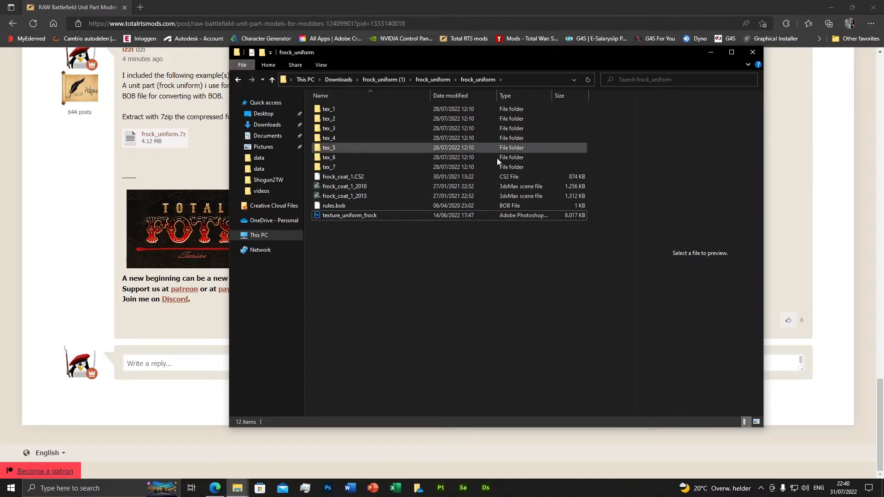
Step: Minimize the folder and browser windows and launch Autodesk 3ds Max 2013 64-bit from the desktop as administrator
{"action": "left_click", "coordinate": [711, 52]}
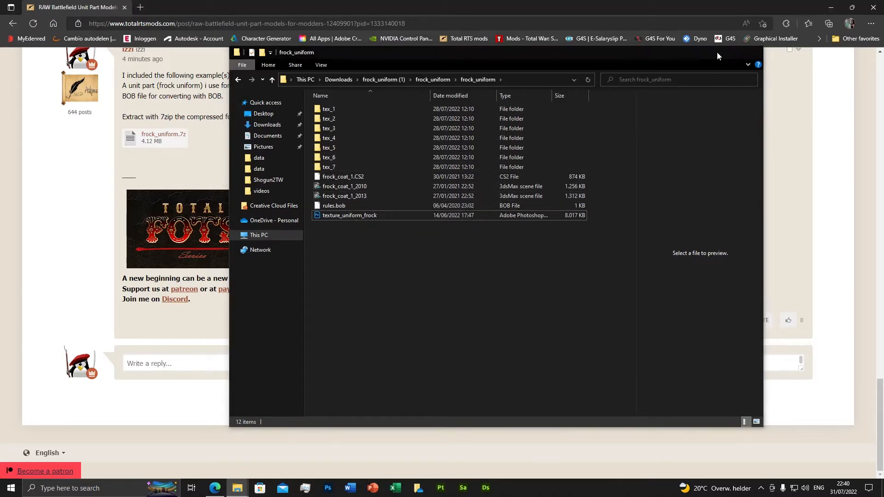
{"action": "left_click", "coordinate": [830, 7]}
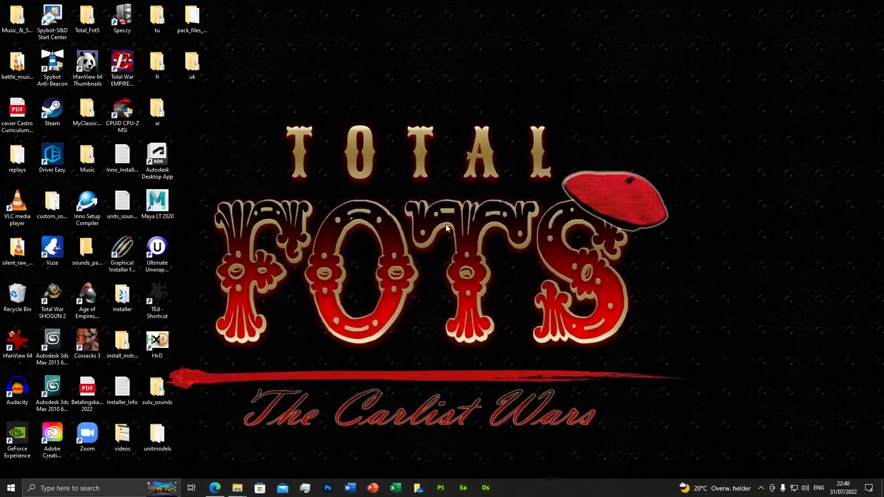
{"action": "right_click", "coordinate": [52, 349]}
{"action": "left_click", "coordinate": [92, 182]}
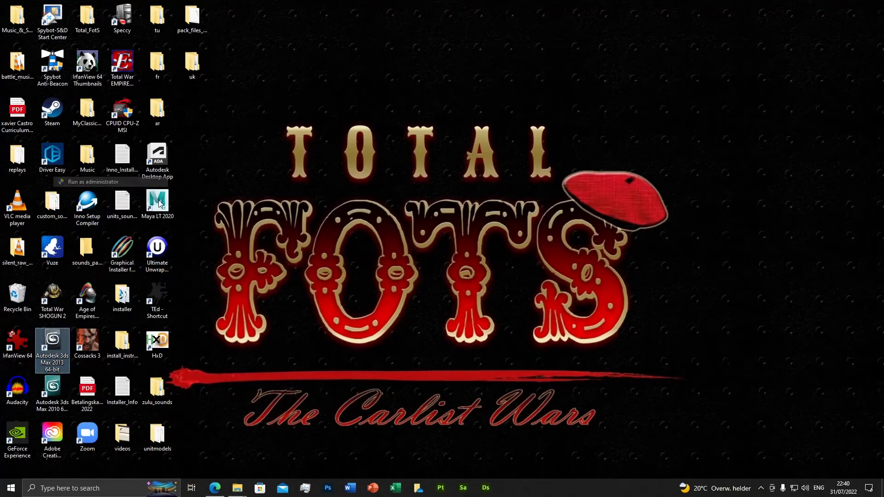
{"action": "left_click", "coordinate": [386, 306]}
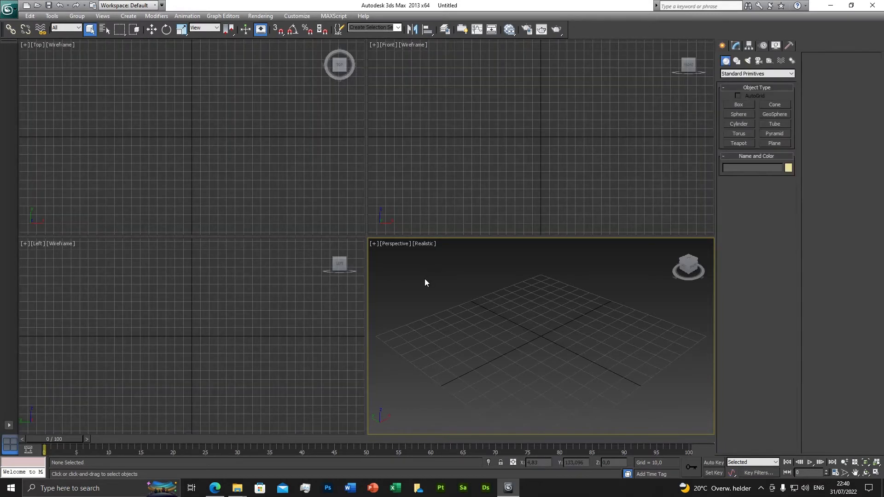
Step: Open the frock_coat_1_2013 scene from the nested frock_uniform folder in Downloads
{"action": "left_click", "coordinate": [13, 10]}
{"action": "left_click", "coordinate": [43, 72]}
{"action": "left_click", "coordinate": [69, 37]}
{"action": "scroll", "coordinate": [64, 115], "scroll_direction": "up", "scroll_amount": 5}
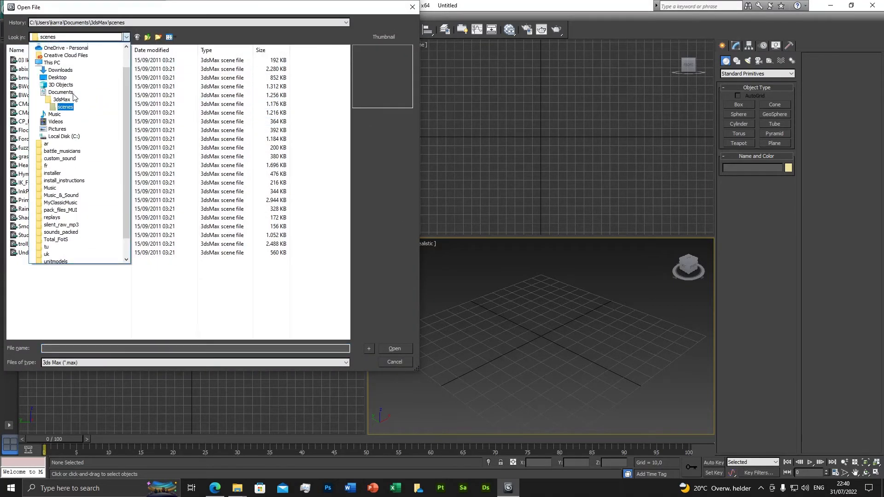
{"action": "left_click", "coordinate": [63, 102]}
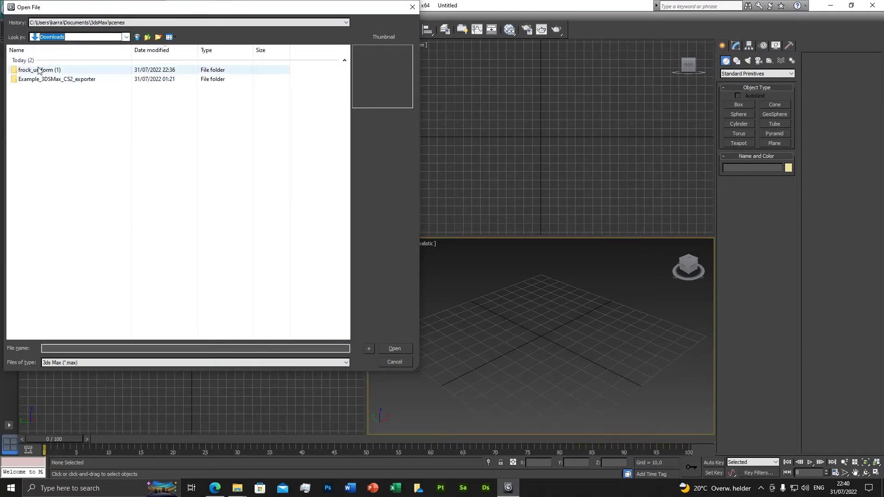
{"action": "double_click", "coordinate": [43, 71]}
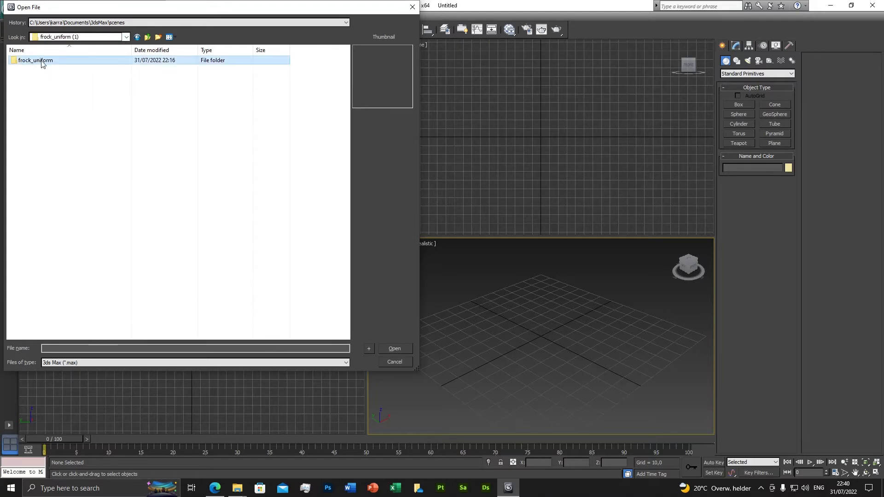
{"action": "double_click", "coordinate": [41, 62]}
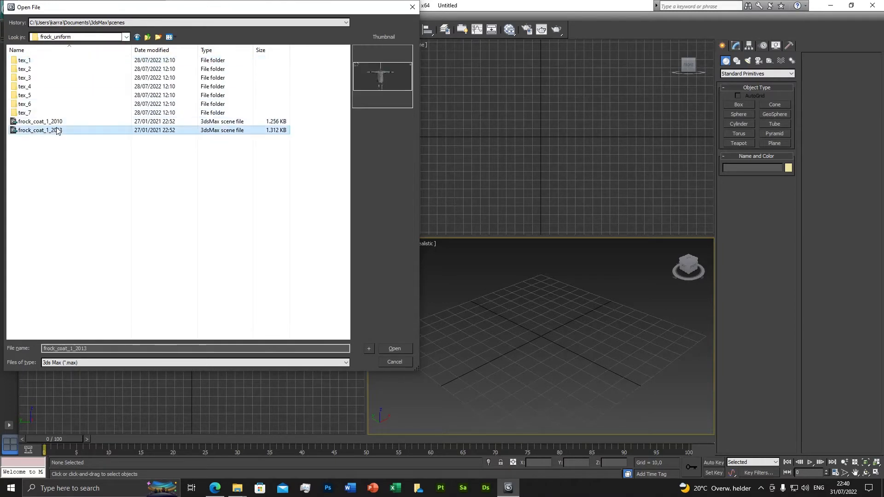
{"action": "double_click", "coordinate": [45, 130]}
{"action": "left_click", "coordinate": [441, 317]}
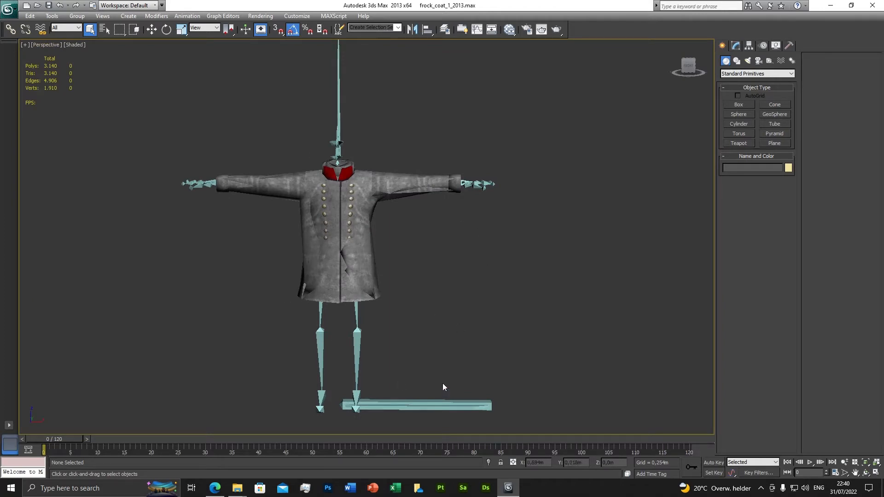
Step: Select the frock coat mesh and open the layer manager with its Layers column slightly widened
{"action": "scroll", "coordinate": [416, 278], "scroll_direction": "down", "scroll_amount": 5}
{"action": "scroll", "coordinate": [416, 278], "scroll_direction": "up", "scroll_amount": 5}
{"action": "middle_click_drag", "start_coordinate": [339, 151], "coordinate": [396, 139]}
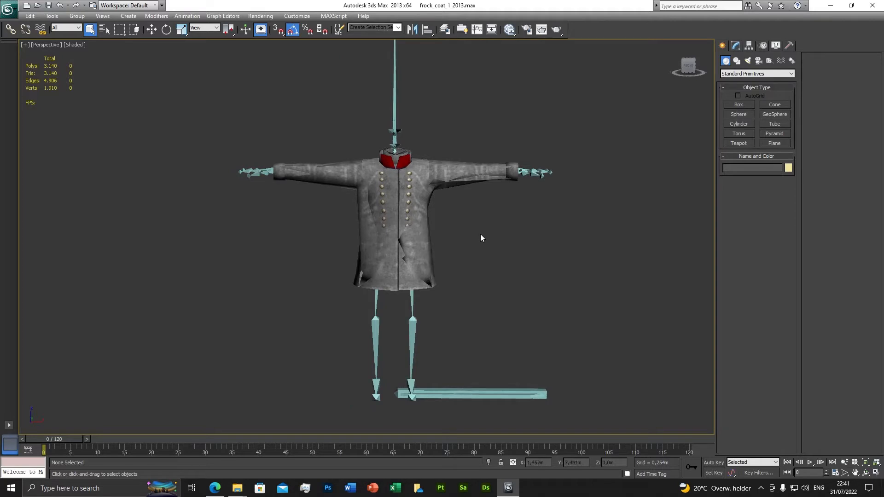
{"action": "middle_click_drag", "start_coordinate": [479, 253], "coordinate": [332, 238], "text": "alt"}
{"action": "left_click", "coordinate": [331, 238]}
{"action": "middle_click_drag", "start_coordinate": [367, 290], "coordinate": [384, 267], "text": "alt"}
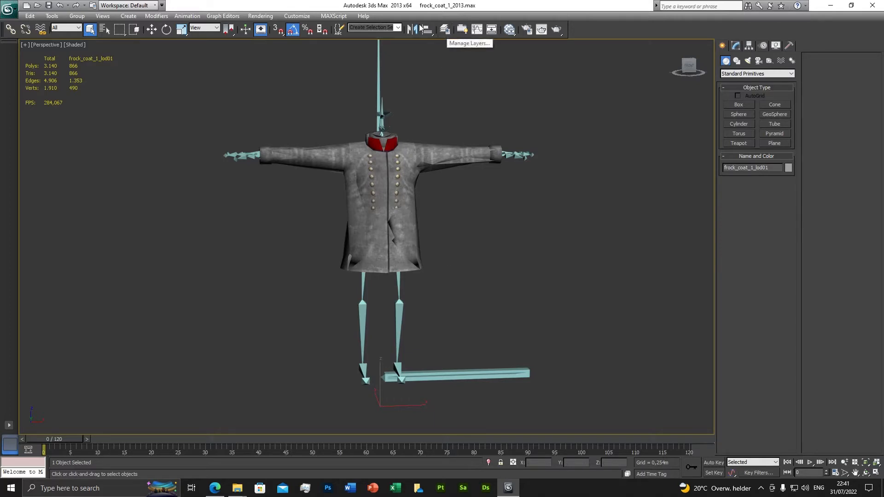
{"action": "left_click", "coordinate": [445, 30]}
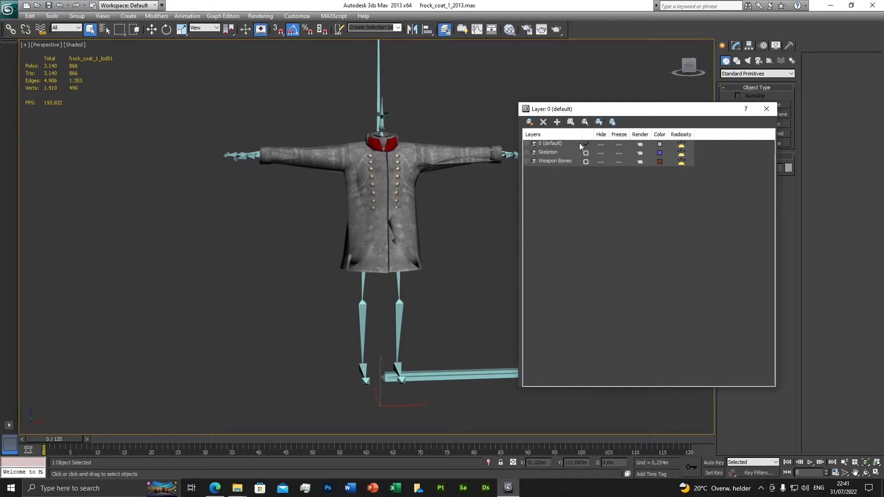
{"action": "left_click_drag", "start_coordinate": [583, 134], "coordinate": [593, 134]}
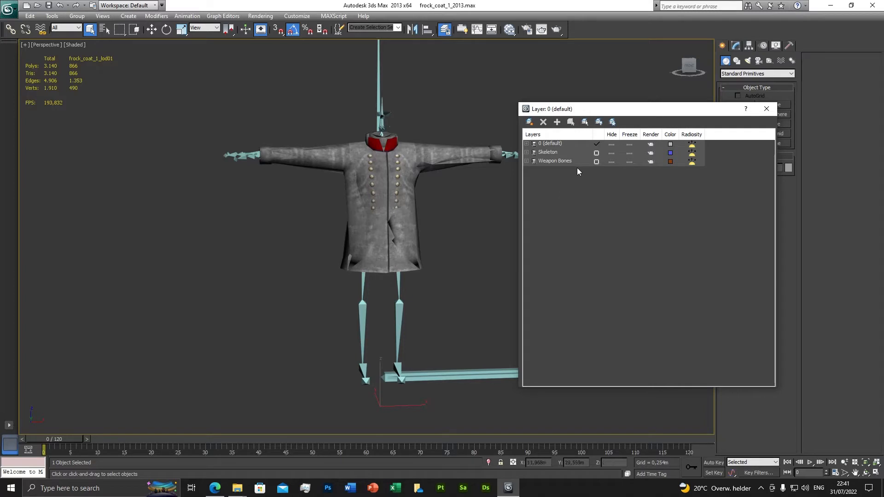
Step: Hide the 0 (default), Skeleton and Weapon Bones layers, and show all three again
{"action": "left_click", "coordinate": [612, 145]}
{"action": "left_click", "coordinate": [612, 153]}
{"action": "left_click", "coordinate": [612, 162]}
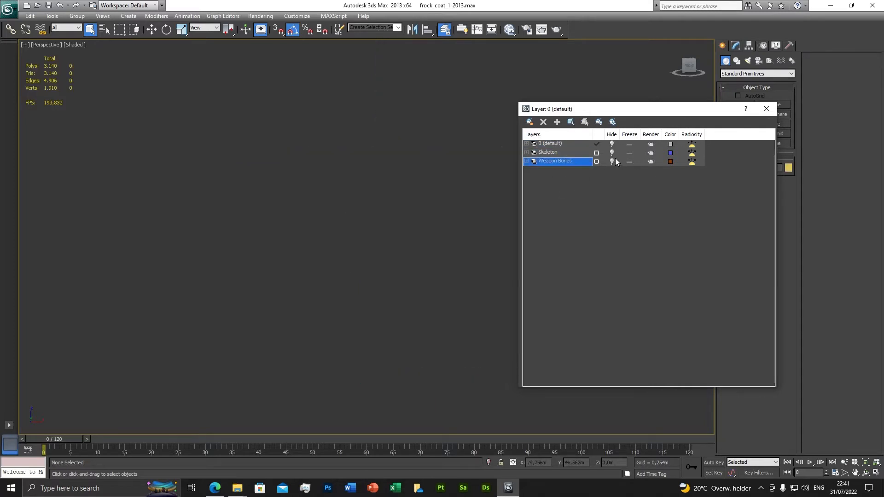
{"action": "left_click", "coordinate": [612, 153]}
{"action": "left_click", "coordinate": [612, 144]}
{"action": "left_click", "coordinate": [612, 162]}
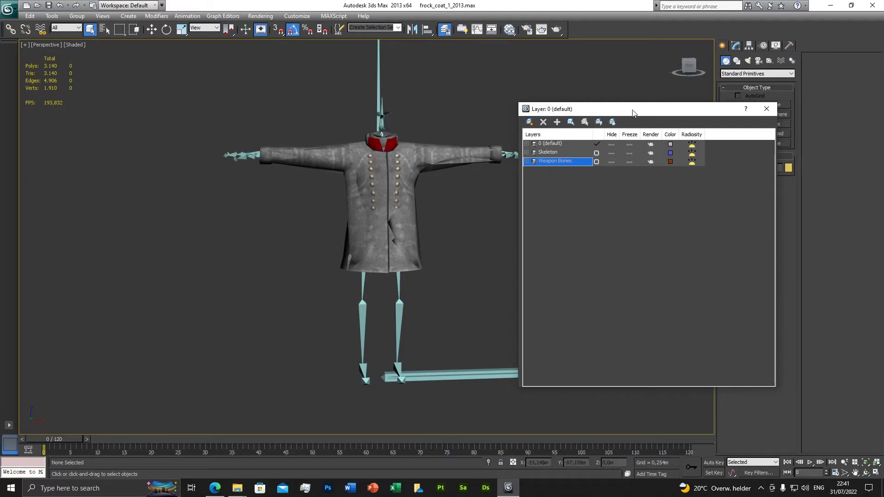
Step: Expand the 0 (default) layer and hide the Skeleton and Weapon Bones layers
{"action": "left_click_drag", "start_coordinate": [630, 109], "coordinate": [648, 87]}
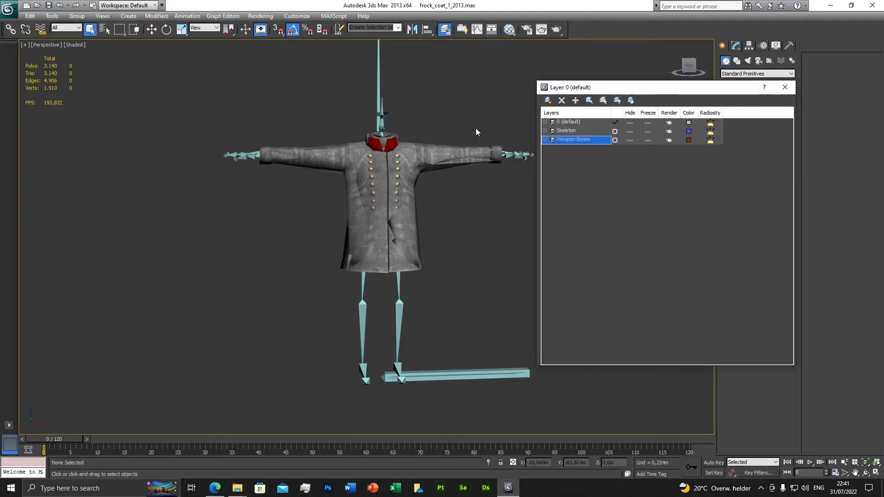
{"action": "left_click", "coordinate": [545, 122]}
{"action": "left_click", "coordinate": [629, 165]}
{"action": "left_click", "coordinate": [629, 174]}
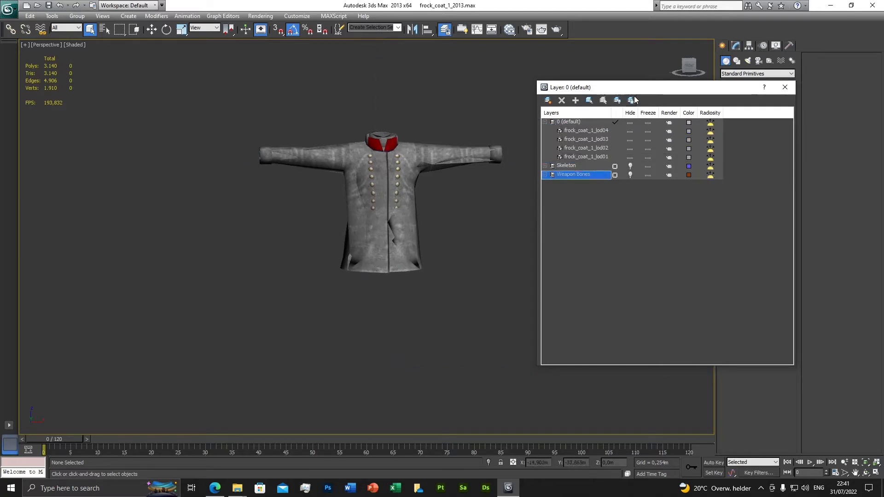
{"action": "left_click_drag", "start_coordinate": [635, 92], "coordinate": [610, 80]}
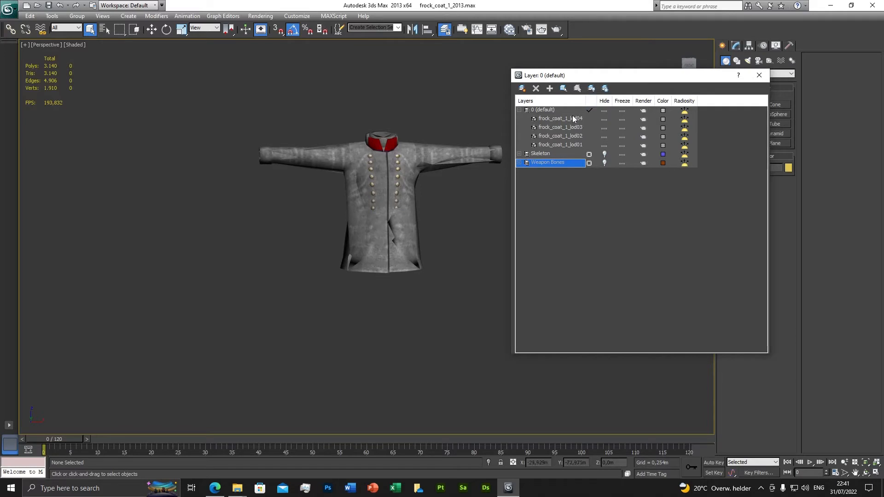
Step: Hide frock_coat_1_lod04, lod03 and lod02, and select frock_coat_1_lod01 to inspect it up close
{"action": "left_click", "coordinate": [572, 146]}
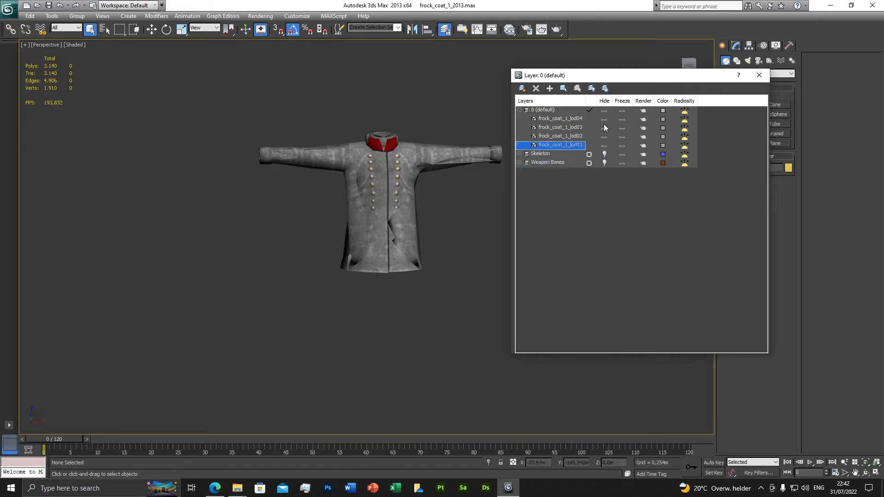
{"action": "left_click", "coordinate": [603, 120]}
{"action": "left_click", "coordinate": [604, 128]}
{"action": "left_click", "coordinate": [604, 137]}
{"action": "left_click", "coordinate": [575, 146]}
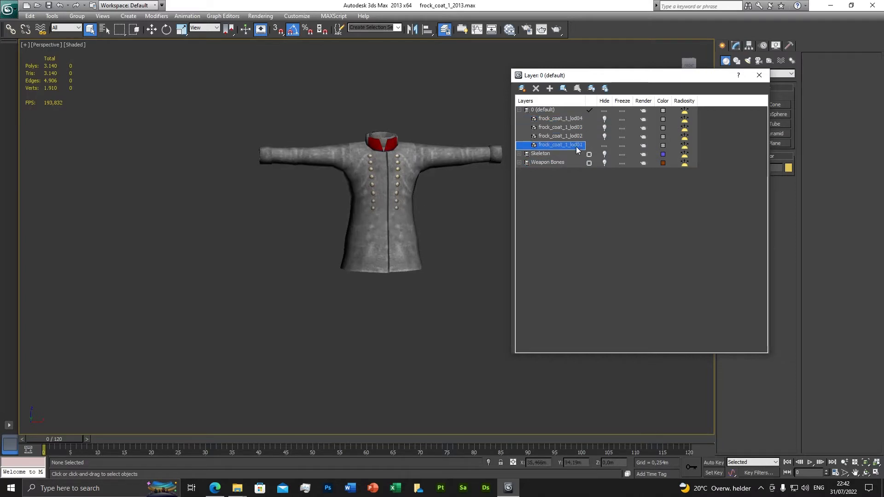
{"action": "right_click", "coordinate": [576, 146]}
{"action": "left_click", "coordinate": [595, 240]}
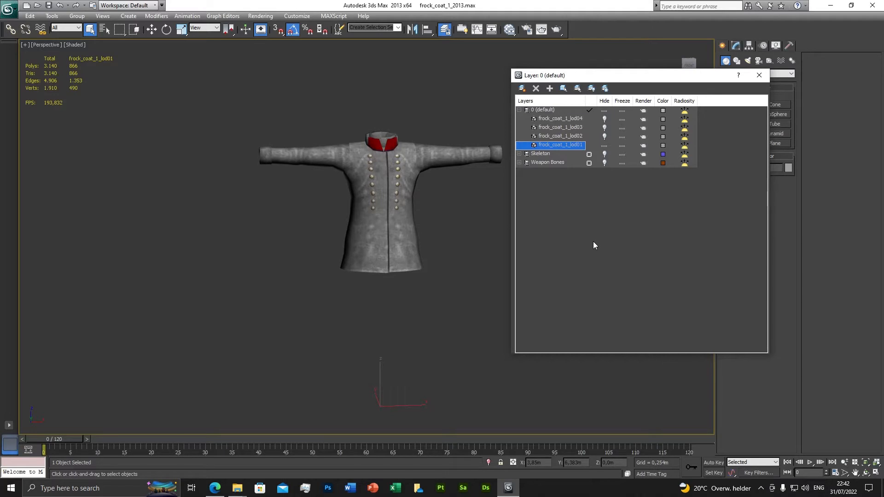
{"action": "scroll", "coordinate": [370, 224], "scroll_direction": "up", "scroll_amount": 10}
{"action": "scroll", "coordinate": [382, 224], "scroll_direction": "down", "scroll_amount": 5}
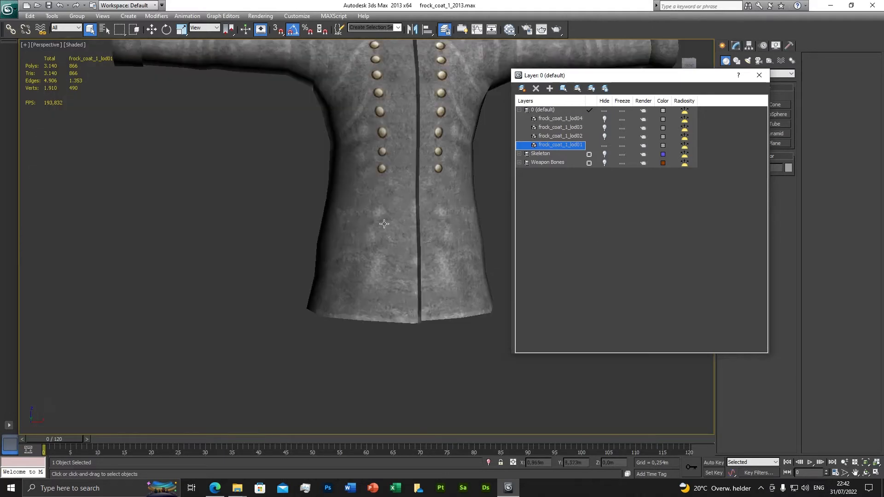
{"action": "scroll", "coordinate": [400, 225], "scroll_direction": "down", "scroll_amount": 5}
{"action": "middle_click_drag", "start_coordinate": [400, 225], "coordinate": [361, 258], "text": "alt"}
{"action": "scroll", "coordinate": [361, 258], "scroll_direction": "down", "scroll_amount": 4}
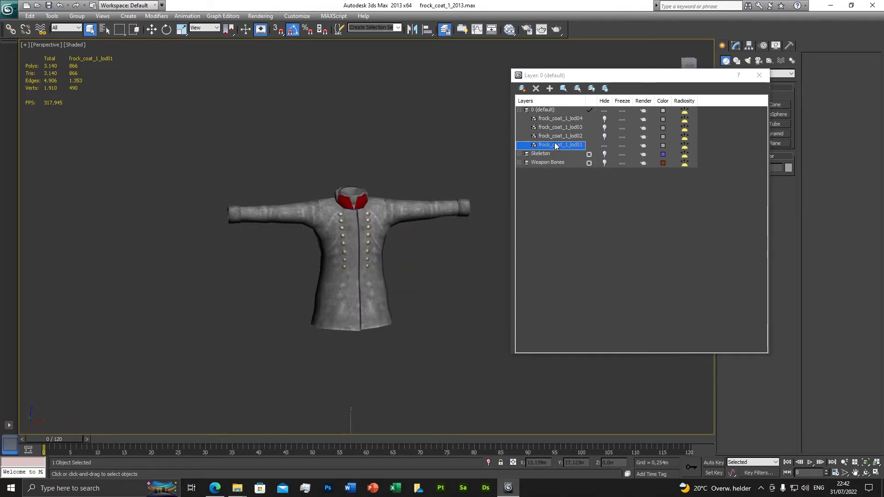
Step: Compare the coat's levels of detail by showing lod02, lod03, lod04 and lod01 one at a time
{"action": "left_click", "coordinate": [604, 145]}
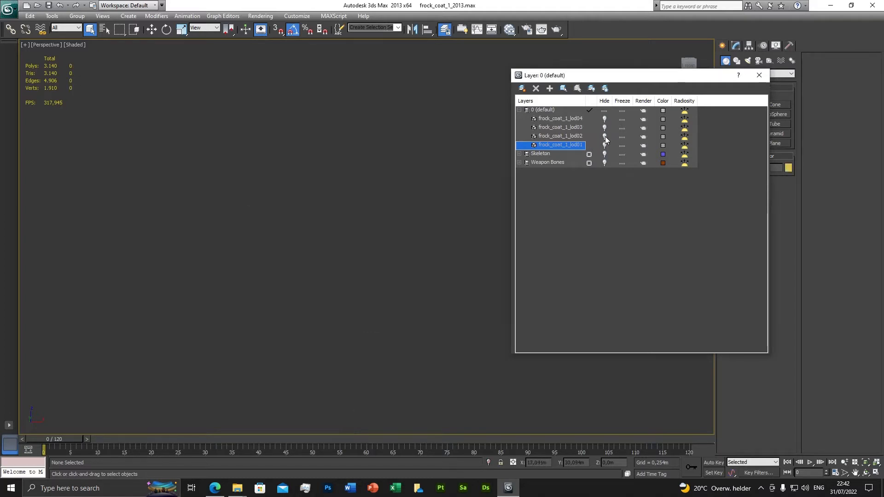
{"action": "left_click", "coordinate": [604, 137]}
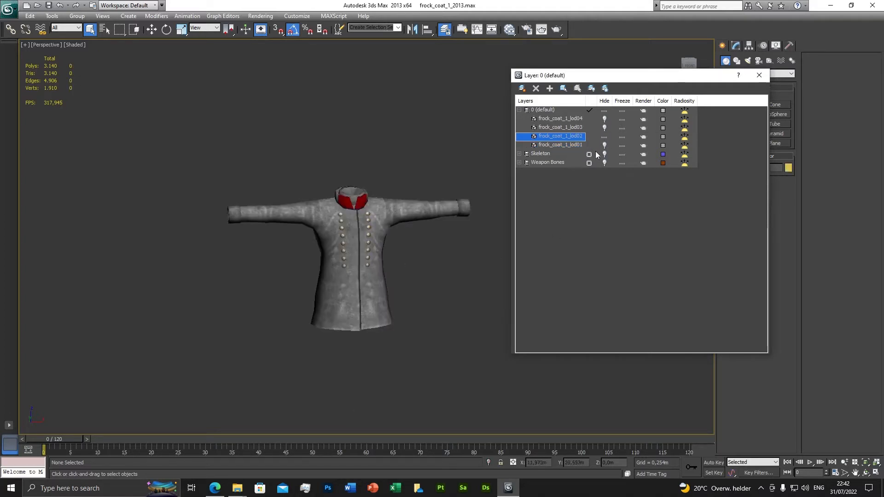
{"action": "left_click", "coordinate": [604, 137]}
{"action": "left_click", "coordinate": [604, 128]}
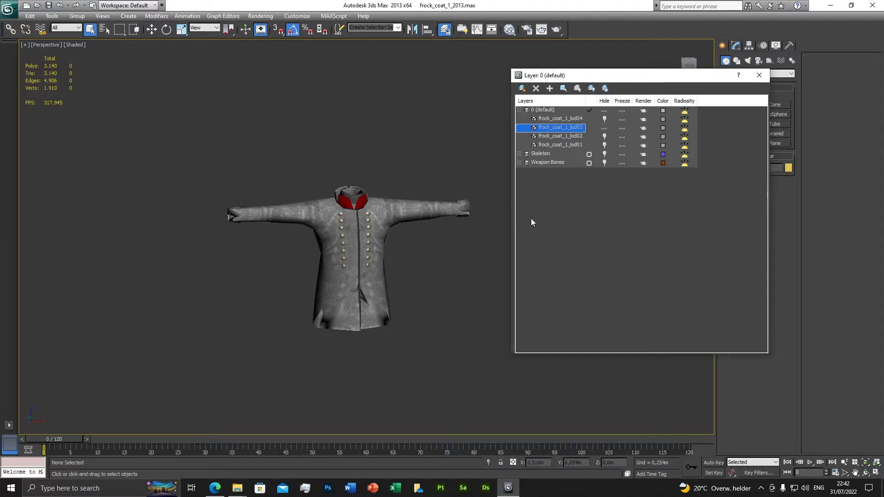
{"action": "left_click", "coordinate": [604, 127]}
{"action": "left_click", "coordinate": [603, 119]}
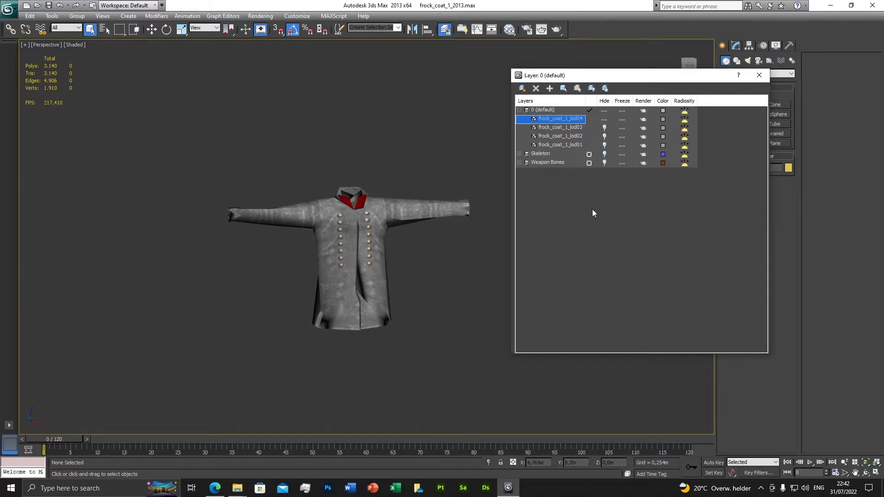
{"action": "left_click", "coordinate": [603, 118]}
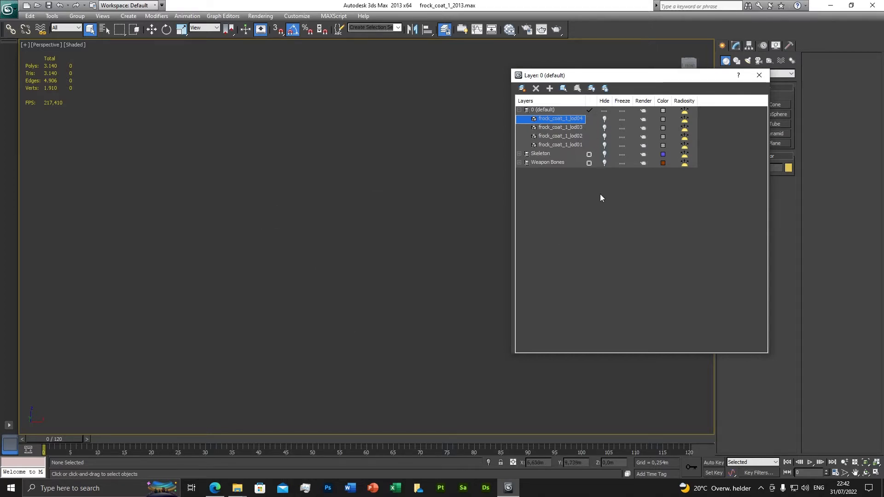
{"action": "left_click", "coordinate": [604, 145]}
{"action": "scroll", "coordinate": [396, 250], "scroll_direction": "up", "scroll_amount": 5}
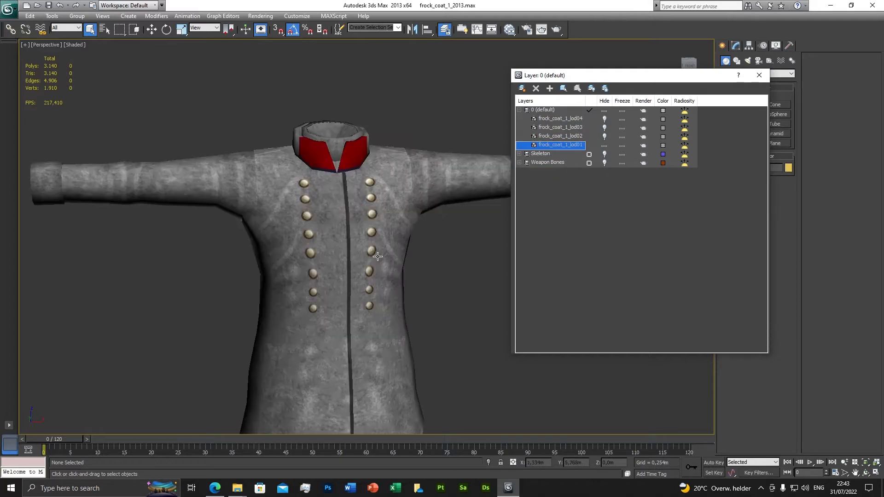
{"action": "left_click", "coordinate": [377, 256]}
{"action": "scroll", "coordinate": [377, 257], "scroll_direction": "down", "scroll_amount": 5}
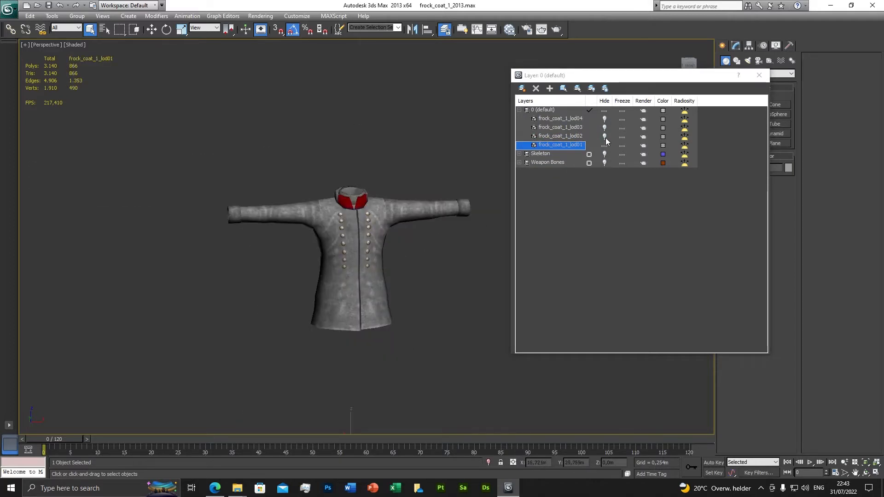
Step: Hide frock_coat_1_lod01, show lod02, lod03 and lod04, and close the layer manager
{"action": "left_click", "coordinate": [607, 123]}
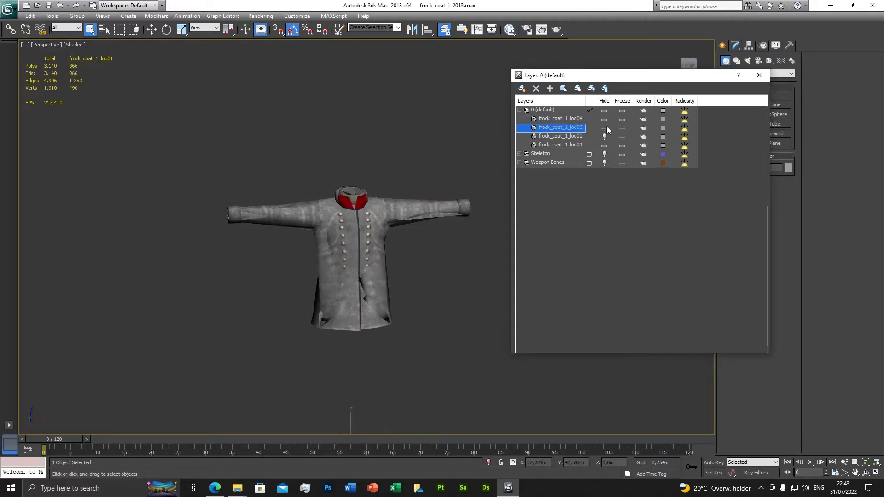
{"action": "left_click", "coordinate": [606, 145]}
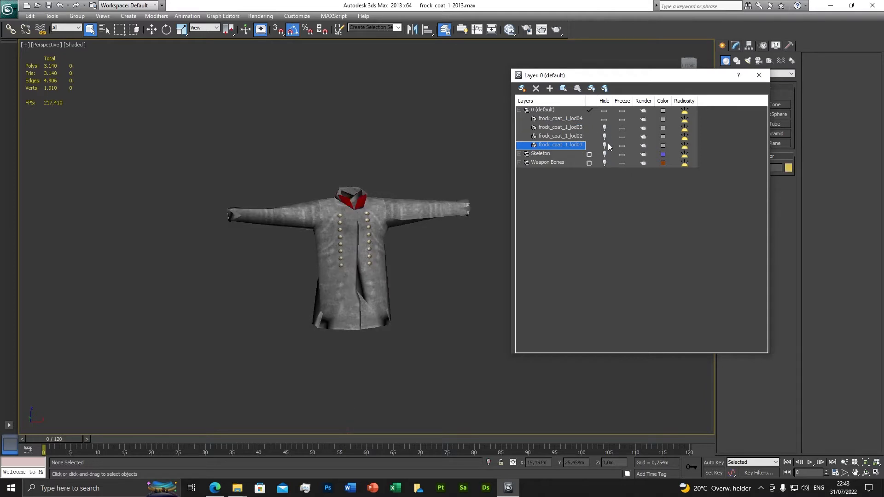
{"action": "left_click", "coordinate": [607, 137]}
{"action": "left_click", "coordinate": [604, 128]}
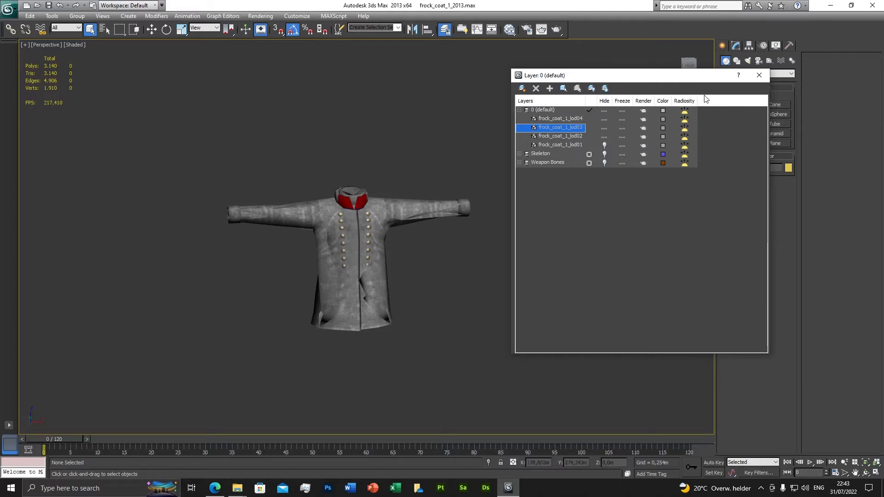
{"action": "left_click", "coordinate": [758, 77]}
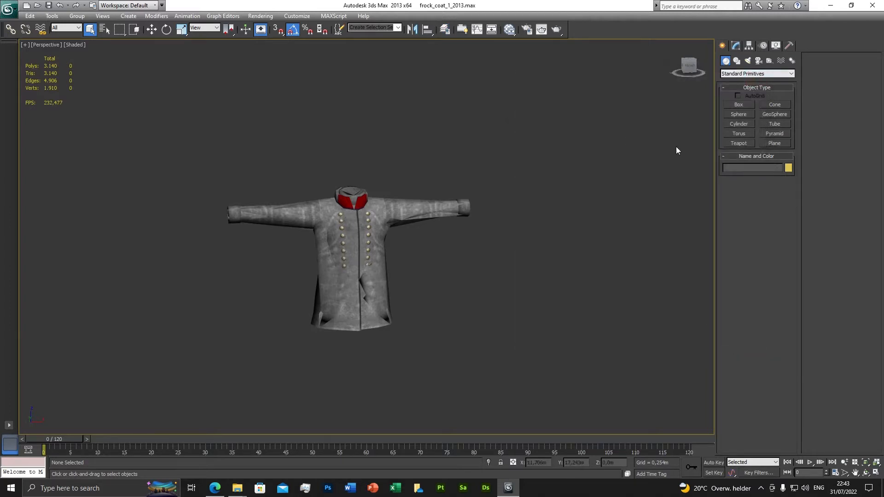
Step: Select frock_coat_1_lod04, lod03 and lod02 by name and delete these three meshes
{"action": "left_click", "coordinate": [736, 46]}
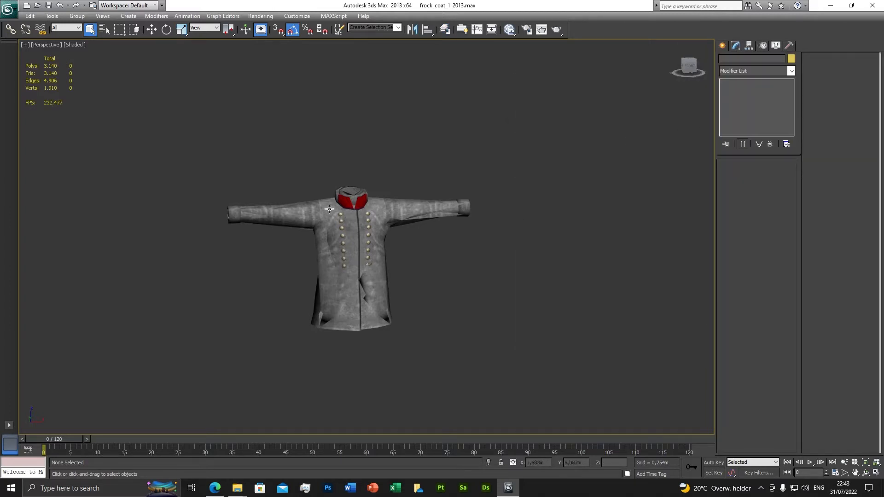
{"action": "left_click_drag", "start_coordinate": [168, 127], "coordinate": [510, 359]}
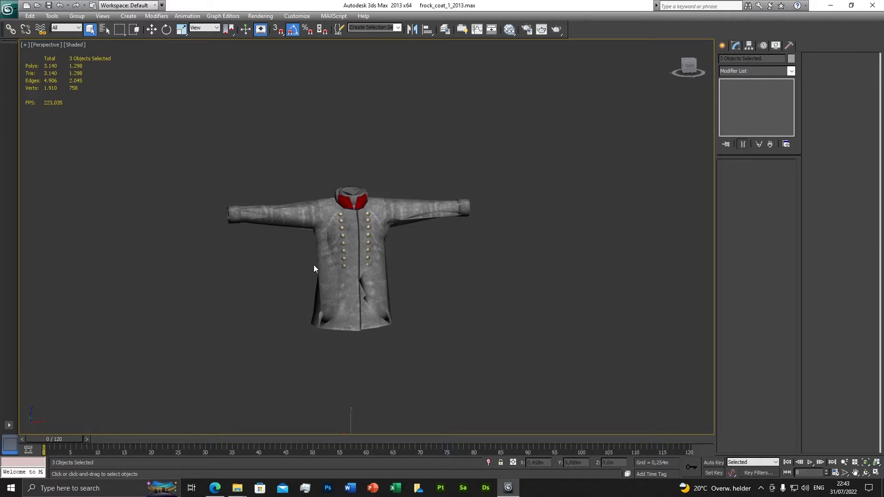
{"action": "left_click_drag", "start_coordinate": [155, 146], "coordinate": [557, 380]}
{"action": "left_click", "coordinate": [105, 29]}
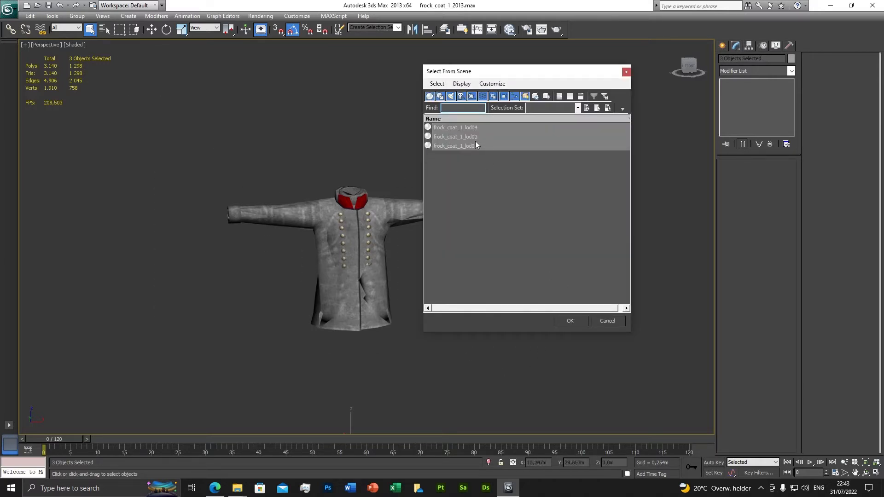
{"action": "left_click", "coordinate": [471, 167]}
{"action": "left_click", "coordinate": [472, 129]}
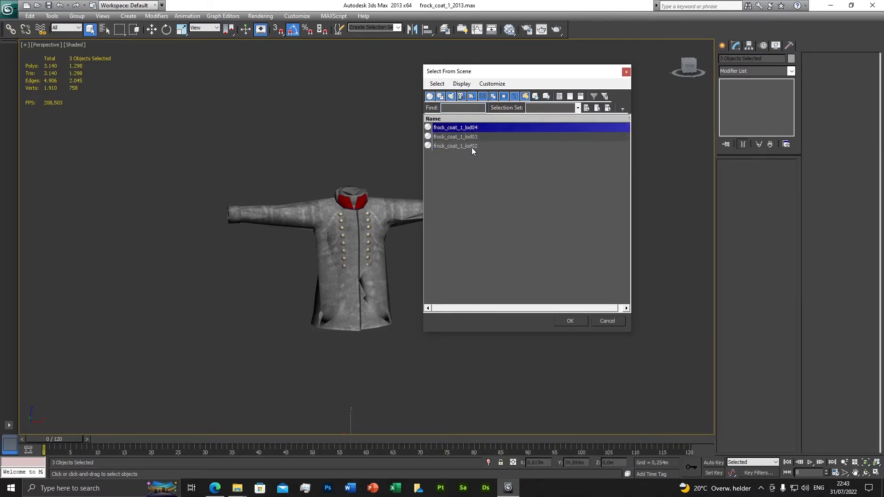
{"action": "left_click", "coordinate": [471, 147], "text": "shift"}
{"action": "left_click", "coordinate": [487, 173]}
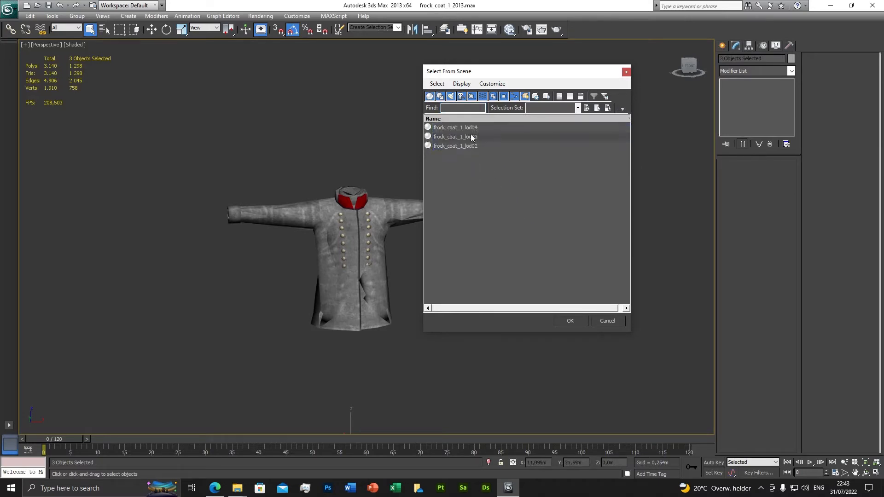
{"action": "left_click", "coordinate": [467, 129]}
{"action": "left_click", "coordinate": [467, 145], "text": "shift"}
{"action": "left_click", "coordinate": [473, 157]}
{"action": "left_click", "coordinate": [468, 127]}
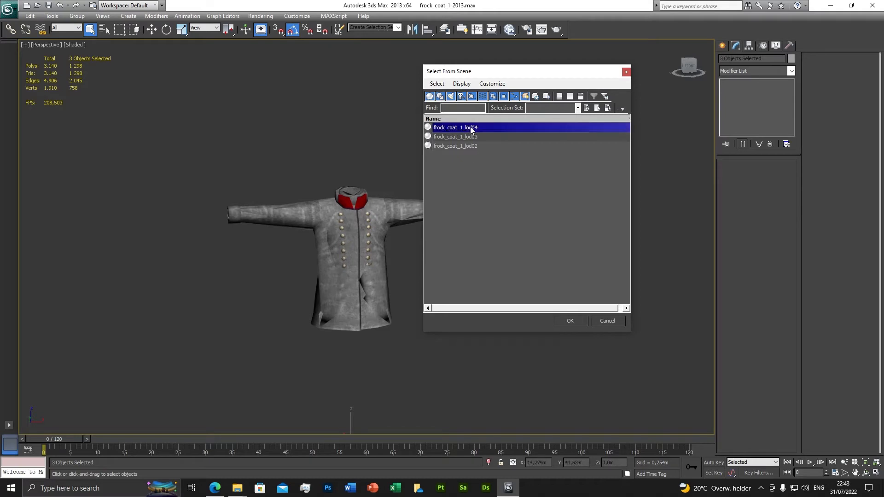
{"action": "left_click", "coordinate": [468, 146], "text": "shift"}
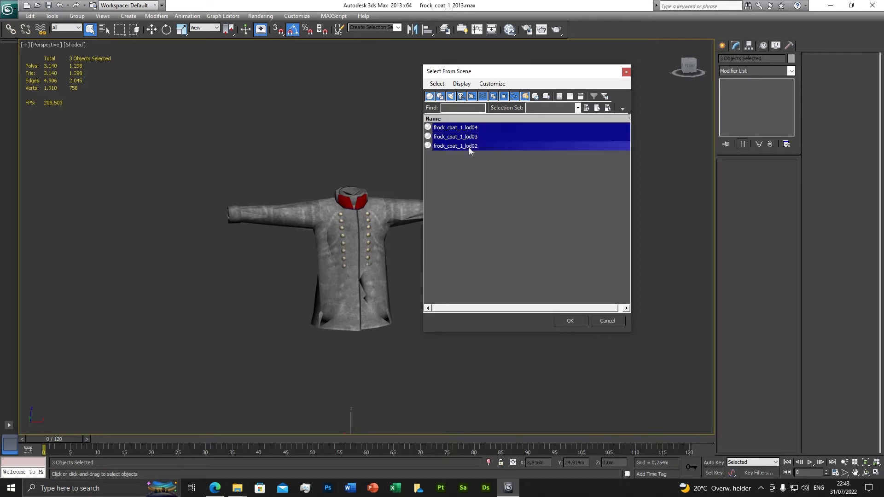
{"action": "left_click", "coordinate": [567, 320]}
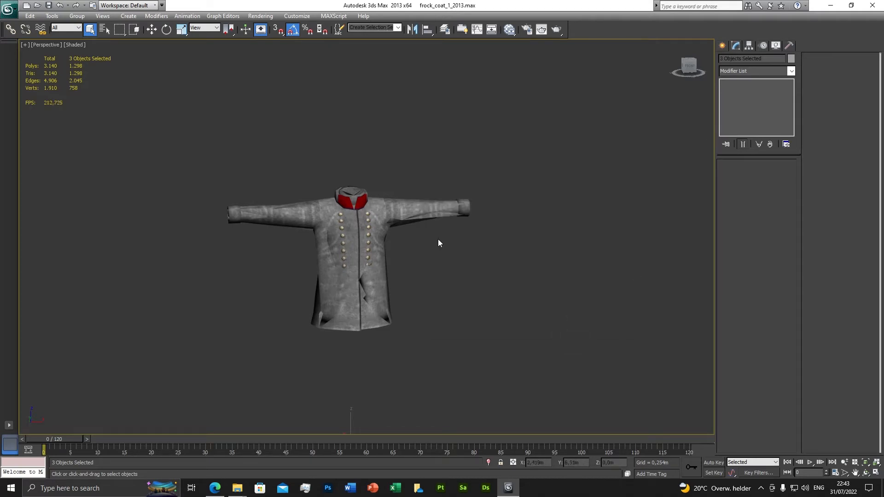
{"action": "key", "text": "Delete"}
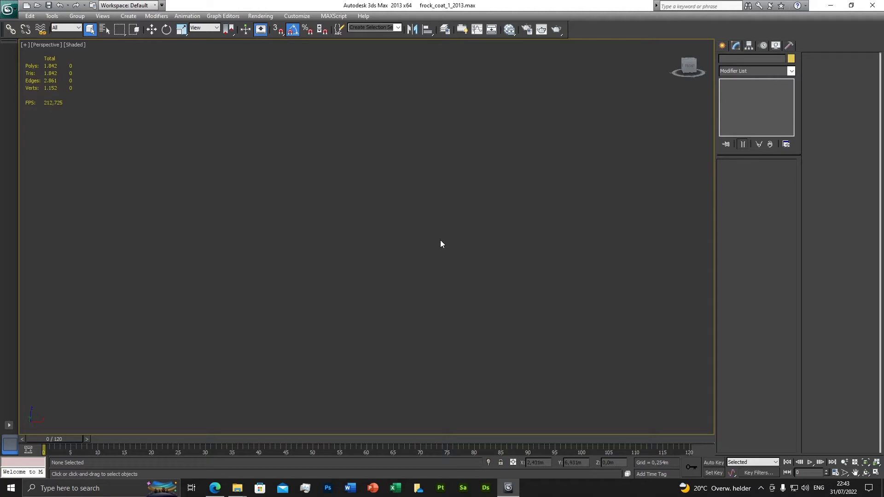
Step: Reopen the layer manager, expand the 0 (default) layer and unhide frock_coat_1_lod01
{"action": "left_click", "coordinate": [445, 31]}
{"action": "left_click", "coordinate": [519, 110]}
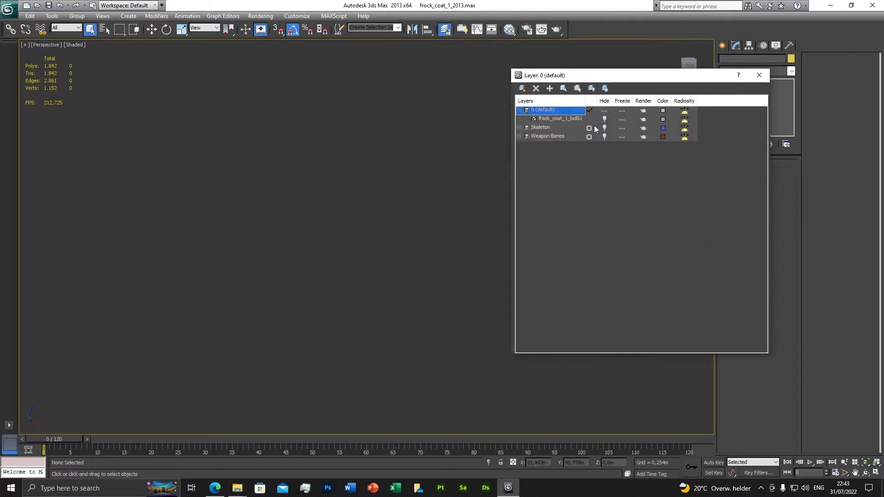
Step: Select frock_coat_1_lod01 through the layer manager and close the manager
{"action": "right_click", "coordinate": [565, 119]}
{"action": "left_click", "coordinate": [587, 212]}
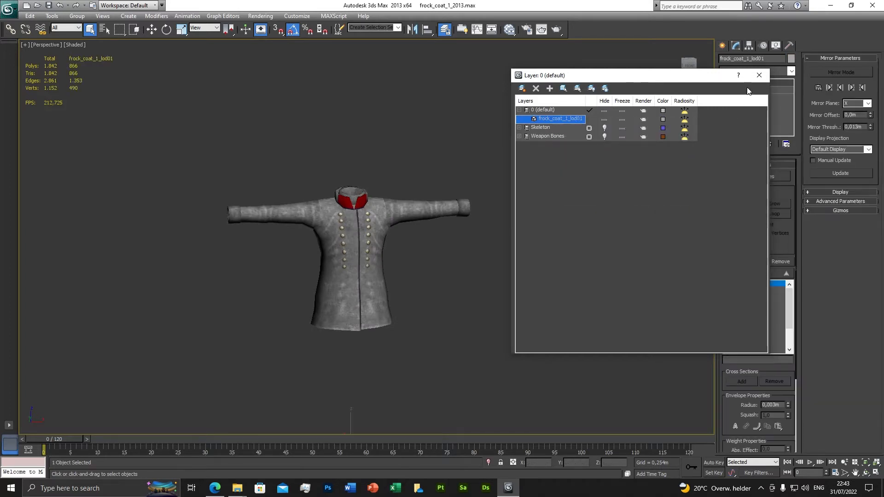
{"action": "left_click", "coordinate": [759, 75]}
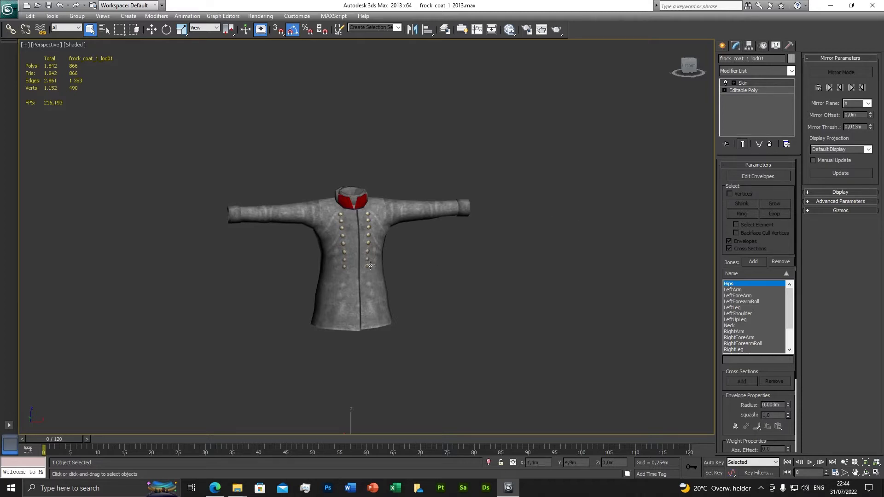
Step: Examine the selected frock coat mesh from several angles, both close up and from a distance
{"action": "middle_click_drag", "start_coordinate": [325, 304], "coordinate": [366, 291]}
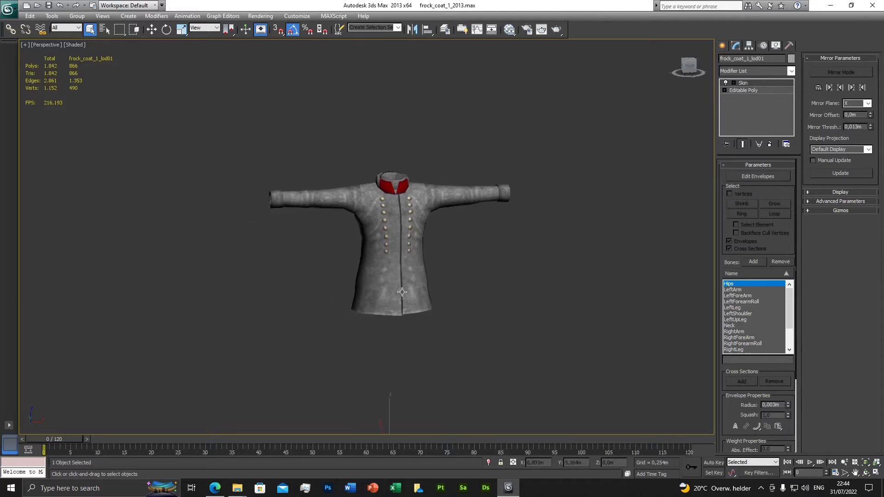
{"action": "middle_click_drag", "start_coordinate": [420, 292], "coordinate": [421, 275]}
{"action": "scroll", "coordinate": [403, 273], "scroll_direction": "up", "scroll_amount": 4}
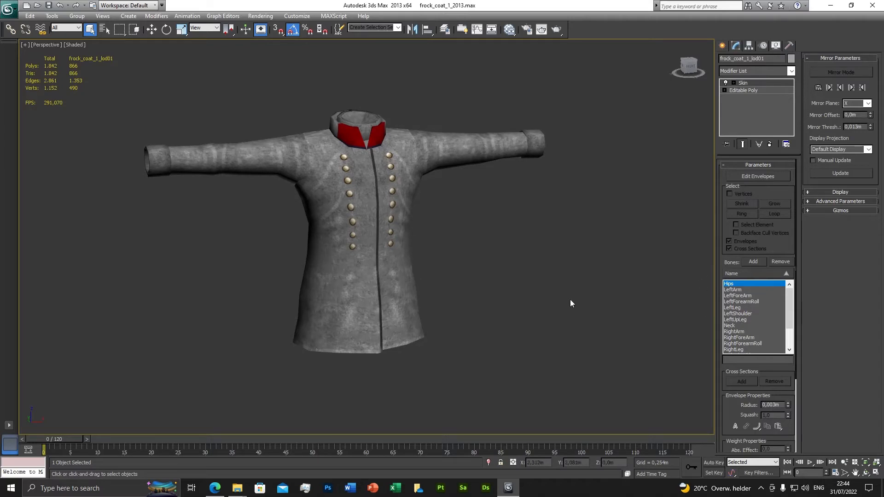
{"action": "scroll", "coordinate": [483, 325], "scroll_direction": "down", "scroll_amount": 4}
{"action": "scroll", "coordinate": [394, 347], "scroll_direction": "up", "scroll_amount": 4}
{"action": "left_click_drag", "start_coordinate": [65, 438], "coordinate": [19, 441]}
{"action": "scroll", "coordinate": [319, 274], "scroll_direction": "down", "scroll_amount": 4}
{"action": "scroll", "coordinate": [318, 307], "scroll_direction": "up", "scroll_amount": 4}
{"action": "scroll", "coordinate": [355, 154], "scroll_direction": "down", "scroll_amount": 5}
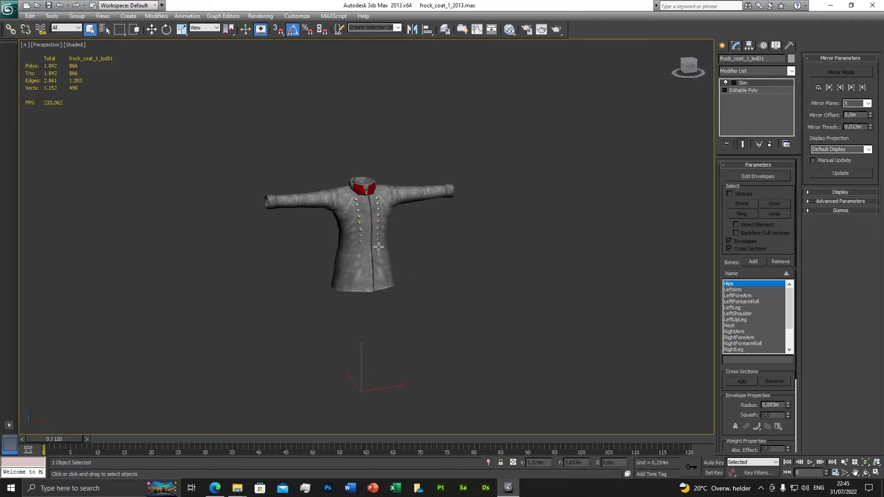
{"action": "scroll", "coordinate": [378, 248], "scroll_direction": "up", "scroll_amount": 5}
{"action": "middle_click_drag", "start_coordinate": [345, 269], "coordinate": [310, 282], "text": "alt"}
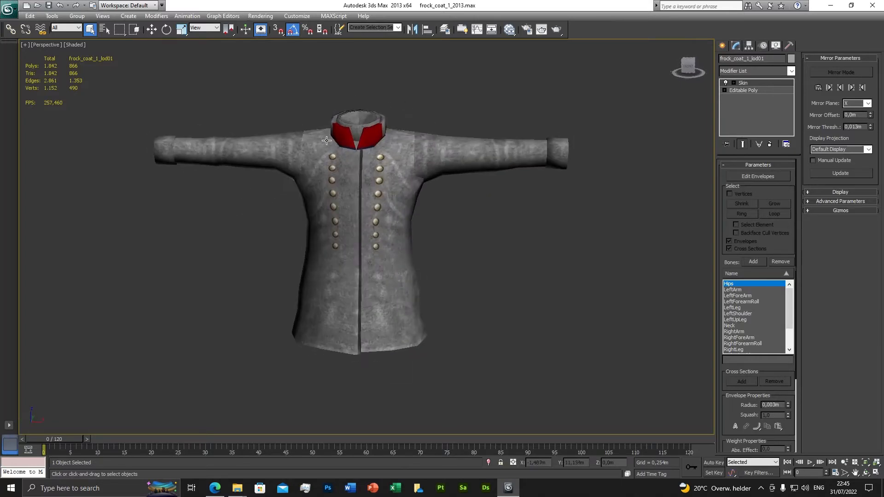
{"action": "scroll", "coordinate": [361, 191], "scroll_direction": "down", "scroll_amount": 3}
{"action": "middle_click_drag", "start_coordinate": [362, 191], "coordinate": [390, 218], "text": "alt"}
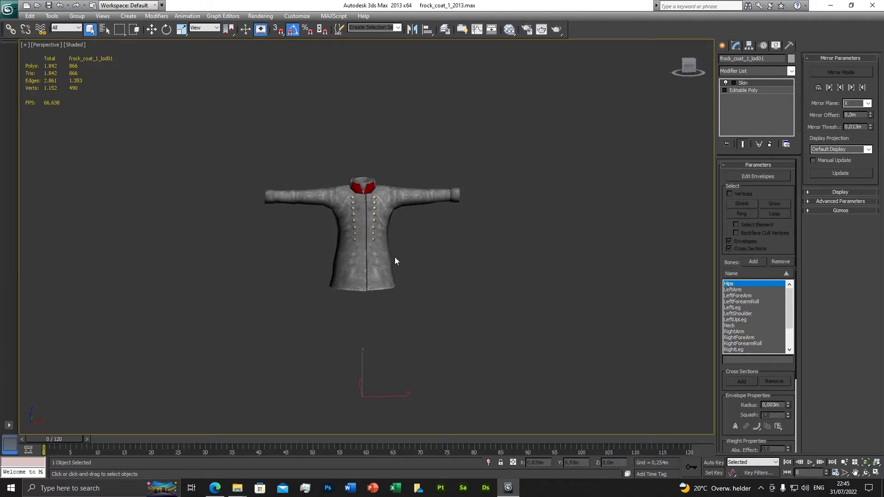
Step: Show the Skeleton layer, examine how the bones fit inside the coat, and hide the layer again
{"action": "left_click", "coordinate": [444, 31]}
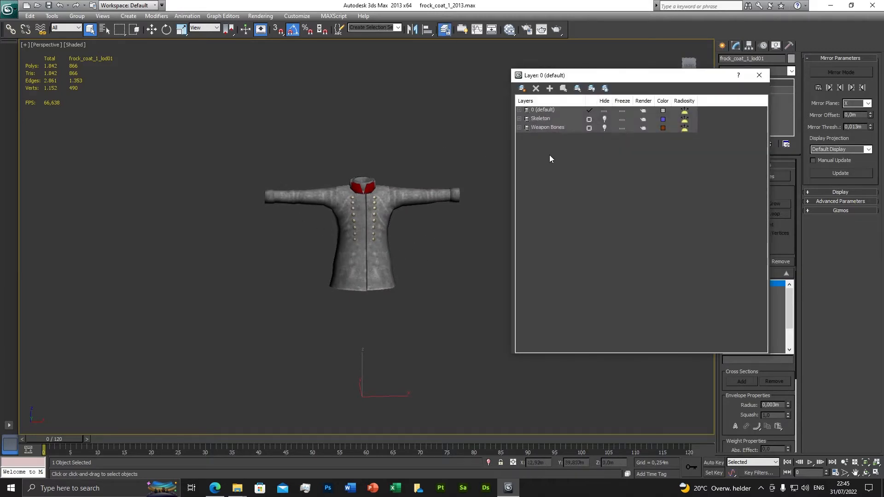
{"action": "left_click", "coordinate": [604, 119]}
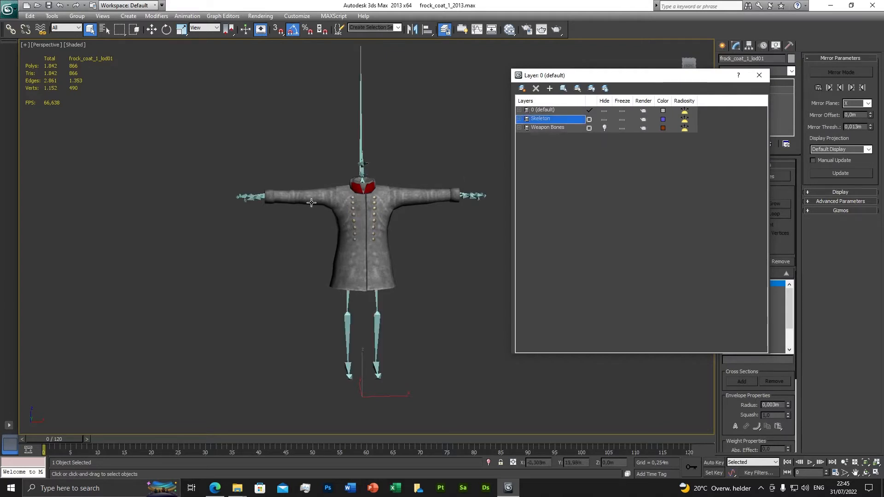
{"action": "scroll", "coordinate": [312, 213], "scroll_direction": "up", "scroll_amount": 4}
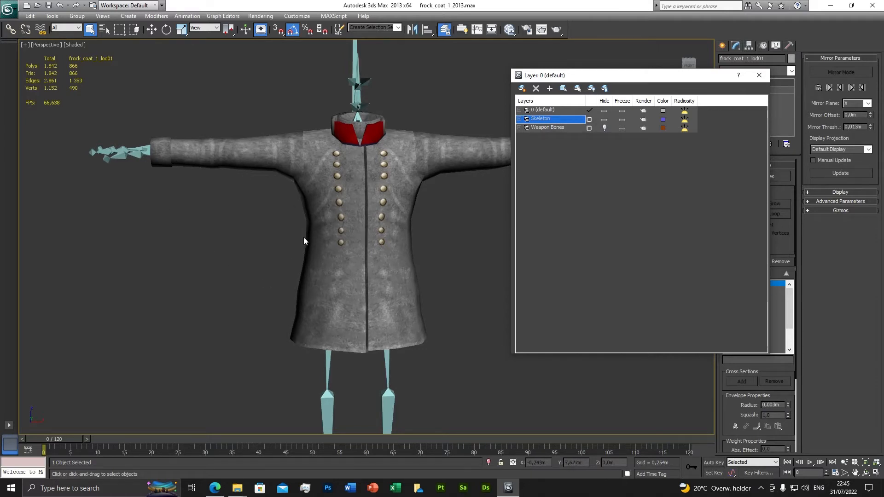
{"action": "scroll", "coordinate": [304, 240], "scroll_direction": "down", "scroll_amount": 4}
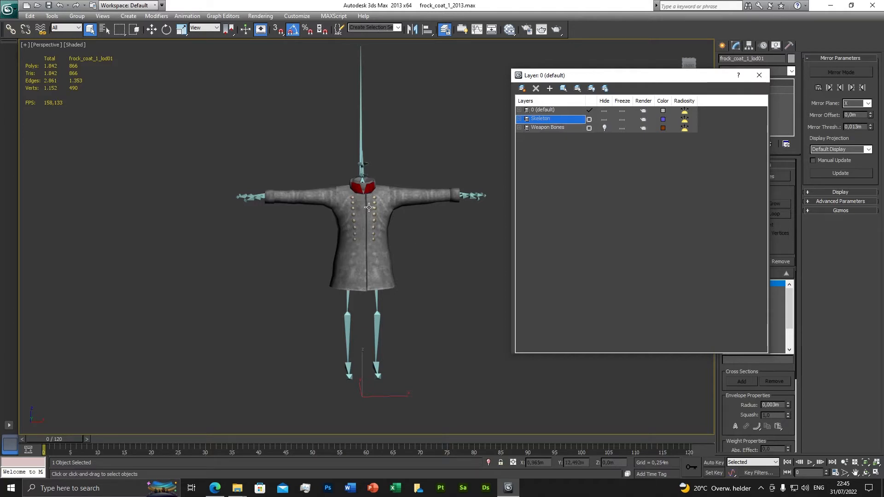
{"action": "scroll", "coordinate": [373, 254], "scroll_direction": "up", "scroll_amount": 4}
{"action": "scroll", "coordinate": [373, 254], "scroll_direction": "down", "scroll_amount": 4}
{"action": "middle_click_drag", "start_coordinate": [375, 253], "coordinate": [345, 246]}
{"action": "middle_click_drag", "start_coordinate": [345, 252], "coordinate": [341, 256], "text": "alt"}
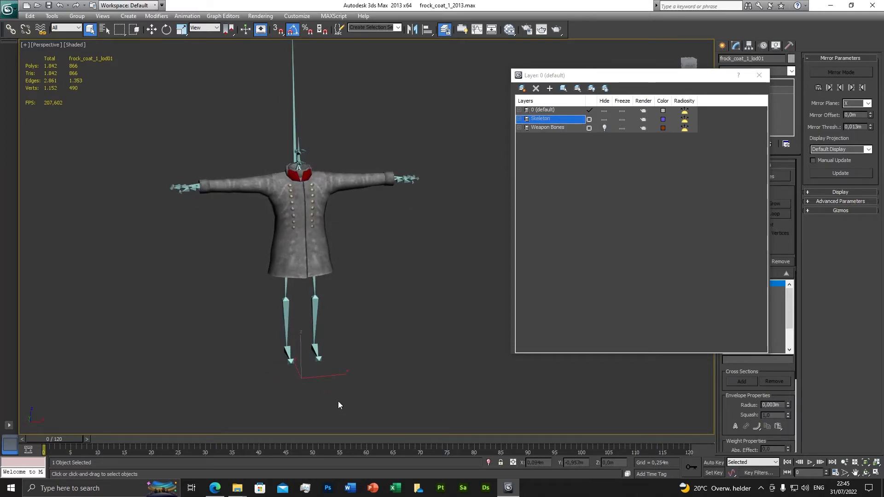
{"action": "scroll", "coordinate": [341, 301], "scroll_direction": "up", "scroll_amount": 2}
{"action": "middle_click_drag", "start_coordinate": [352, 285], "coordinate": [397, 309]}
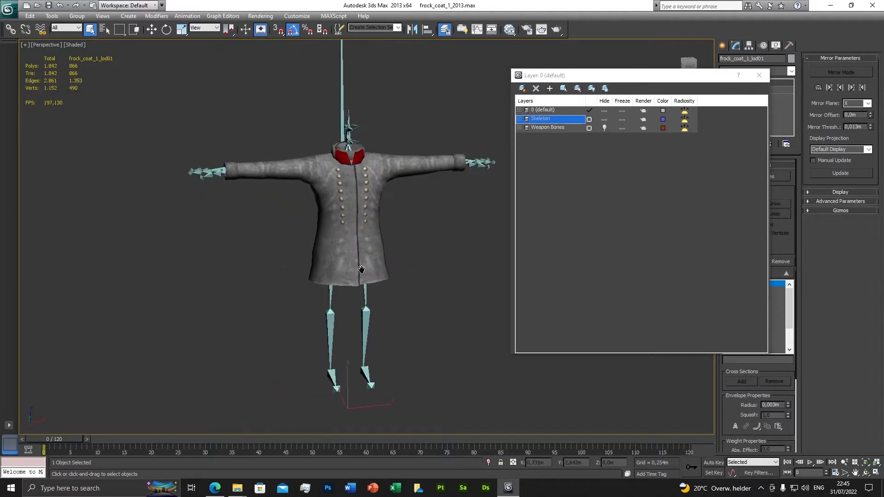
{"action": "mouse_move", "coordinate": [381, 235]}
{"action": "middle_mouse_down", "text": "alt"}
{"action": "mouse_move", "coordinate": [334, 227]}
{"action": "mouse_move", "coordinate": [376, 228]}
{"action": "middle_mouse_up", "text": "alt"}
{"action": "left_click", "coordinate": [604, 119]}
{"action": "left_click", "coordinate": [604, 128]}
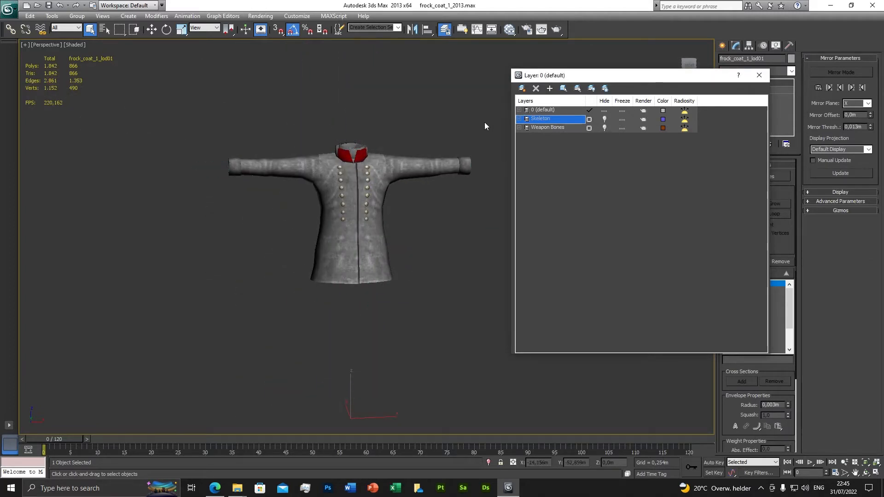
Step: Expand the 0 (default) layer, reselect frock_coat_1_lod01 from it, and close the layer manager
{"action": "left_click", "coordinate": [519, 110]}
{"action": "left_click", "coordinate": [566, 119]}
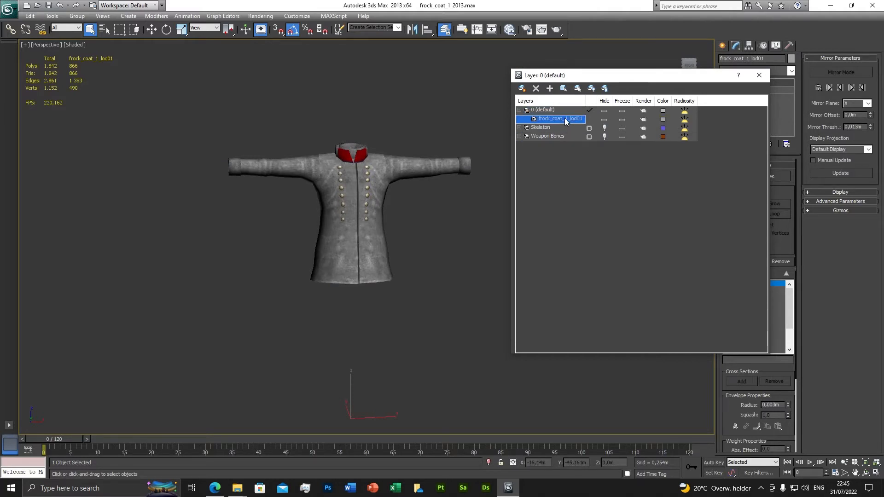
{"action": "right_click", "coordinate": [566, 119]}
{"action": "left_click", "coordinate": [592, 213]}
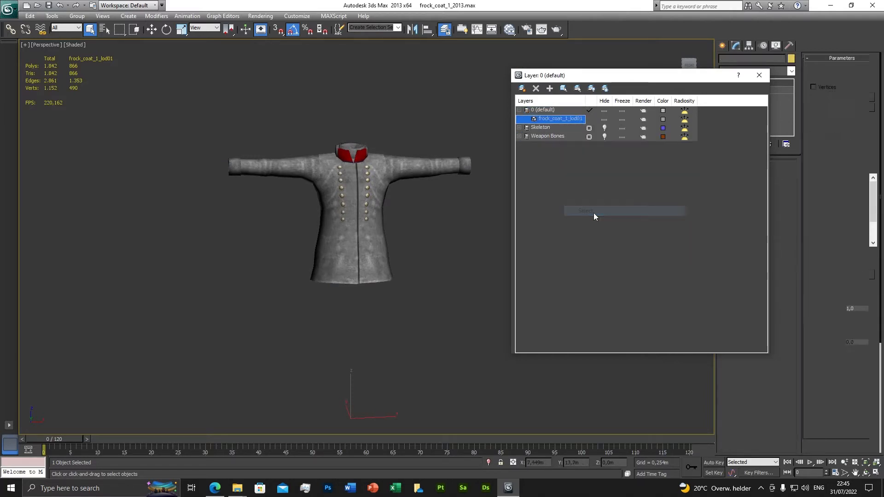
{"action": "right_click", "coordinate": [555, 119]}
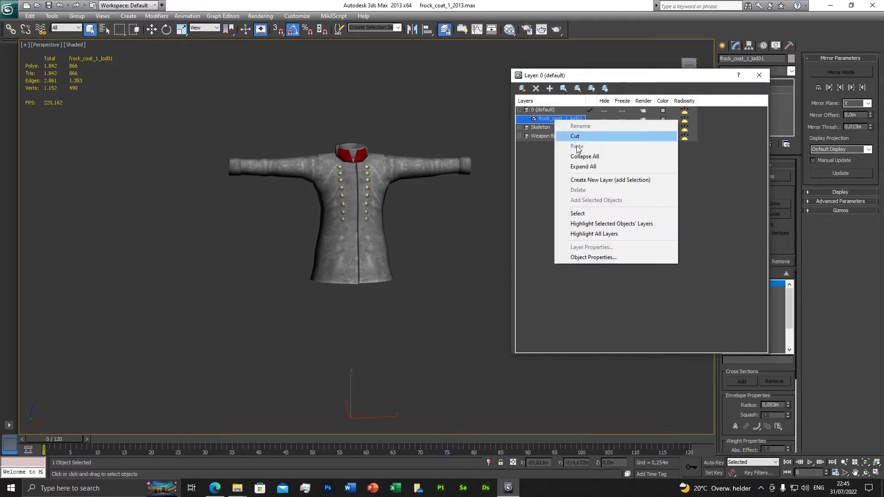
{"action": "left_click", "coordinate": [578, 213]}
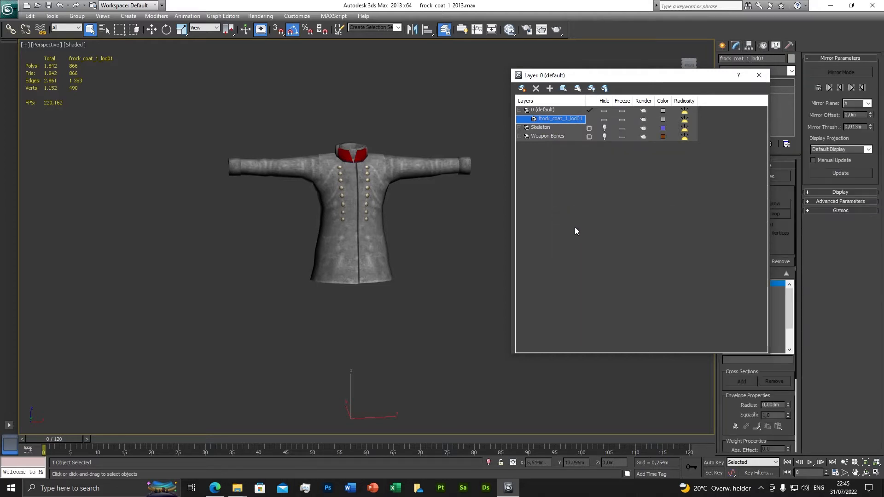
{"action": "left_click", "coordinate": [757, 76]}
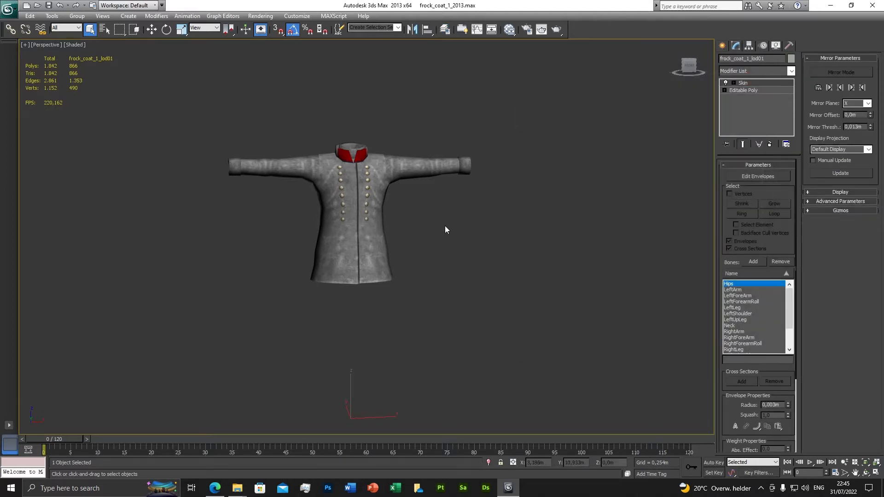
Step: Clone the selected coat mesh as an independent copy
{"action": "right_click", "coordinate": [463, 211]}
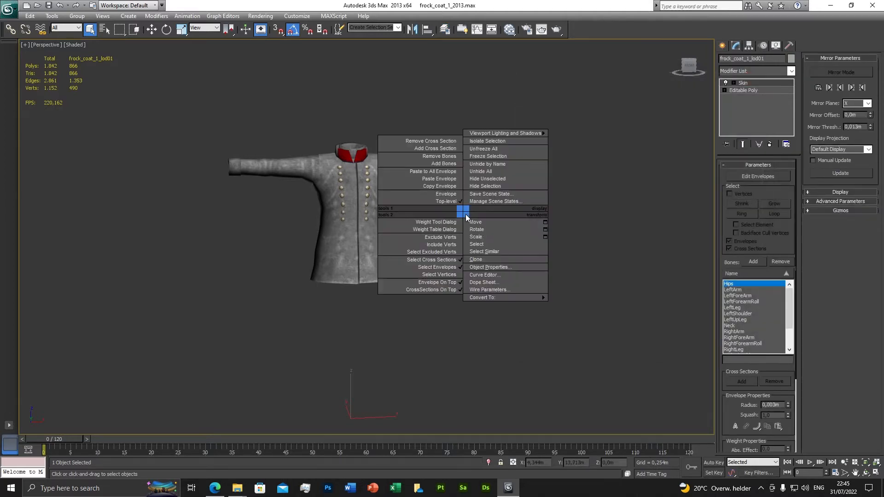
{"action": "left_click", "coordinate": [477, 259]}
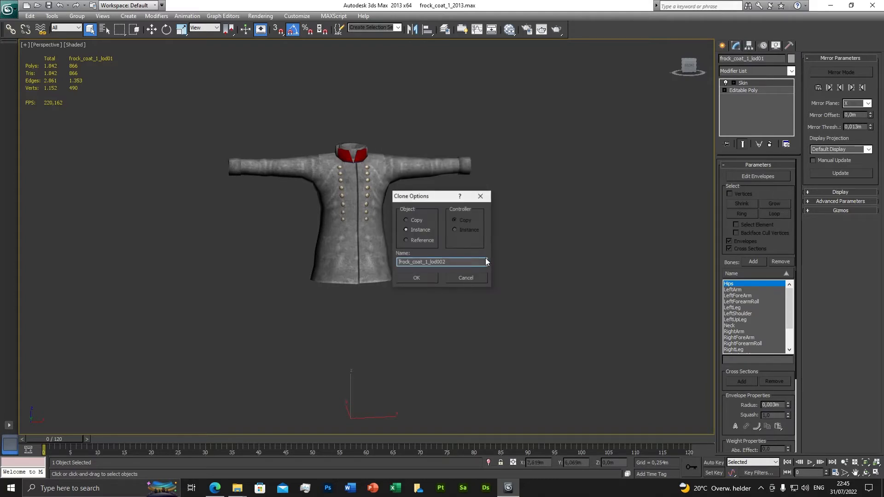
{"action": "left_click", "coordinate": [407, 219]}
{"action": "left_click", "coordinate": [420, 278]}
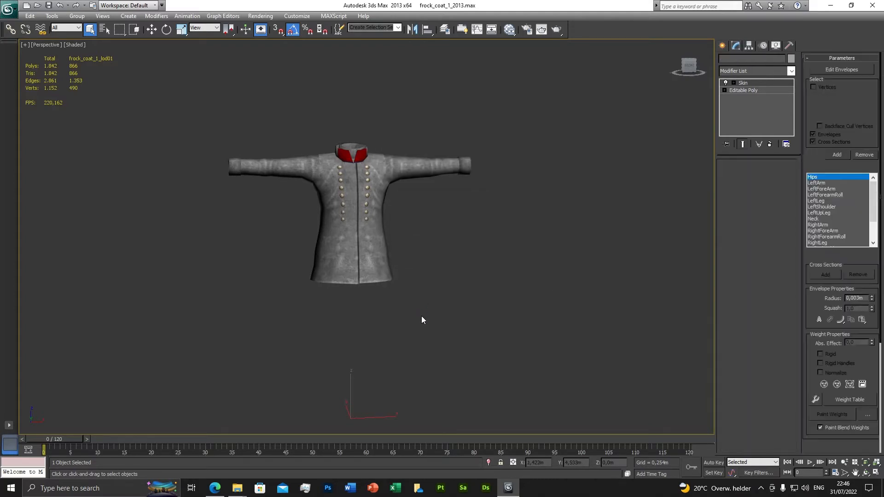
Step: Delete the Skin modifier from the cloned coat and rename the clone uniform_new_coat_lod01
{"action": "right_click", "coordinate": [747, 83]}
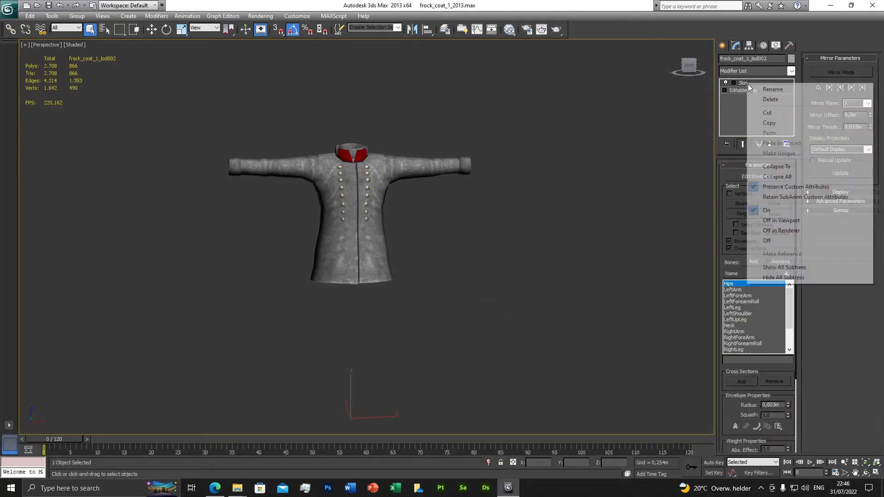
{"action": "left_click", "coordinate": [769, 99]}
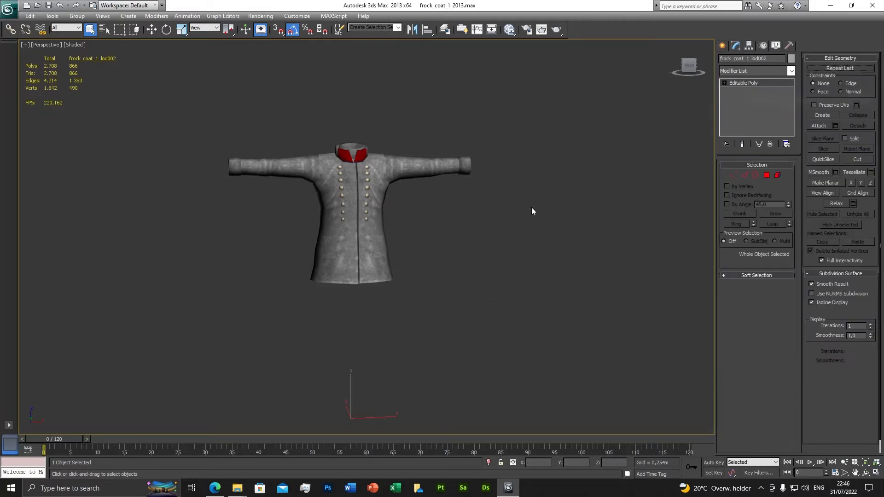
{"action": "double_click", "coordinate": [761, 58]}
{"action": "left_click_drag", "start_coordinate": [752, 59], "coordinate": [711, 61]}
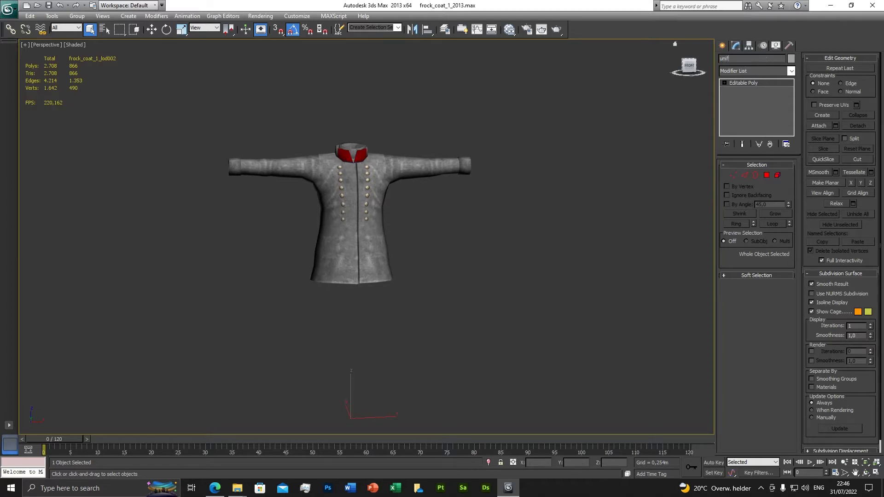
{"action": "type", "text": "uniform_new"}
Step: Hide the original frock_coat_1_lod01 in the layer manager, widen the layer name column, and close the manager
{"action": "left_click", "coordinate": [445, 29]}
{"action": "left_click", "coordinate": [519, 110]}
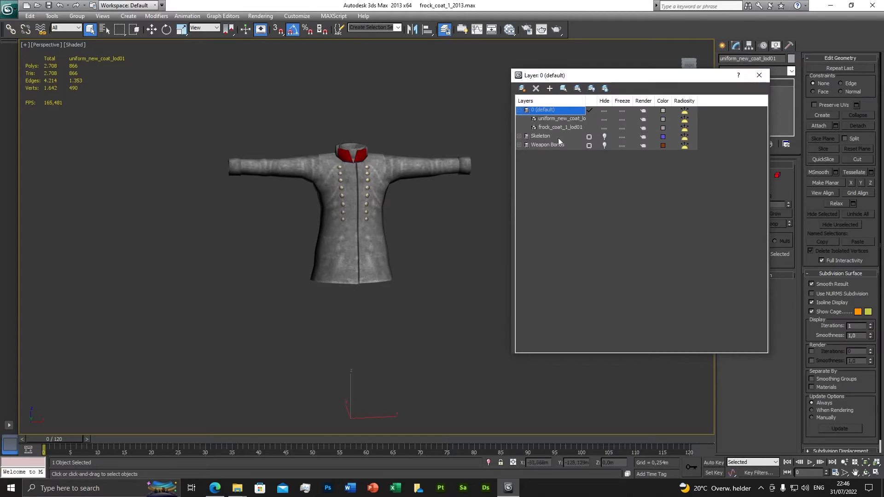
{"action": "left_click", "coordinate": [604, 129]}
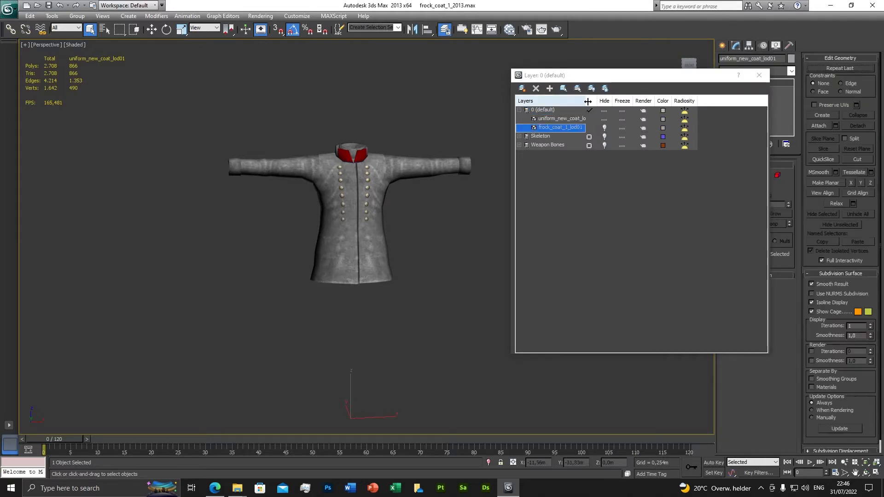
{"action": "left_click_drag", "start_coordinate": [586, 101], "coordinate": [604, 102]}
{"action": "left_click", "coordinate": [759, 75]}
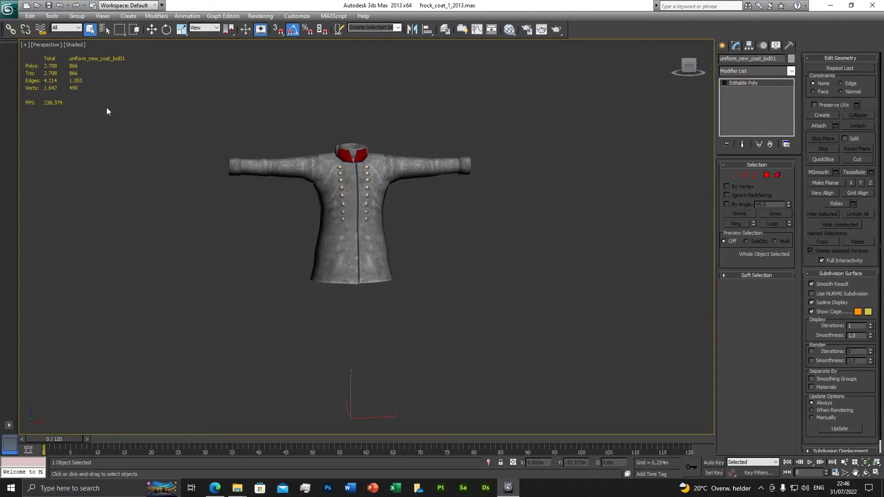
Step: Examine the uniform_new_coat_lod01 mesh, including its collar, buttons and sleeves, from different angles and distances
{"action": "scroll", "coordinate": [264, 203], "scroll_direction": "up", "scroll_amount": 4}
{"action": "scroll", "coordinate": [211, 164], "scroll_direction": "down", "scroll_amount": 2}
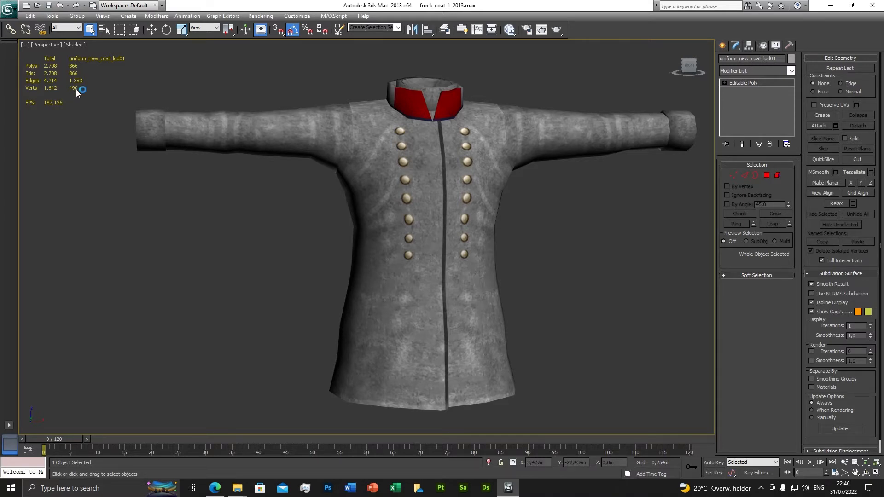
{"action": "scroll", "coordinate": [370, 232], "scroll_direction": "down", "scroll_amount": 5}
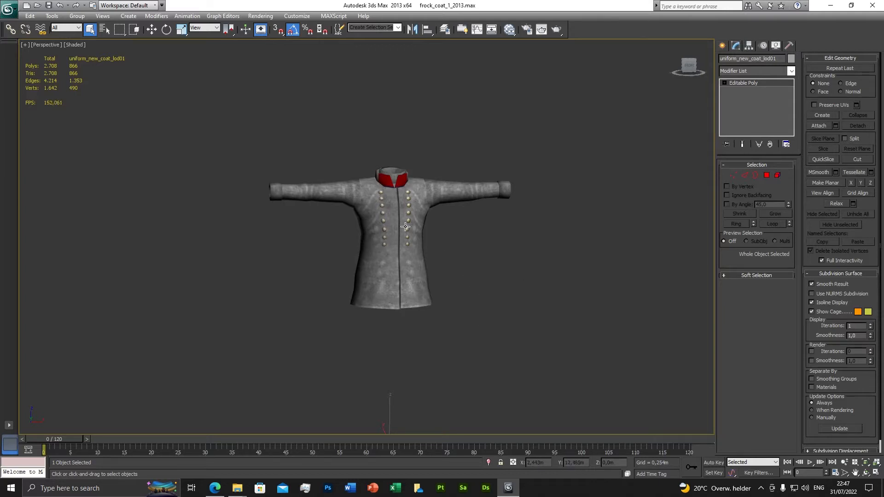
{"action": "mouse_move", "coordinate": [387, 255]}
{"action": "middle_mouse_down", "text": "alt"}
{"action": "mouse_move", "coordinate": [450, 260]}
{"action": "mouse_move", "coordinate": [393, 260]}
{"action": "middle_mouse_up", "text": "alt"}
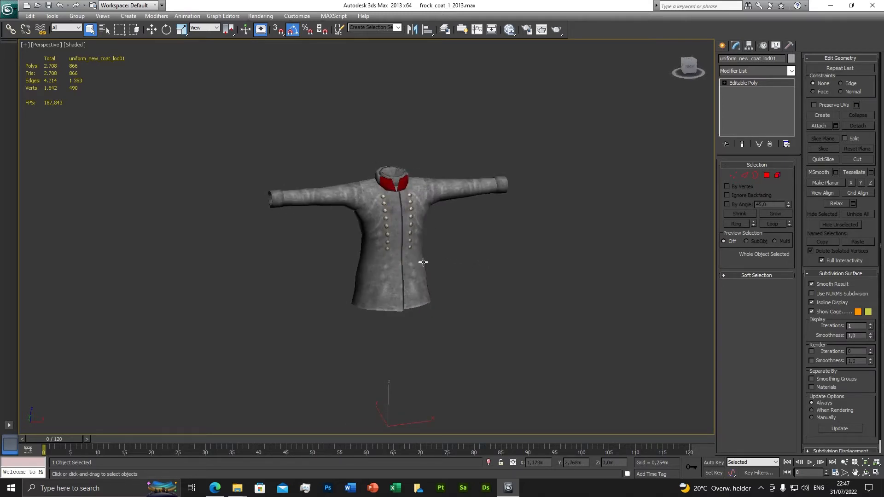
{"action": "scroll", "coordinate": [423, 262], "scroll_direction": "up", "scroll_amount": 5}
{"action": "scroll", "coordinate": [422, 261], "scroll_direction": "down", "scroll_amount": 2}
{"action": "mouse_move", "coordinate": [419, 251]}
{"action": "middle_mouse_down", "text": "alt"}
{"action": "mouse_move", "coordinate": [470, 242]}
{"action": "mouse_move", "coordinate": [419, 249]}
{"action": "middle_mouse_up", "text": "alt"}
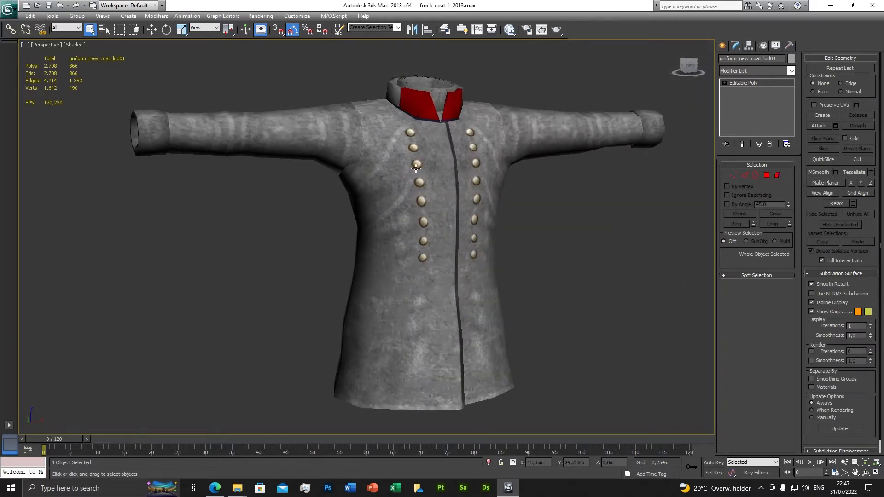
{"action": "scroll", "coordinate": [455, 230], "scroll_direction": "down", "scroll_amount": 5}
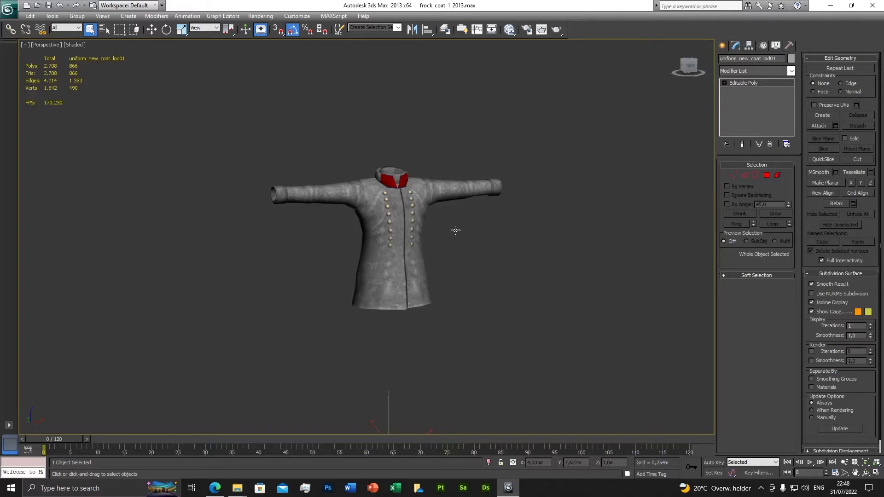
{"action": "middle_click_drag", "start_coordinate": [455, 230], "coordinate": [440, 243], "text": "alt"}
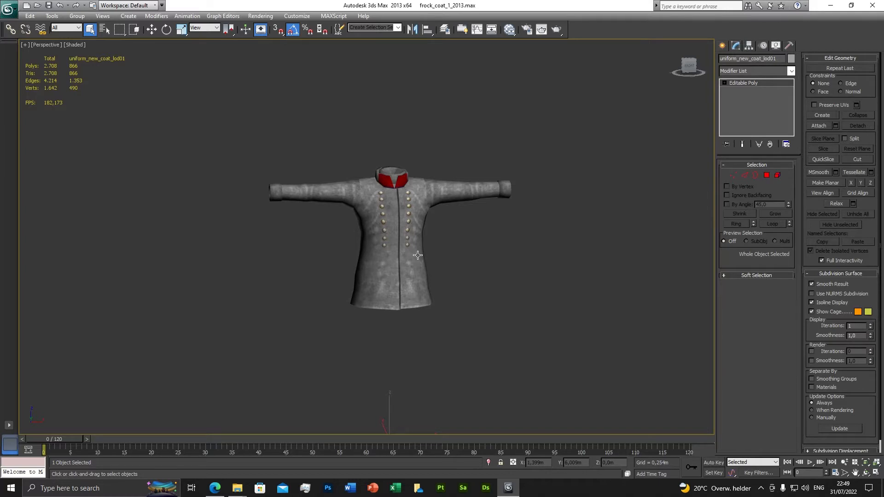
{"action": "scroll", "coordinate": [435, 287], "scroll_direction": "up", "scroll_amount": 4}
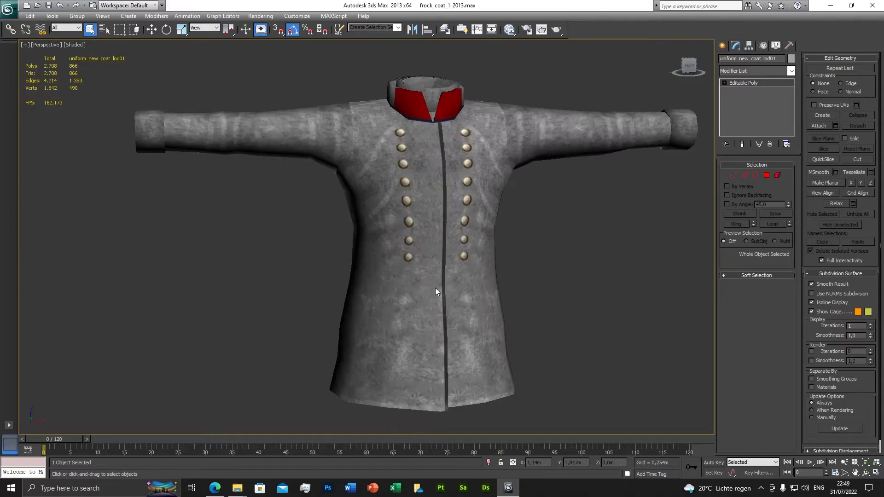
{"action": "scroll", "coordinate": [439, 286], "scroll_direction": "down", "scroll_amount": 4}
{"action": "mouse_move", "coordinate": [442, 282]}
{"action": "middle_mouse_down", "text": "alt"}
{"action": "mouse_move", "coordinate": [395, 270]}
{"action": "mouse_move", "coordinate": [441, 276]}
{"action": "middle_mouse_up", "text": "alt"}
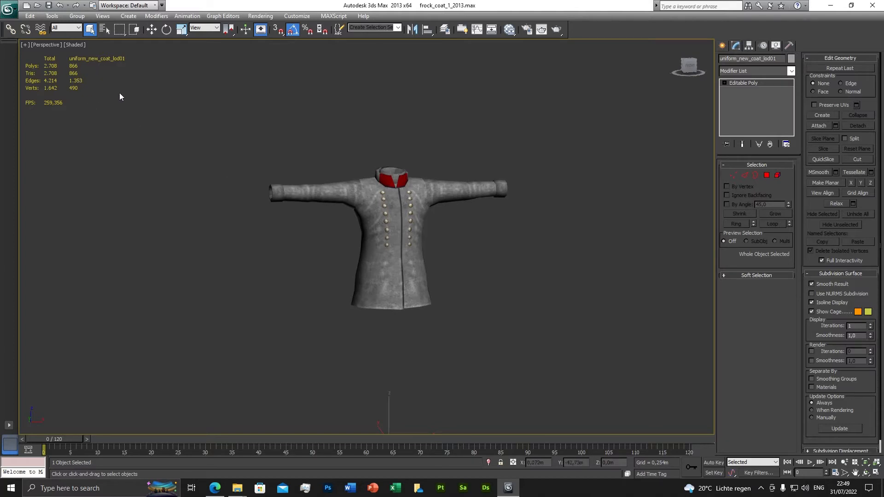
{"action": "middle_click_drag", "start_coordinate": [466, 259], "coordinate": [444, 264], "text": "alt"}
{"action": "scroll", "coordinate": [448, 261], "scroll_direction": "up", "scroll_amount": 3}
{"action": "scroll", "coordinate": [454, 267], "scroll_direction": "down", "scroll_amount": 5}
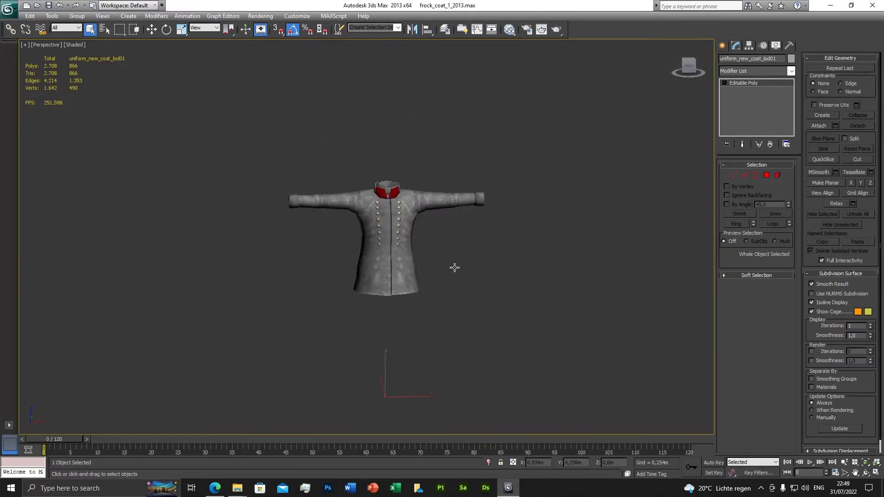
{"action": "scroll", "coordinate": [455, 269], "scroll_direction": "up", "scroll_amount": 5}
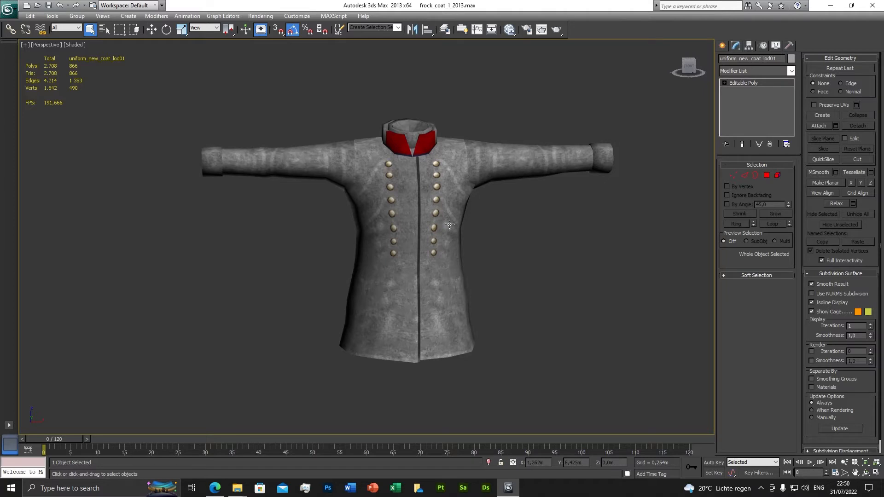
{"action": "middle_click_drag", "start_coordinate": [461, 273], "coordinate": [430, 250]}
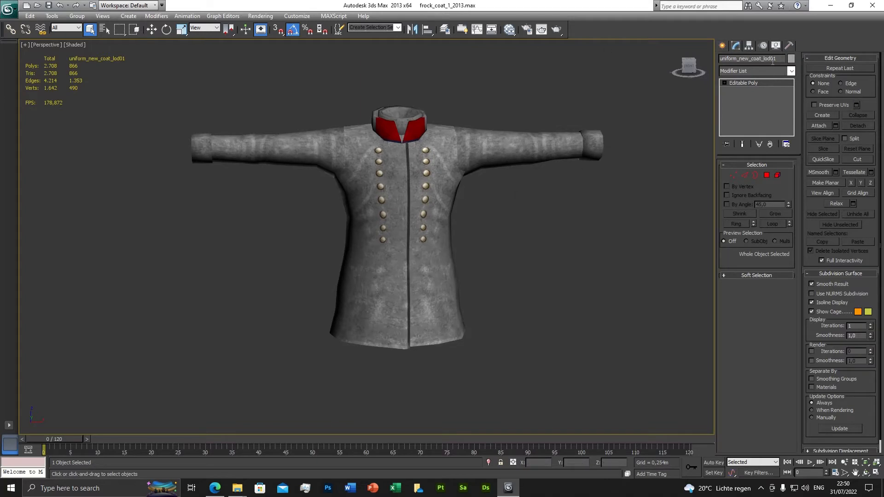
Step: Remove the materials from uniform_new_coat_lod01 with the UVW Remove utility and return to its modifier settings
{"action": "left_click", "coordinate": [789, 46]}
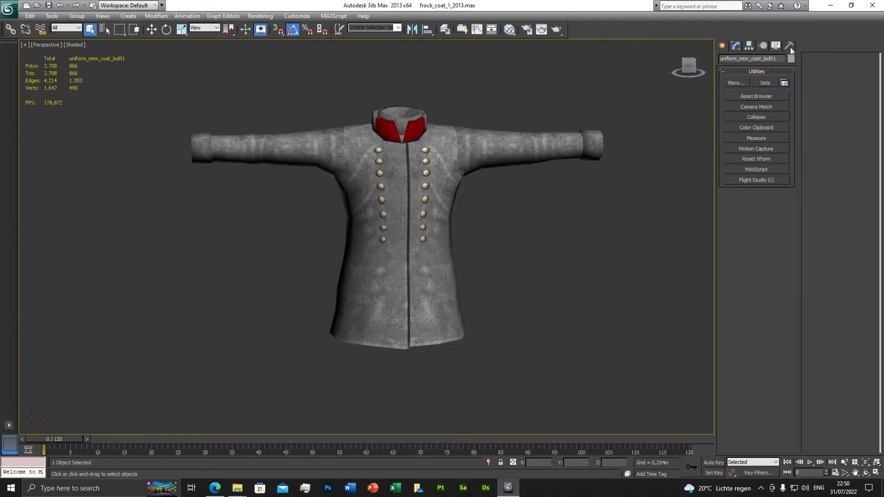
{"action": "left_click", "coordinate": [735, 83]}
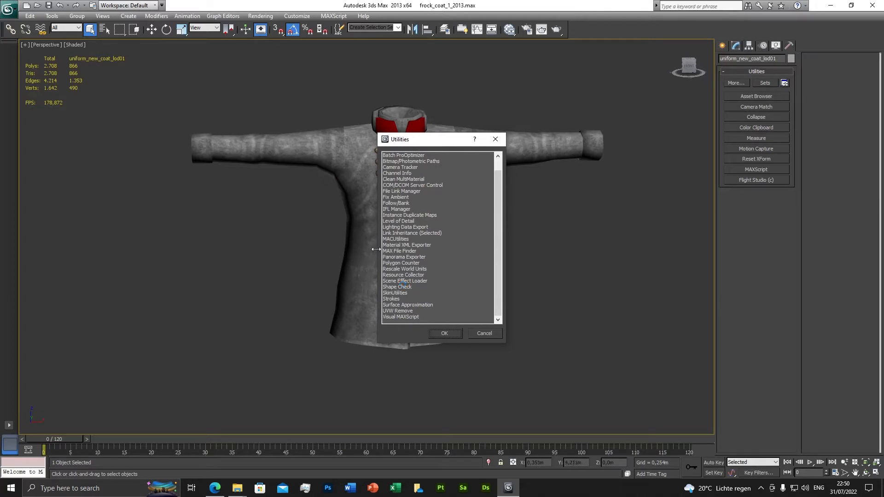
{"action": "double_click", "coordinate": [397, 311]}
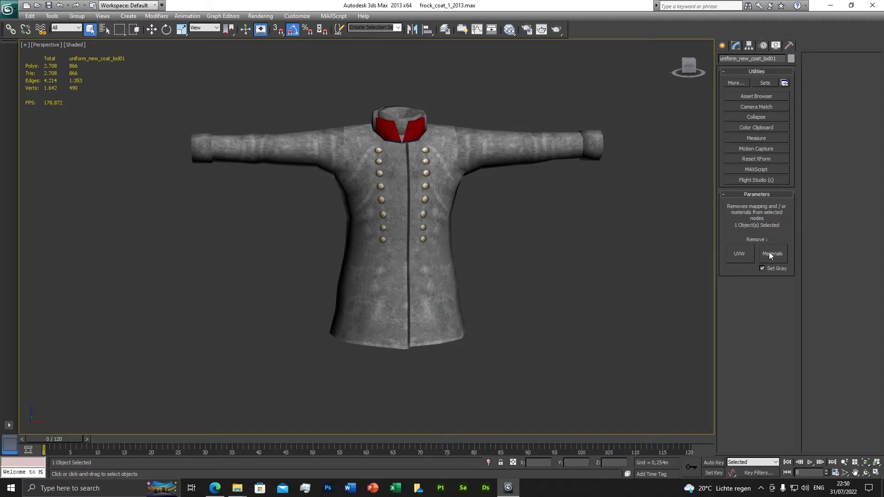
{"action": "left_click", "coordinate": [774, 256]}
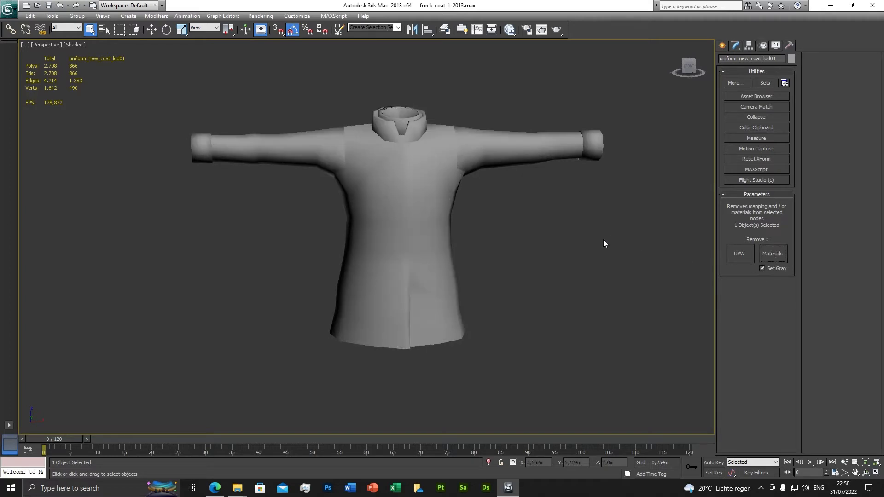
{"action": "left_click", "coordinate": [738, 44]}
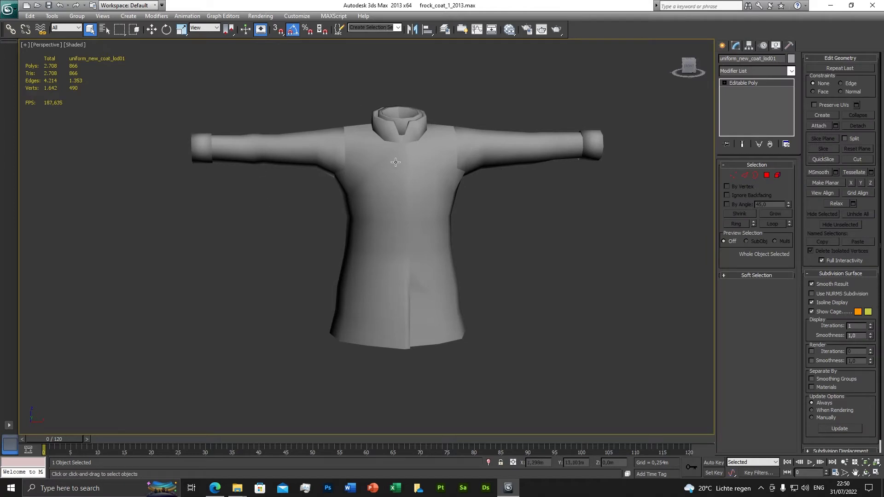
Step: In a maximized Slate Material Editor, move the frock_coat_1 node network up and add a new Standard material below it
{"action": "left_click", "coordinate": [510, 29]}
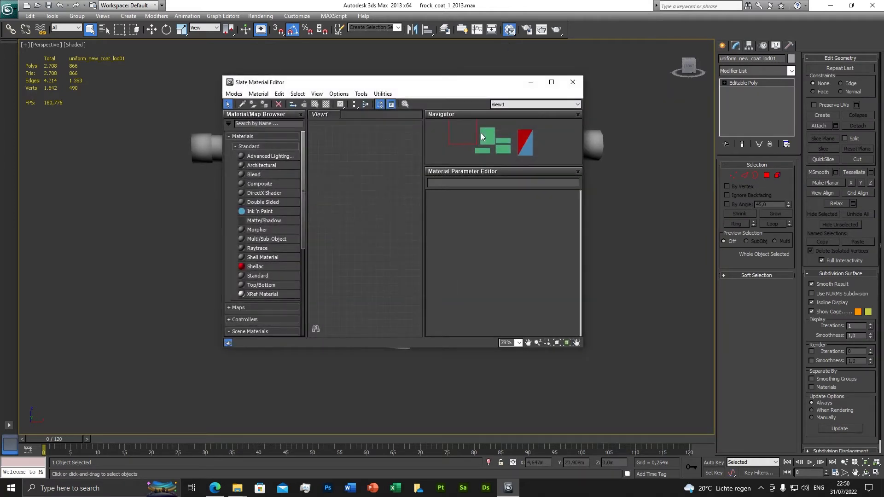
{"action": "left_click", "coordinate": [551, 82]}
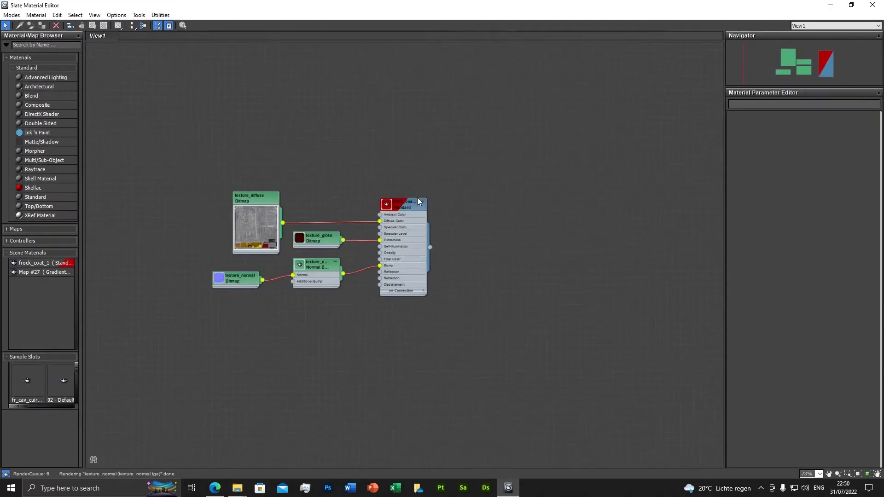
{"action": "scroll", "coordinate": [417, 198], "scroll_direction": "down", "scroll_amount": 1}
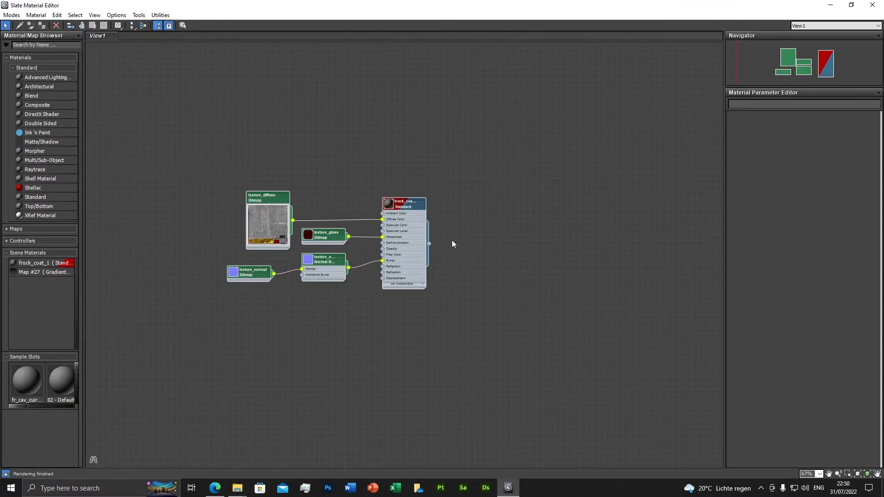
{"action": "middle_click_drag", "start_coordinate": [410, 204], "coordinate": [403, 118]}
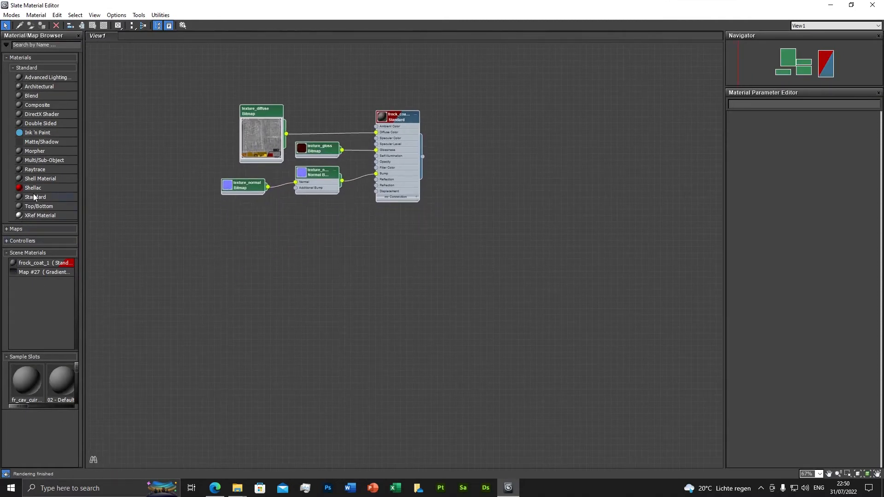
{"action": "left_click_drag", "start_coordinate": [34, 195], "coordinate": [395, 226]}
{"action": "double_click", "coordinate": [395, 226]}
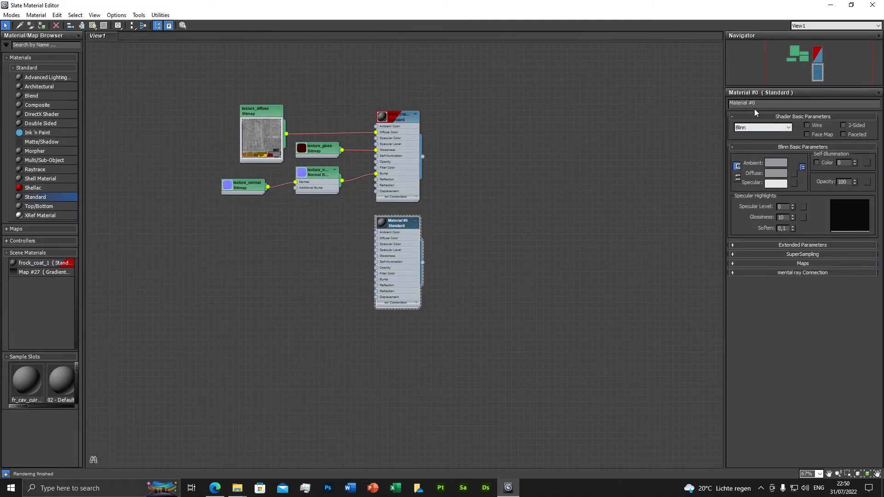
Step: Name the new material uniform_new, make it 2-sided, and set its glossiness to 20 to match frock_coat_1
{"action": "left_click_drag", "start_coordinate": [755, 103], "coordinate": [717, 103]}
{"action": "type", "text": "uniform_new"}
{"action": "key", "text": "Return"}
{"action": "left_click", "coordinate": [842, 125]}
{"action": "double_click", "coordinate": [399, 126]}
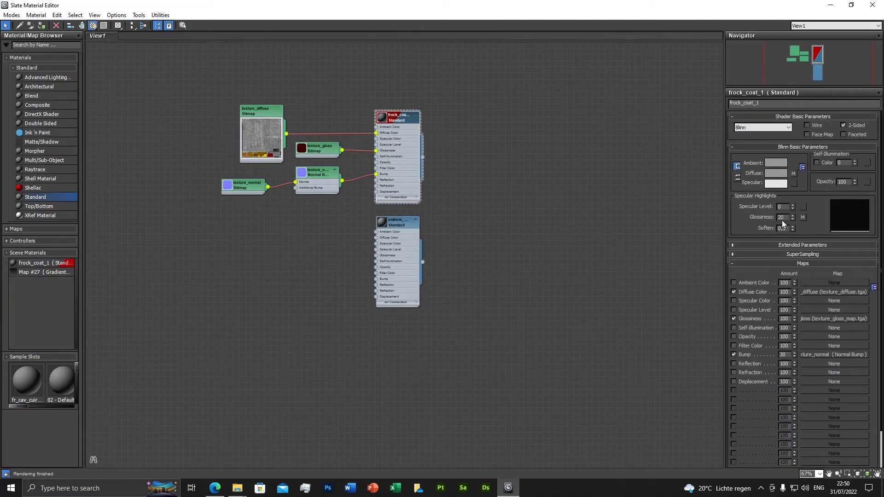
{"action": "double_click", "coordinate": [396, 223]}
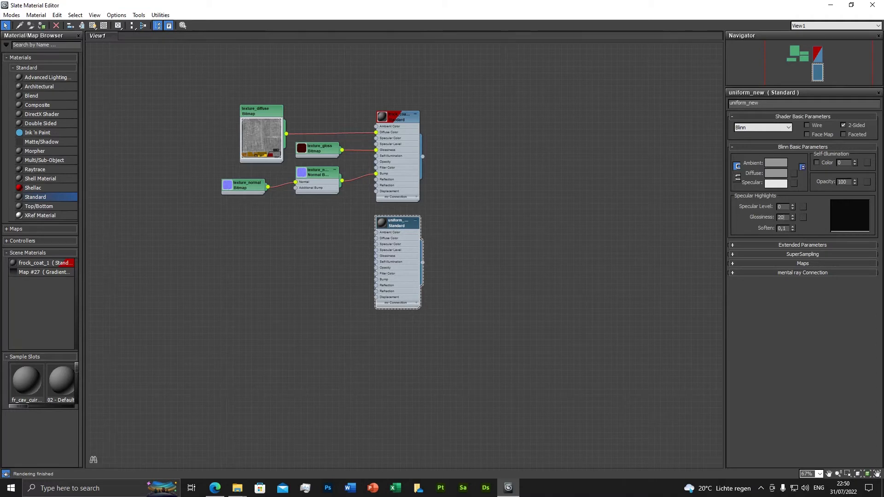
Step: Add a Bitmap map to the Diffuse Color slot of uniform_new
{"action": "left_click", "coordinate": [810, 262]}
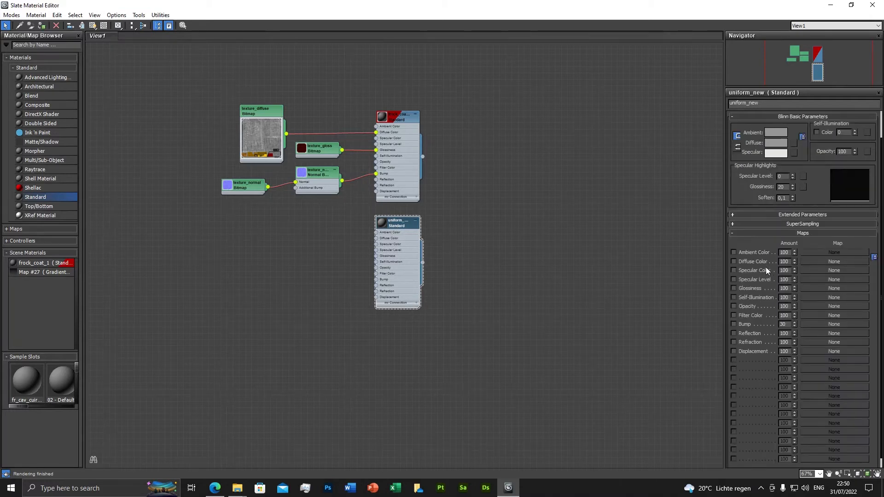
{"action": "left_click", "coordinate": [809, 261]}
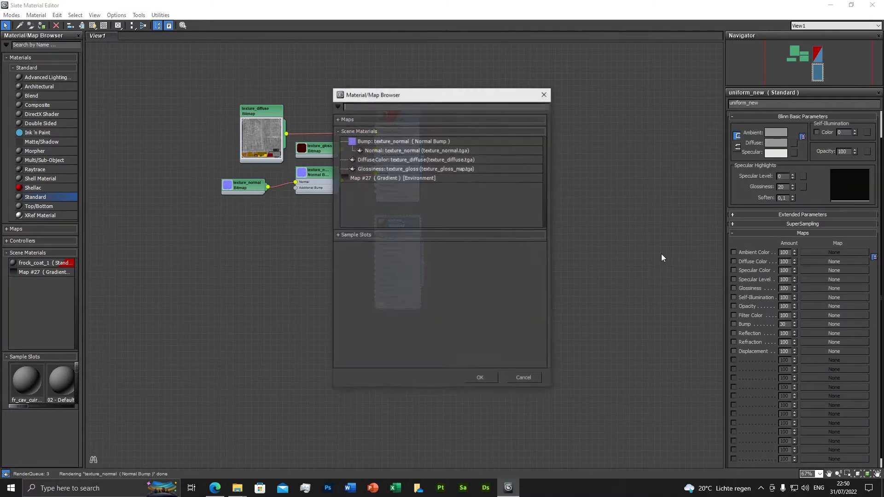
{"action": "left_click", "coordinate": [340, 120]}
{"action": "left_click", "coordinate": [341, 121]}
{"action": "double_click", "coordinate": [364, 139]}
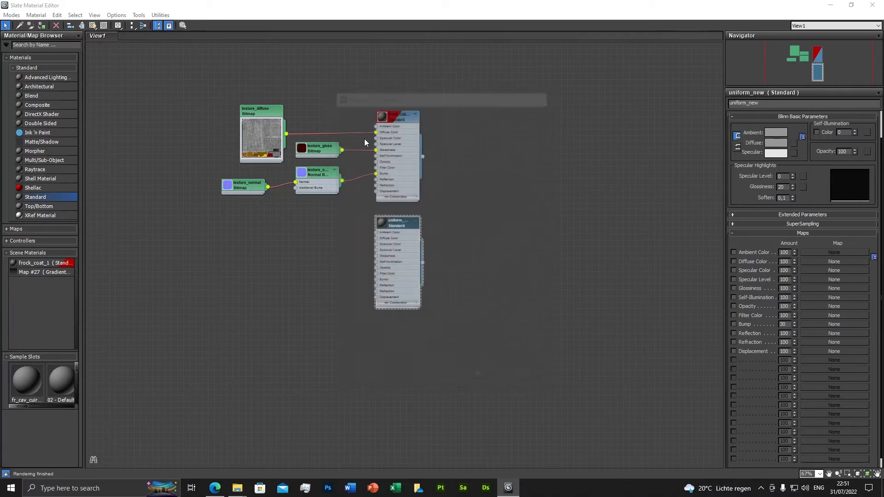
Step: Load texture_diffuse from the downloaded frock_uniform tex_1 folder, copying its file name, and place the bitmap node below the original diffuse map
{"action": "left_click", "coordinate": [90, 37]}
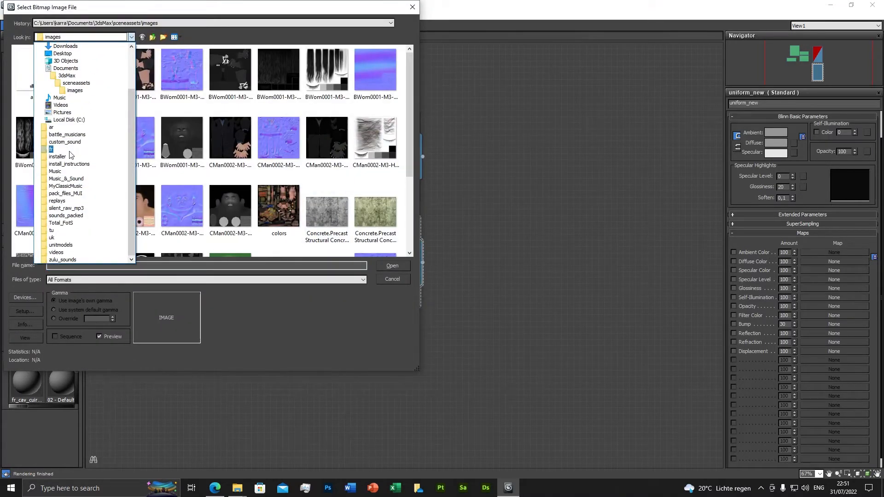
{"action": "scroll", "coordinate": [76, 191], "scroll_direction": "up", "scroll_amount": 3}
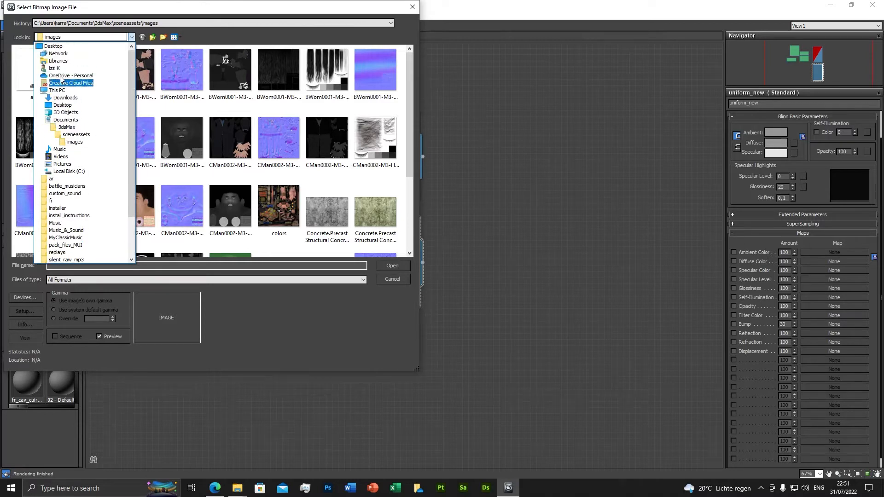
{"action": "left_click", "coordinate": [66, 97]}
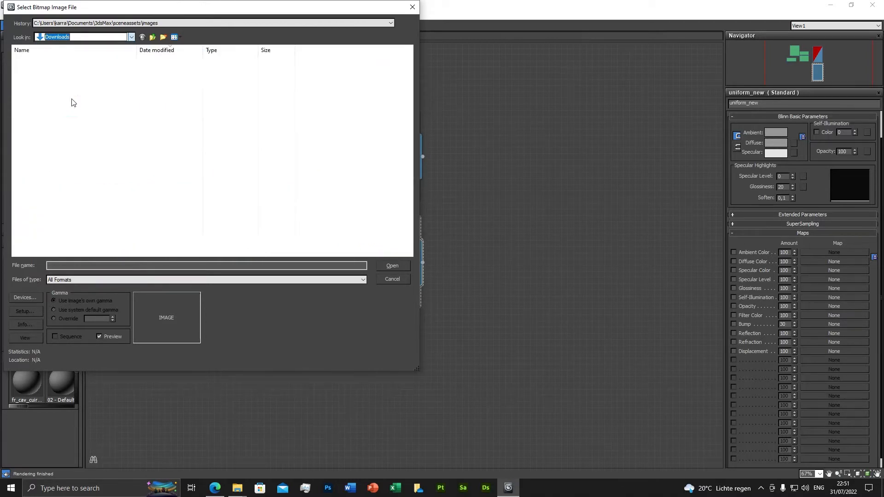
{"action": "double_click", "coordinate": [44, 70]}
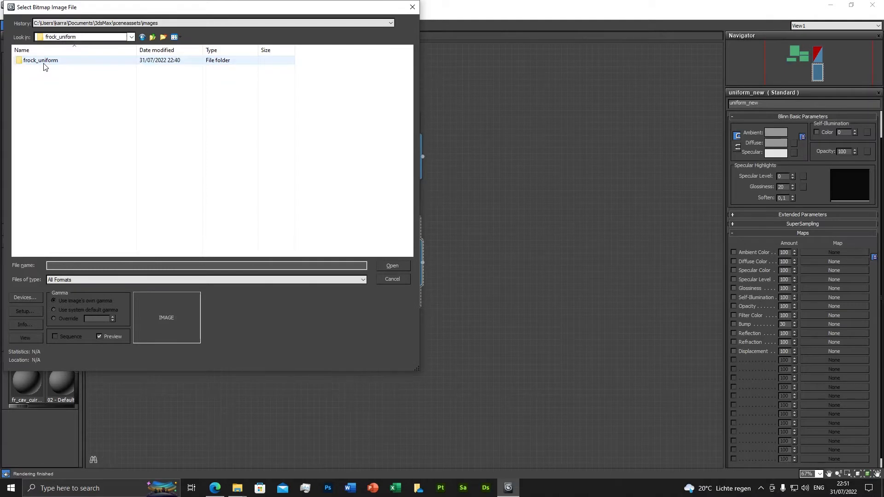
{"action": "double_click", "coordinate": [44, 64]}
{"action": "double_click", "coordinate": [42, 62]}
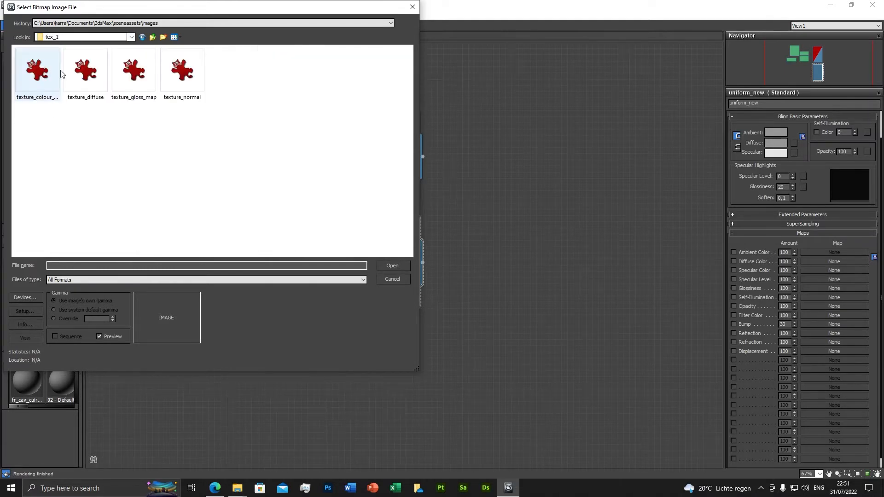
{"action": "left_click", "coordinate": [77, 83]}
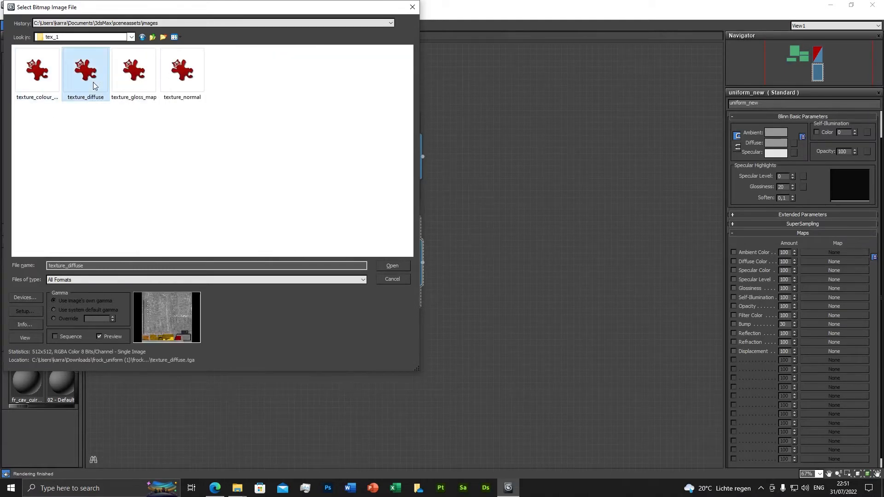
{"action": "double_click", "coordinate": [79, 265]}
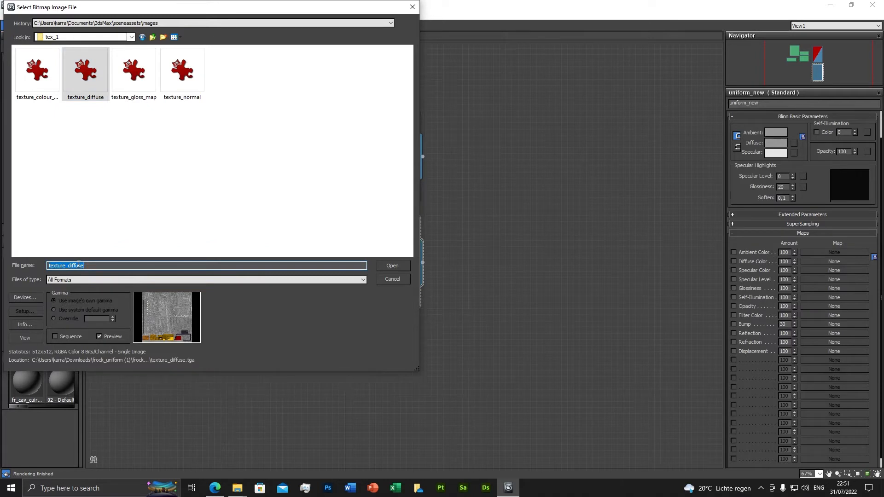
{"action": "double_click", "coordinate": [87, 81]}
{"action": "left_click", "coordinate": [312, 240]}
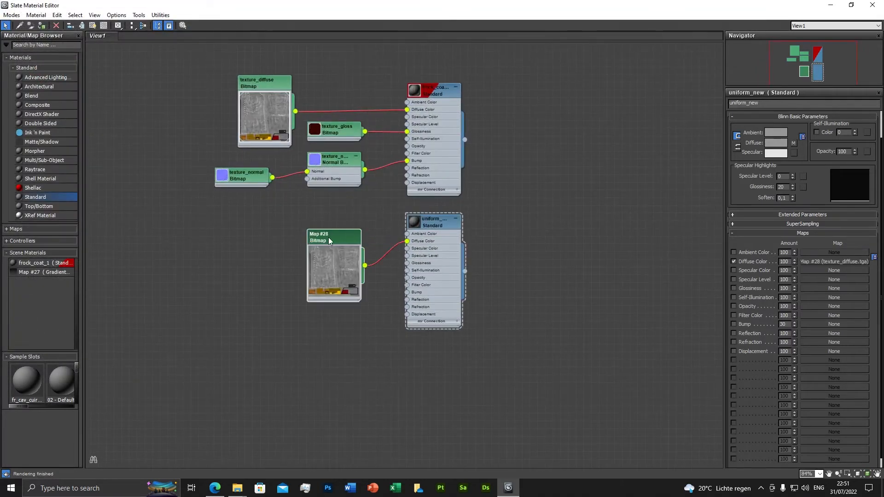
{"action": "left_click_drag", "start_coordinate": [327, 237], "coordinate": [267, 221]}
Step: Replace the new diffuse bitmap's image with texture_diffuse from the tex_2 folder and rename the map texture_diffuse
{"action": "double_click", "coordinate": [266, 222]}
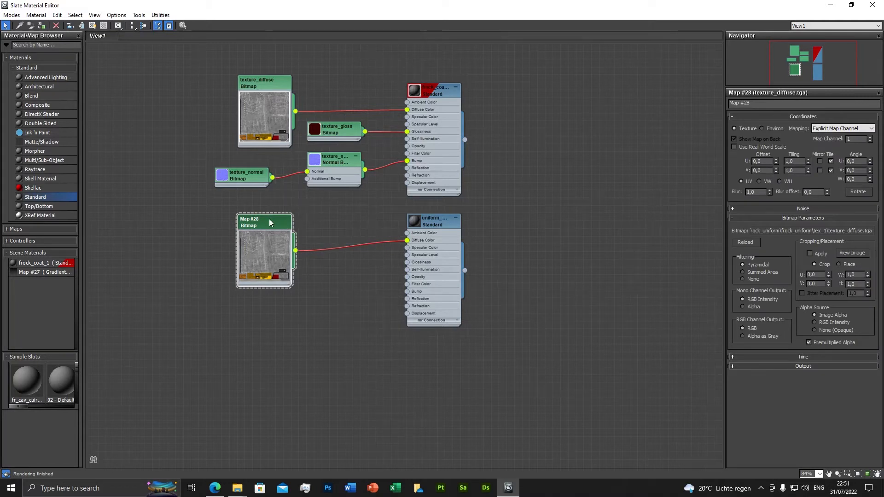
{"action": "left_click", "coordinate": [782, 231]}
{"action": "key", "text": "ctrl+c"}
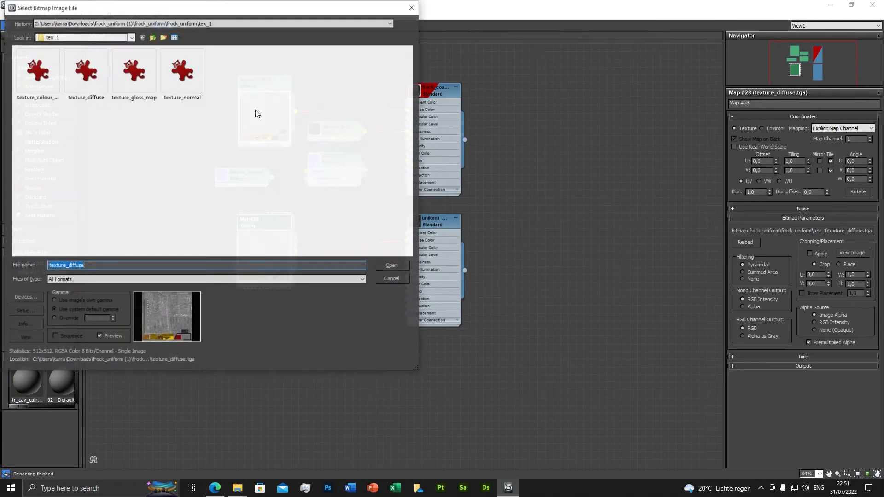
{"action": "left_click", "coordinate": [87, 38]}
{"action": "left_click", "coordinate": [48, 68]}
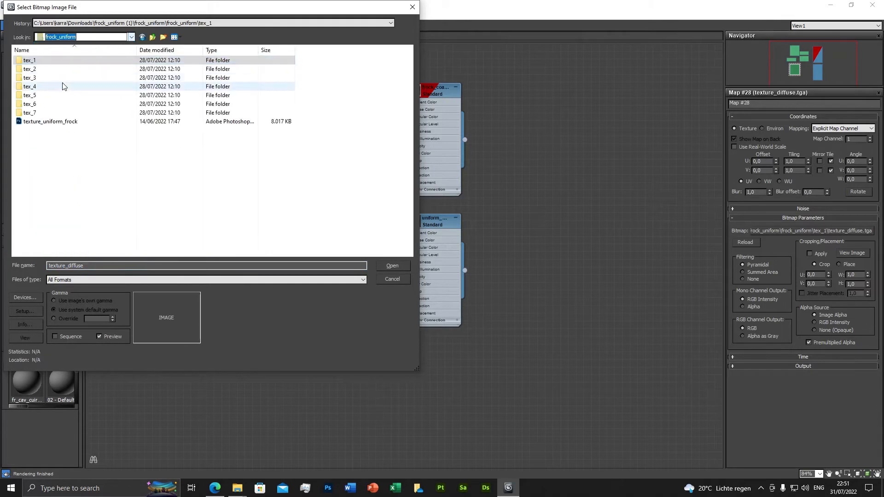
{"action": "double_click", "coordinate": [29, 68]}
{"action": "left_click", "coordinate": [91, 82]}
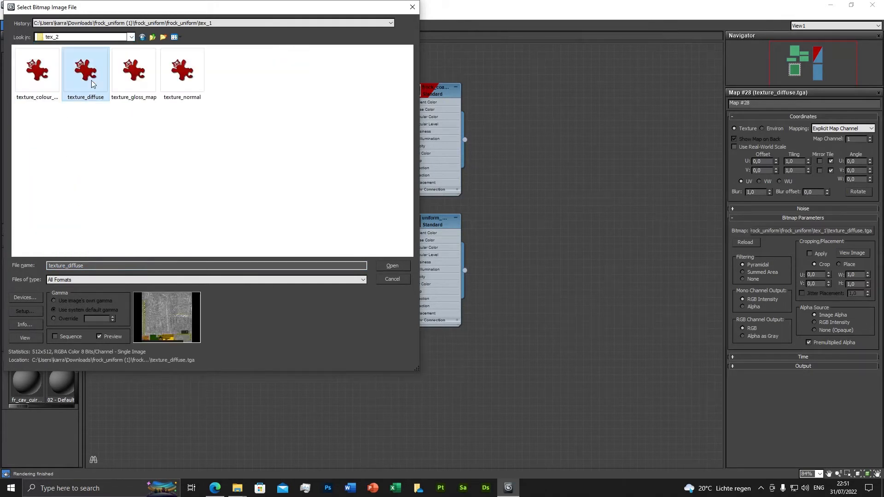
{"action": "double_click", "coordinate": [92, 80]}
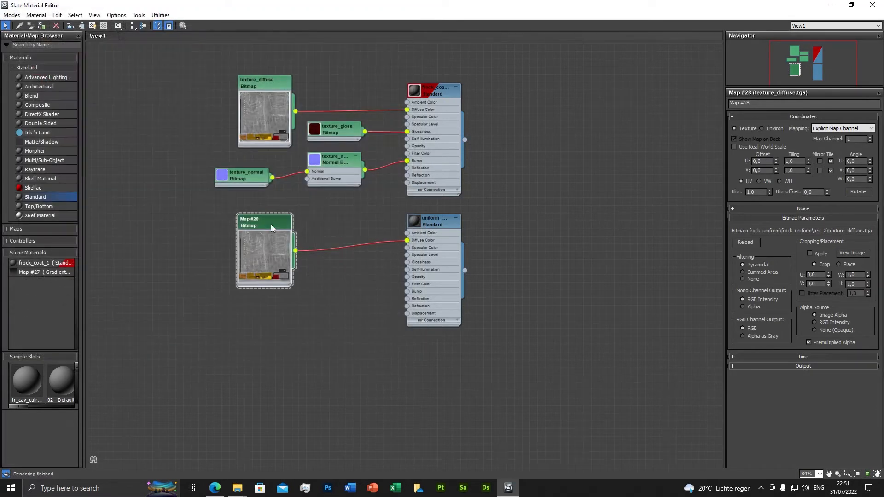
{"action": "left_click_drag", "start_coordinate": [760, 104], "coordinate": [727, 104]}
{"action": "key", "text": "ctrl+v"}
Step: Add a Bitmap map to the Glossiness slot of uniform_new and load texture_gloss_map from the tex_1 folder
{"action": "left_click", "coordinate": [426, 223]}
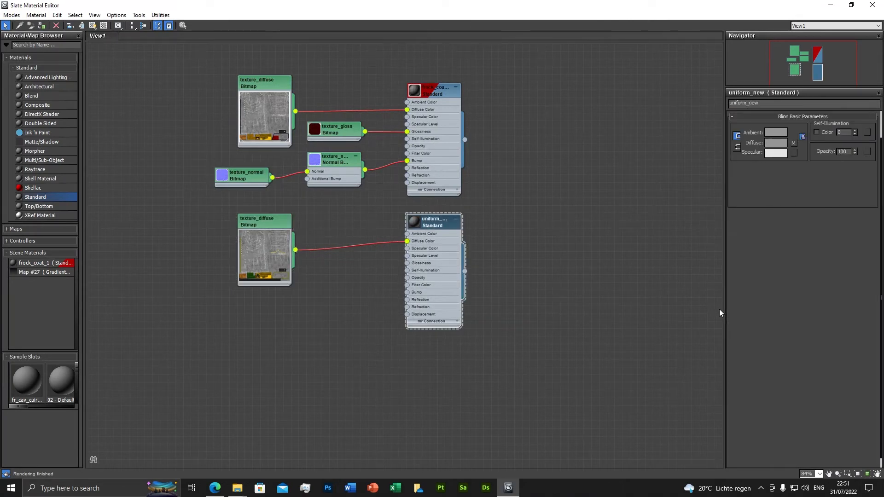
{"action": "left_click", "coordinate": [812, 288]}
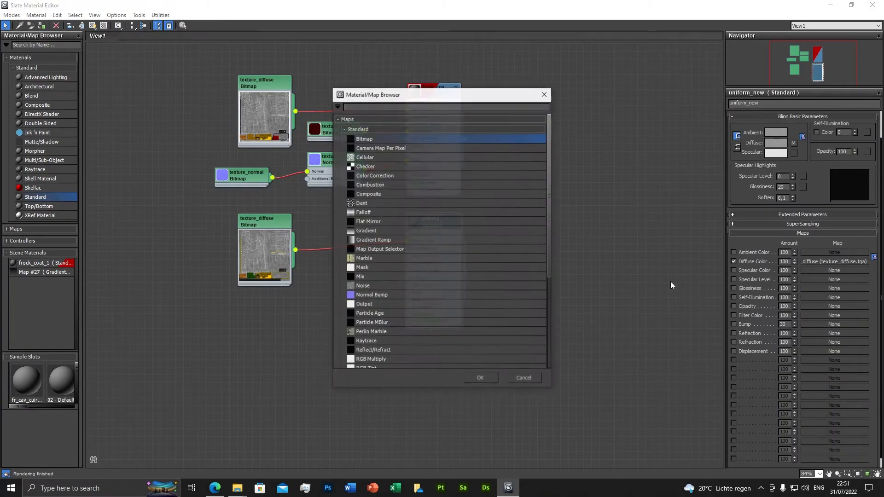
{"action": "double_click", "coordinate": [389, 143]}
{"action": "left_click", "coordinate": [133, 72]}
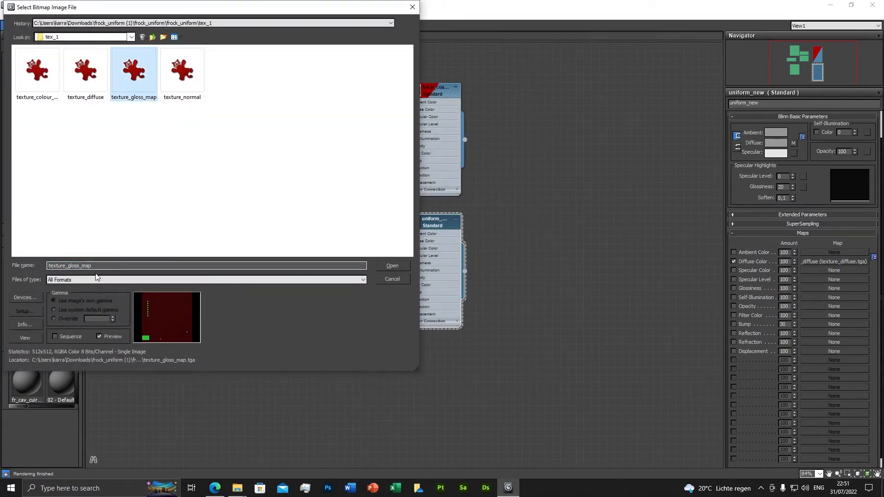
{"action": "double_click", "coordinate": [139, 81]}
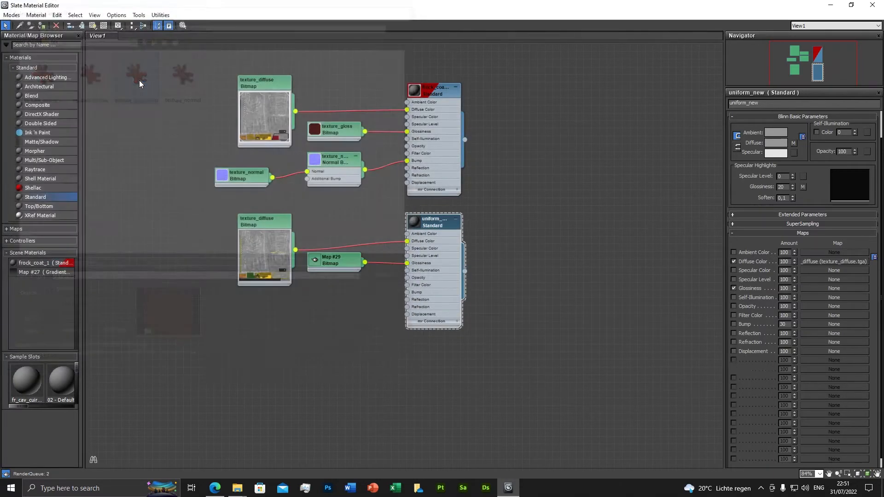
Step: Rename the new glossiness bitmap texture_gloss
{"action": "double_click", "coordinate": [333, 261]}
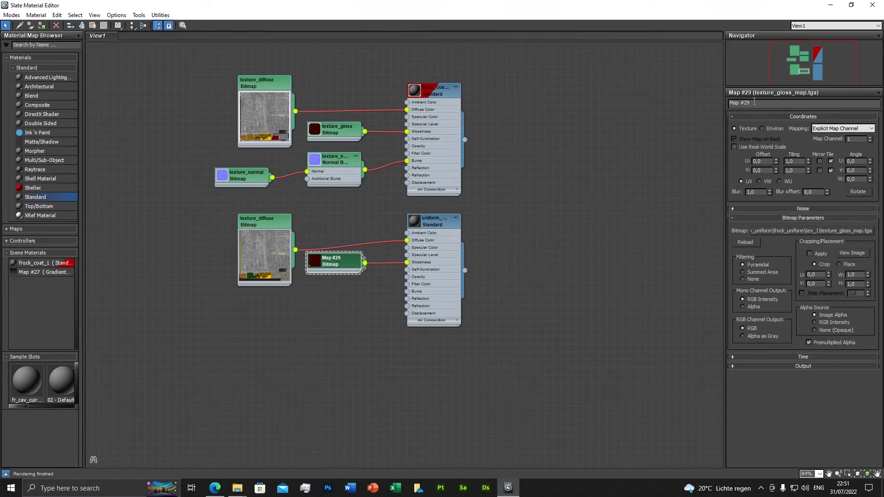
{"action": "left_click", "coordinate": [738, 103]}
{"action": "type", "text": "texture_gloss_map"}
{"action": "key", "text": "BackSpace"}
{"action": "key", "text": "BackSpace"}
{"action": "key", "text": "BackSpace"}
{"action": "key", "text": "BackSpace"}
{"action": "key", "text": "Return"}
Step: Add a Normal Bump map to the Bump slot of uniform_new and open its parameters
{"action": "double_click", "coordinate": [438, 226]}
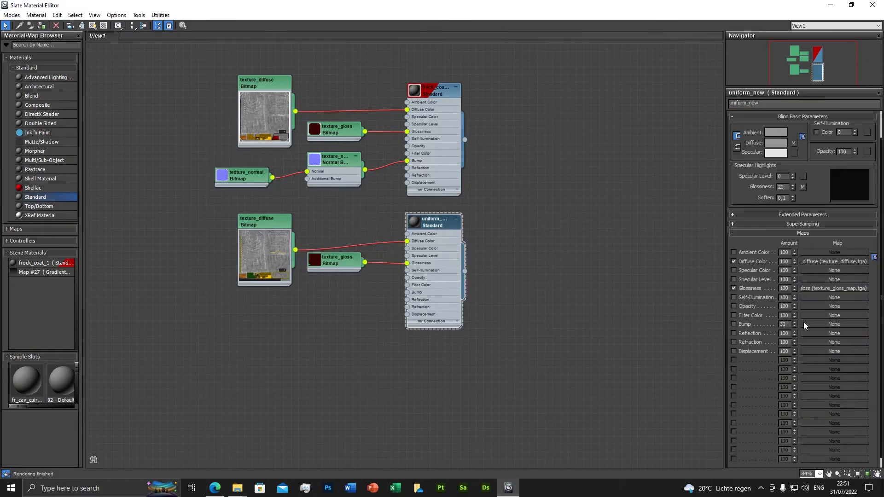
{"action": "left_click", "coordinate": [805, 325]}
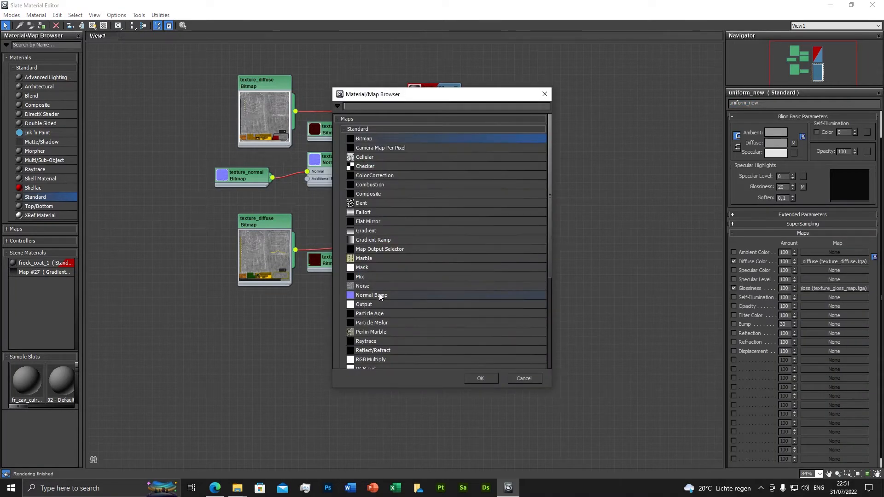
{"action": "double_click", "coordinate": [372, 295]}
{"action": "double_click", "coordinate": [355, 306]}
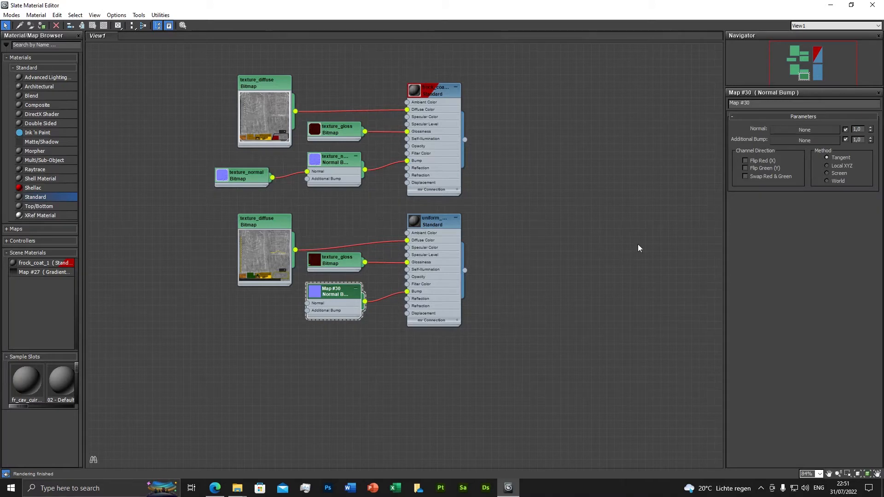
Step: Load texture_normal from the tex_1 folder as a Bitmap in the Normal Bump's Normal slot, copying its file name
{"action": "left_click", "coordinate": [793, 131]}
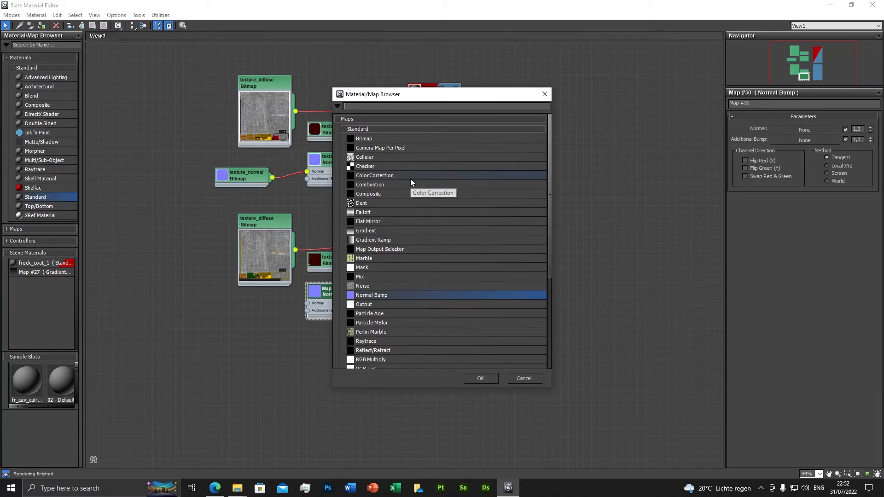
{"action": "double_click", "coordinate": [364, 139]}
{"action": "left_click", "coordinate": [182, 71]}
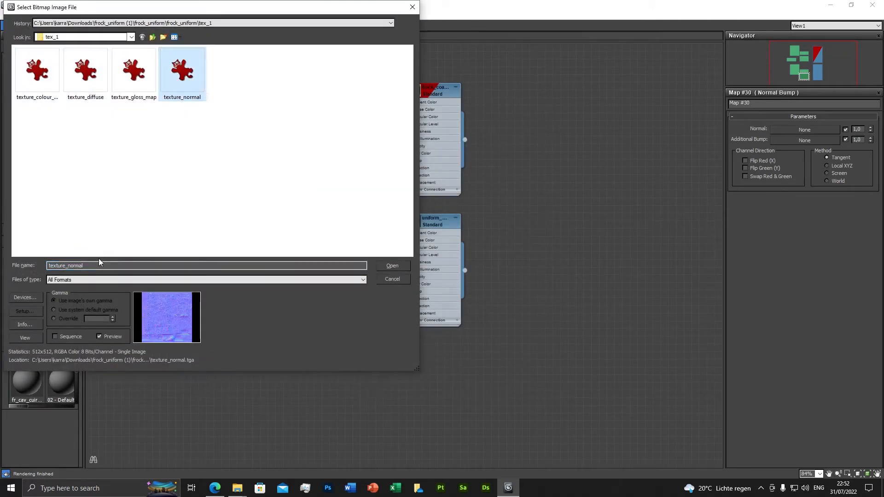
{"action": "double_click", "coordinate": [98, 265]}
{"action": "key", "text": "ctrl+c"}
{"action": "double_click", "coordinate": [182, 71]}
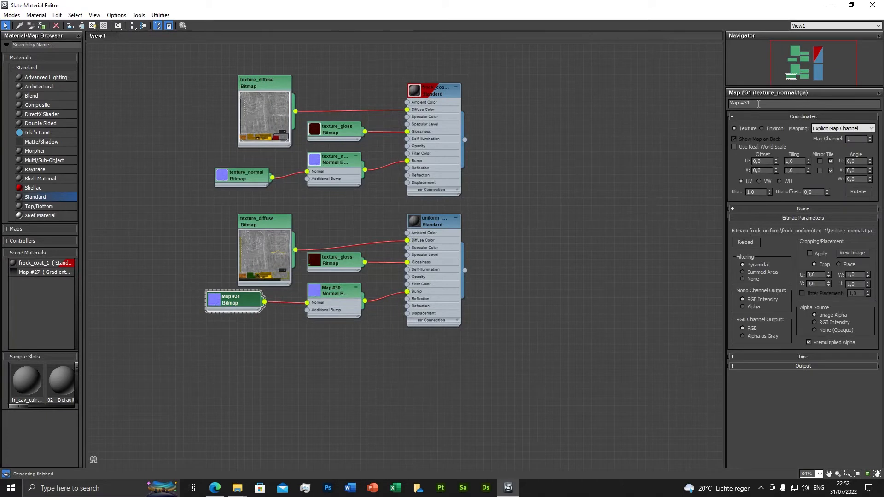
Step: Name both the new normal bitmap and its Normal Bump map texture_normal
{"action": "left_click", "coordinate": [743, 103]}
{"action": "key", "text": "ctrl+v"}
{"action": "key", "text": "Return"}
{"action": "left_click", "coordinate": [335, 292]}
{"action": "left_click", "coordinate": [744, 104]}
{"action": "key", "text": "ctrl+v"}
{"action": "key", "text": "Return"}
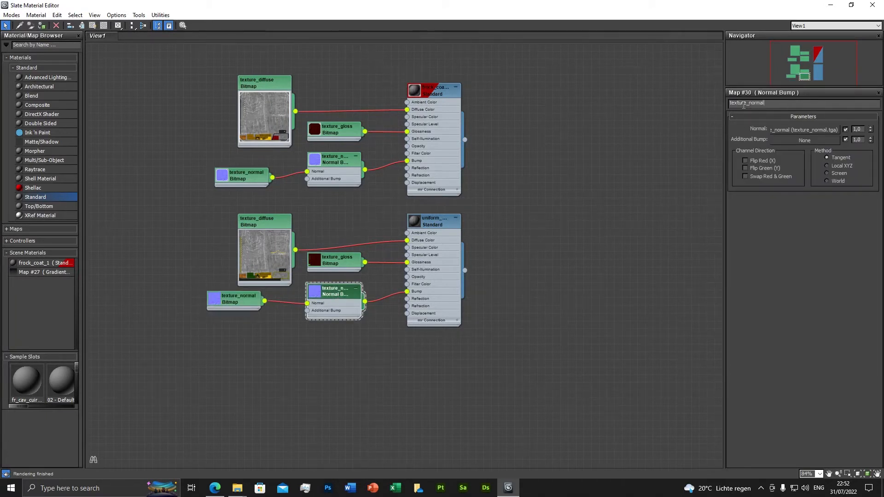
Step: Assign the uniform_new material to the selected coat, show it shaded in the viewport, and close the material editor
{"action": "left_click", "coordinate": [437, 222]}
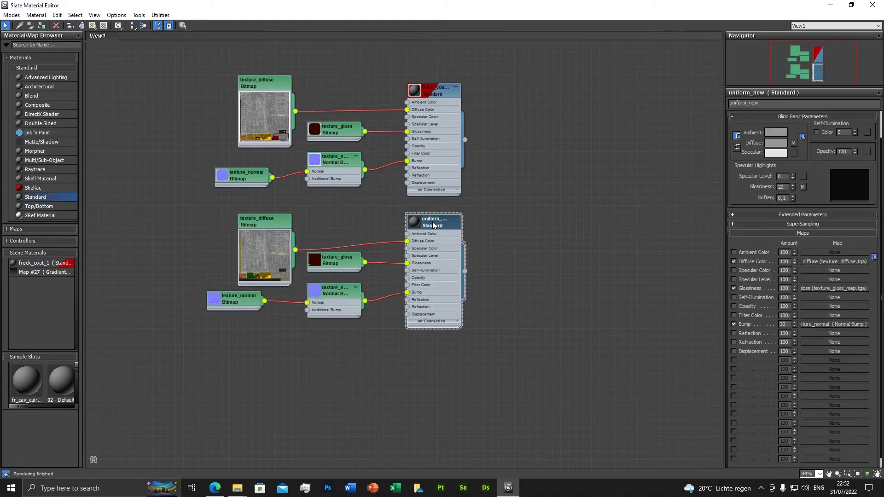
{"action": "left_click", "coordinate": [830, 5]}
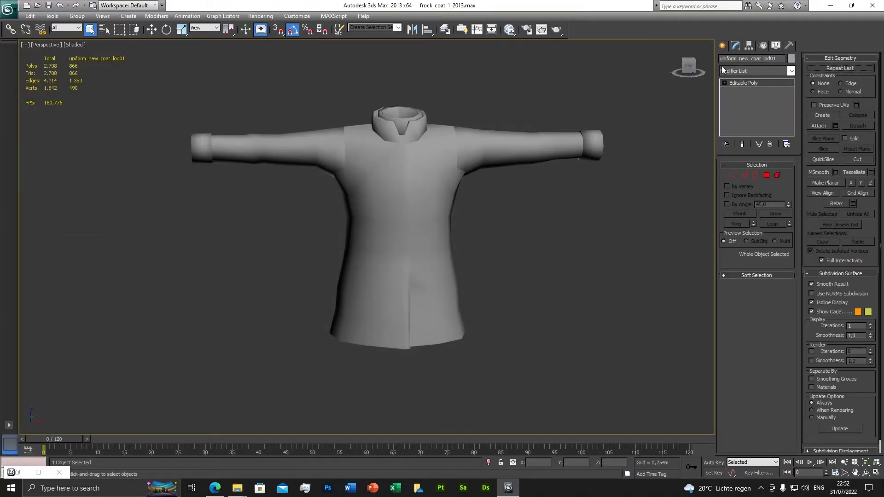
{"action": "left_click", "coordinate": [39, 472]}
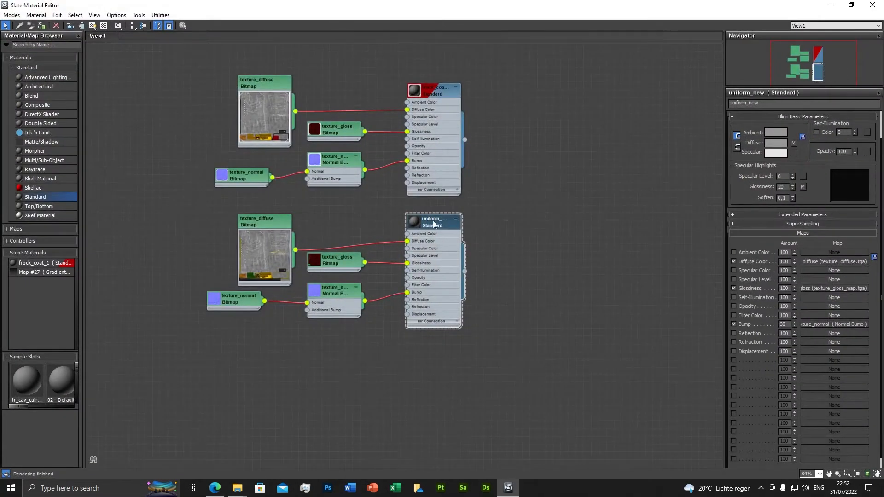
{"action": "left_click", "coordinate": [42, 25]}
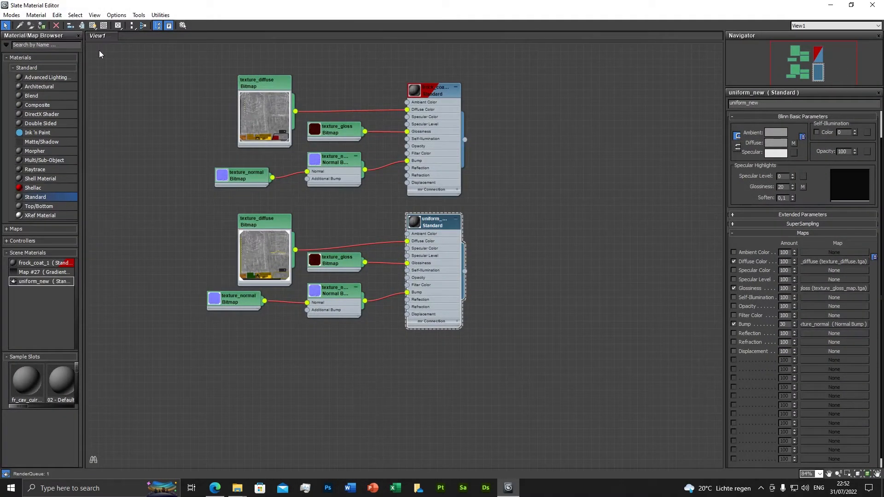
{"action": "left_click", "coordinate": [92, 25]}
{"action": "left_click", "coordinate": [872, 5]}
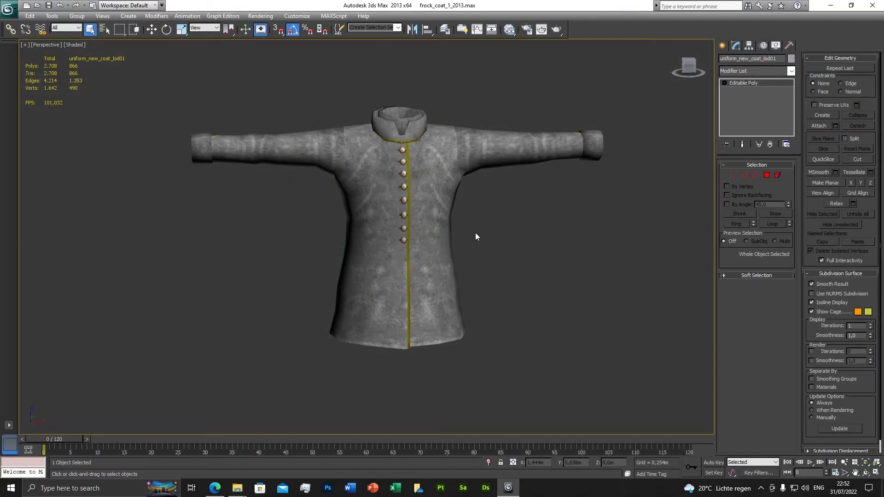
Step: Examine the textured front of the coat in the perspective viewport
{"action": "middle_click_drag", "start_coordinate": [475, 233], "coordinate": [454, 264], "text": "alt"}
{"action": "middle_click_drag", "start_coordinate": [444, 327], "coordinate": [456, 280]}
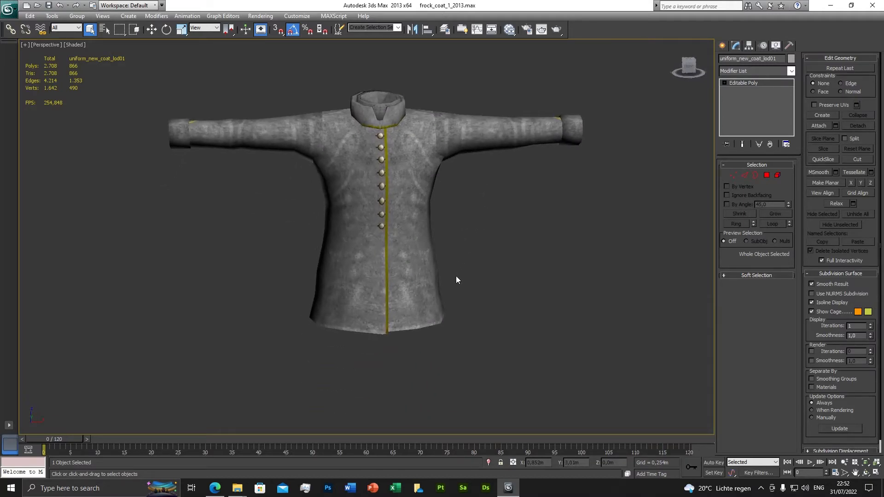
{"action": "scroll", "coordinate": [446, 279], "scroll_direction": "down", "scroll_amount": 3}
{"action": "scroll", "coordinate": [446, 279], "scroll_direction": "up", "scroll_amount": 3}
{"action": "middle_click_drag", "start_coordinate": [387, 277], "coordinate": [440, 156], "text": "alt"}
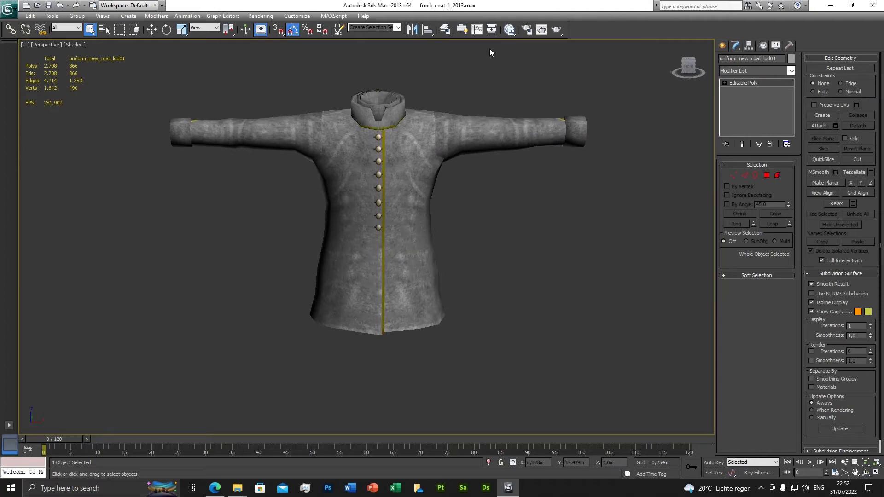
{"action": "left_click", "coordinate": [445, 29]}
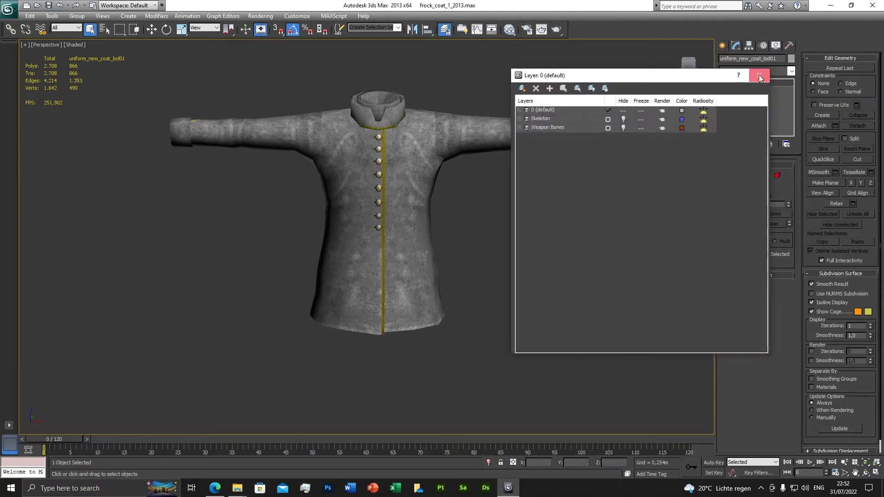
{"action": "left_click", "coordinate": [758, 74]}
Step: Render a close perspective view of the coat to check its new material, and close the render windows
{"action": "left_click", "coordinate": [526, 29]}
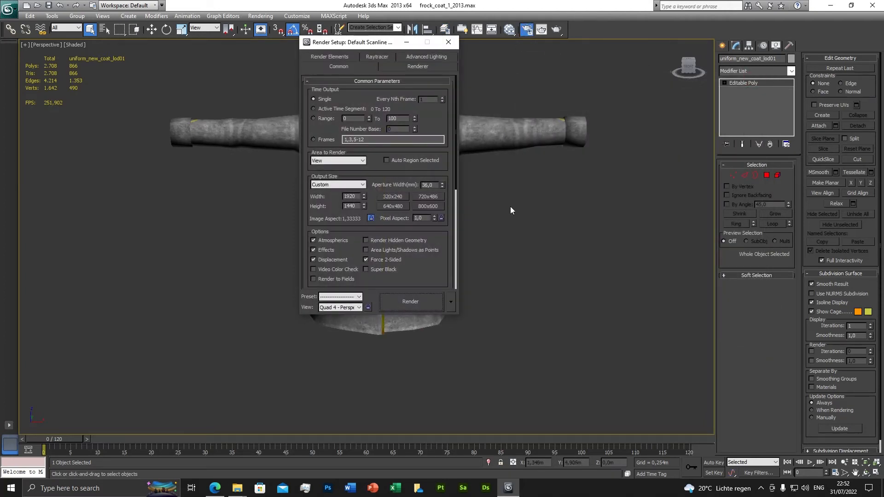
{"action": "scroll", "coordinate": [524, 206], "scroll_direction": "up", "scroll_amount": 4}
{"action": "scroll", "coordinate": [504, 244], "scroll_direction": "down", "scroll_amount": 3}
{"action": "scroll", "coordinate": [501, 244], "scroll_direction": "up", "scroll_amount": 2}
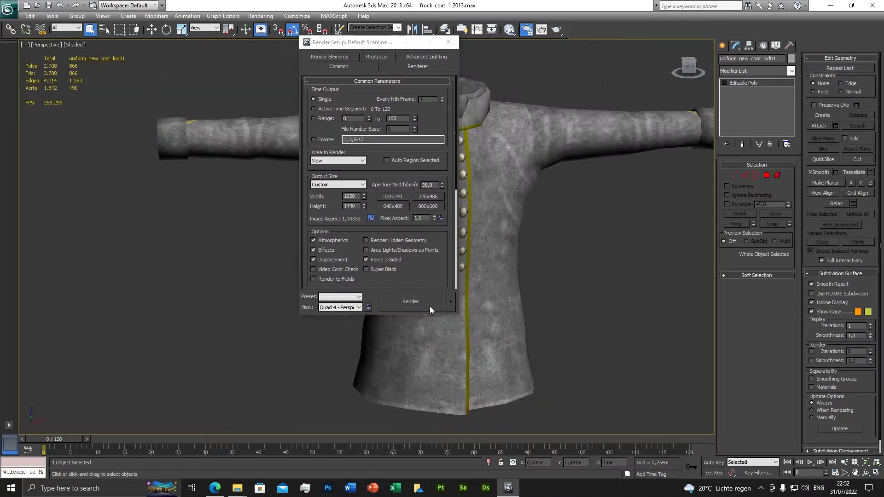
{"action": "left_click", "coordinate": [429, 307]}
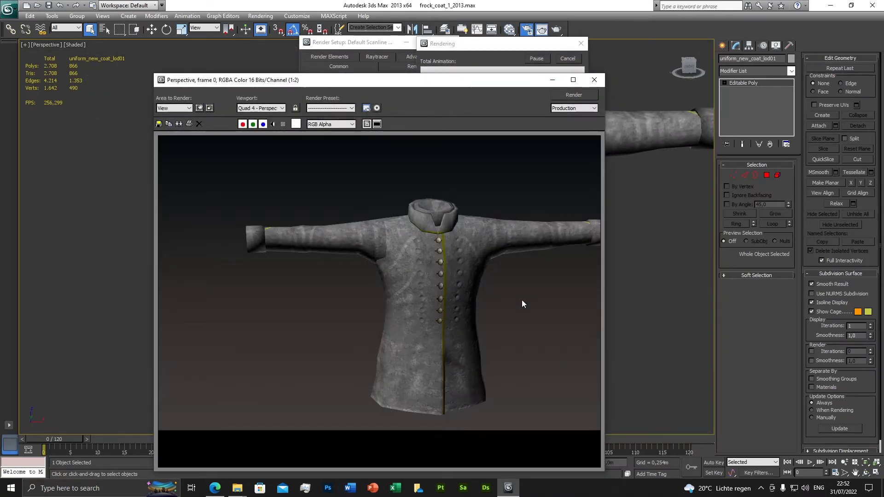
{"action": "left_click", "coordinate": [601, 83]}
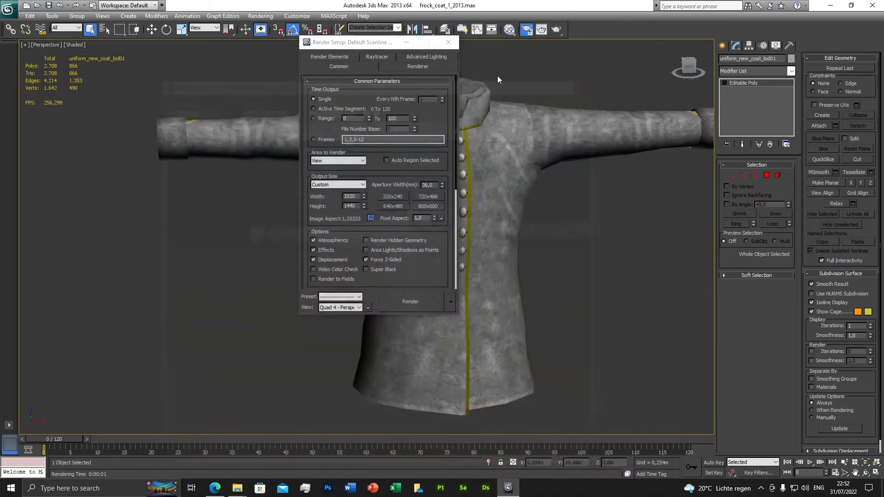
{"action": "left_click", "coordinate": [451, 42]}
Step: Replace the image of uniform_new's texture_normal bitmap with texture_normal from the tex_2 folder
{"action": "middle_click_drag", "start_coordinate": [515, 216], "coordinate": [481, 211]}
{"action": "left_click", "coordinate": [509, 29]}
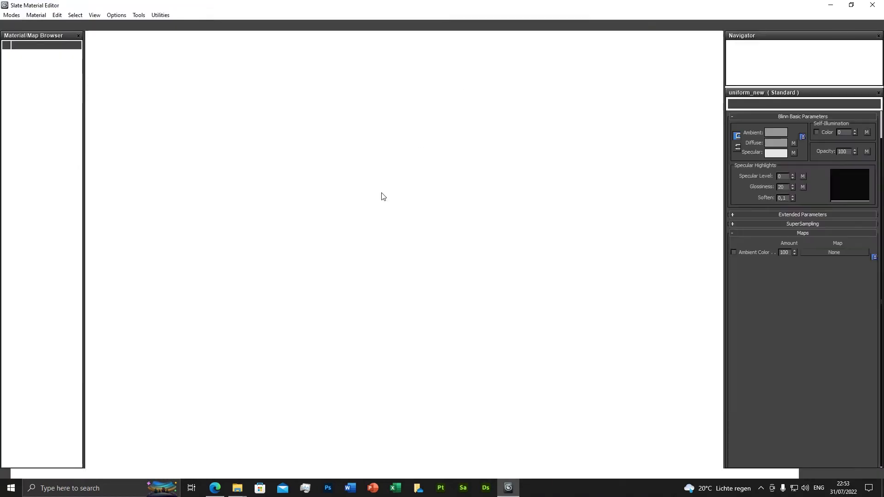
{"action": "left_click_drag", "start_coordinate": [247, 306], "coordinate": [239, 307]}
{"action": "double_click", "coordinate": [239, 307]}
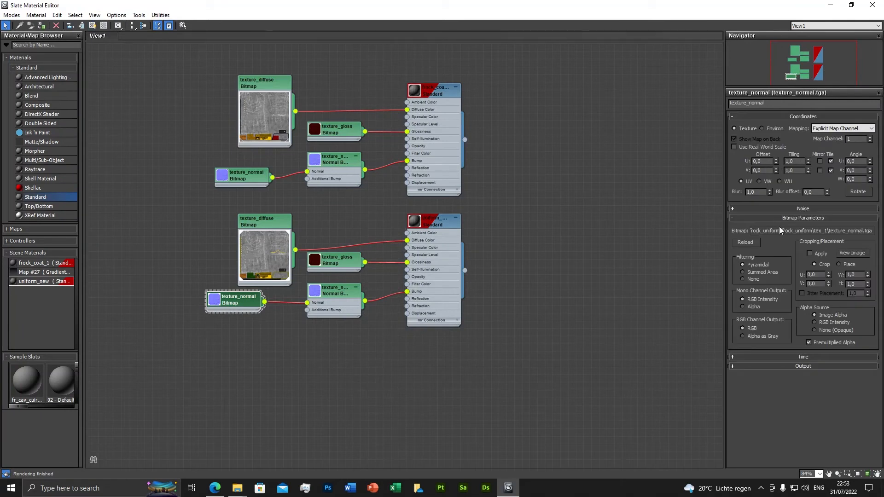
{"action": "left_click", "coordinate": [783, 231]}
{"action": "left_click", "coordinate": [88, 37]}
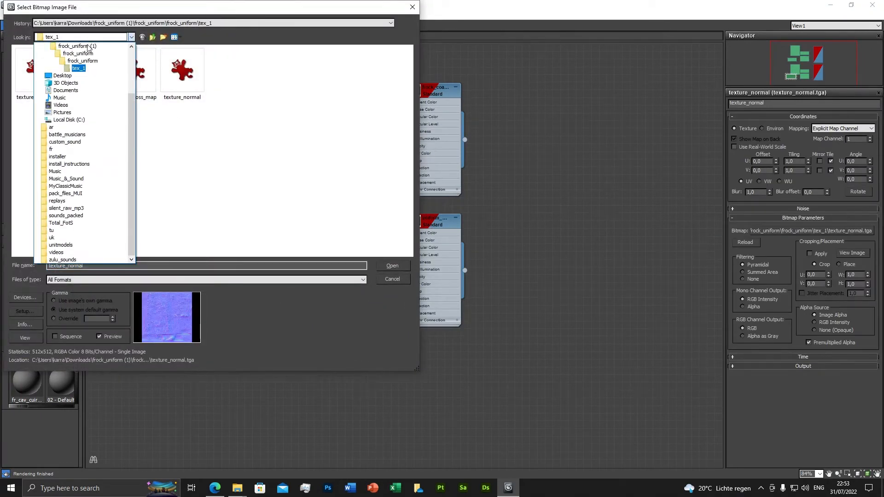
{"action": "left_click", "coordinate": [64, 61]}
{"action": "double_click", "coordinate": [31, 69]}
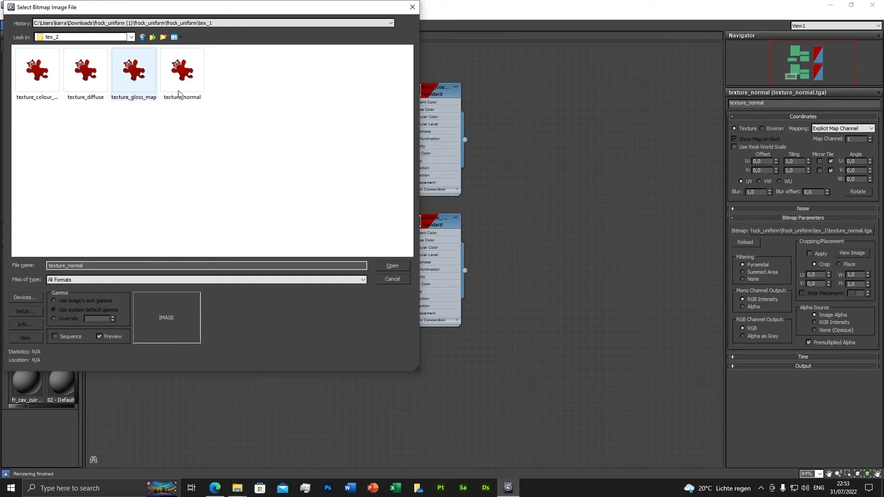
{"action": "double_click", "coordinate": [184, 73]}
Step: Replace the image of uniform_new's texture_gloss bitmap with texture_gloss_map from the tex_2 folder
{"action": "double_click", "coordinate": [336, 263]}
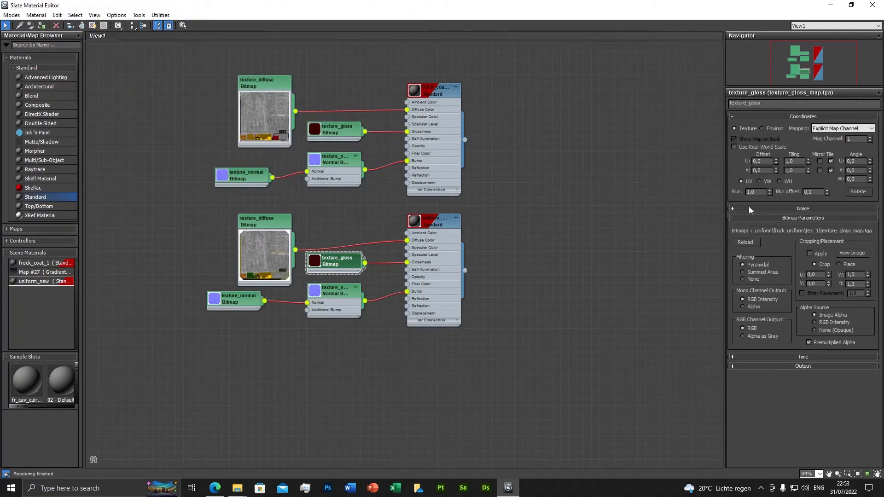
{"action": "left_click", "coordinate": [809, 230]}
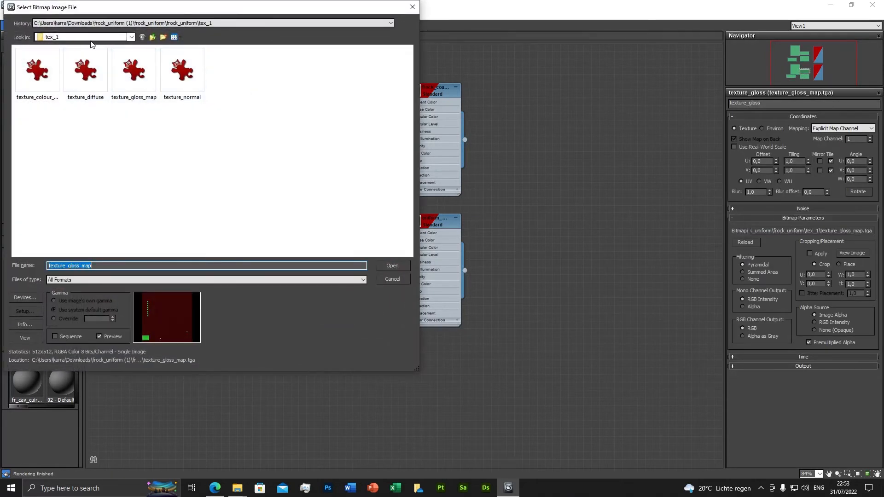
{"action": "left_click", "coordinate": [87, 38]}
{"action": "left_click", "coordinate": [80, 60]}
{"action": "double_click", "coordinate": [43, 70]}
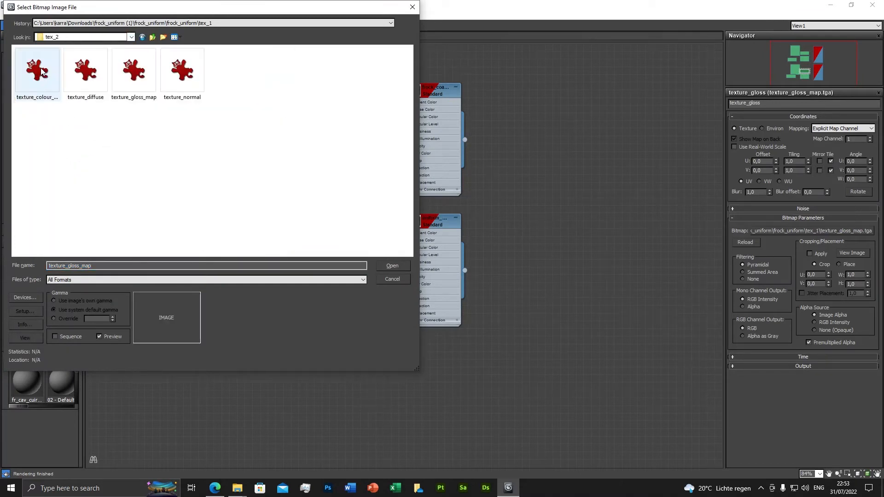
{"action": "double_click", "coordinate": [152, 86]}
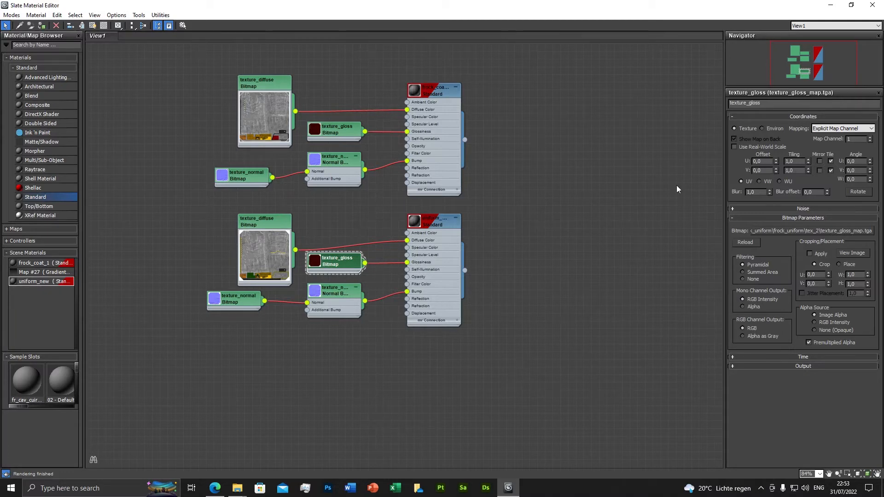
Step: Close the material editor and render the coat again to check the tex_2 normal and gloss maps
{"action": "left_click", "coordinate": [871, 5]}
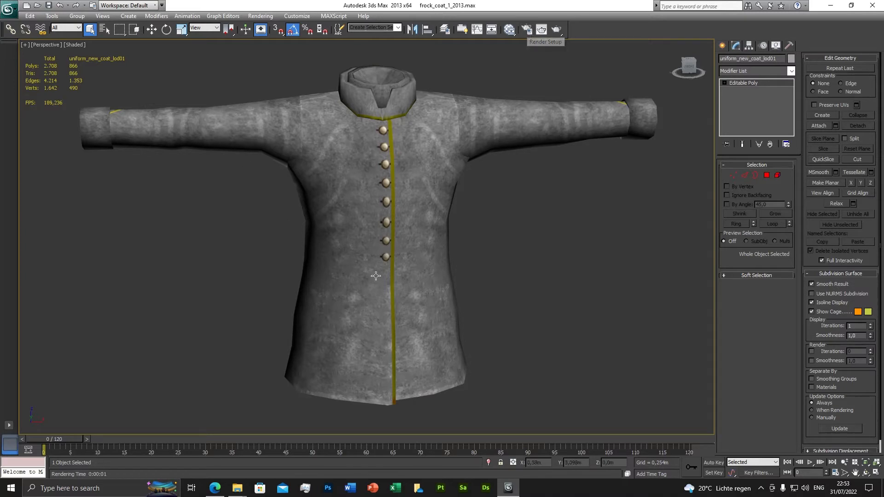
{"action": "left_click", "coordinate": [526, 29]}
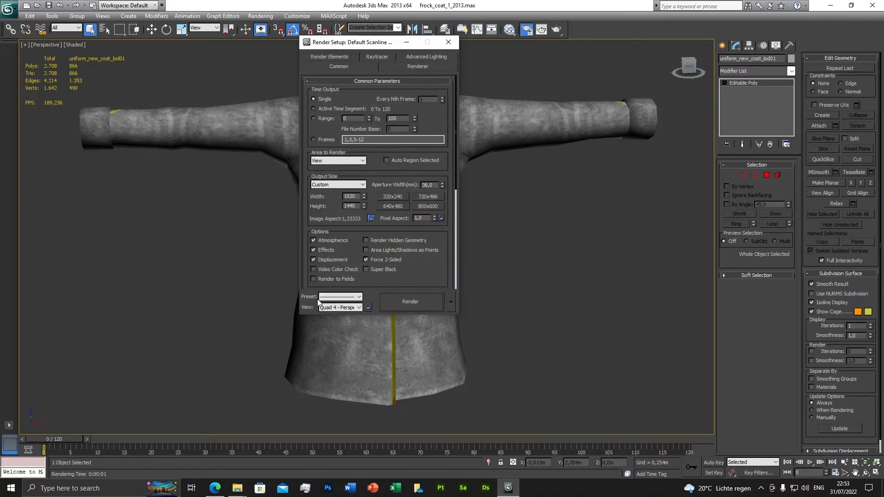
{"action": "left_click", "coordinate": [418, 309]}
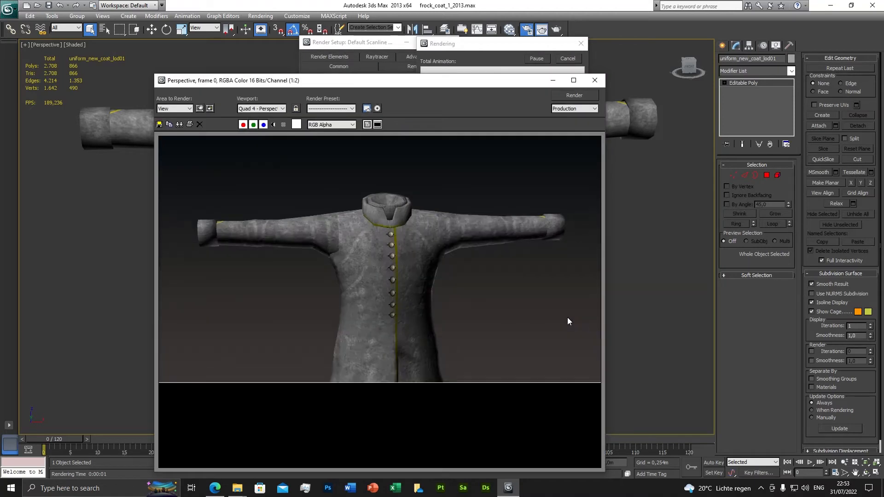
Step: Close the render windows and examine the whole uniform coat in the perspective view
{"action": "left_click", "coordinate": [600, 81]}
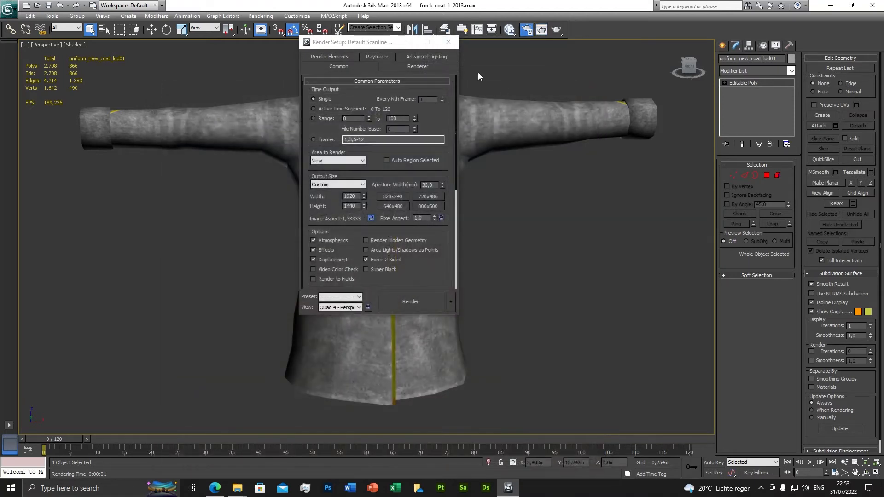
{"action": "left_click", "coordinate": [447, 42]}
{"action": "scroll", "coordinate": [433, 193], "scroll_direction": "down", "scroll_amount": 5}
{"action": "mouse_move", "coordinate": [433, 193]}
{"action": "middle_mouse_down", "text": "alt"}
{"action": "mouse_move", "coordinate": [487, 175]}
{"action": "mouse_move", "coordinate": [436, 147]}
{"action": "mouse_move", "coordinate": [448, 195]}
{"action": "middle_mouse_up", "text": "alt"}
{"action": "mouse_move", "coordinate": [454, 271]}
{"action": "middle_mouse_down", "text": "alt"}
{"action": "mouse_move", "coordinate": [477, 255]}
{"action": "mouse_move", "coordinate": [442, 260]}
{"action": "middle_mouse_up", "text": "alt"}
{"action": "scroll", "coordinate": [418, 263], "scroll_direction": "up", "scroll_amount": 4}
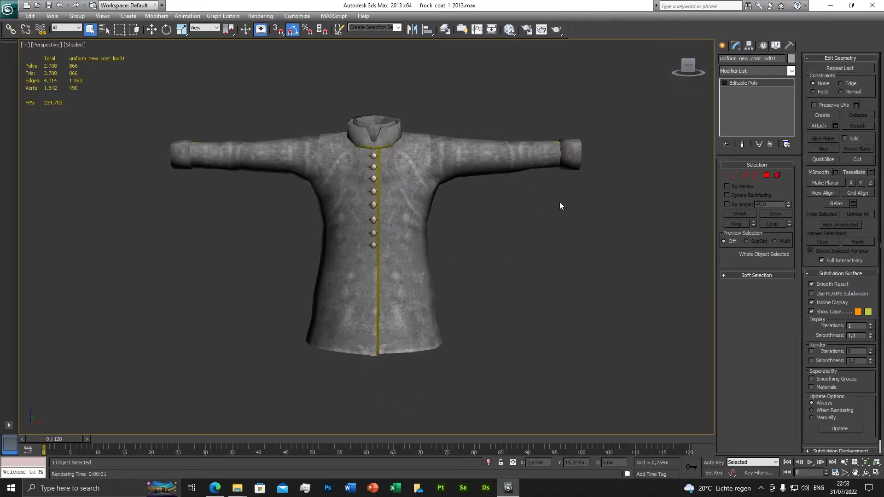
{"action": "middle_click_drag", "start_coordinate": [559, 203], "coordinate": [452, 96], "text": "alt"}
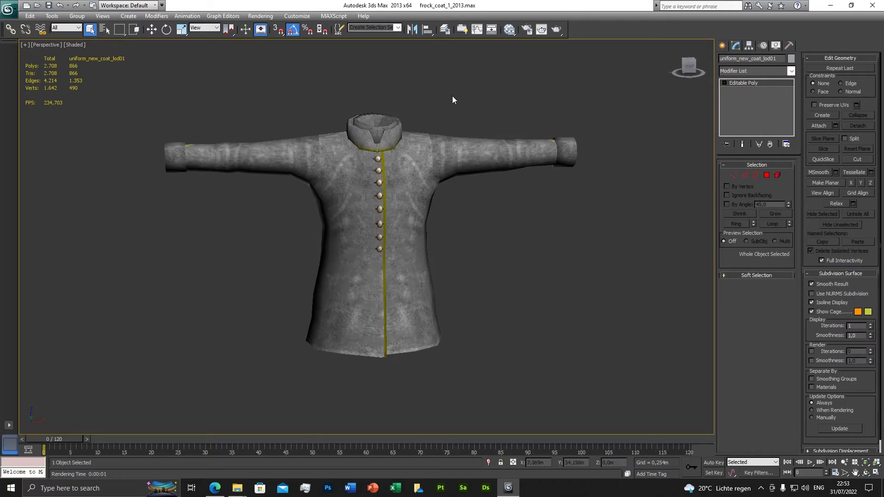
Step: Unhide frock_coat_1_lod01 in the default layer to compare it with the new coat, then hide it again
{"action": "left_click", "coordinate": [443, 30]}
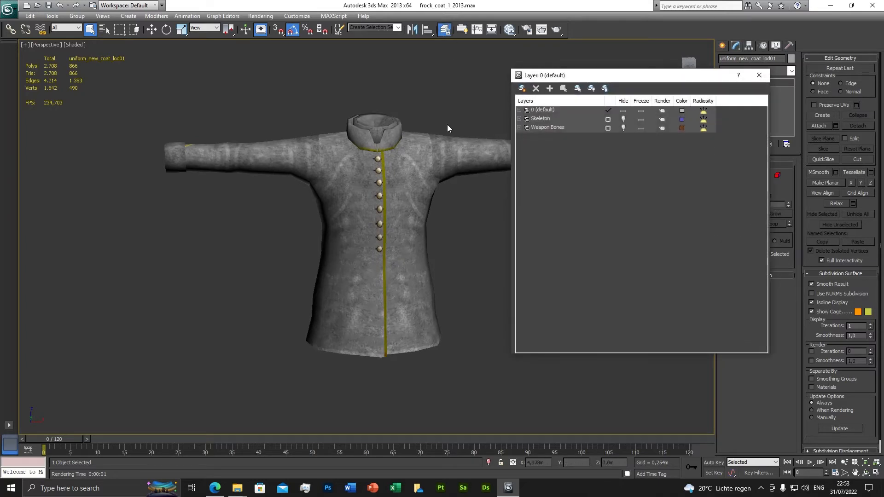
{"action": "left_click", "coordinate": [518, 110]}
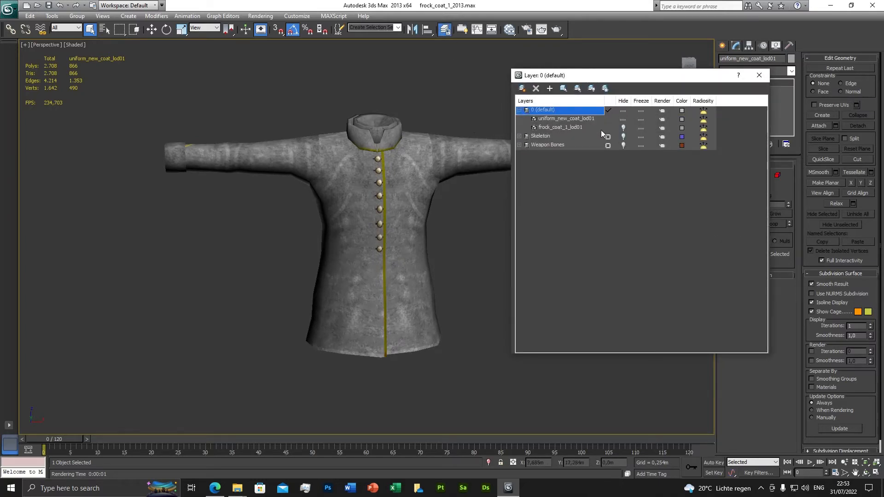
{"action": "left_click", "coordinate": [624, 128]}
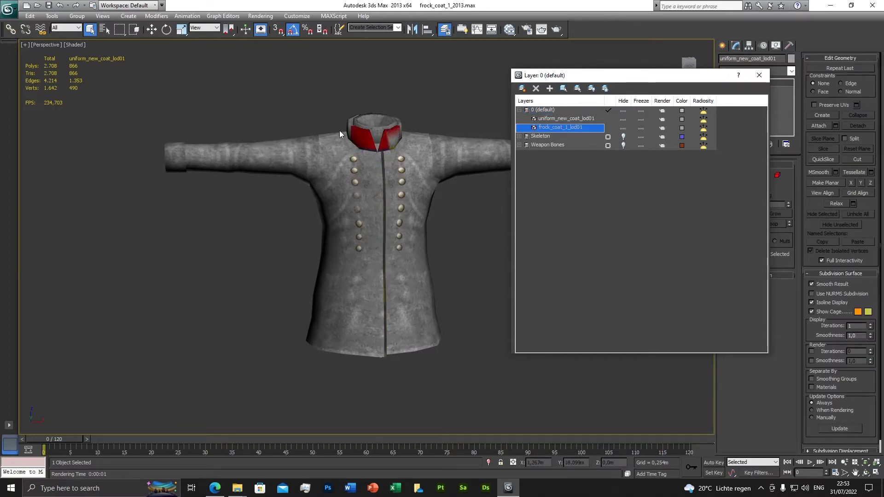
{"action": "middle_click_drag", "start_coordinate": [384, 180], "coordinate": [378, 238], "text": "alt"}
{"action": "middle_click_drag", "start_coordinate": [316, 238], "coordinate": [434, 227]}
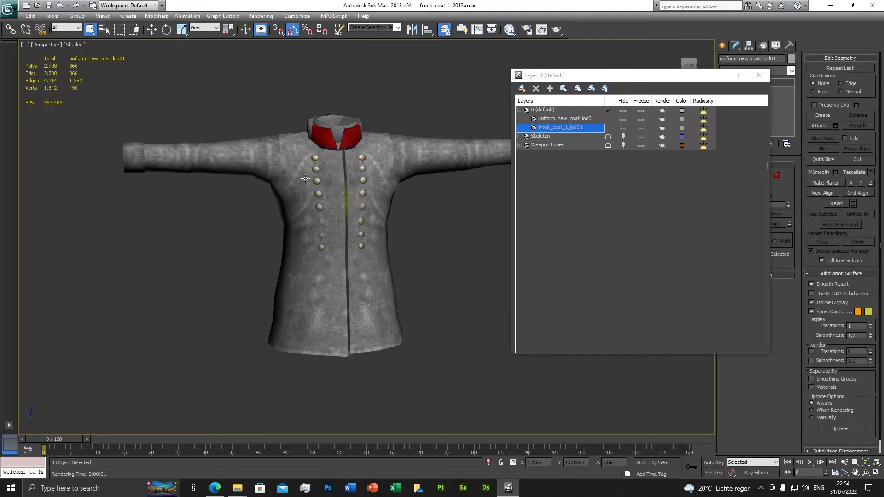
{"action": "left_click", "coordinate": [623, 128]}
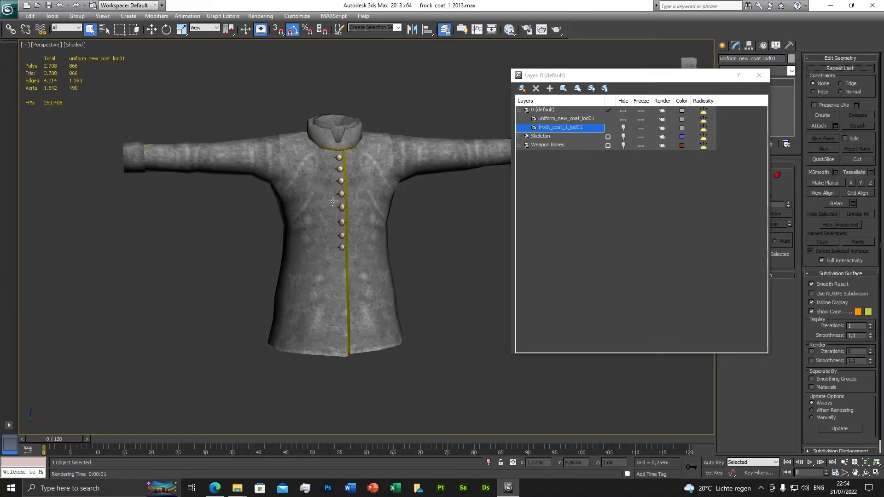
Step: Unhide the Skeleton layer and close the layer manager
{"action": "left_click", "coordinate": [623, 137]}
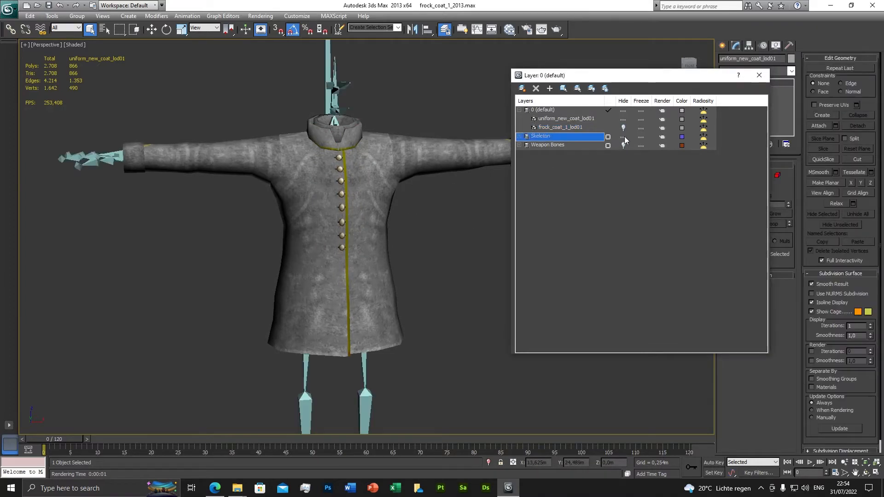
{"action": "left_click", "coordinate": [758, 75]}
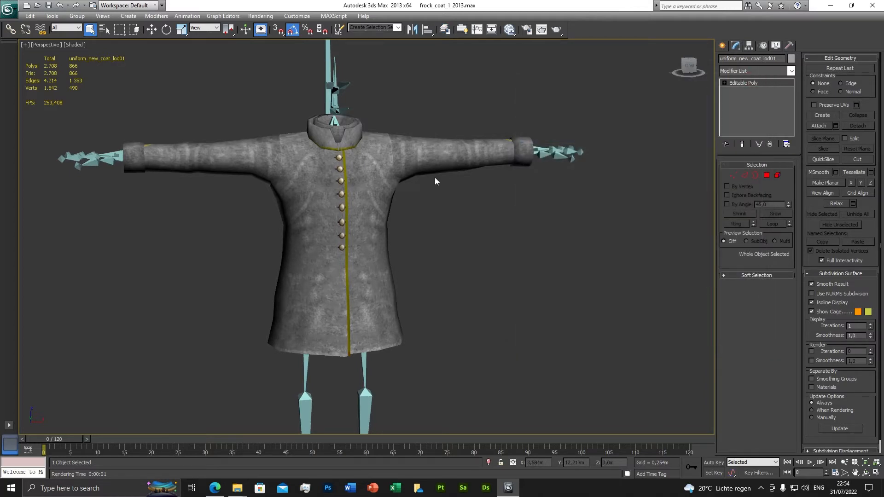
{"action": "scroll", "coordinate": [431, 194], "scroll_direction": "down", "scroll_amount": 4}
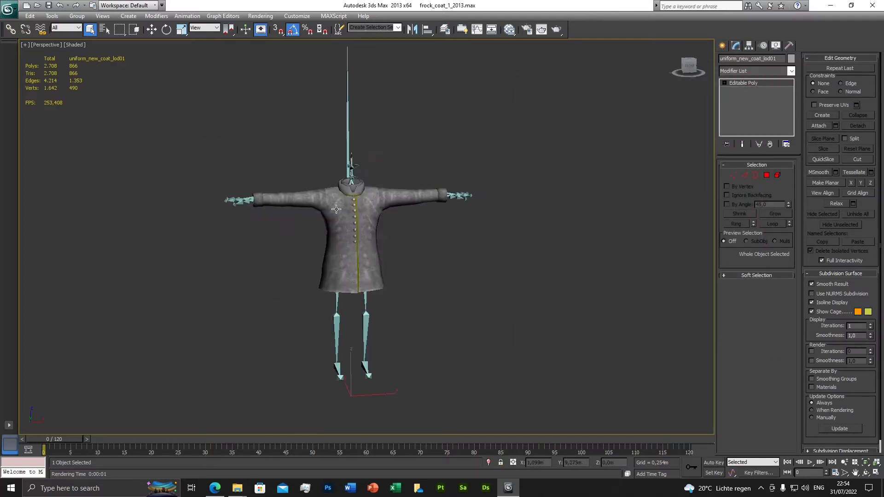
{"action": "scroll", "coordinate": [338, 212], "scroll_direction": "up", "scroll_amount": 4}
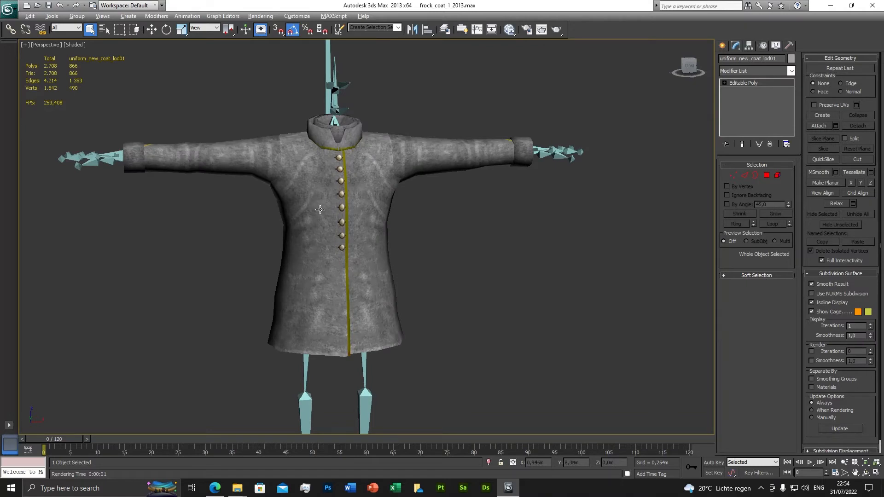
Step: Make the coat mesh see-through and examine how the skeleton bones sit inside its body and sleeves
{"action": "key", "text": "alt+x"}
{"action": "middle_click_drag", "start_coordinate": [320, 202], "coordinate": [400, 231], "text": "alt"}
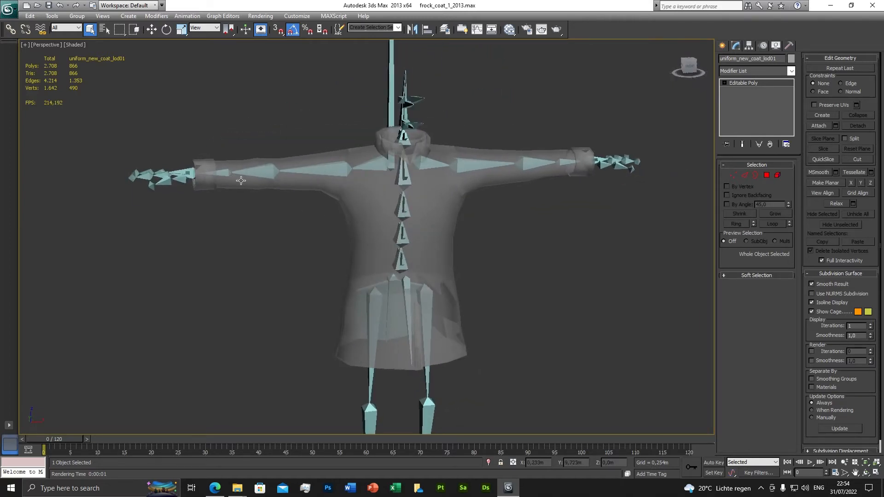
{"action": "middle_click_drag", "start_coordinate": [419, 337], "coordinate": [418, 219], "text": "alt"}
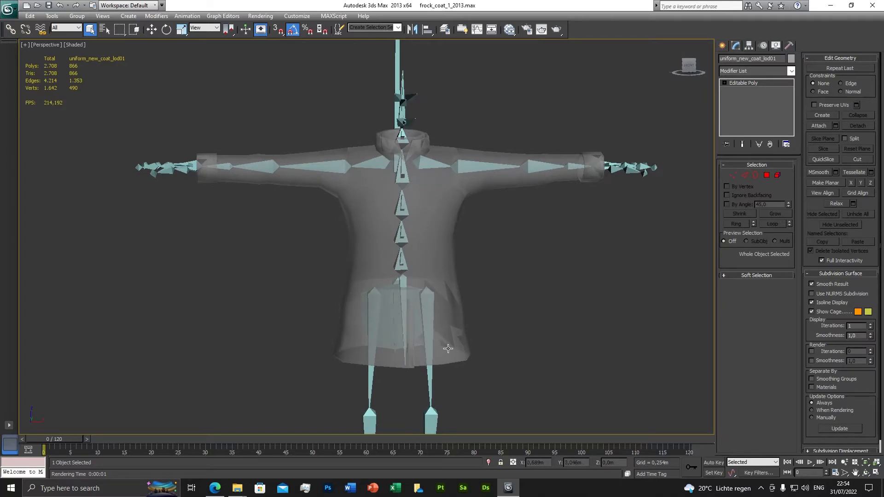
{"action": "middle_click_drag", "start_coordinate": [394, 151], "coordinate": [438, 202], "text": "alt"}
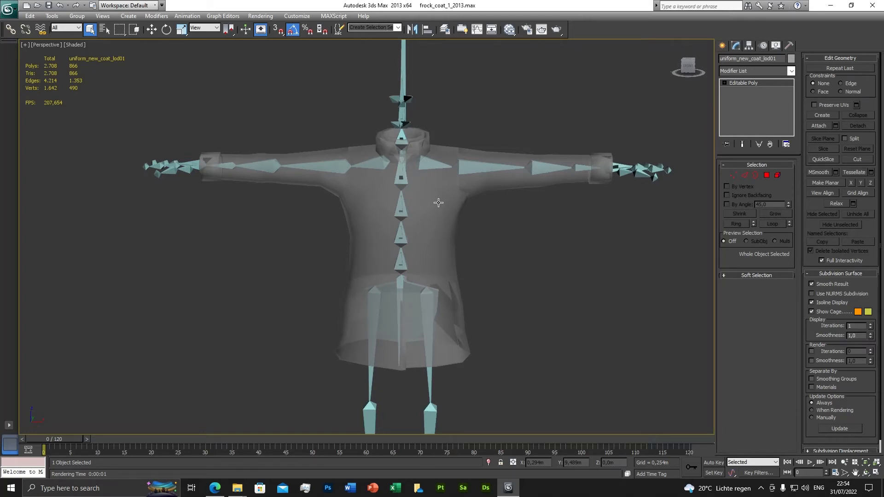
{"action": "mouse_move", "coordinate": [474, 227]}
{"action": "middle_mouse_down", "text": "alt"}
{"action": "mouse_move", "coordinate": [407, 227]}
{"action": "mouse_move", "coordinate": [474, 197]}
{"action": "mouse_move", "coordinate": [480, 231]}
{"action": "middle_mouse_up", "text": "alt"}
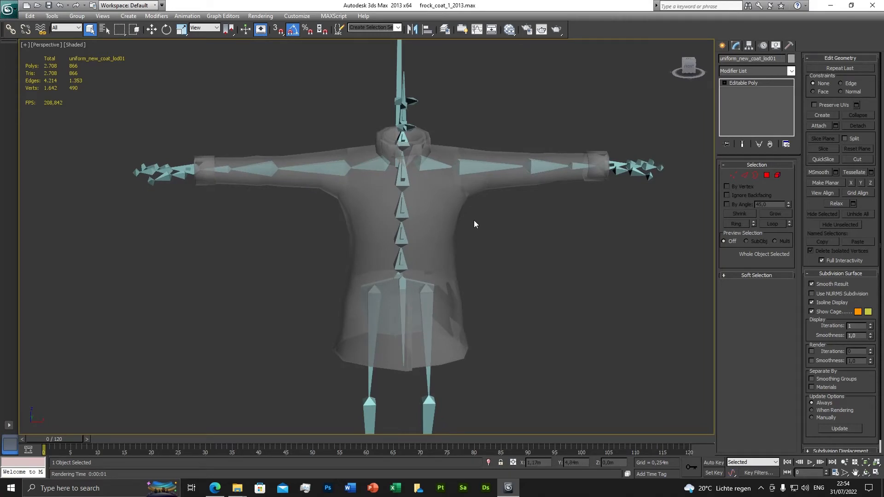
{"action": "scroll", "coordinate": [454, 243], "scroll_direction": "up", "scroll_amount": 2}
{"action": "scroll", "coordinate": [455, 244], "scroll_direction": "down", "scroll_amount": 2}
{"action": "middle_click_drag", "start_coordinate": [504, 265], "coordinate": [436, 230], "text": "alt"}
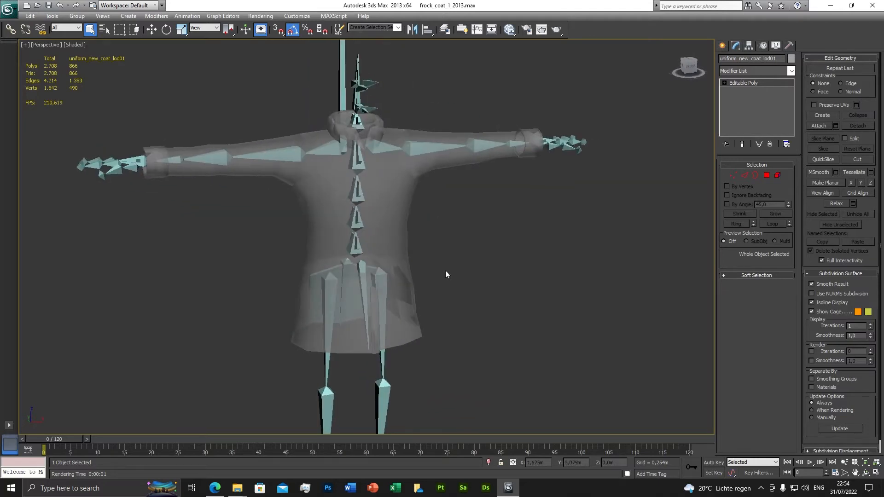
{"action": "middle_click_drag", "start_coordinate": [445, 274], "coordinate": [464, 252], "text": "alt"}
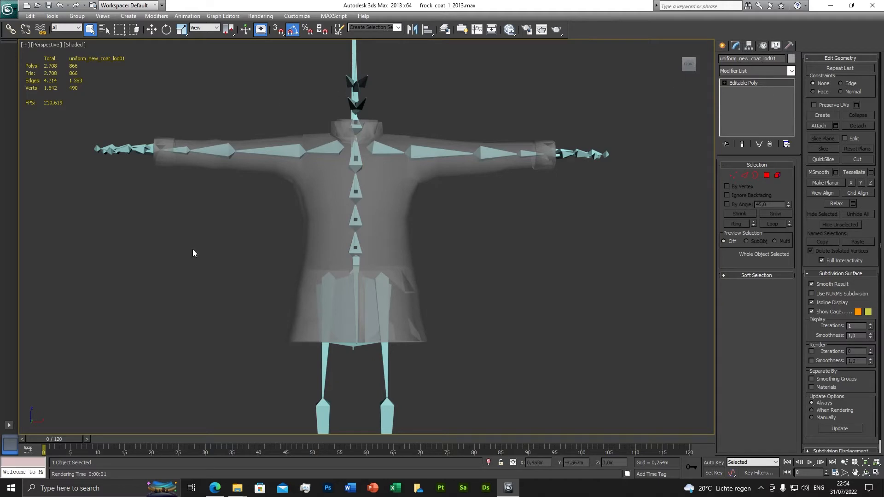
{"action": "left_click", "coordinate": [791, 71]}
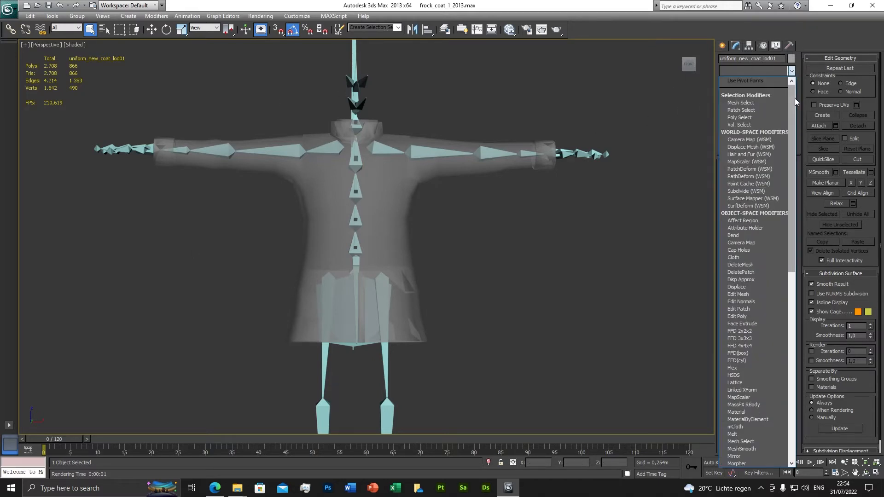
{"action": "left_click_drag", "start_coordinate": [792, 110], "coordinate": [765, 252]}
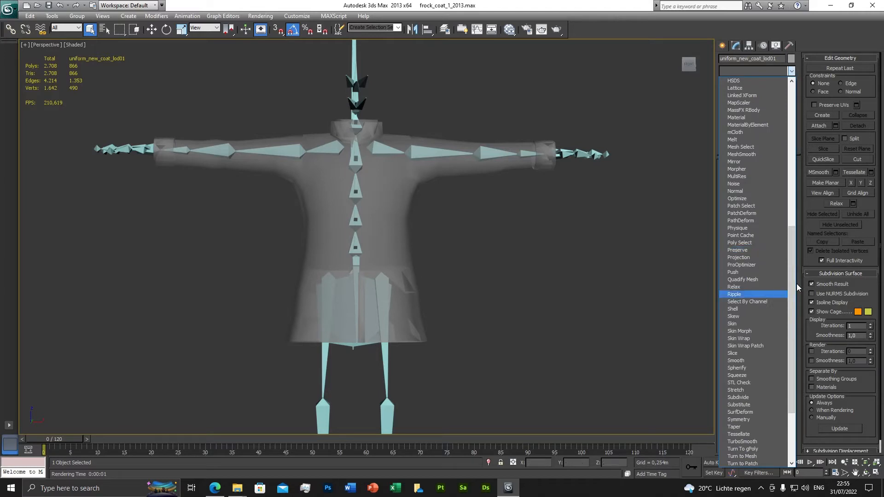
{"action": "scroll", "coordinate": [764, 276], "scroll_direction": "down", "scroll_amount": 2}
{"action": "left_click", "coordinate": [821, 26]}
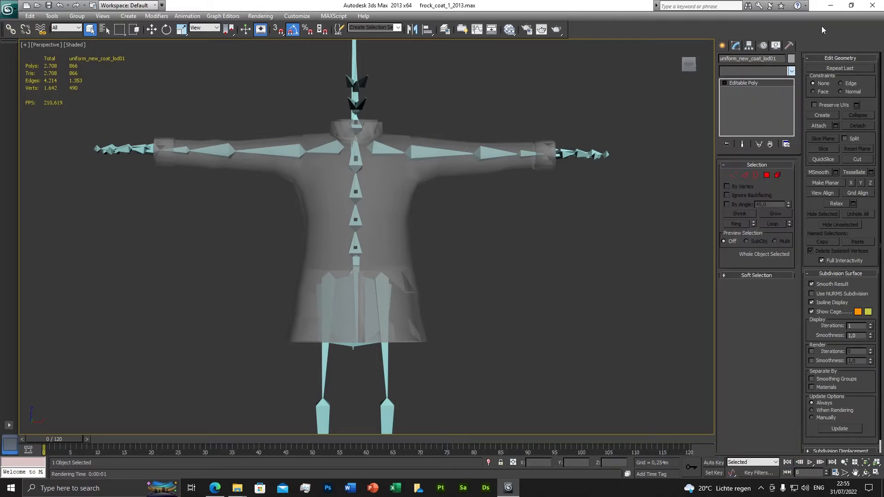
Step: Add a Skin modifier to uniform_new_coat_lod01
{"action": "left_click", "coordinate": [791, 71]}
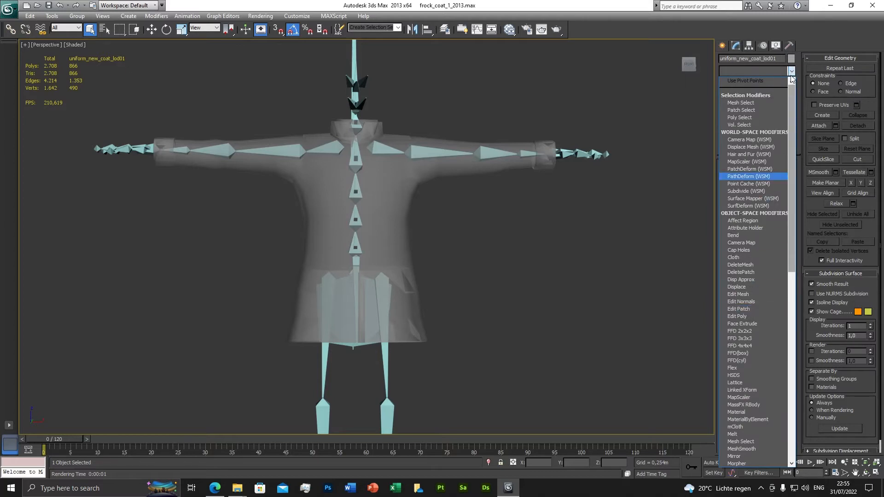
{"action": "scroll", "coordinate": [752, 302], "scroll_direction": "down", "scroll_amount": 2}
{"action": "scroll", "coordinate": [752, 304], "scroll_direction": "down", "scroll_amount": 9}
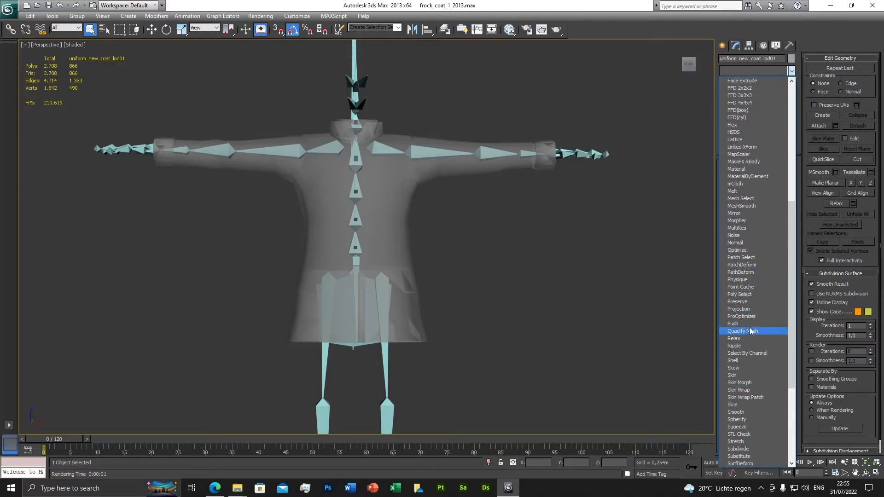
{"action": "left_click", "coordinate": [737, 376]}
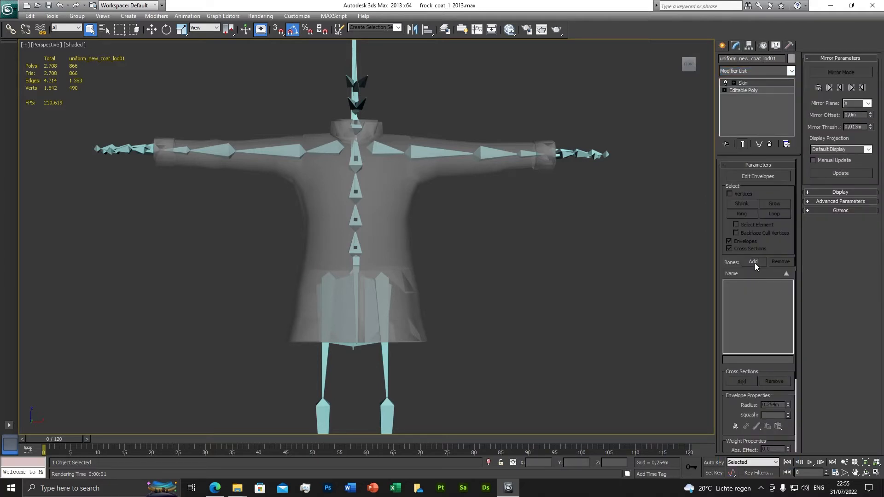
Step: Start adding bones to the Skin modifier, selecting Spine2, Spine1, Spine, RightUpLeg, RightShoulder and RightLeg
{"action": "left_click", "coordinate": [752, 261]}
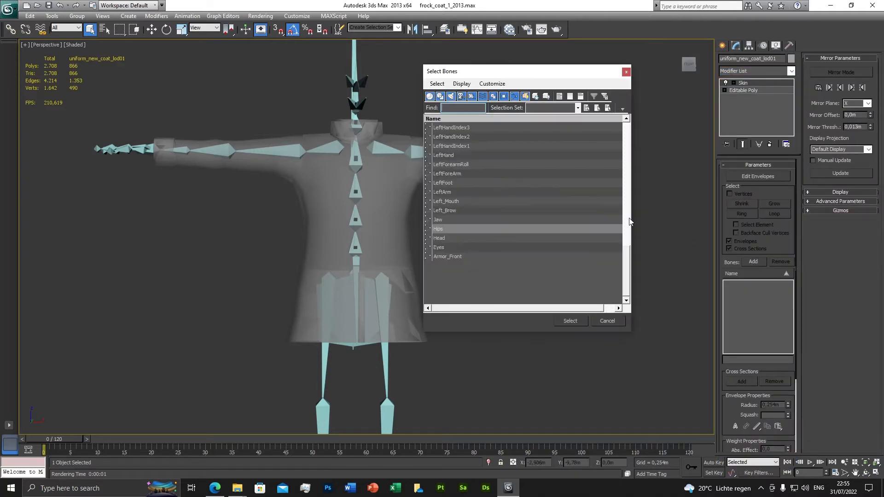
{"action": "scroll", "coordinate": [469, 197], "scroll_direction": "up", "scroll_amount": 8}
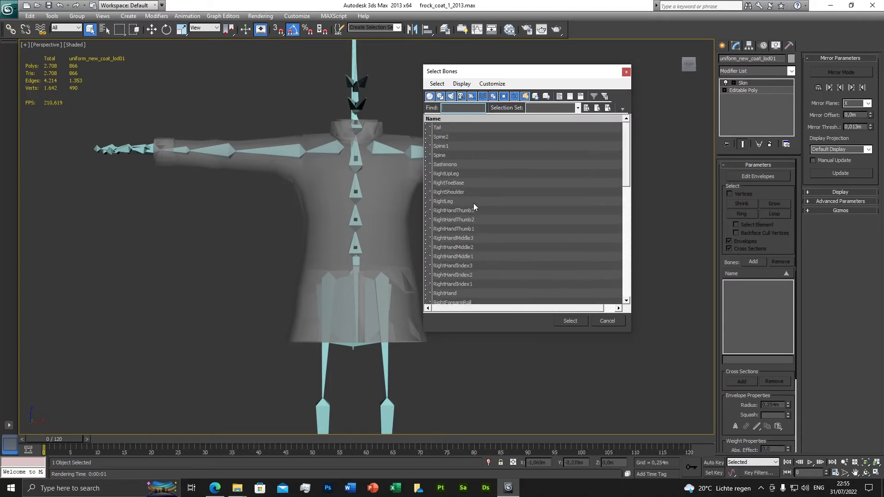
{"action": "left_click", "coordinate": [445, 137]}
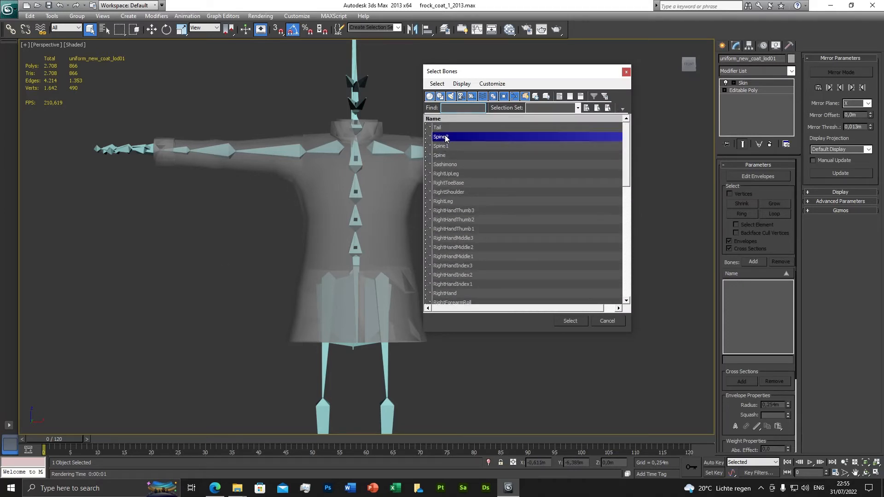
{"action": "left_click", "coordinate": [445, 145], "text": "ctrl"}
{"action": "left_click", "coordinate": [446, 154], "text": "ctrl"}
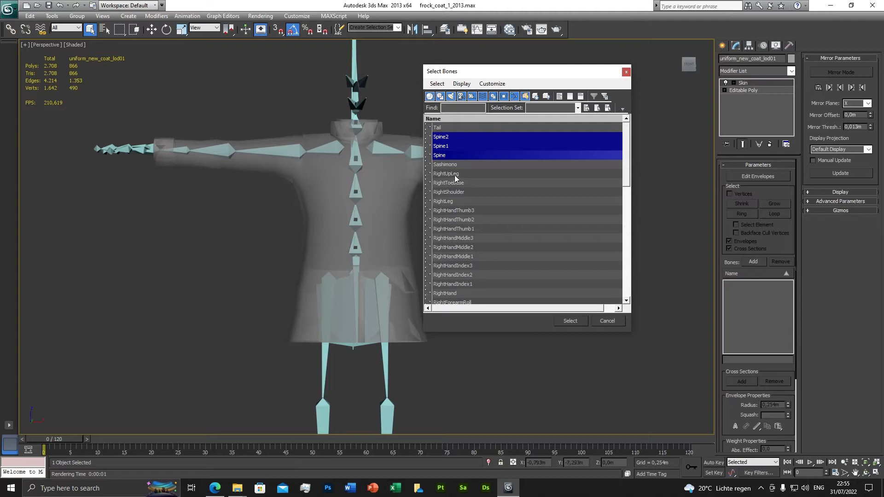
{"action": "left_click", "coordinate": [455, 175], "text": "ctrl"}
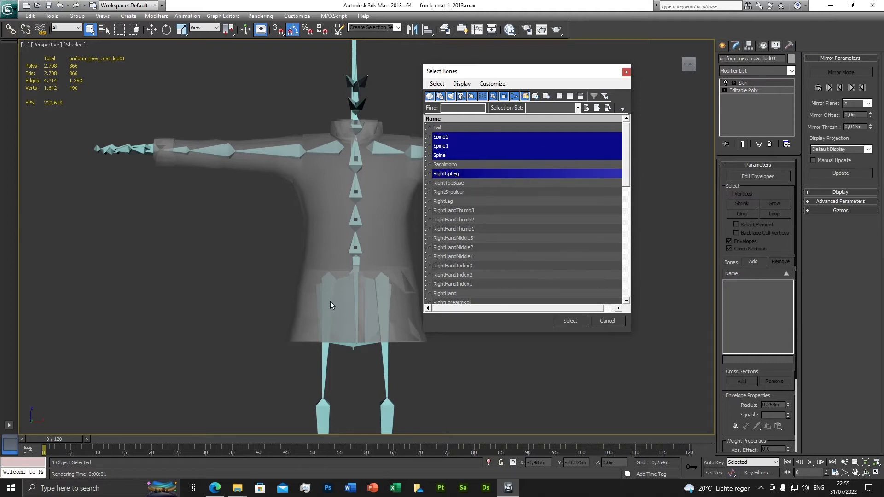
{"action": "left_click", "coordinate": [454, 192], "text": "ctrl"}
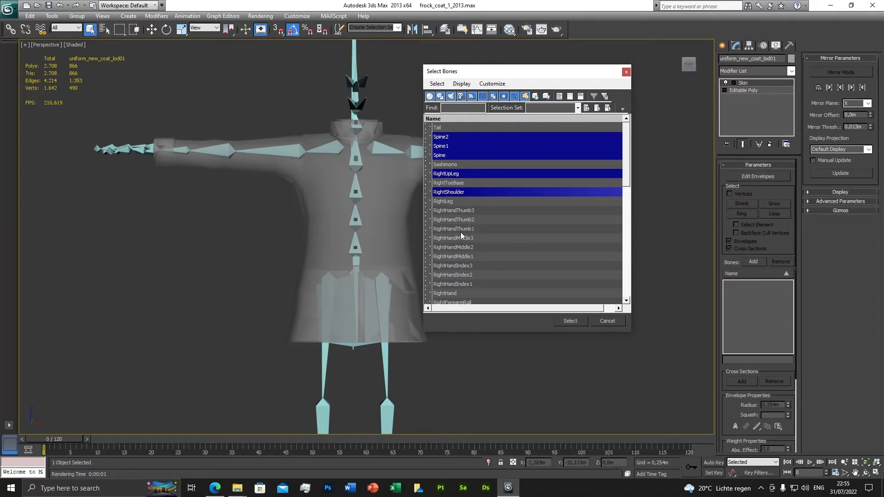
{"action": "left_click", "coordinate": [451, 203], "text": "ctrl"}
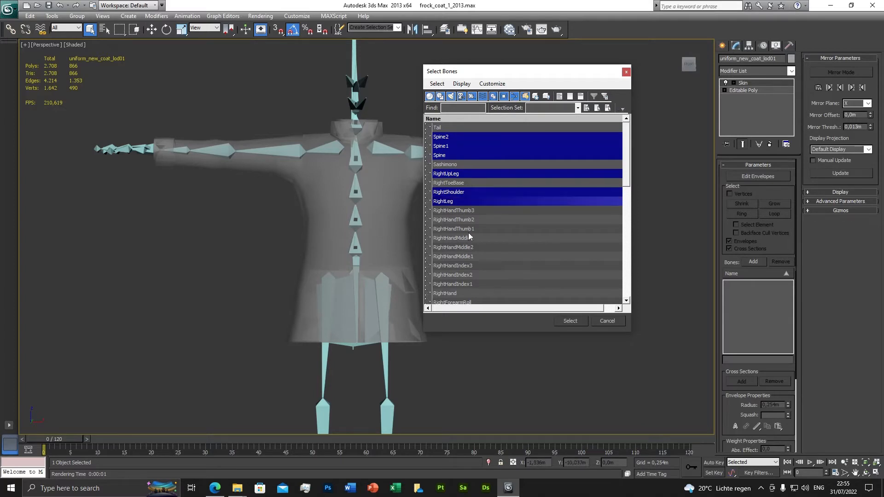
Step: Extend the bone selection with RightHand, RightForearmRoll, RightForeArm and RightArm
{"action": "scroll", "coordinate": [468, 233], "scroll_direction": "down", "scroll_amount": 3}
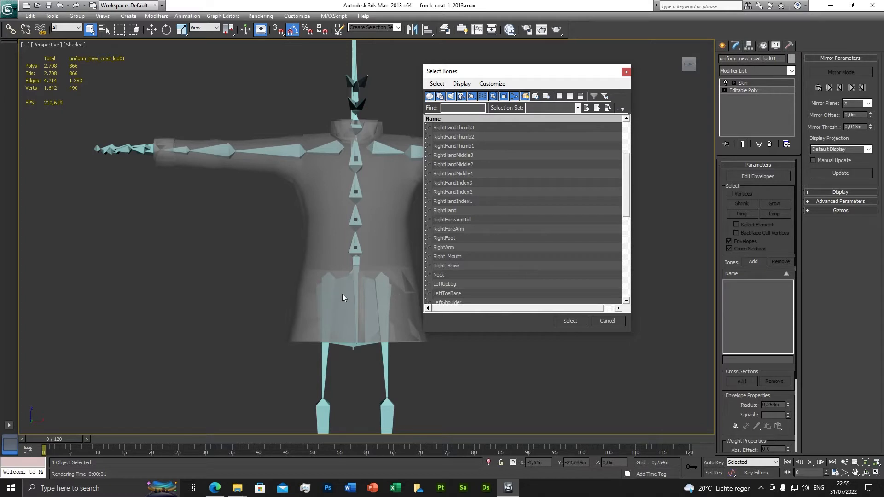
{"action": "scroll", "coordinate": [480, 209], "scroll_direction": "up", "scroll_amount": 2}
{"action": "scroll", "coordinate": [480, 217], "scroll_direction": "down", "scroll_amount": 1}
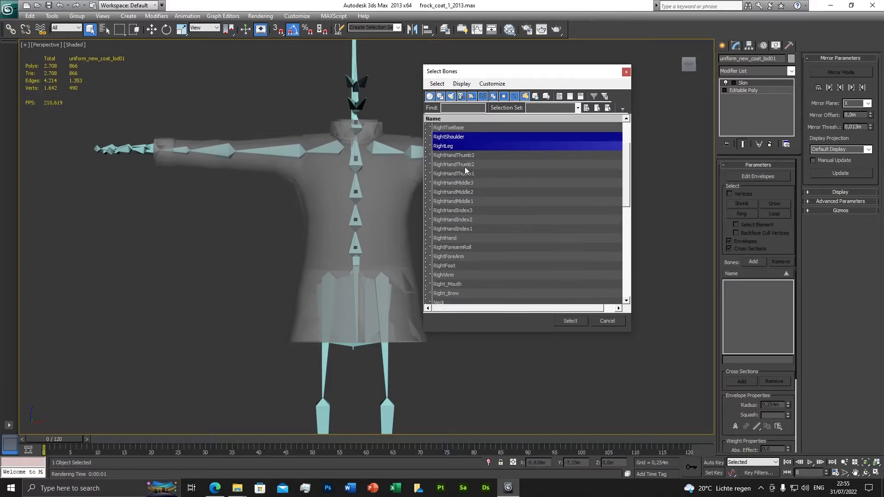
{"action": "scroll", "coordinate": [469, 261], "scroll_direction": "down", "scroll_amount": 1}
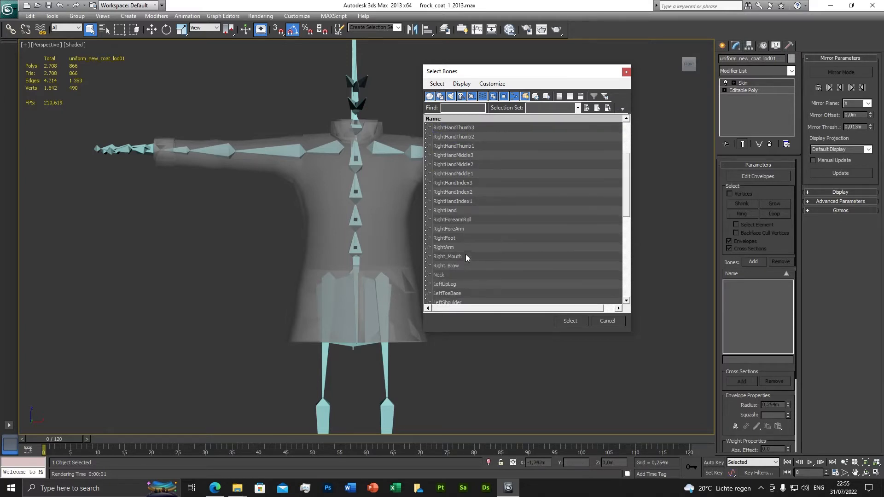
{"action": "left_click", "coordinate": [451, 211], "text": "ctrl"}
{"action": "scroll", "coordinate": [476, 235], "scroll_direction": "up", "scroll_amount": 1}
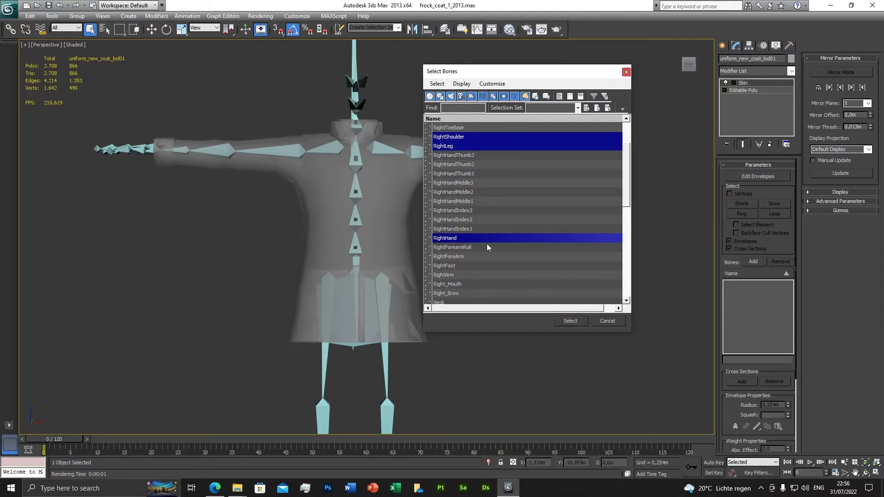
{"action": "left_click", "coordinate": [456, 249], "text": "ctrl"}
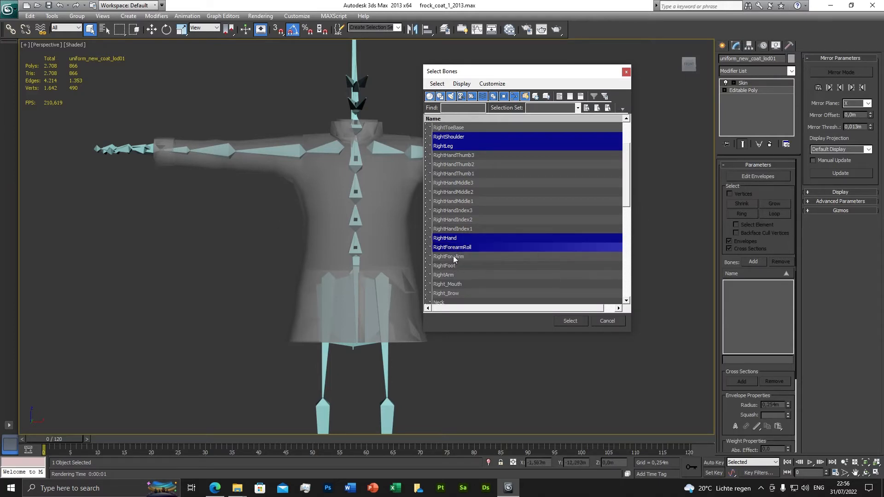
{"action": "left_click", "coordinate": [454, 256], "text": "ctrl"}
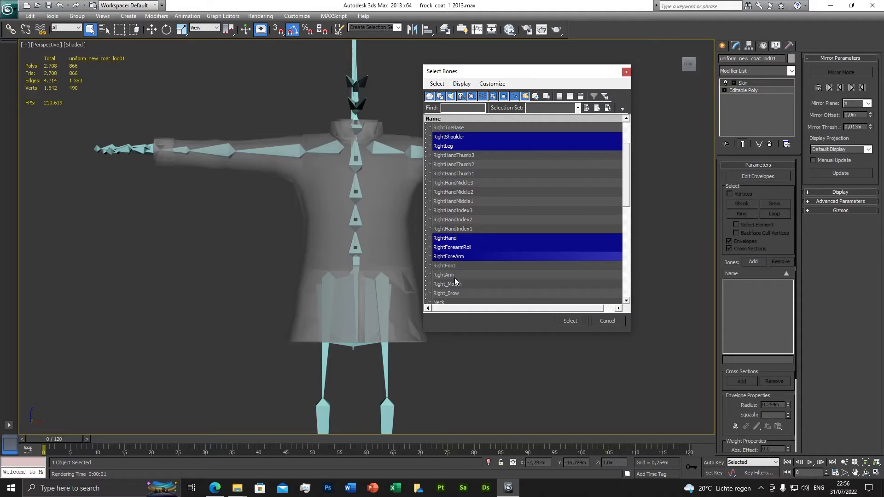
{"action": "left_click", "coordinate": [452, 275], "text": "ctrl"}
{"action": "scroll", "coordinate": [455, 276], "scroll_direction": "down", "scroll_amount": 1}
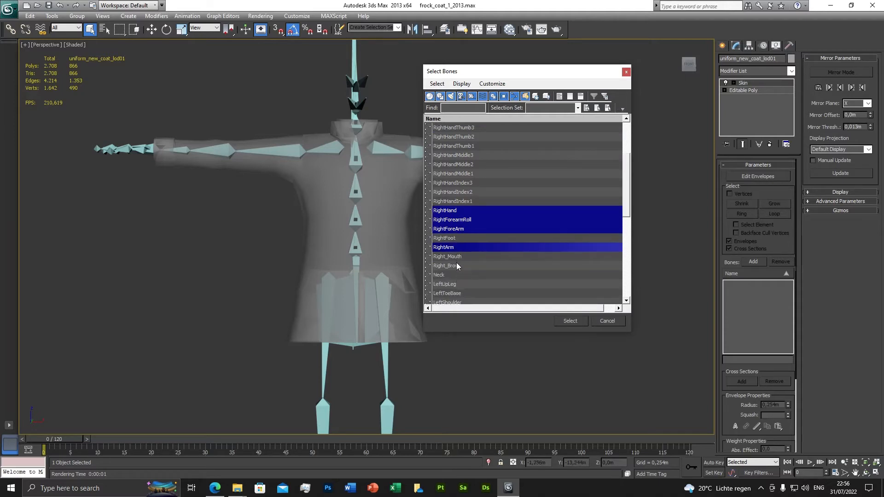
{"action": "scroll", "coordinate": [460, 267], "scroll_direction": "down", "scroll_amount": 1}
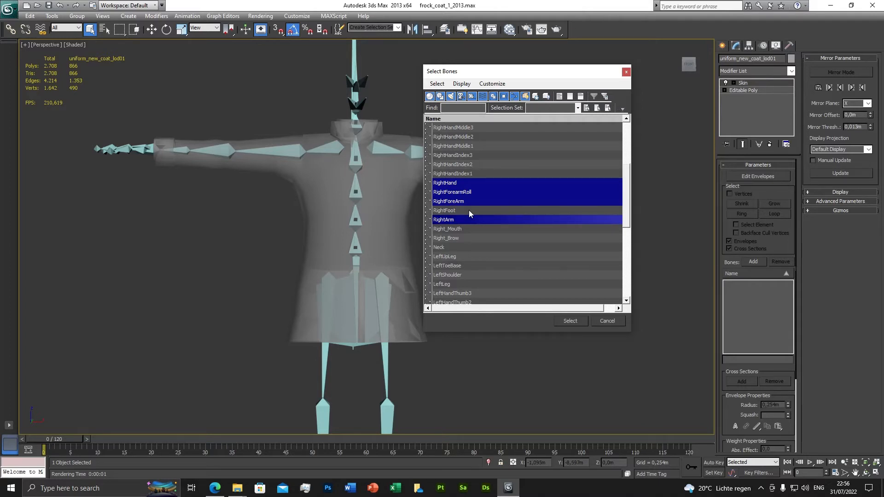
Step: Extend the Skin modifier's bone selection with LeftUpLeg, LeftShoulder and LeftLeg
{"action": "scroll", "coordinate": [468, 209], "scroll_direction": "down", "scroll_amount": 1}
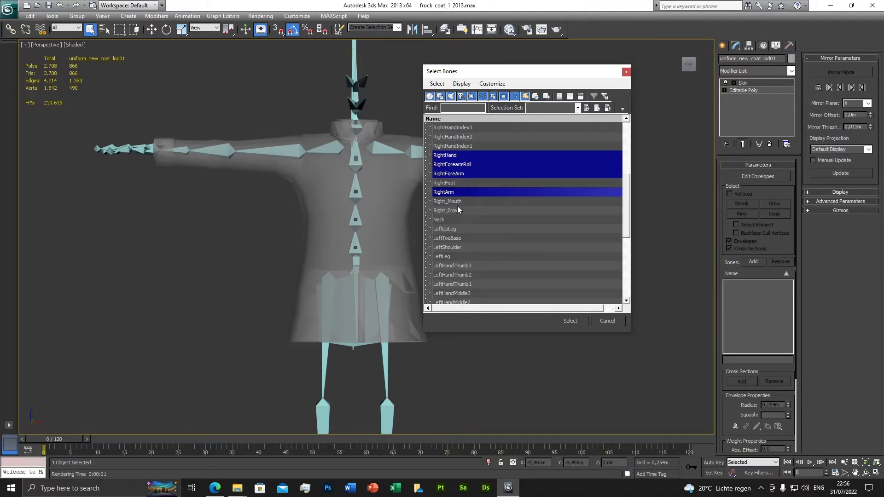
{"action": "left_click", "coordinate": [450, 230], "text": "ctrl"}
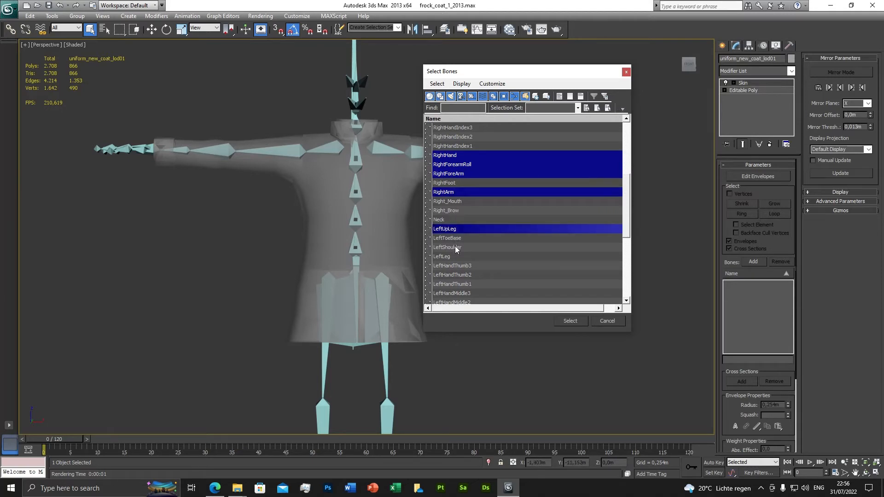
{"action": "left_click", "coordinate": [454, 248], "text": "ctrl"}
{"action": "scroll", "coordinate": [459, 269], "scroll_direction": "down", "scroll_amount": 1}
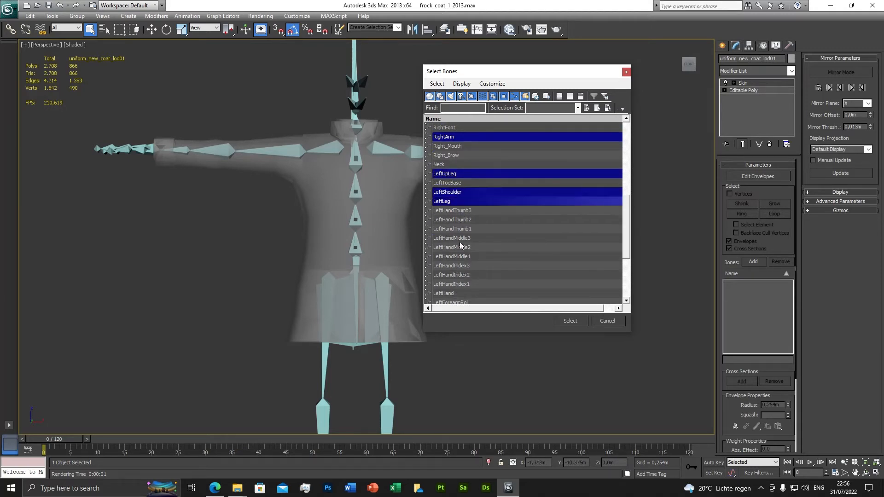
Step: Select LeftHand, LeftForearmRoll, LeftForeArm, LeftArm and Hips as well, and add all selected bones to the Skin modifier
{"action": "scroll", "coordinate": [459, 250], "scroll_direction": "down", "scroll_amount": 4}
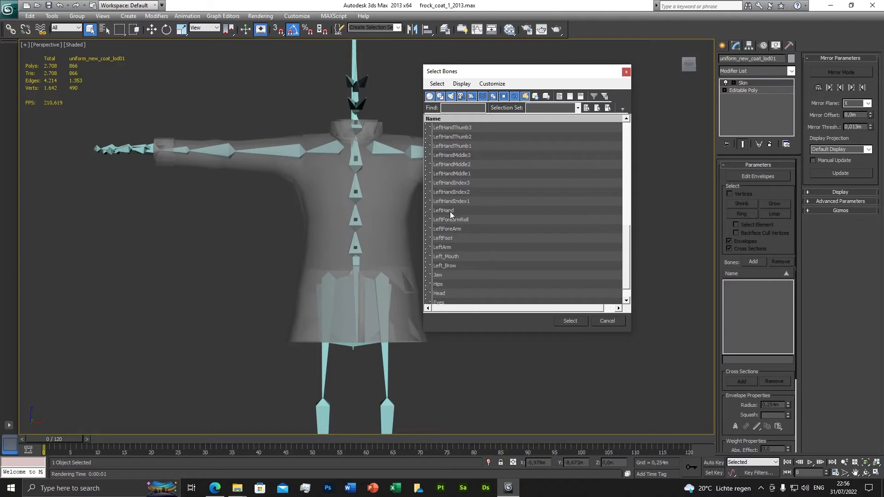
{"action": "left_click", "coordinate": [449, 212], "text": "ctrl"}
{"action": "scroll", "coordinate": [455, 230], "scroll_direction": "up", "scroll_amount": 6}
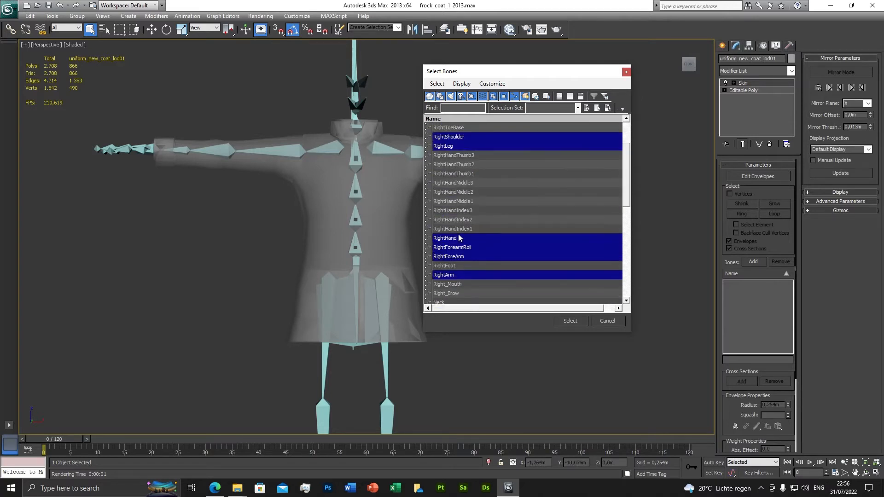
{"action": "scroll", "coordinate": [464, 254], "scroll_direction": "down", "scroll_amount": 6}
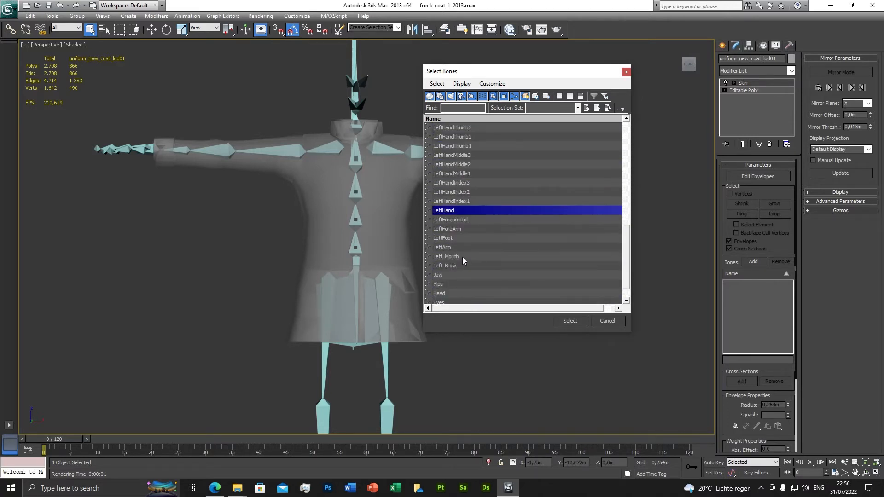
{"action": "left_click", "coordinate": [454, 220], "text": "ctrl"}
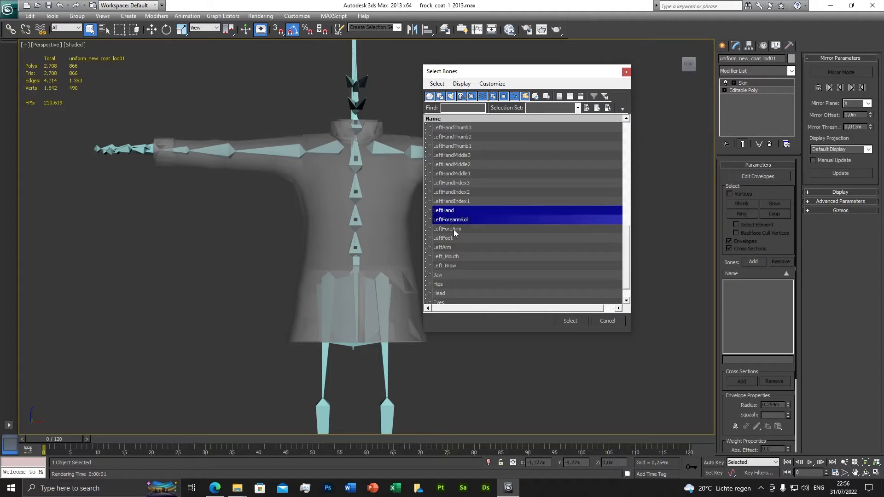
{"action": "left_click", "coordinate": [454, 228], "text": "ctrl"}
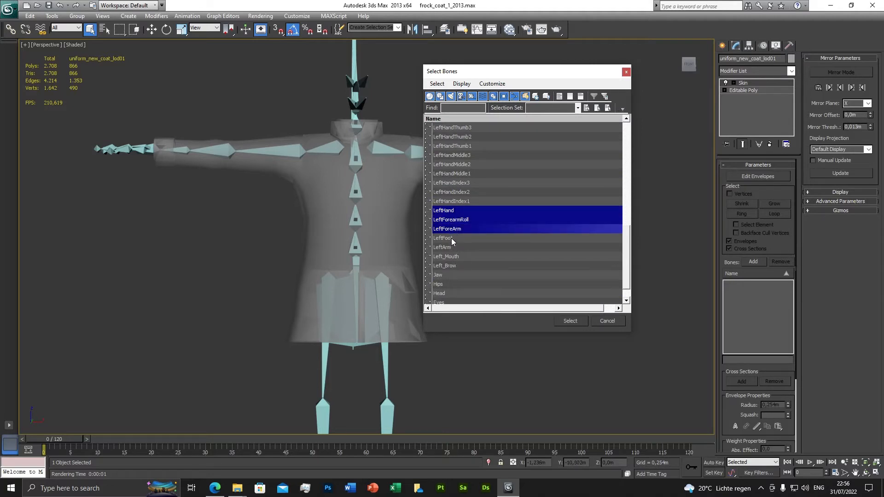
{"action": "left_click", "coordinate": [448, 247], "text": "ctrl"}
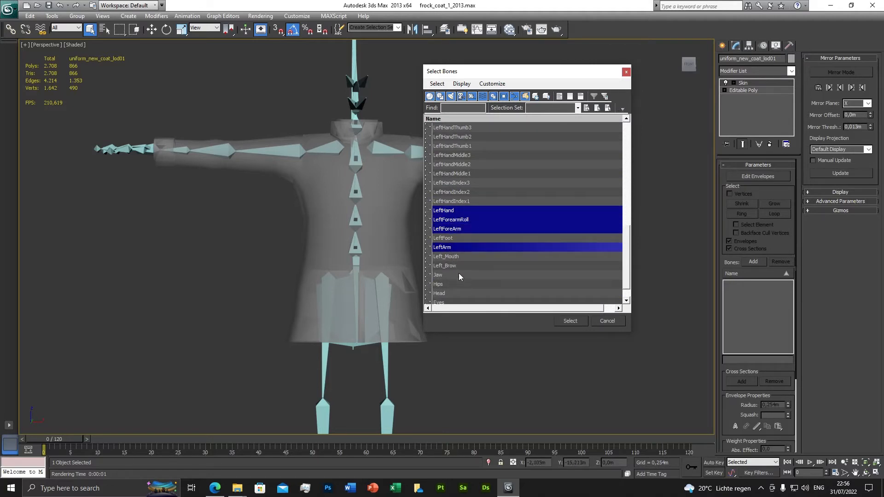
{"action": "scroll", "coordinate": [459, 273], "scroll_direction": "down", "scroll_amount": 1}
{"action": "left_click", "coordinate": [441, 266], "text": "ctrl"}
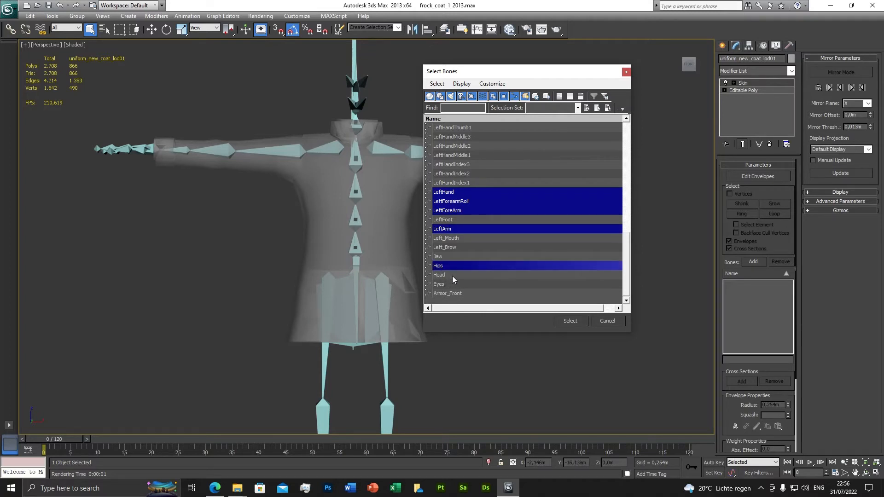
{"action": "left_click", "coordinate": [568, 322]}
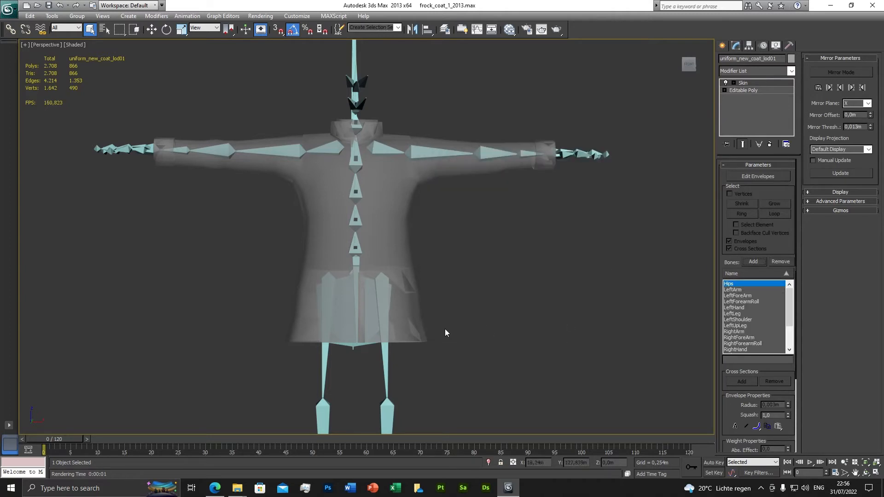
Step: Compare the coat in solid and see-through display against the skeleton bones
{"action": "key", "text": "alt+x"}
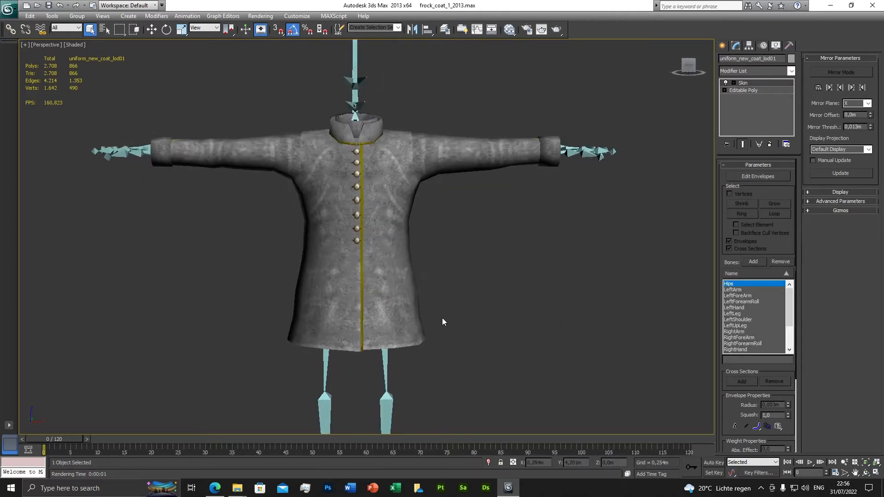
{"action": "key", "text": "alt+x"}
{"action": "key", "text": "alt+x"}
{"action": "key", "text": "alt+x"}
{"action": "key", "text": "alt+x"}
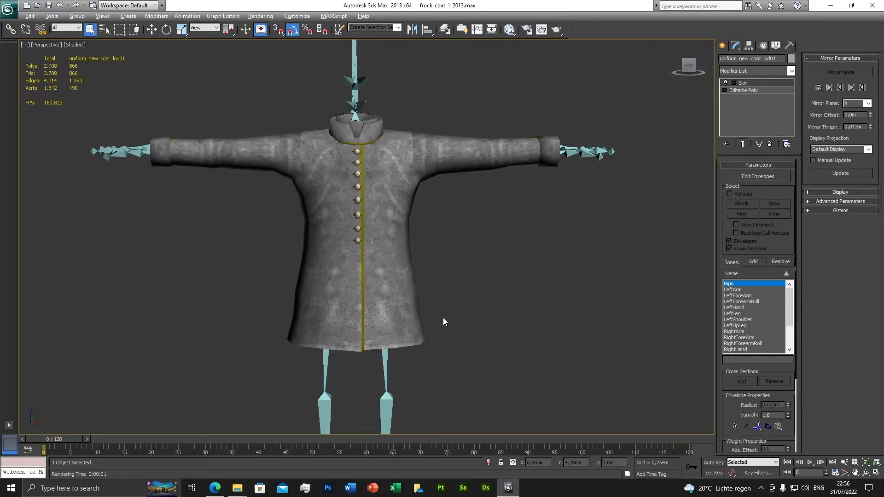
{"action": "key", "text": "alt+x"}
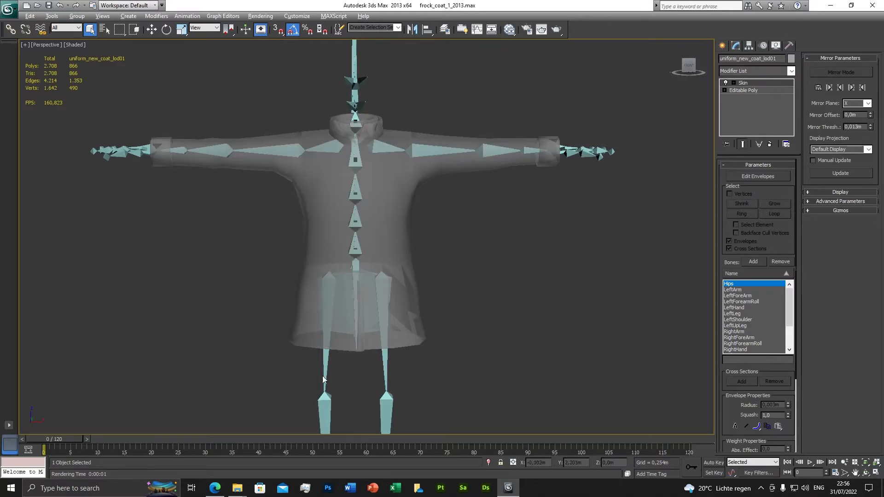
Step: Scrub the animation to frame 27 and examine how the skinned coat follows the arm and leg bones
{"action": "left_click_drag", "start_coordinate": [59, 440], "coordinate": [189, 444]}
{"action": "scroll", "coordinate": [396, 326], "scroll_direction": "down", "scroll_amount": 5}
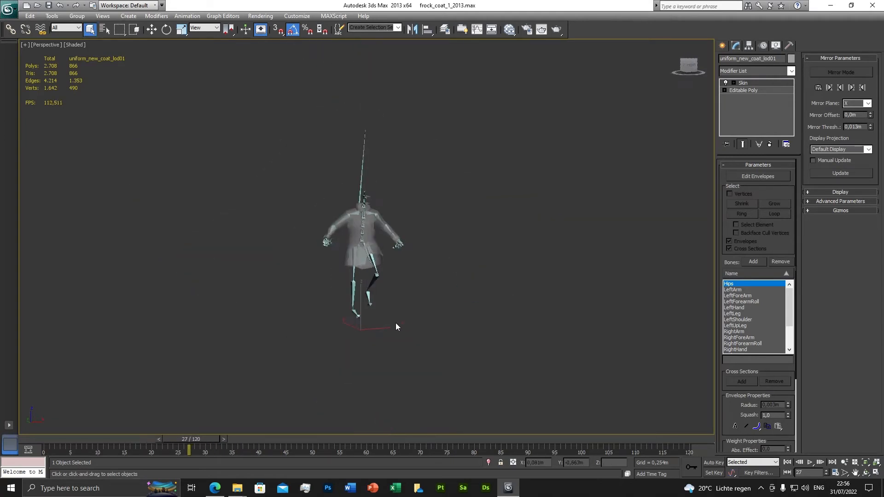
{"action": "scroll", "coordinate": [395, 327], "scroll_direction": "up", "scroll_amount": 5}
{"action": "scroll", "coordinate": [316, 234], "scroll_direction": "up", "scroll_amount": 2}
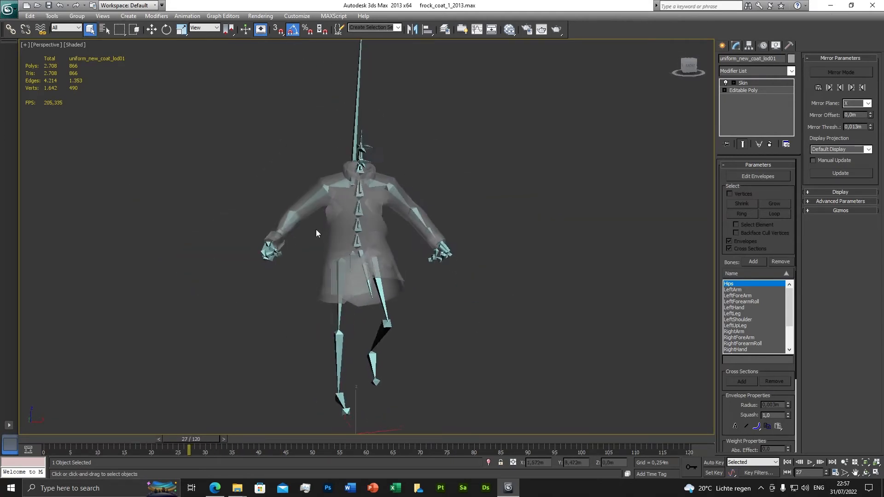
{"action": "middle_click_drag", "start_coordinate": [316, 233], "coordinate": [294, 365], "text": "alt"}
{"action": "scroll", "coordinate": [299, 258], "scroll_direction": "up", "scroll_amount": 3}
{"action": "scroll", "coordinate": [426, 266], "scroll_direction": "up", "scroll_amount": 2}
Step: Check the coat's deformation up to frame 90, and return the animation to frame 0
{"action": "left_click_drag", "start_coordinate": [206, 436], "coordinate": [538, 443]}
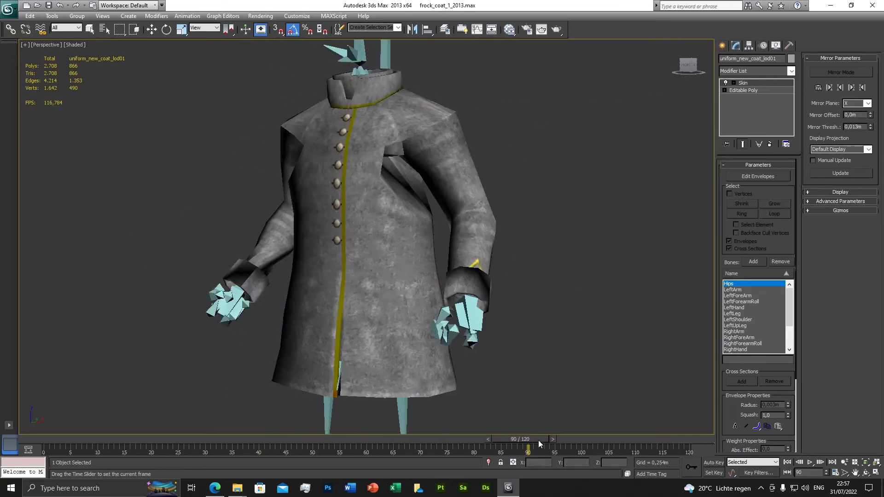
{"action": "middle_click_drag", "start_coordinate": [420, 318], "coordinate": [448, 318], "text": "alt"}
{"action": "mouse_move", "coordinate": [435, 251]}
{"action": "middle_mouse_down", "text": "alt"}
{"action": "mouse_move", "coordinate": [399, 232]}
{"action": "mouse_move", "coordinate": [435, 241]}
{"action": "middle_mouse_up", "text": "alt"}
{"action": "left_click_drag", "start_coordinate": [504, 437], "coordinate": [22, 430]}
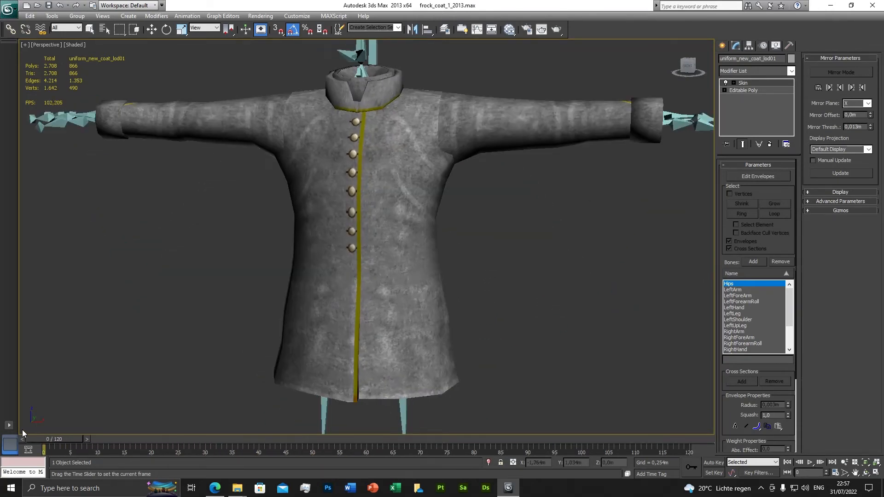
{"action": "scroll", "coordinate": [527, 244], "scroll_direction": "down", "scroll_amount": 5}
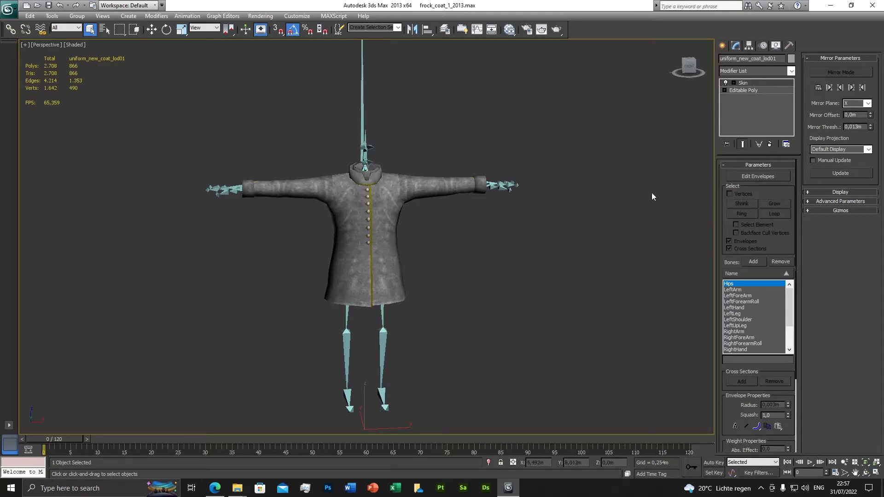
Step: Start editing the Skin envelopes and examine the Hips bone's influence around the coat's waist
{"action": "left_click", "coordinate": [758, 177]}
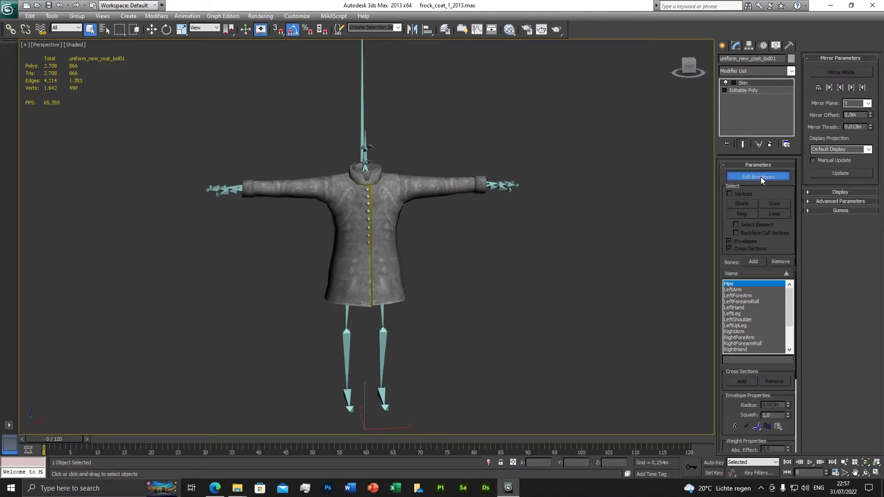
{"action": "scroll", "coordinate": [380, 282], "scroll_direction": "up", "scroll_amount": 5}
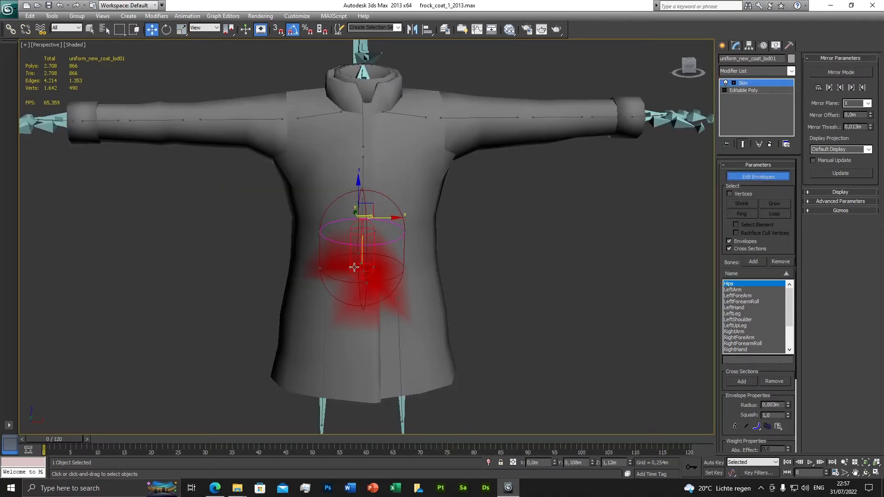
{"action": "mouse_move", "coordinate": [380, 282]}
{"action": "middle_mouse_down", "text": "alt"}
{"action": "mouse_move", "coordinate": [498, 305]}
{"action": "mouse_move", "coordinate": [382, 300]}
{"action": "middle_mouse_up", "text": "alt"}
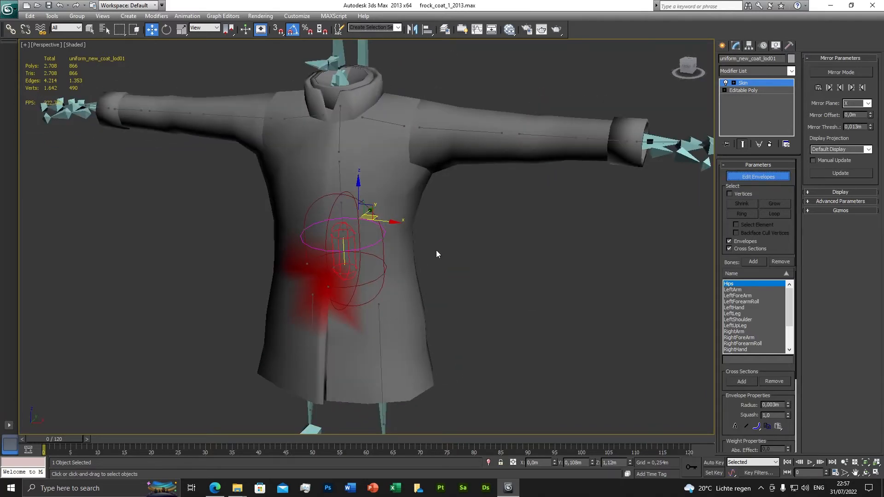
{"action": "middle_click_drag", "start_coordinate": [435, 250], "coordinate": [375, 247], "text": "alt"}
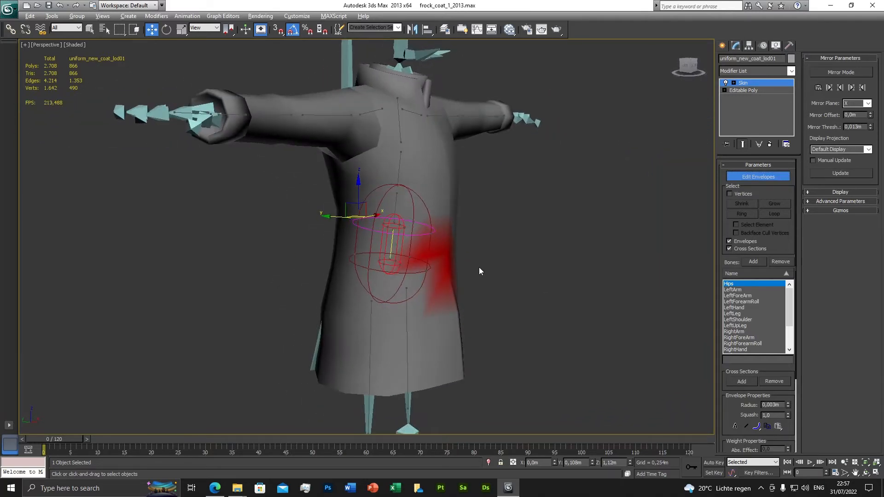
{"action": "middle_click_drag", "start_coordinate": [479, 270], "coordinate": [332, 249], "text": "alt"}
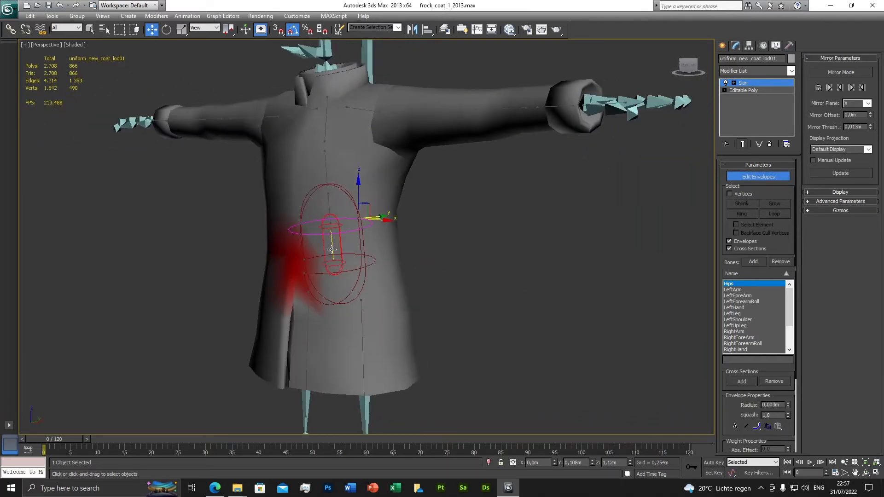
Step: Turn on Edged Faces in the perspective view to show the coat's mesh edges
{"action": "left_click", "coordinate": [72, 46]}
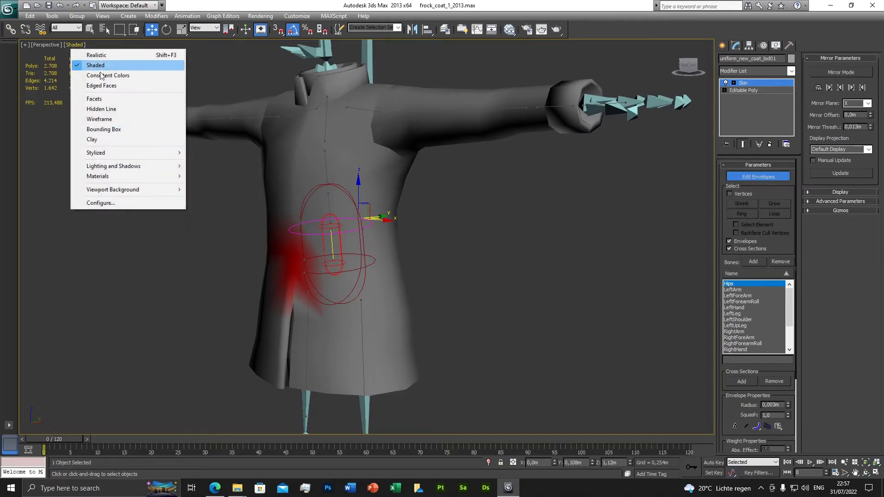
{"action": "left_click", "coordinate": [106, 85]}
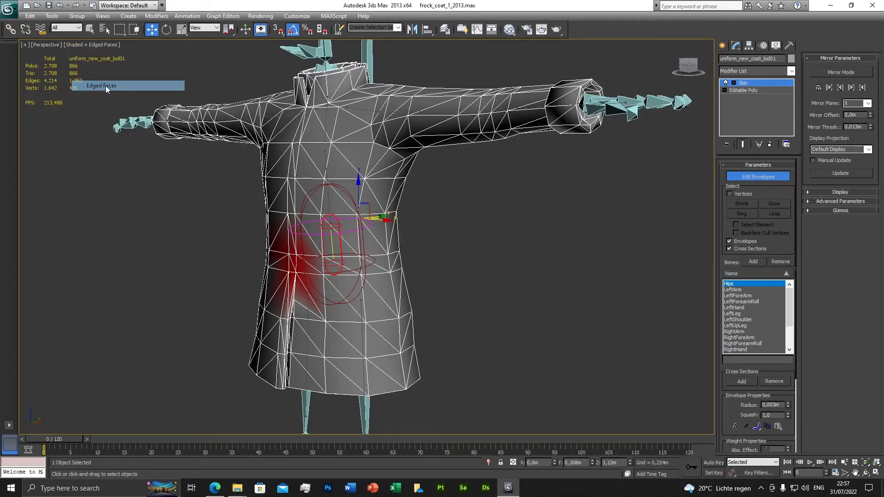
{"action": "mouse_move", "coordinate": [213, 215]}
{"action": "middle_mouse_down", "text": "alt"}
{"action": "mouse_move", "coordinate": [354, 248]}
{"action": "mouse_move", "coordinate": [424, 279]}
{"action": "mouse_move", "coordinate": [393, 279]}
{"action": "mouse_move", "coordinate": [387, 339]}
{"action": "mouse_move", "coordinate": [363, 347]}
{"action": "mouse_move", "coordinate": [316, 282]}
{"action": "mouse_move", "coordinate": [252, 284]}
{"action": "mouse_move", "coordinate": [564, 286]}
{"action": "mouse_move", "coordinate": [507, 275]}
{"action": "mouse_move", "coordinate": [506, 286]}
{"action": "mouse_move", "coordinate": [438, 277]}
{"action": "mouse_move", "coordinate": [537, 275]}
{"action": "middle_mouse_up", "text": "alt"}
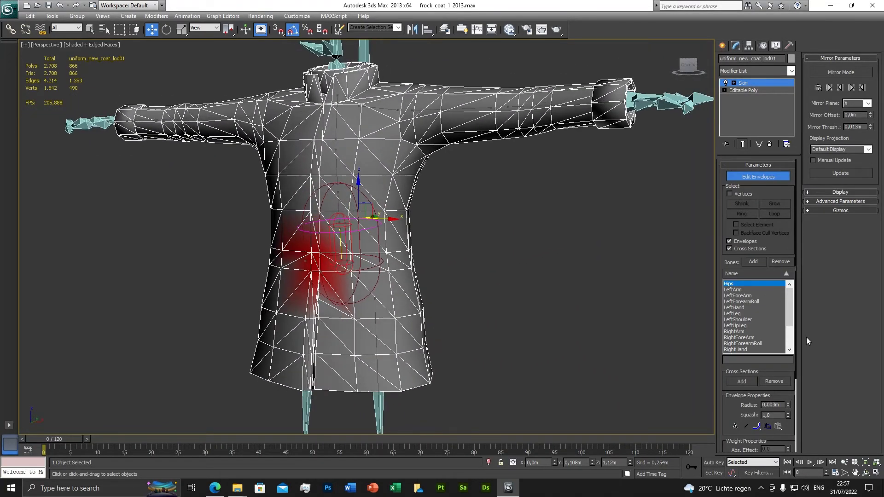
{"action": "middle_click_drag", "start_coordinate": [320, 283], "coordinate": [451, 294], "text": "alt"}
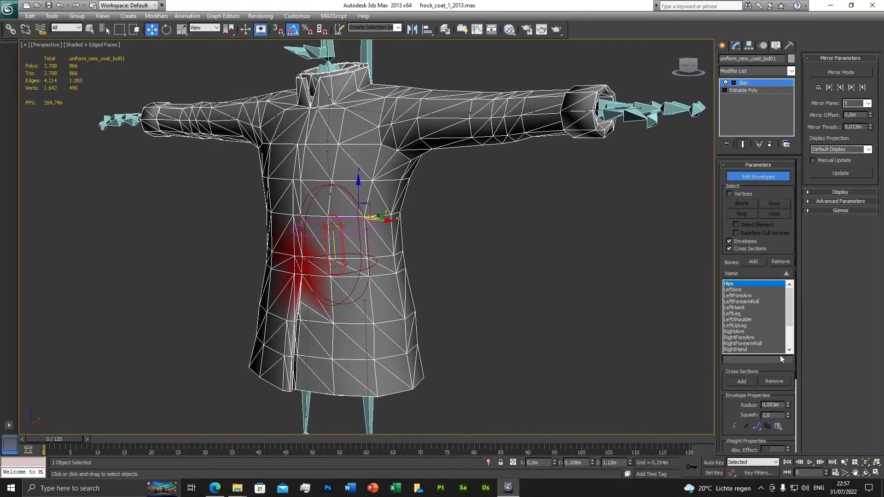
Step: Paint Hips weights with Paint Weights across the front and side of the coat's waist
{"action": "left_click_drag", "start_coordinate": [790, 394], "coordinate": [778, 251]}
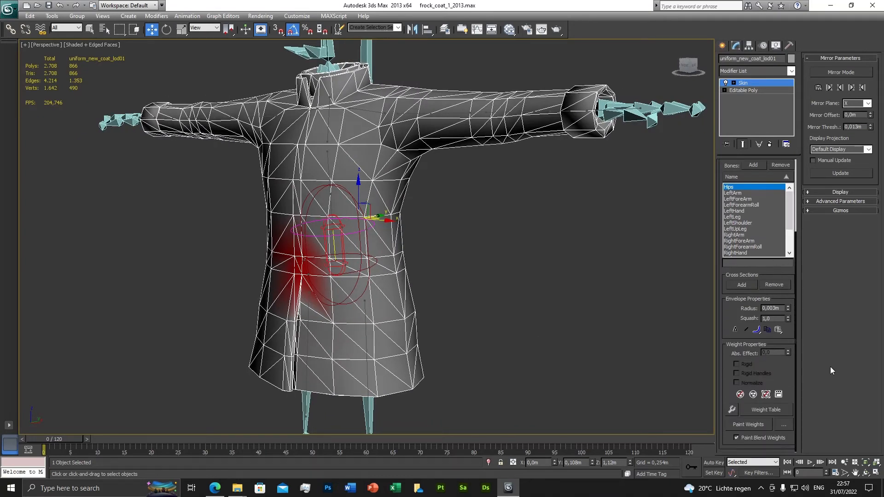
{"action": "left_click", "coordinate": [745, 424]}
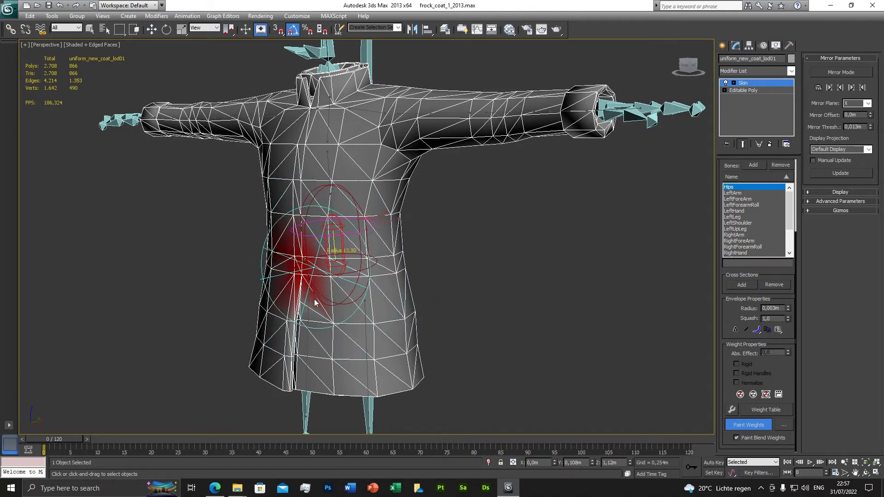
{"action": "left_click_drag", "start_coordinate": [314, 272], "coordinate": [316, 300], "text": "ctrl+shift"}
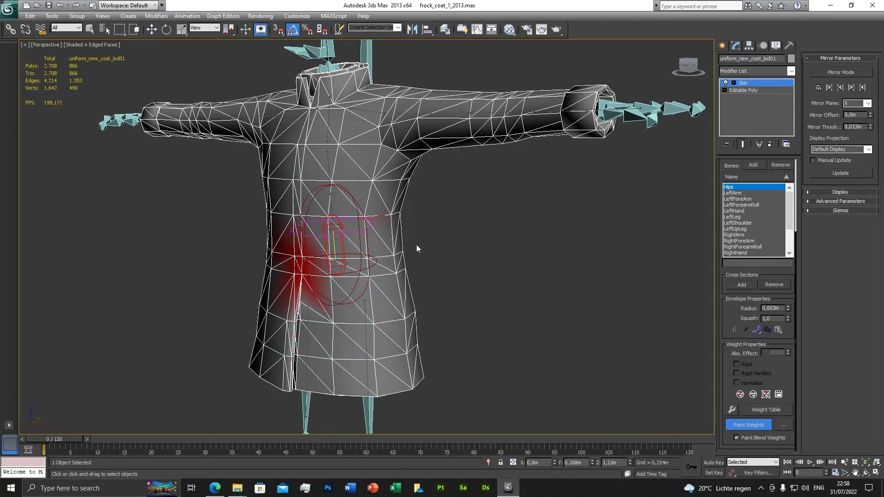
{"action": "left_click_drag", "start_coordinate": [305, 263], "coordinate": [381, 266]}
{"action": "middle_click_drag", "start_coordinate": [437, 279], "coordinate": [389, 281], "text": "alt"}
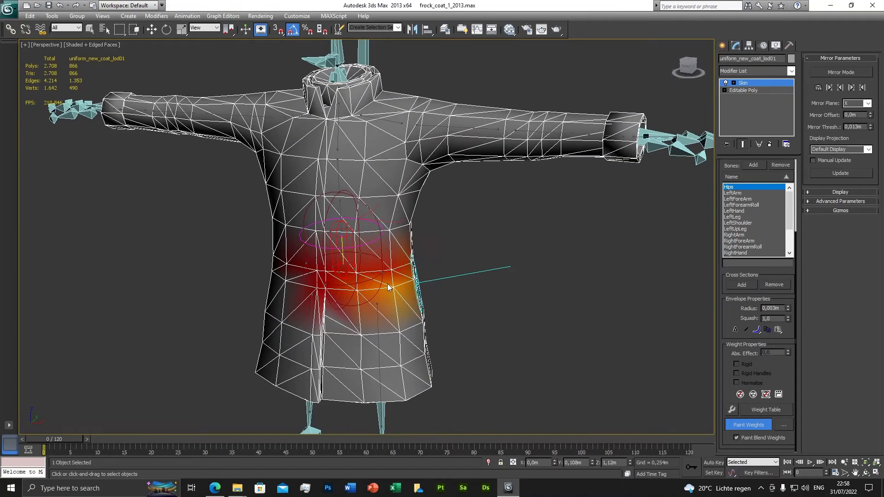
Step: Go to frame 10 and paint more Hips weights around the waist and the upper part of the raised-leg skirt flap
{"action": "left_click_drag", "start_coordinate": [72, 441], "coordinate": [123, 441]}
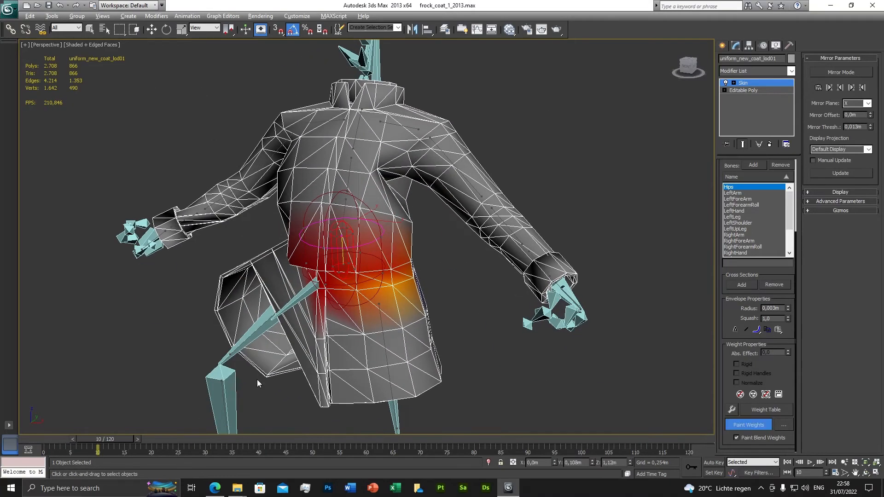
{"action": "middle_click_drag", "start_coordinate": [338, 320], "coordinate": [409, 305], "text": "alt"}
{"action": "mouse_move", "coordinate": [385, 270]}
{"action": "left_mouse_down"}
{"action": "mouse_move", "coordinate": [320, 261]}
{"action": "mouse_move", "coordinate": [384, 253]}
{"action": "left_mouse_up"}
{"action": "middle_click_drag", "start_coordinate": [353, 274], "coordinate": [518, 269], "text": "alt"}
{"action": "scroll", "coordinate": [519, 269], "scroll_direction": "down", "scroll_amount": 5}
{"action": "middle_click_drag", "start_coordinate": [382, 247], "coordinate": [405, 256], "text": "alt"}
{"action": "mouse_move", "coordinate": [418, 287]}
{"action": "middle_mouse_down", "text": "alt"}
{"action": "mouse_move", "coordinate": [404, 297]}
{"action": "mouse_move", "coordinate": [421, 299]}
{"action": "middle_mouse_up", "text": "alt"}
{"action": "scroll", "coordinate": [419, 298], "scroll_direction": "up", "scroll_amount": 3}
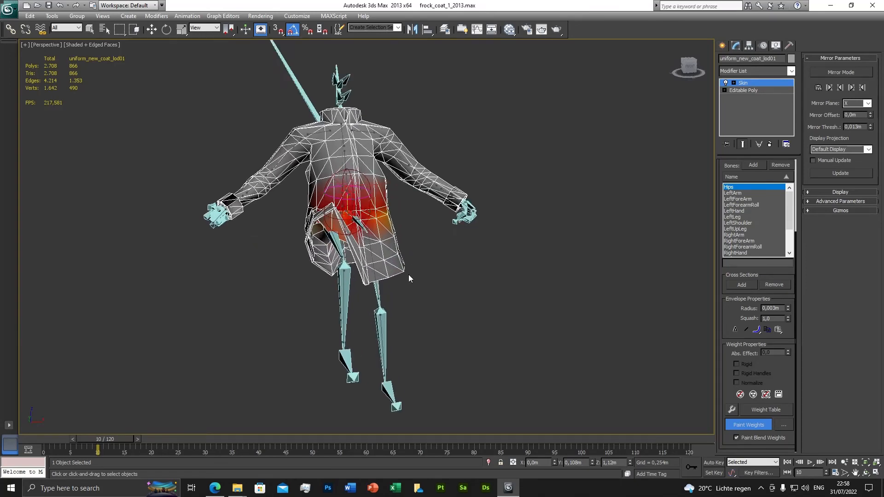
{"action": "scroll", "coordinate": [409, 279], "scroll_direction": "up", "scroll_amount": 3}
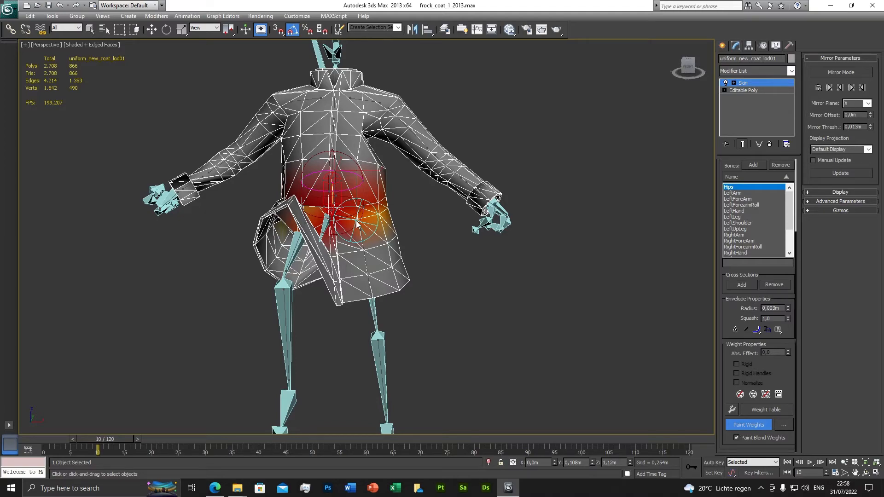
Step: Paint Hips weights across the back of the coat's waist and the rear seam above the raised leg
{"action": "middle_click_drag", "start_coordinate": [357, 224], "coordinate": [420, 201], "text": "alt"}
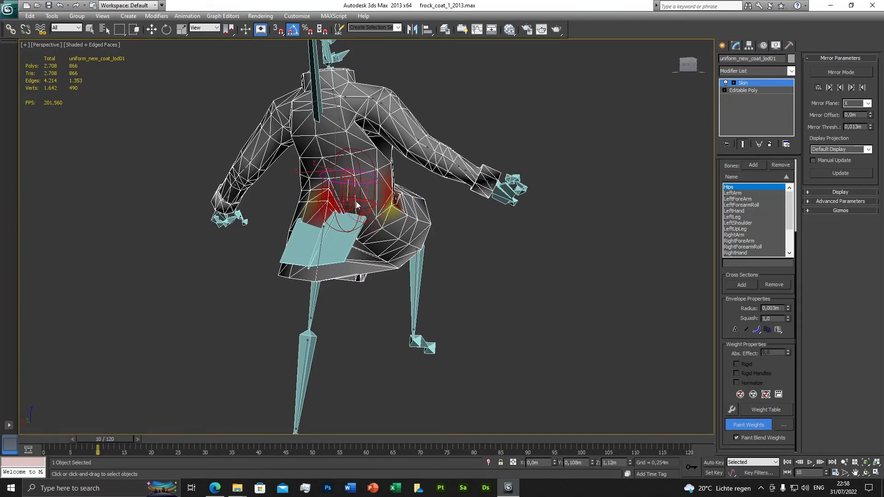
{"action": "middle_click_drag", "start_coordinate": [373, 214], "coordinate": [364, 217], "text": "alt"}
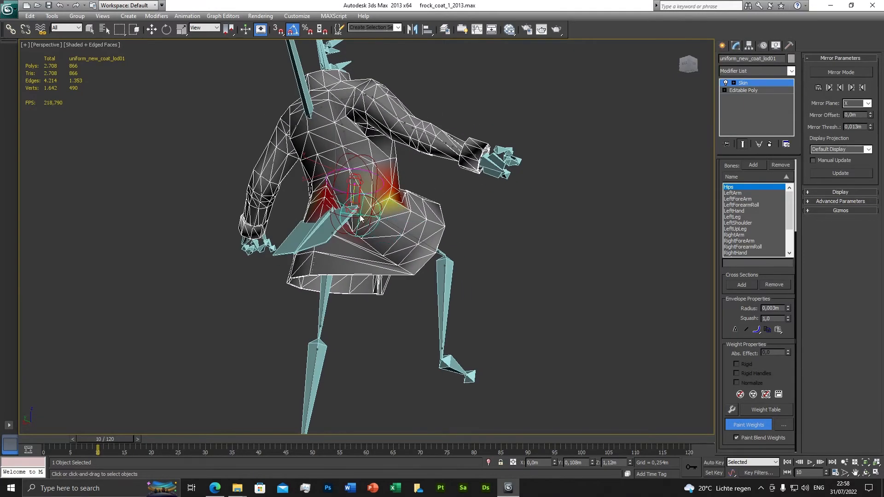
{"action": "scroll", "coordinate": [367, 216], "scroll_direction": "up", "scroll_amount": 5}
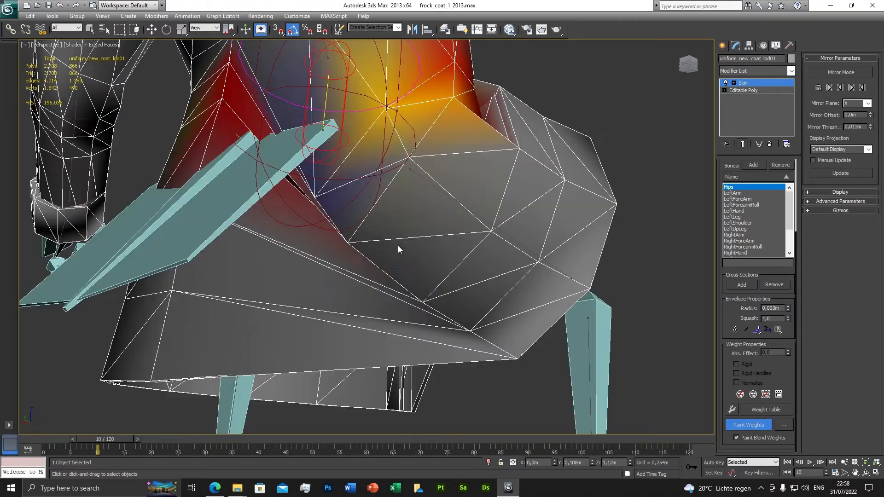
{"action": "scroll", "coordinate": [396, 246], "scroll_direction": "down", "scroll_amount": 5}
{"action": "scroll", "coordinate": [386, 246], "scroll_direction": "up", "scroll_amount": 5}
{"action": "scroll", "coordinate": [387, 246], "scroll_direction": "down", "scroll_amount": 4}
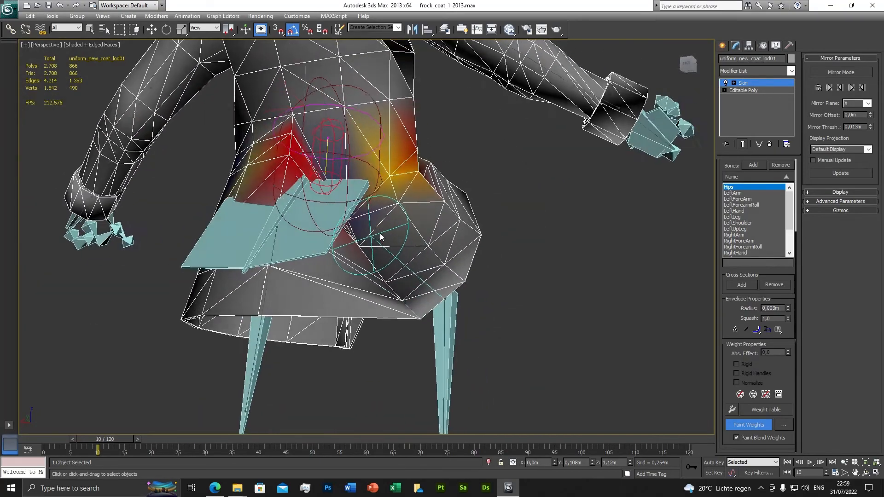
{"action": "middle_click_drag", "start_coordinate": [385, 174], "coordinate": [628, 197], "text": "alt"}
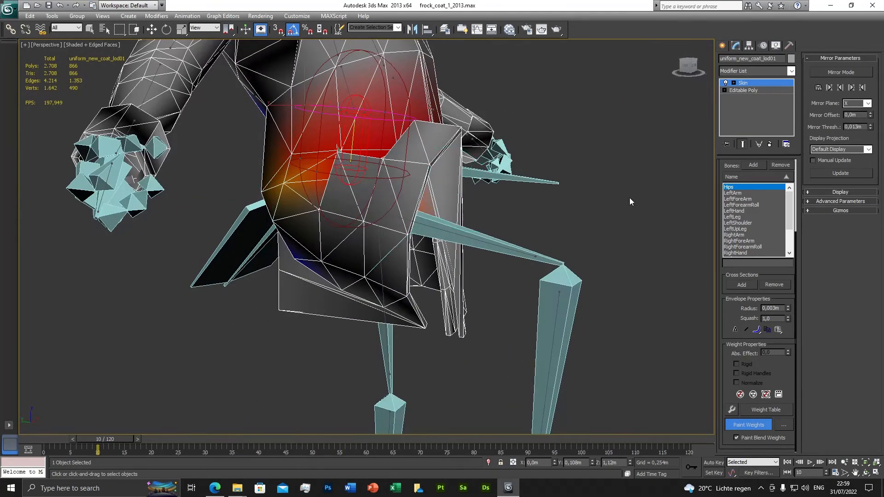
Step: Select the LeftArm bone and examine its influence around the coat's left shoulder and sleeve
{"action": "left_click", "coordinate": [733, 193]}
{"action": "scroll", "coordinate": [369, 170], "scroll_direction": "down", "scroll_amount": 5}
{"action": "middle_click_drag", "start_coordinate": [369, 170], "coordinate": [303, 198], "text": "alt"}
{"action": "scroll", "coordinate": [424, 247], "scroll_direction": "up", "scroll_amount": 4}
{"action": "middle_click_drag", "start_coordinate": [424, 246], "coordinate": [332, 244], "text": "alt"}
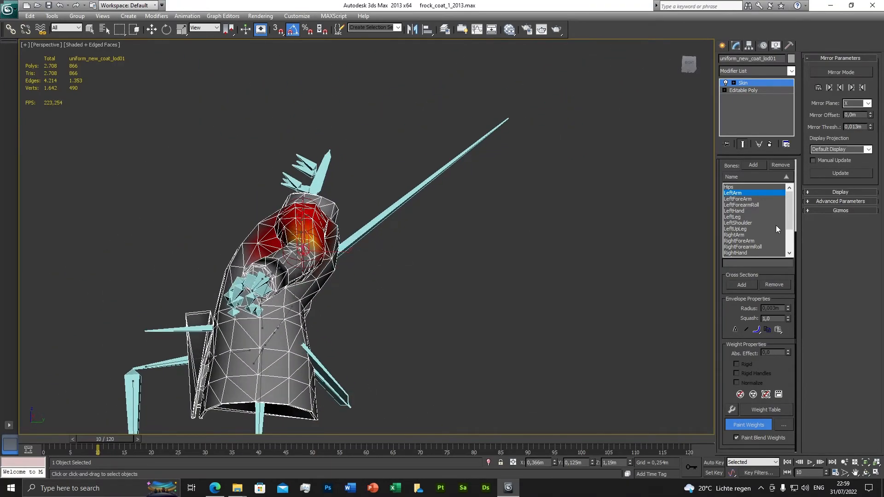
Step: Select the Spine bone and paint its weights across the coat's back and below the left armpit
{"action": "scroll", "coordinate": [775, 225], "scroll_direction": "down", "scroll_amount": 2}
{"action": "left_click", "coordinate": [736, 240]}
{"action": "middle_click_drag", "start_coordinate": [380, 277], "coordinate": [221, 284], "text": "alt"}
{"action": "middle_click_drag", "start_coordinate": [272, 339], "coordinate": [332, 291]}
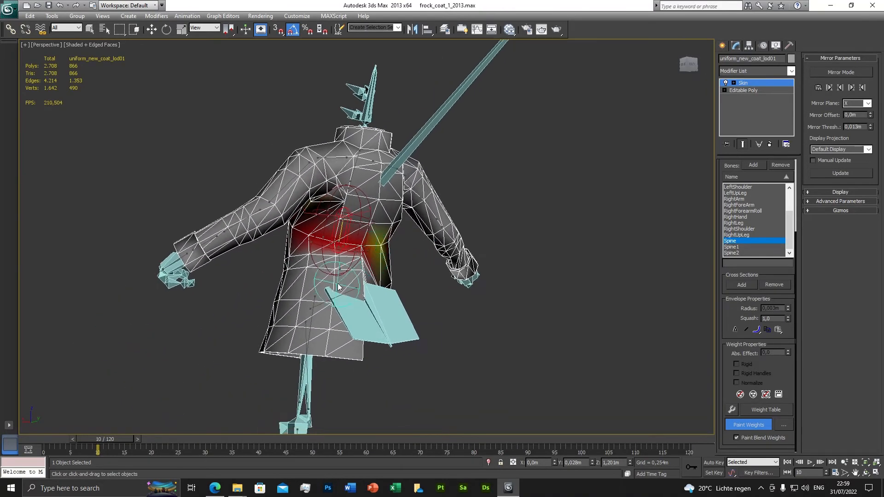
{"action": "scroll", "coordinate": [330, 293], "scroll_direction": "up", "scroll_amount": 3}
{"action": "mouse_move", "coordinate": [298, 216]}
{"action": "left_mouse_down"}
{"action": "mouse_move", "coordinate": [278, 194]}
{"action": "mouse_move", "coordinate": [291, 188]}
{"action": "mouse_move", "coordinate": [296, 202]}
{"action": "left_mouse_up"}
{"action": "mouse_move", "coordinate": [297, 202]}
{"action": "middle_mouse_down", "text": "alt"}
{"action": "mouse_move", "coordinate": [315, 214]}
{"action": "mouse_move", "coordinate": [269, 217]}
{"action": "mouse_move", "coordinate": [280, 222]}
{"action": "mouse_move", "coordinate": [269, 231]}
{"action": "middle_mouse_up", "text": "alt"}
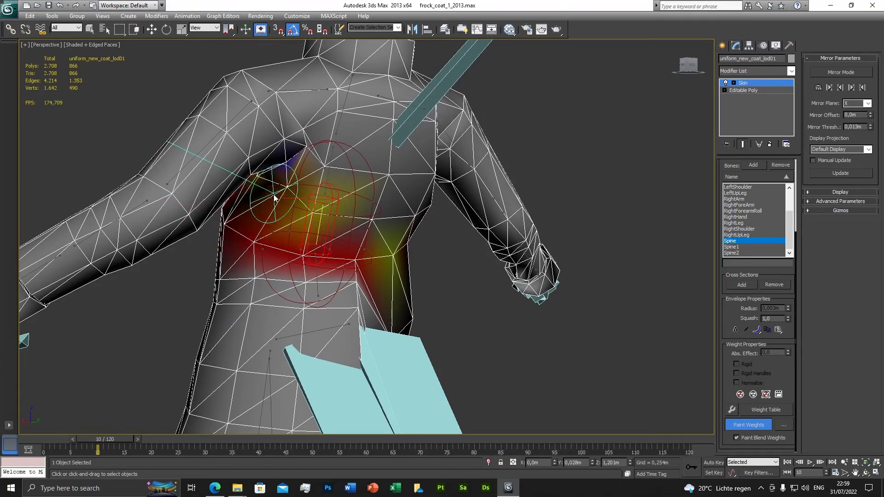
{"action": "mouse_move", "coordinate": [282, 203]}
{"action": "middle_mouse_down", "text": "alt"}
{"action": "mouse_move", "coordinate": [281, 219]}
{"action": "mouse_move", "coordinate": [338, 238]}
{"action": "mouse_move", "coordinate": [409, 231]}
{"action": "mouse_move", "coordinate": [360, 207]}
{"action": "mouse_move", "coordinate": [396, 198]}
{"action": "middle_mouse_up", "text": "alt"}
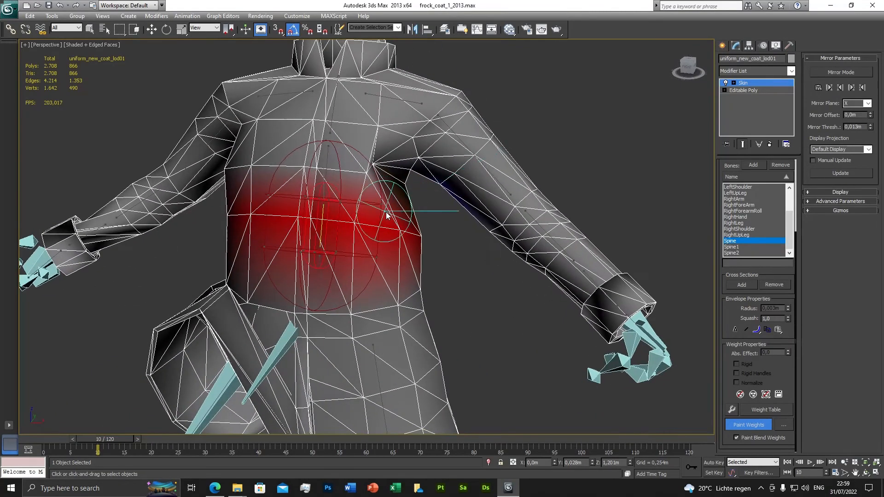
Step: Paint Spine weights on the coat's sides beneath the left and right armpits
{"action": "middle_click_drag", "start_coordinate": [439, 238], "coordinate": [375, 269], "text": "alt"}
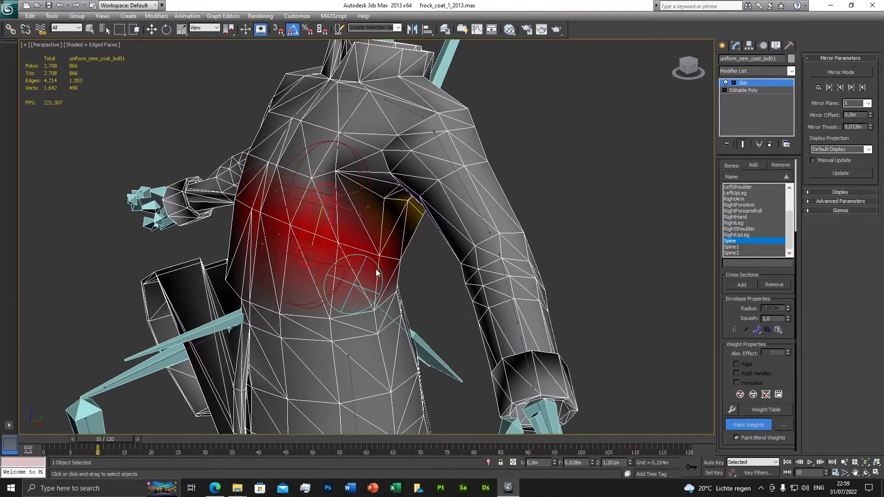
{"action": "mouse_move", "coordinate": [340, 188]}
{"action": "middle_mouse_down", "text": "alt"}
{"action": "mouse_move", "coordinate": [375, 240]}
{"action": "mouse_move", "coordinate": [380, 230]}
{"action": "mouse_move", "coordinate": [369, 216]}
{"action": "mouse_move", "coordinate": [390, 199]}
{"action": "mouse_move", "coordinate": [440, 225]}
{"action": "middle_mouse_up", "text": "alt"}
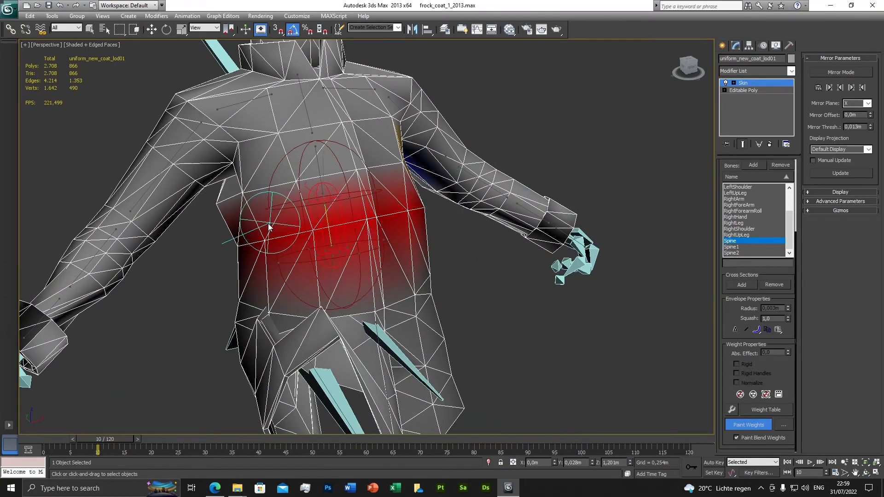
{"action": "middle_click_drag", "start_coordinate": [248, 223], "coordinate": [270, 223], "text": "alt"}
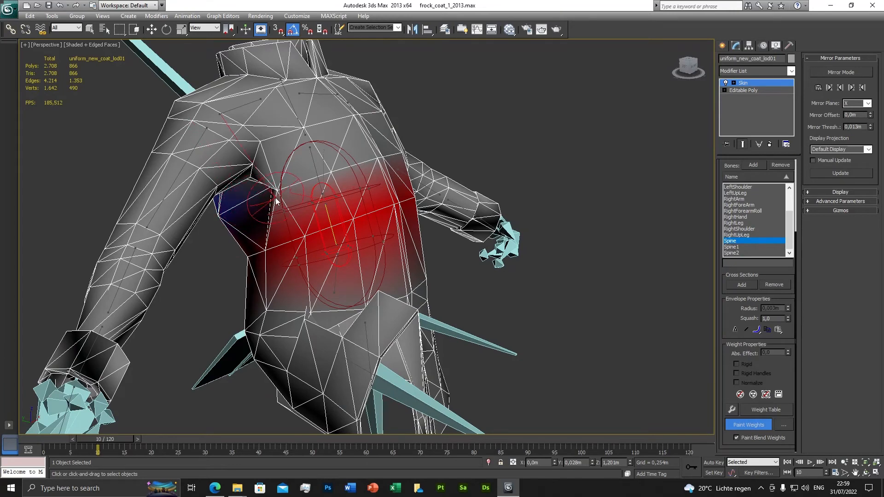
{"action": "mouse_move", "coordinate": [246, 206]}
{"action": "left_mouse_down"}
{"action": "mouse_move", "coordinate": [241, 220]}
{"action": "mouse_move", "coordinate": [258, 208]}
{"action": "left_mouse_up"}
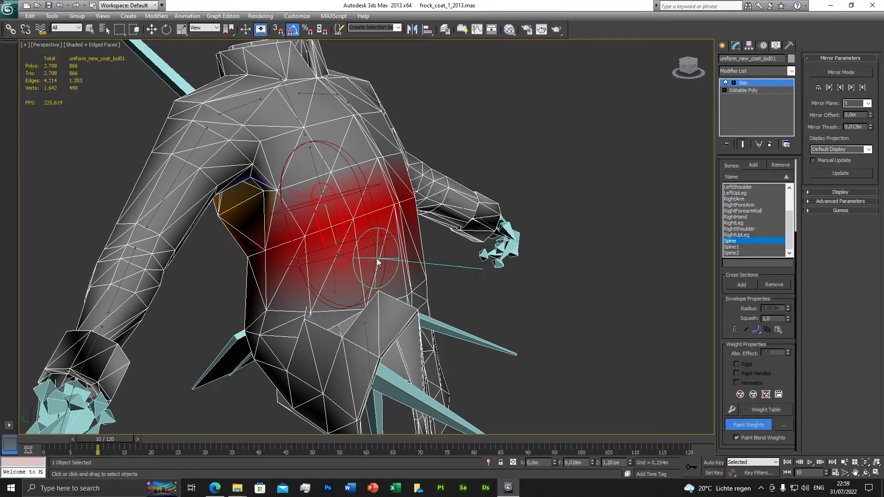
{"action": "scroll", "coordinate": [379, 260], "scroll_direction": "down", "scroll_amount": 5}
{"action": "middle_click_drag", "start_coordinate": [379, 260], "coordinate": [424, 301], "text": "alt"}
{"action": "scroll", "coordinate": [391, 292], "scroll_direction": "up", "scroll_amount": 2}
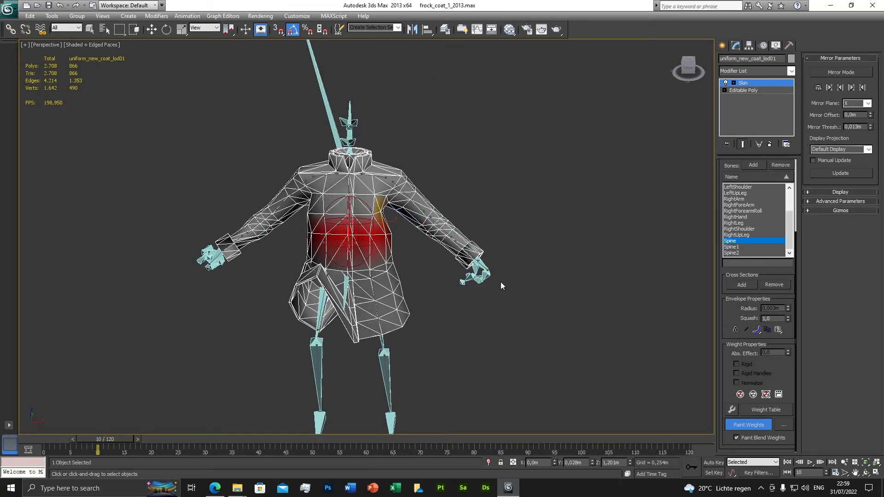
Step: Return the animation to frame 0 and leave Paint Weights and the Skin envelope editing
{"action": "scroll", "coordinate": [501, 282], "scroll_direction": "down", "scroll_amount": 3}
{"action": "left_click_drag", "start_coordinate": [109, 438], "coordinate": [40, 438]}
{"action": "left_click", "coordinate": [748, 424]}
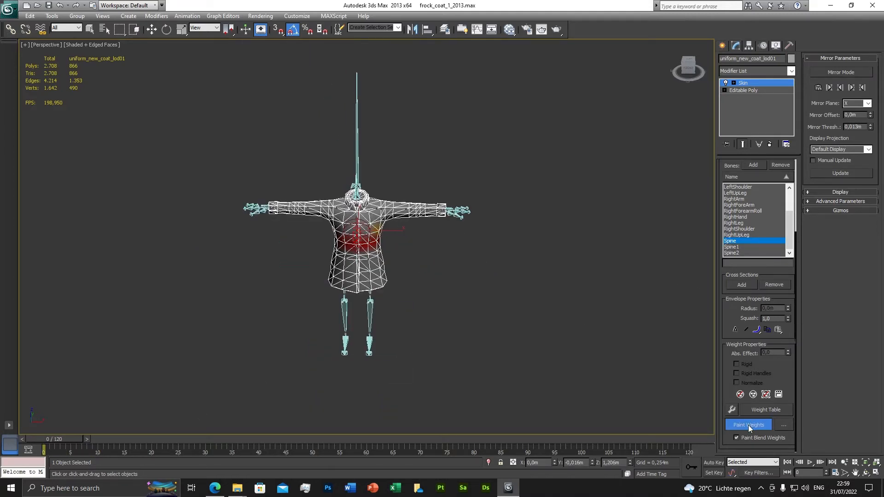
{"action": "key", "text": "w"}
{"action": "scroll", "coordinate": [773, 312], "scroll_direction": "up", "scroll_amount": 3}
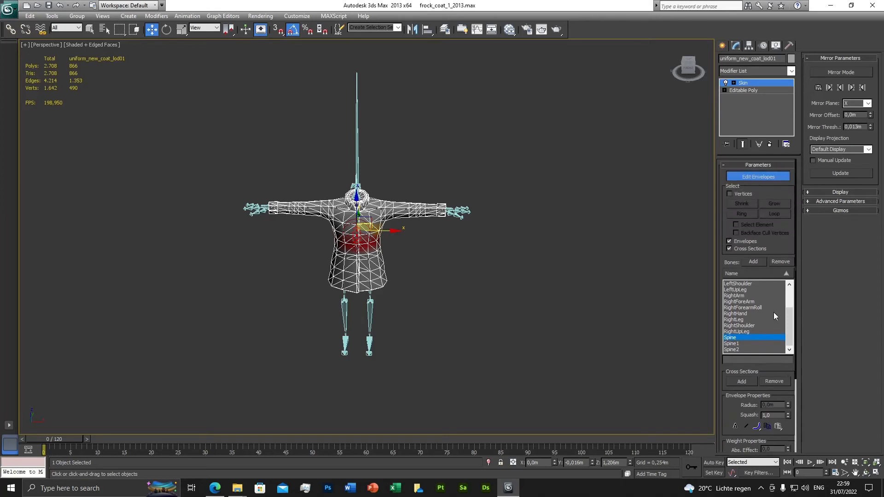
{"action": "left_click", "coordinate": [755, 176]}
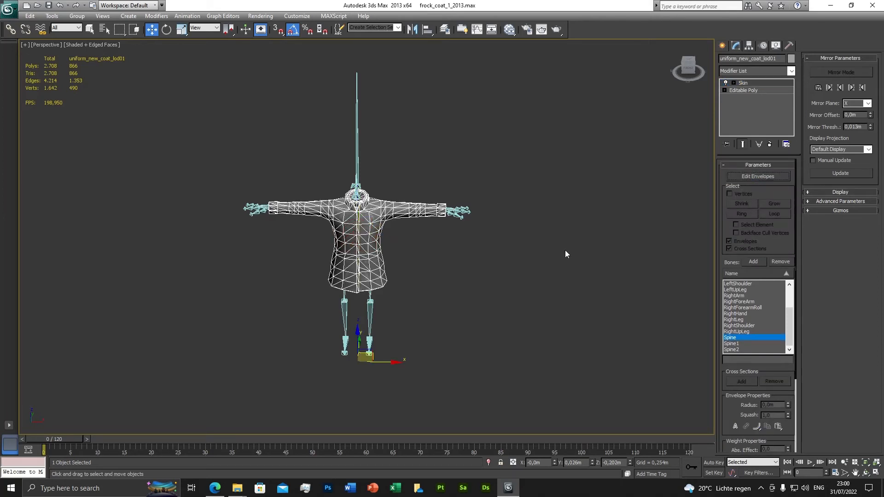
Step: Delete the Skin modifier from the uniform_new_coat_lod01 mesh
{"action": "left_click", "coordinate": [90, 29]}
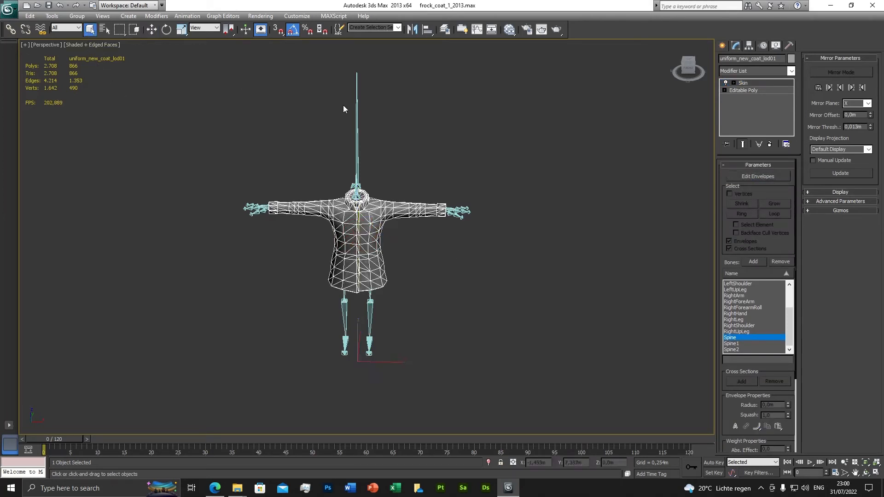
{"action": "right_click", "coordinate": [749, 83]}
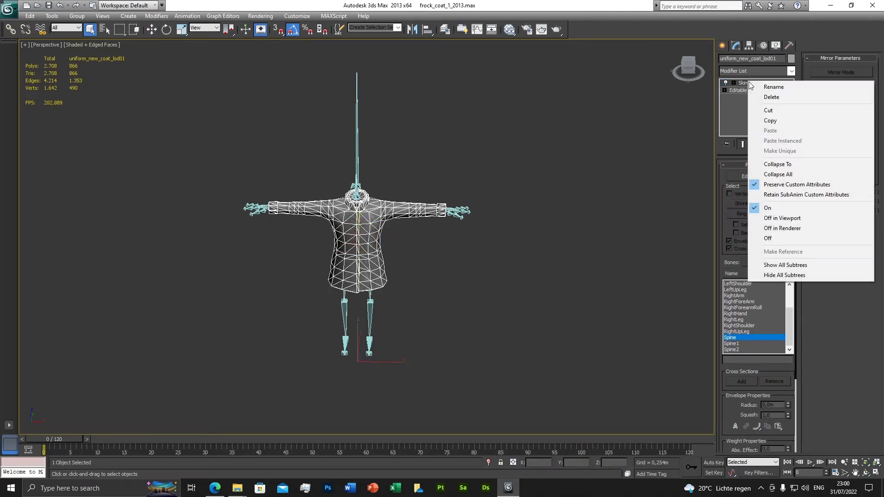
{"action": "left_click", "coordinate": [771, 96]}
Step: Unhide the frock_coat_1_lod01 object in the 0 (default) layer
{"action": "scroll", "coordinate": [489, 256], "scroll_direction": "up", "scroll_amount": 5}
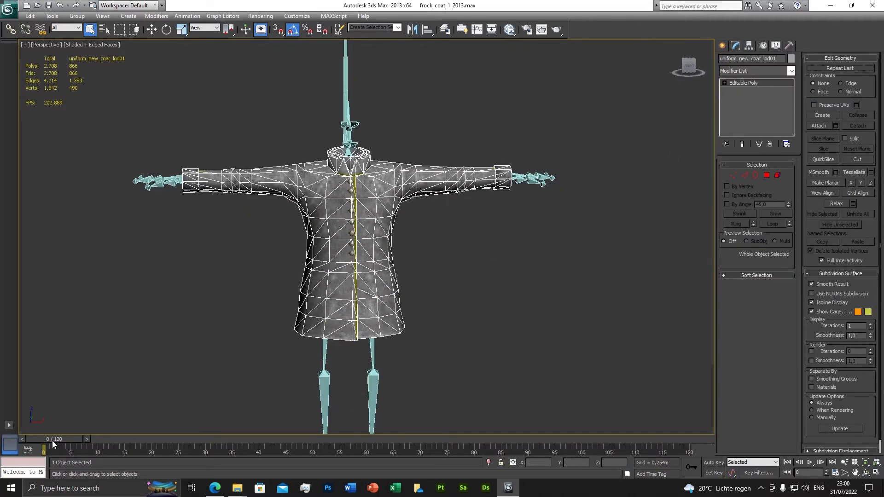
{"action": "left_click_drag", "start_coordinate": [52, 440], "coordinate": [19, 435]}
{"action": "scroll", "coordinate": [401, 275], "scroll_direction": "down", "scroll_amount": 4}
{"action": "scroll", "coordinate": [401, 275], "scroll_direction": "up", "scroll_amount": 4}
{"action": "left_click", "coordinate": [445, 29]}
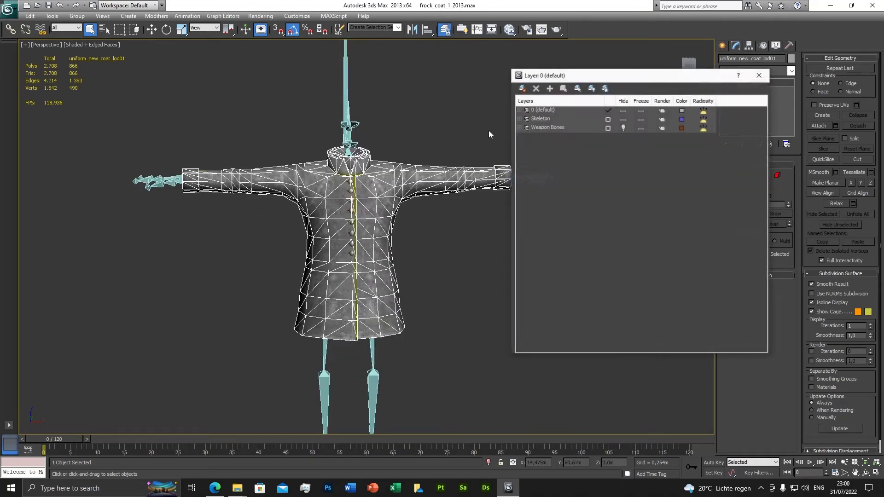
{"action": "left_click", "coordinate": [519, 110]}
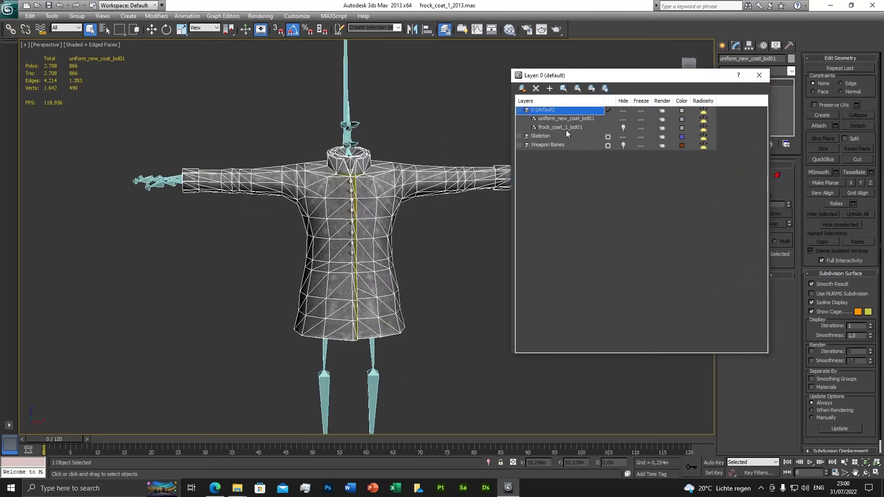
{"action": "left_click", "coordinate": [624, 128]}
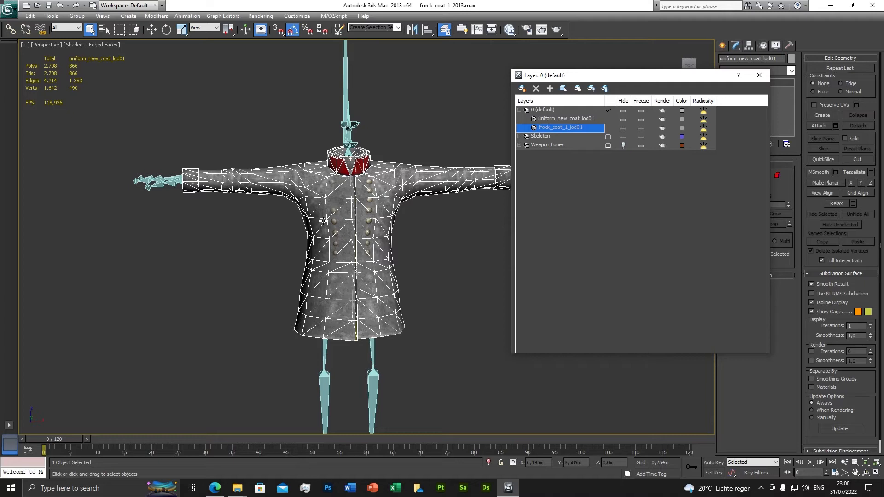
{"action": "left_click", "coordinate": [758, 76]}
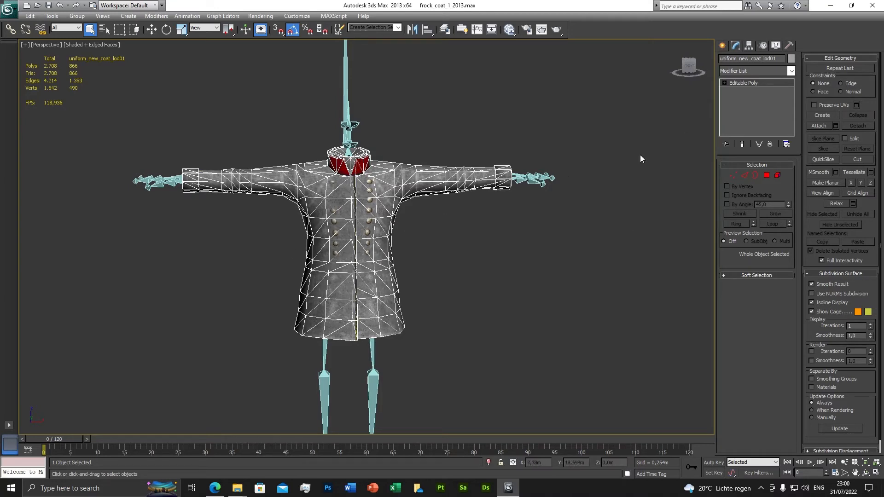
Step: Add a Skin Wrap modifier to the new uniform coat
{"action": "left_click", "coordinate": [791, 71]}
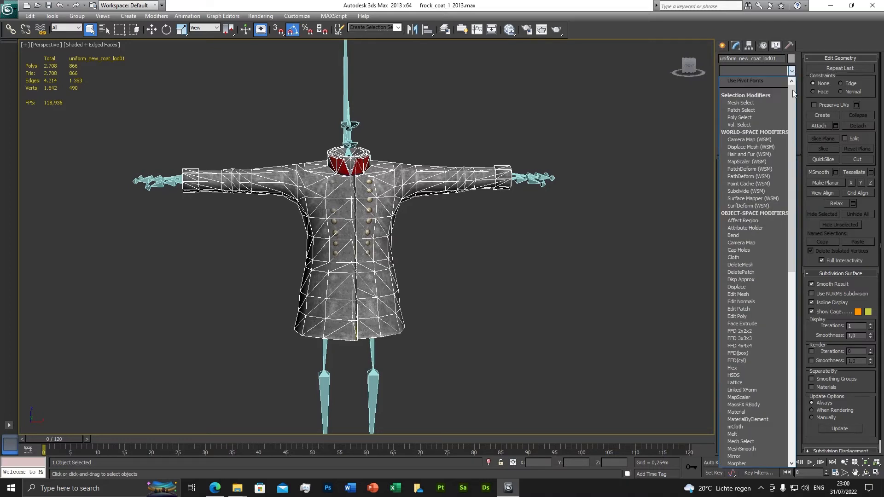
{"action": "left_click_drag", "start_coordinate": [791, 90], "coordinate": [810, 319]}
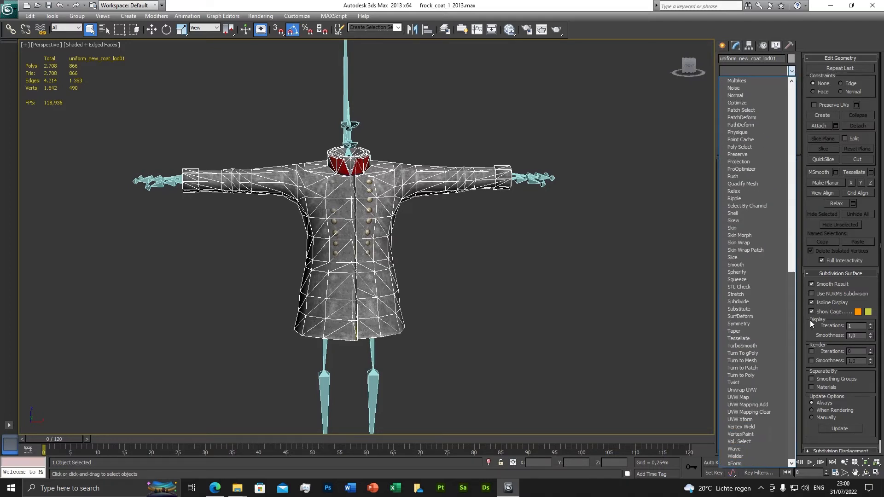
{"action": "left_click", "coordinate": [744, 244]}
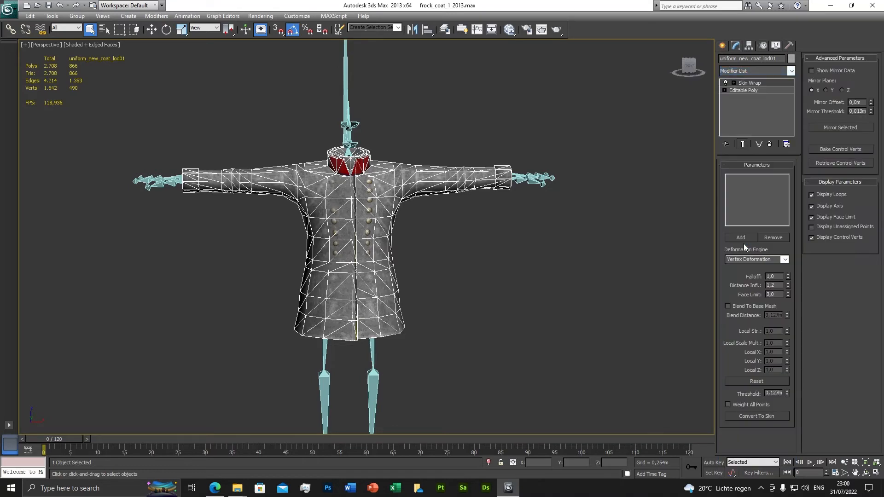
Step: Add frock_coat_1_lod01 as the control object of the Skin Wrap and leave the picking mode
{"action": "left_click", "coordinate": [742, 238]}
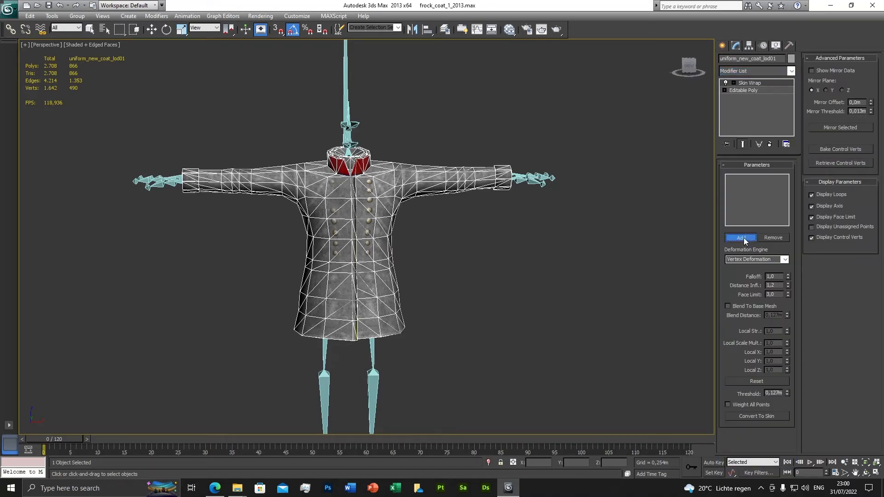
{"action": "left_click", "coordinate": [104, 30]}
{"action": "left_click", "coordinate": [457, 248]}
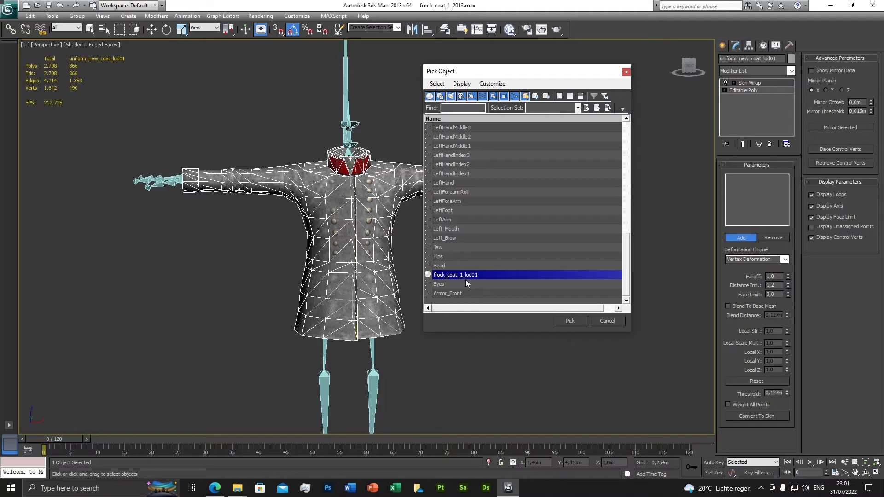
{"action": "left_click", "coordinate": [570, 321]}
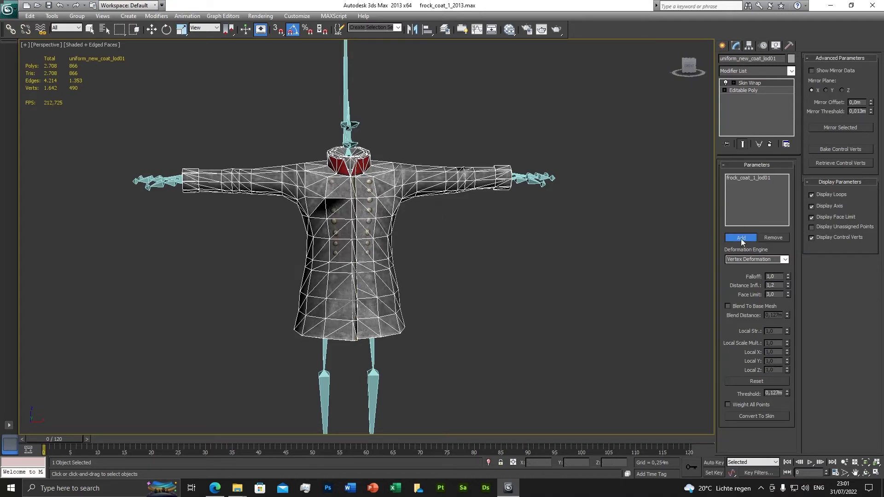
{"action": "key", "text": "w"}
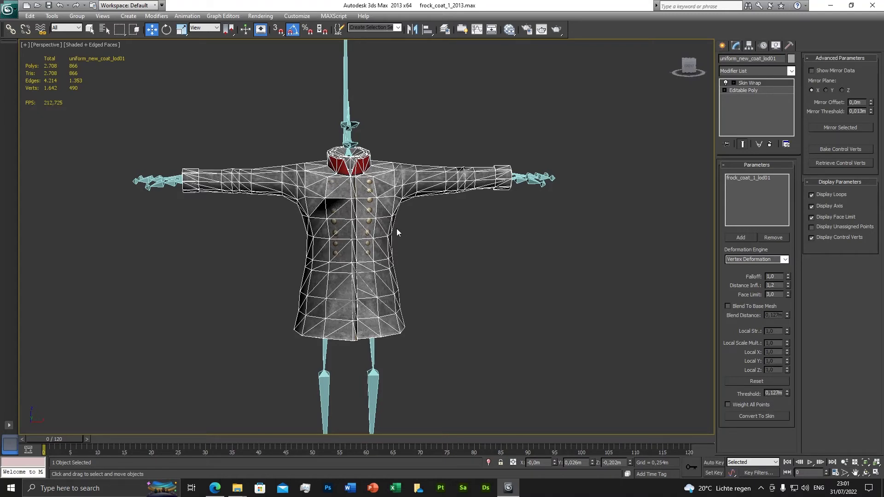
Step: Convert the Skin Wrap to a Skin modifier and delete the leftover Skin Wrap modifier
{"action": "left_click", "coordinate": [763, 416]}
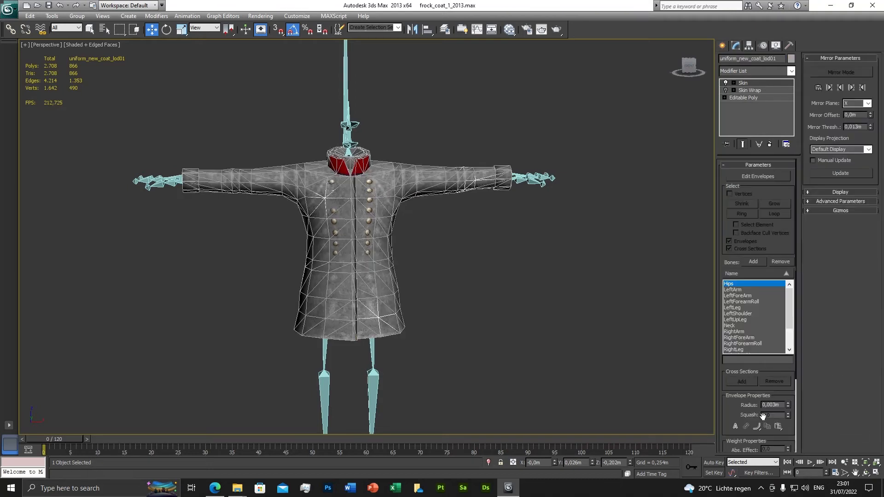
{"action": "right_click", "coordinate": [748, 94]}
{"action": "left_click", "coordinate": [771, 105]}
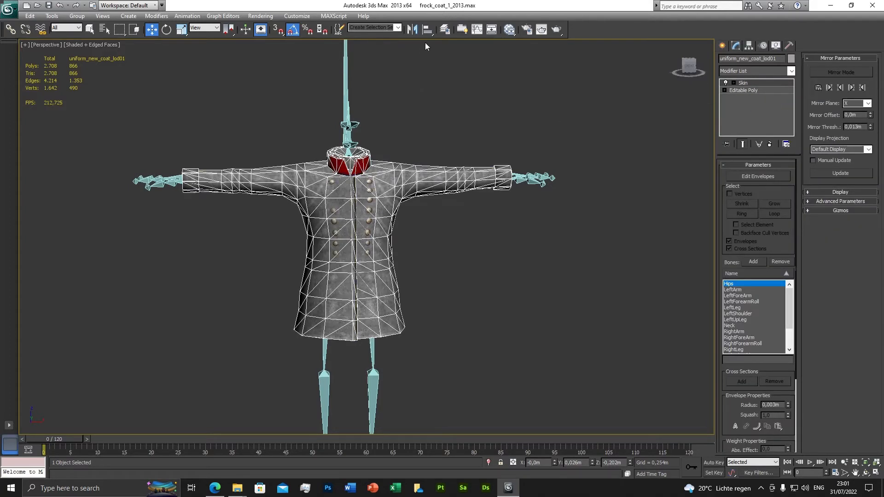
Step: Hide the frock_coat_1_lod01 object in the 0 (default) layer, keeping the Skeleton layer visible
{"action": "left_click", "coordinate": [444, 30]}
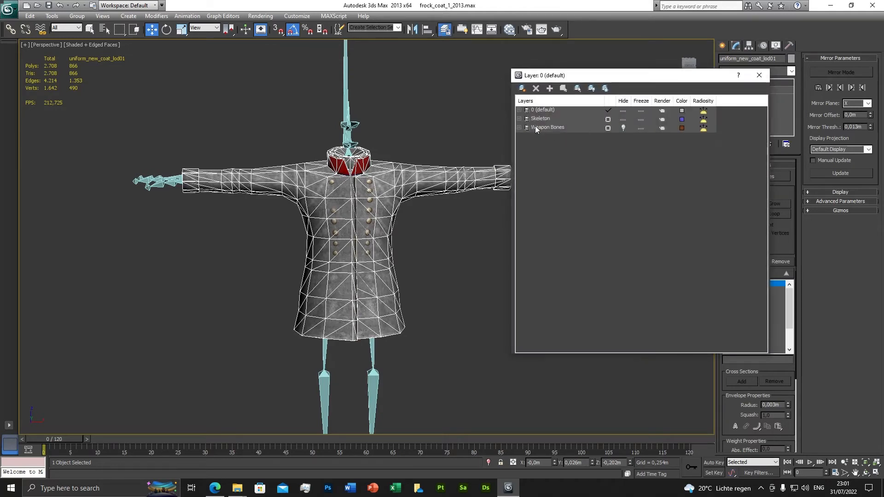
{"action": "left_click", "coordinate": [520, 110]}
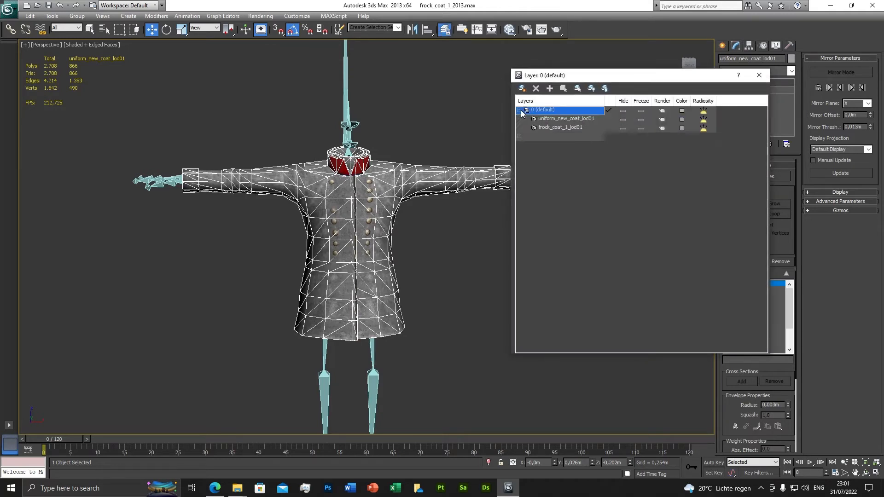
{"action": "left_click", "coordinate": [622, 127]}
{"action": "left_click", "coordinate": [623, 137]}
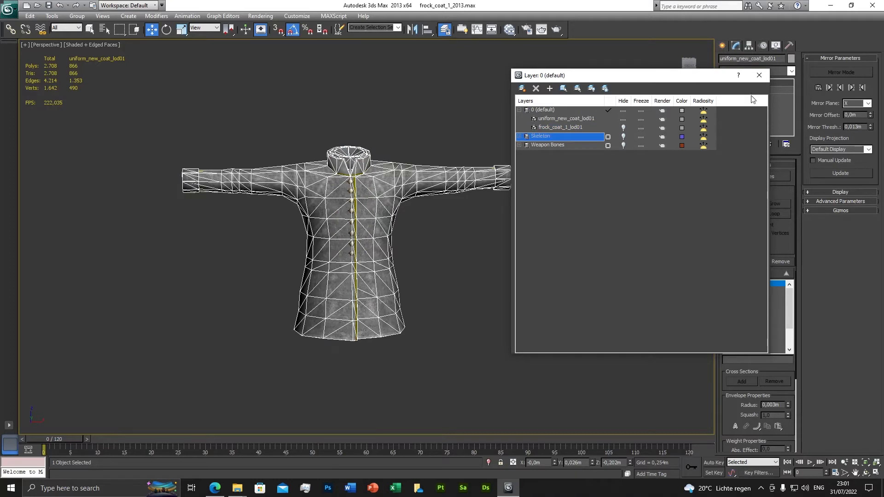
{"action": "left_click", "coordinate": [623, 137]}
{"action": "left_click", "coordinate": [758, 76]}
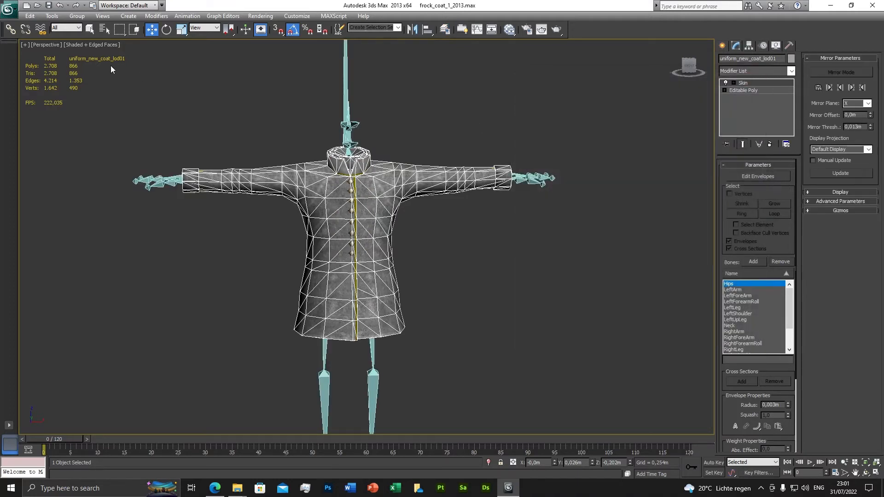
Step: Turn off Edged Faces in the viewport and scrub the animation to frame 58 and back to 0 to inspect the coat's deformation
{"action": "left_click", "coordinate": [89, 45]}
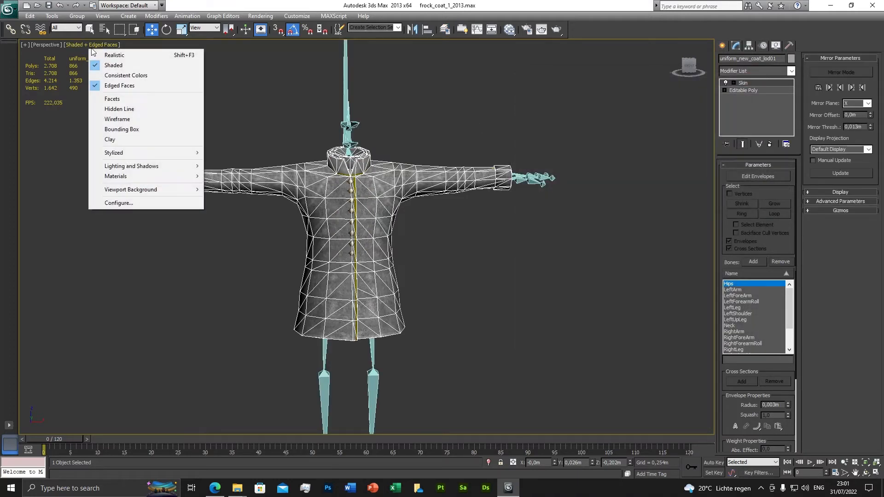
{"action": "left_click", "coordinate": [112, 86]}
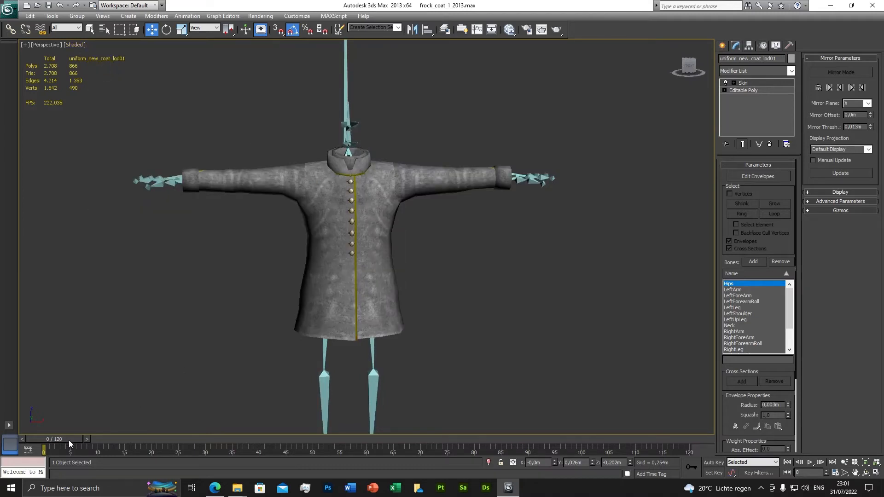
{"action": "left_click_drag", "start_coordinate": [69, 440], "coordinate": [377, 438]}
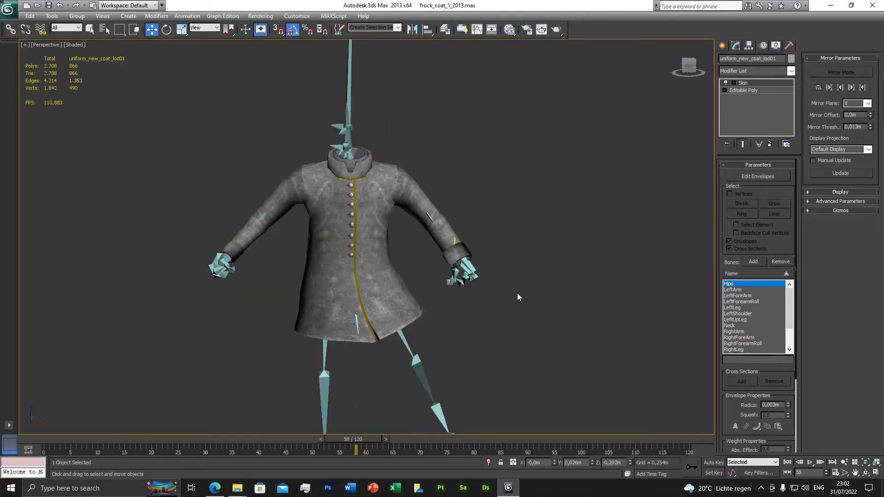
{"action": "mouse_move", "coordinate": [517, 293]}
{"action": "middle_mouse_down", "text": "alt"}
{"action": "mouse_move", "coordinate": [334, 290]}
{"action": "mouse_move", "coordinate": [683, 289]}
{"action": "mouse_move", "coordinate": [508, 284]}
{"action": "mouse_move", "coordinate": [505, 294]}
{"action": "middle_mouse_up", "text": "alt"}
{"action": "left_click_drag", "start_coordinate": [363, 437], "coordinate": [60, 423]}
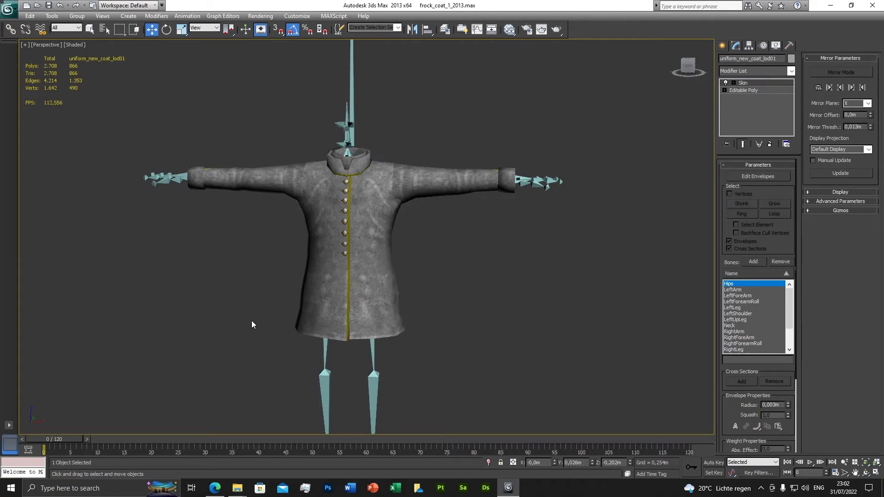
{"action": "middle_click_drag", "start_coordinate": [251, 321], "coordinate": [278, 305], "text": "alt"}
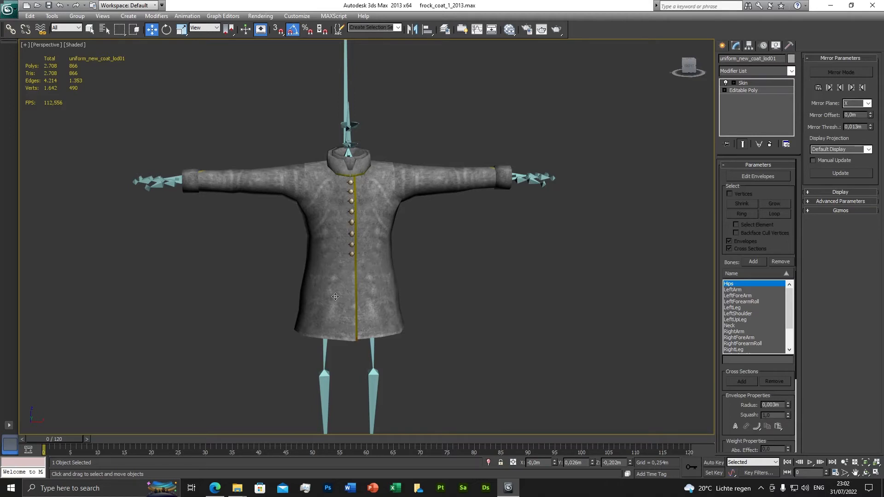
{"action": "mouse_move", "coordinate": [335, 297]}
{"action": "middle_mouse_down", "text": "alt"}
{"action": "mouse_move", "coordinate": [221, 297]}
{"action": "mouse_move", "coordinate": [311, 291]}
{"action": "mouse_move", "coordinate": [405, 297]}
{"action": "mouse_move", "coordinate": [406, 305]}
{"action": "mouse_move", "coordinate": [321, 307]}
{"action": "mouse_move", "coordinate": [276, 325]}
{"action": "mouse_move", "coordinate": [283, 324]}
{"action": "mouse_move", "coordinate": [266, 296]}
{"action": "mouse_move", "coordinate": [358, 302]}
{"action": "mouse_move", "coordinate": [263, 292]}
{"action": "mouse_move", "coordinate": [378, 316]}
{"action": "mouse_move", "coordinate": [348, 302]}
{"action": "middle_mouse_up", "text": "alt"}
{"action": "scroll", "coordinate": [313, 309], "scroll_direction": "down", "scroll_amount": 5}
{"action": "scroll", "coordinate": [357, 302], "scroll_direction": "up", "scroll_amount": 4}
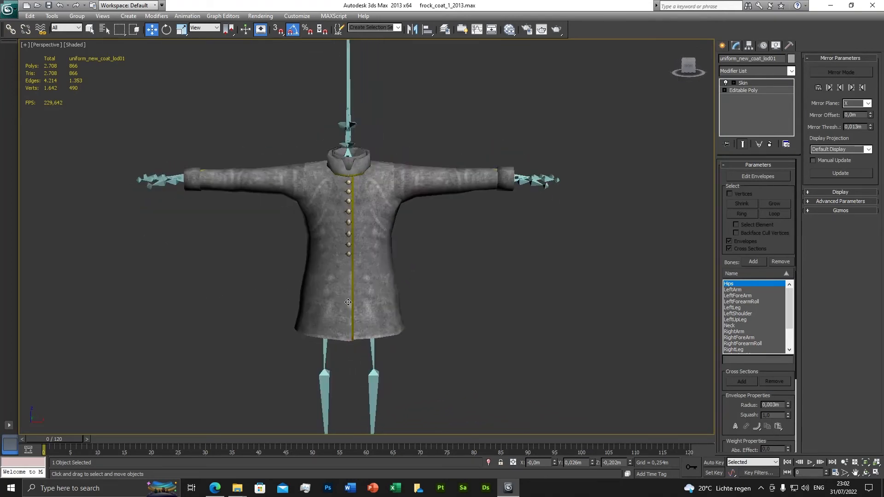
{"action": "middle_click_drag", "start_coordinate": [415, 278], "coordinate": [415, 298], "text": "alt"}
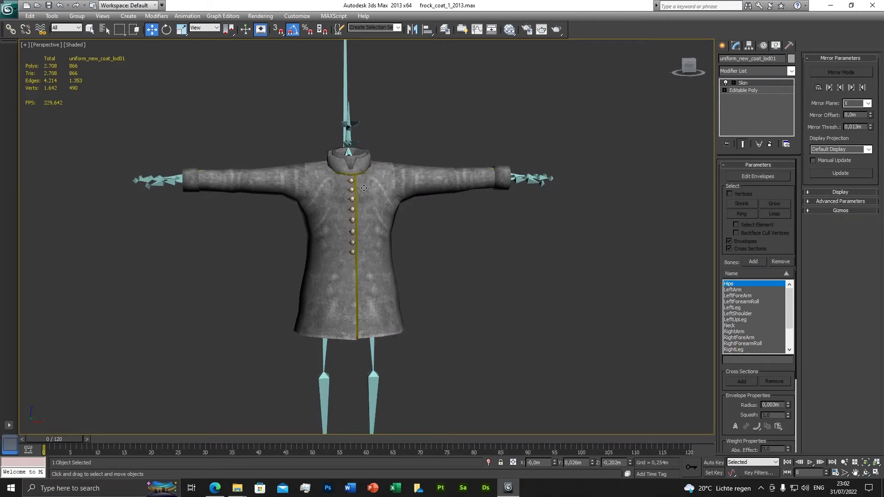
Step: Check the visibility of the objects in the 0 (default) layer
{"action": "left_click", "coordinate": [445, 31]}
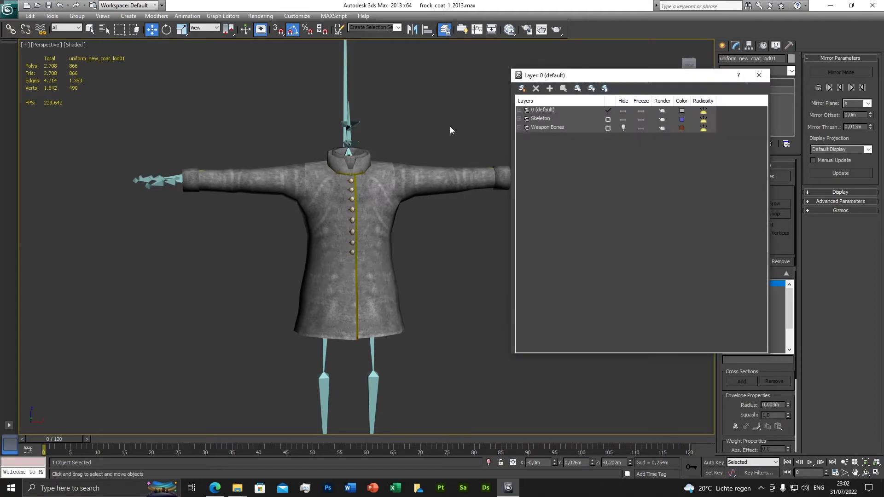
{"action": "left_click", "coordinate": [518, 110]}
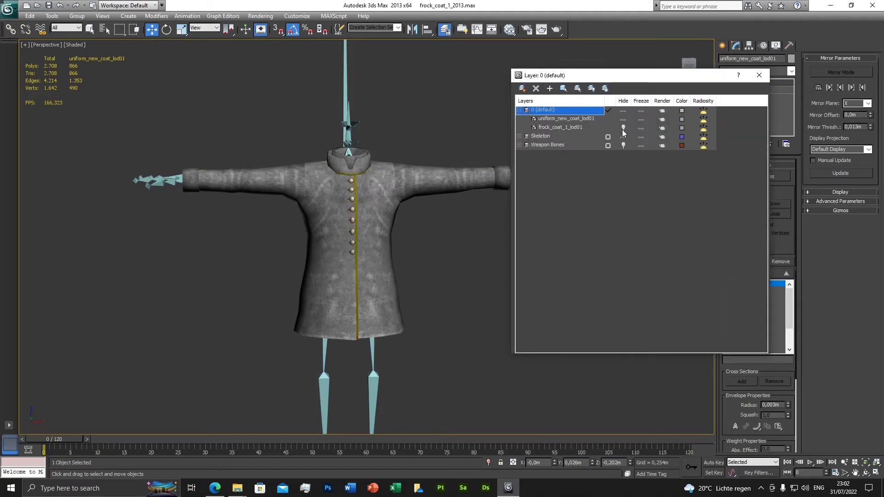
{"action": "left_click", "coordinate": [762, 76]}
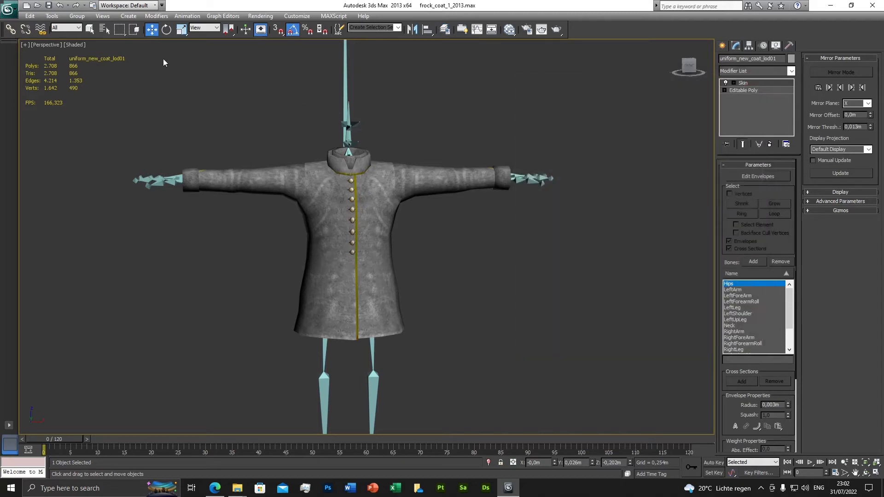
Step: Save the scene as a new 3ds Max file named uniform_new_2013 in the frock_uniform folder
{"action": "left_click", "coordinate": [9, 8]}
{"action": "left_click", "coordinate": [35, 114]}
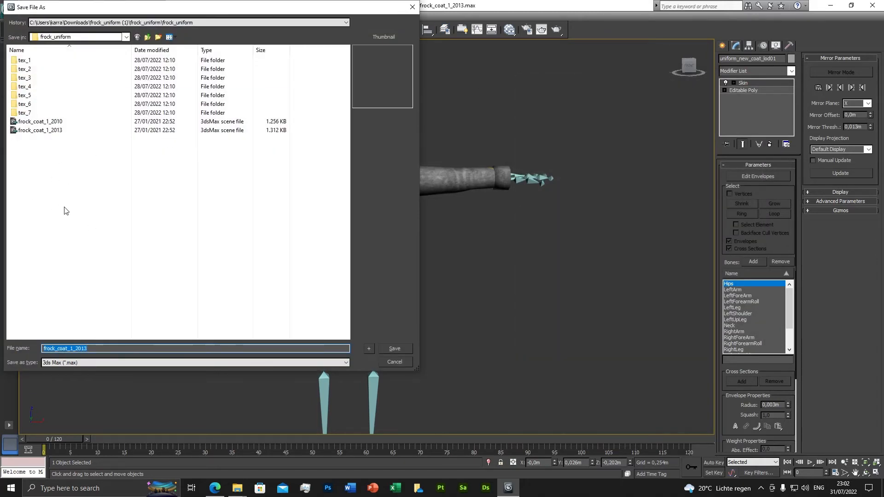
{"action": "type", "text": "uniform_new_2013"}
{"action": "left_click", "coordinate": [392, 348]}
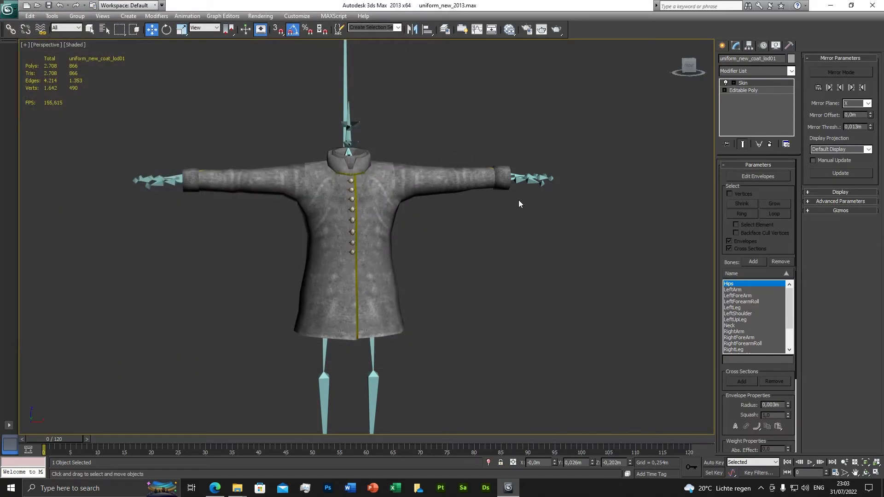
Step: Unhide the frock_coat_1_lod01 object in the 0 (default) layer and delete it from the scene
{"action": "left_click", "coordinate": [443, 30]}
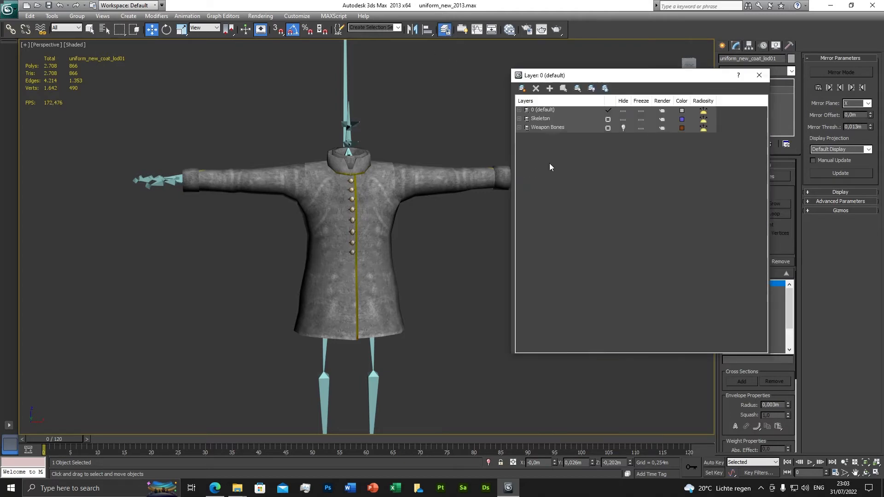
{"action": "left_click", "coordinate": [519, 110]}
{"action": "left_click", "coordinate": [623, 128]}
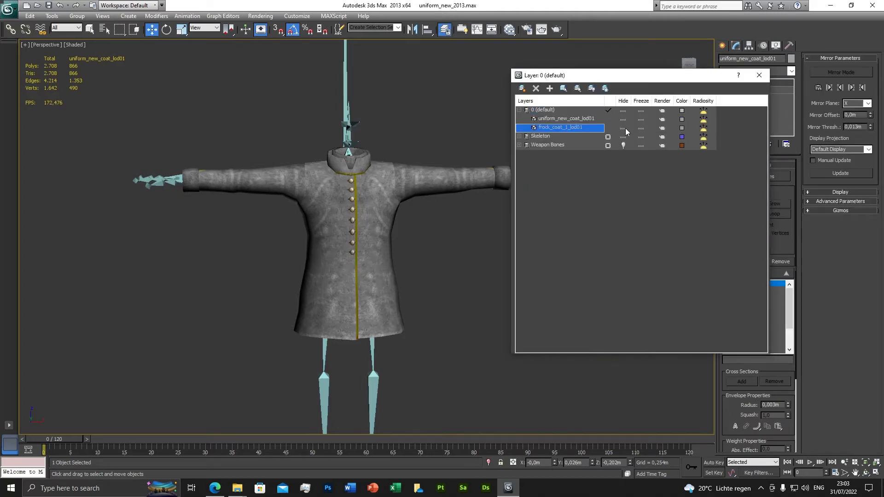
{"action": "right_click", "coordinate": [581, 128]}
{"action": "left_click", "coordinate": [603, 220]}
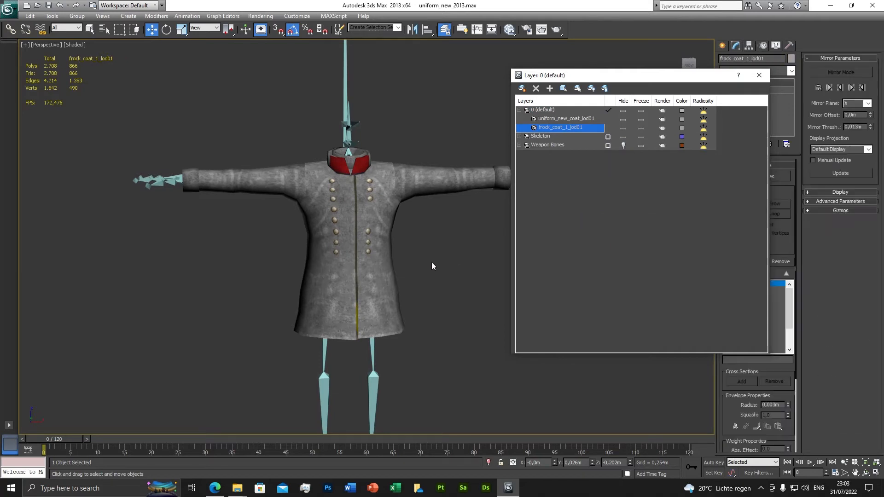
{"action": "key", "text": "Delete"}
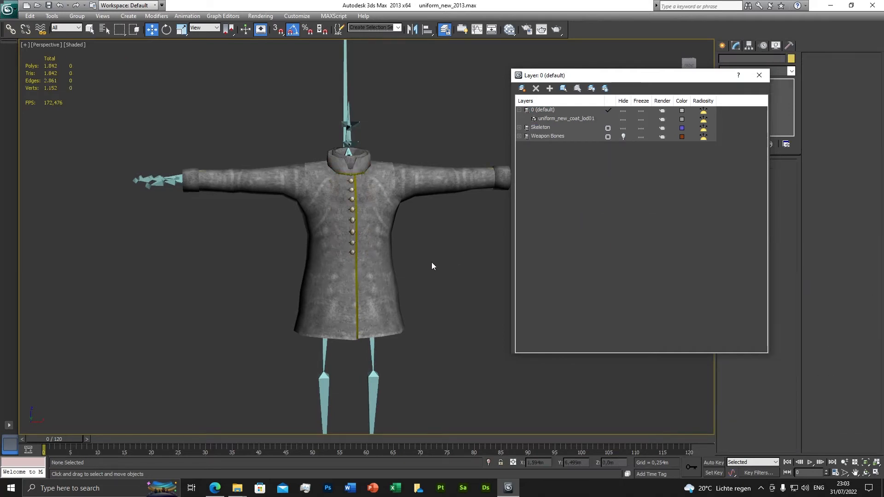
{"action": "left_click", "coordinate": [759, 75]}
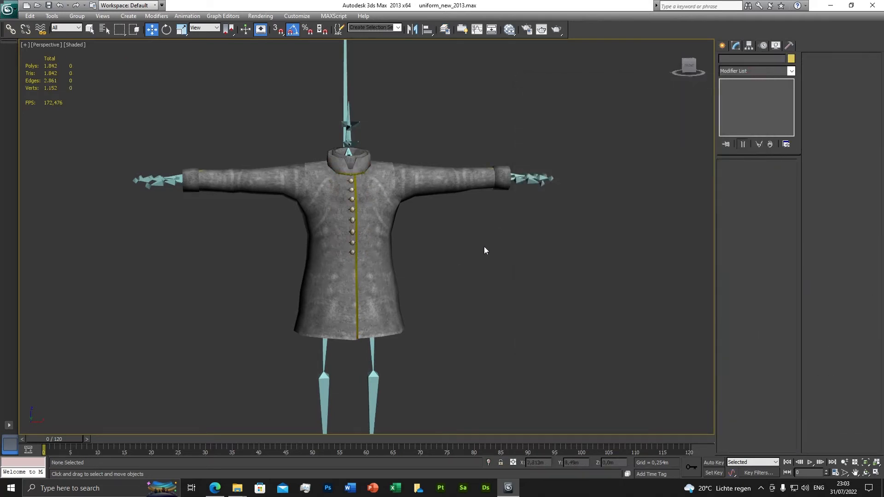
Step: Clone the new uniform coat as a copy named uniform_new_coat_lod02 and delete the copy's Skin modifier
{"action": "left_click", "coordinate": [89, 29]}
{"action": "left_click", "coordinate": [317, 217]}
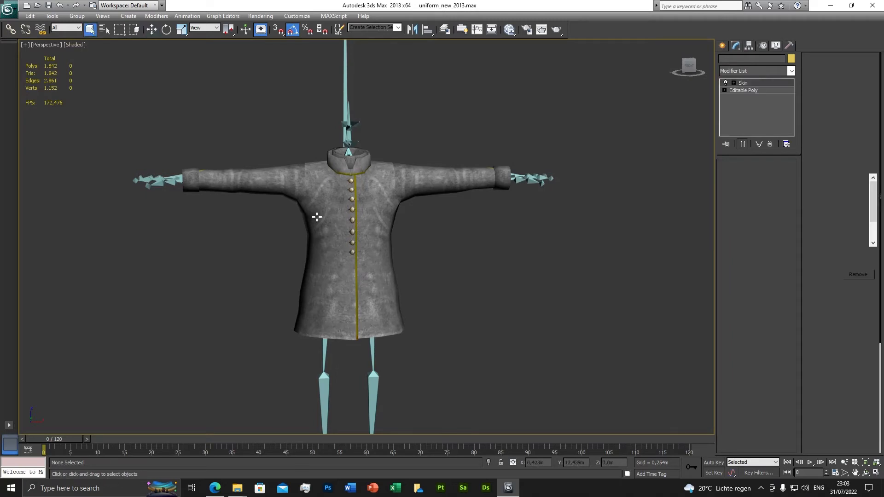
{"action": "right_click", "coordinate": [515, 239]}
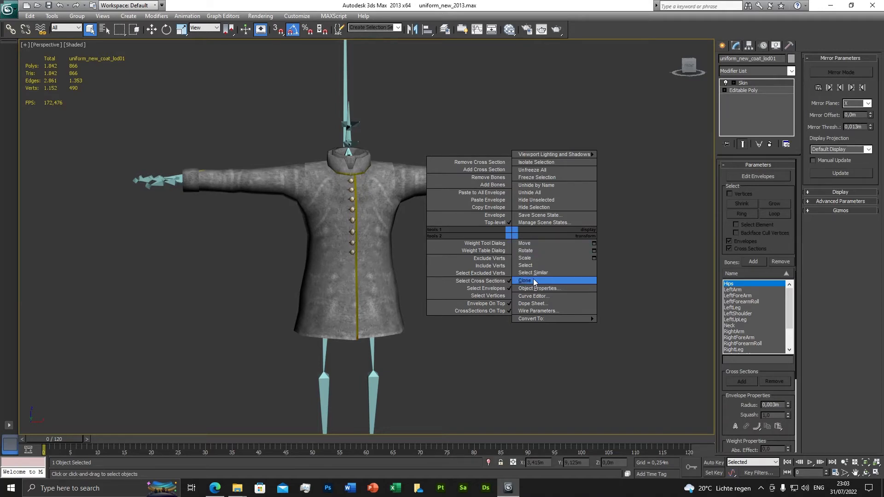
{"action": "left_click", "coordinate": [533, 279]}
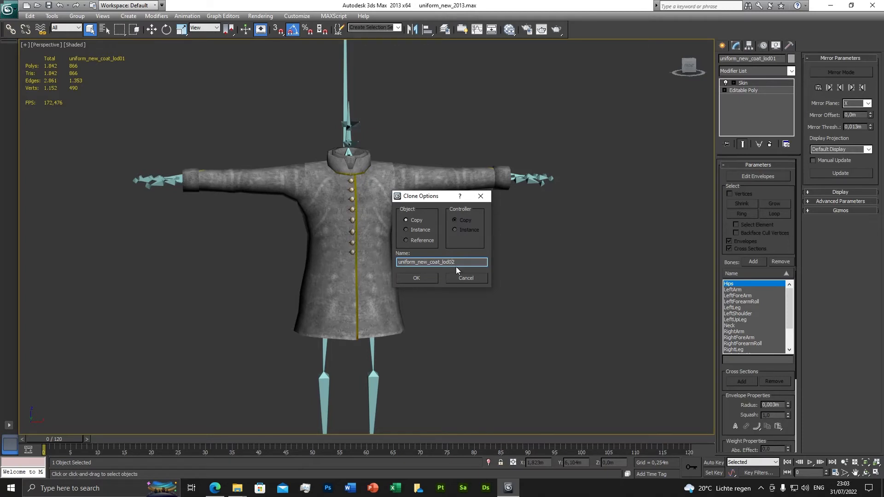
{"action": "left_click", "coordinate": [416, 278]}
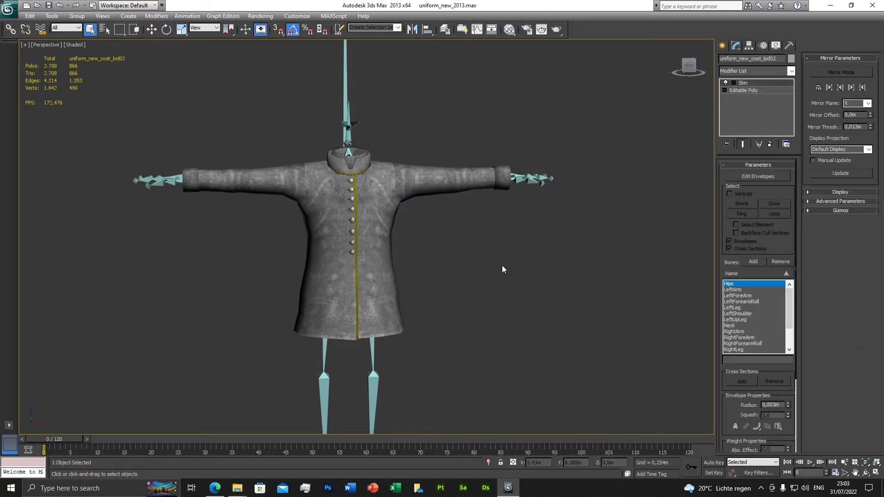
{"action": "right_click", "coordinate": [746, 84]}
{"action": "left_click", "coordinate": [750, 94]}
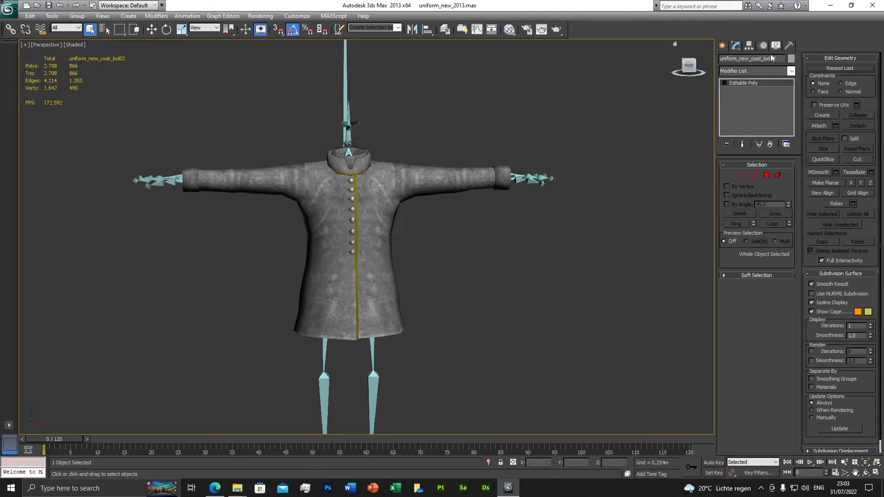
Step: Clone uniform_new_coat_lod02 as a copy named uniform_new_coat_lod03
{"action": "right_click", "coordinate": [542, 131]}
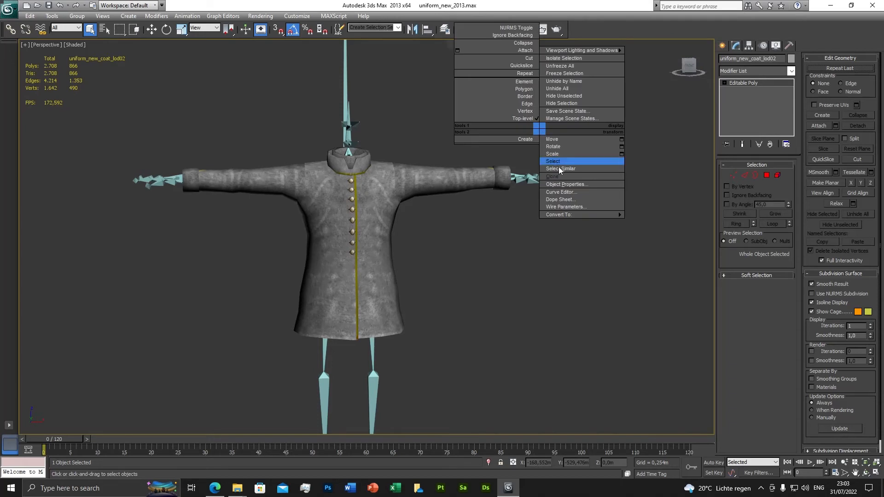
{"action": "left_click", "coordinate": [557, 177]}
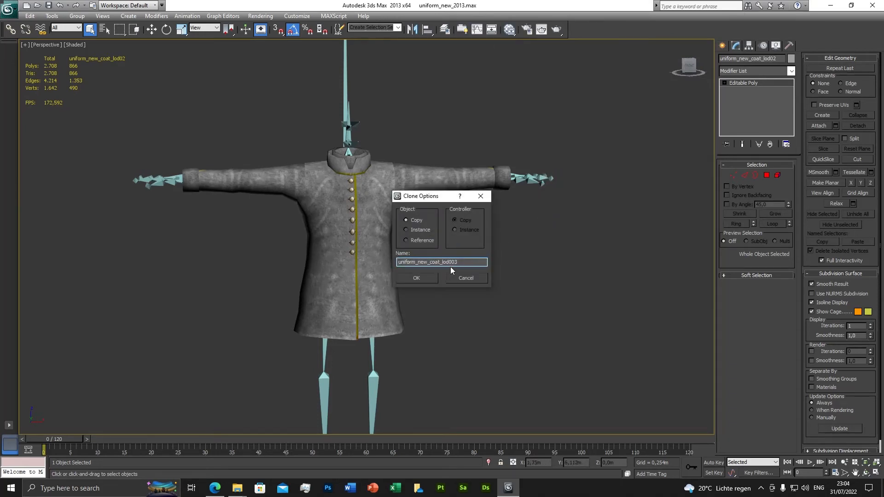
{"action": "key", "text": "BackSpace"}
{"action": "key", "text": "Return"}
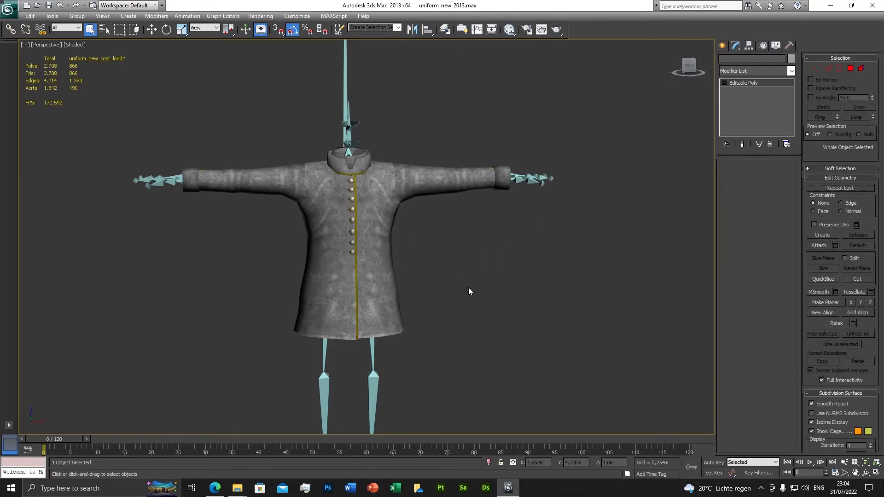
Step: Clone uniform_new_coat_lod03 as a copy named uniform_new_coat_lod04
{"action": "right_click", "coordinate": [516, 243]}
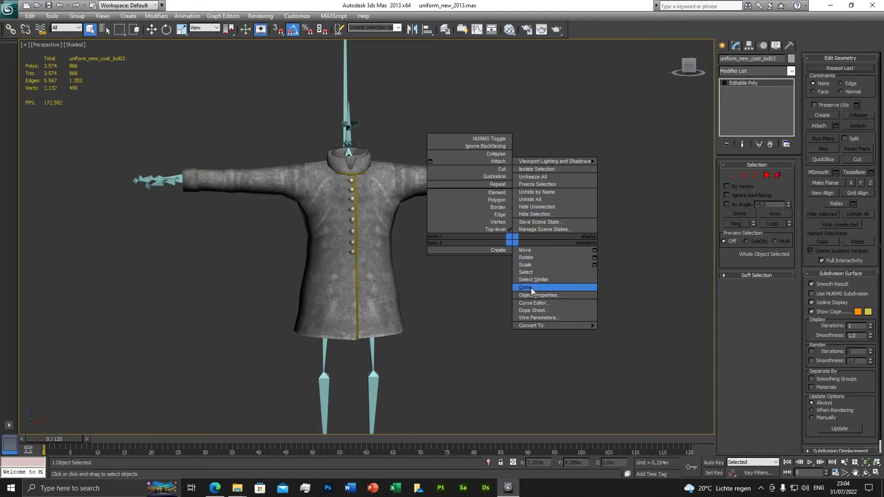
{"action": "left_click", "coordinate": [518, 286]}
{"action": "left_click", "coordinate": [456, 262]}
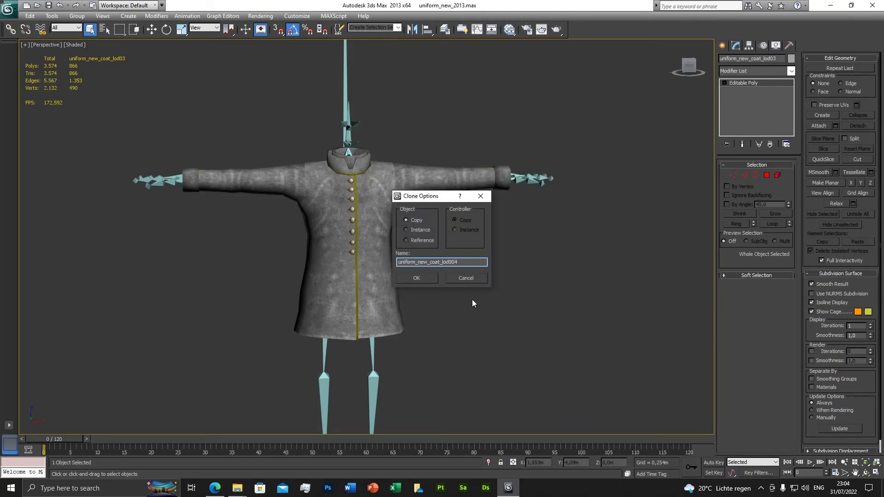
{"action": "key", "text": "BackSpace"}
{"action": "key", "text": "Return"}
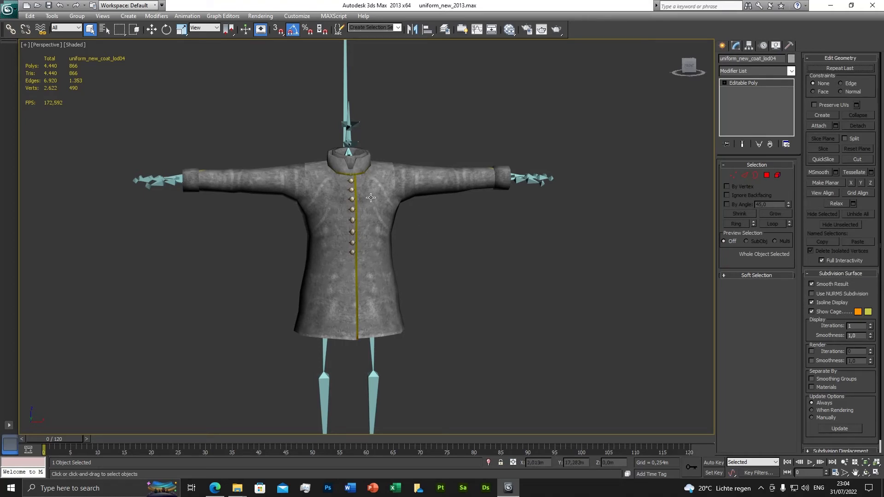
{"action": "left_click", "coordinate": [509, 257]}
{"action": "right_click", "coordinate": [509, 257]}
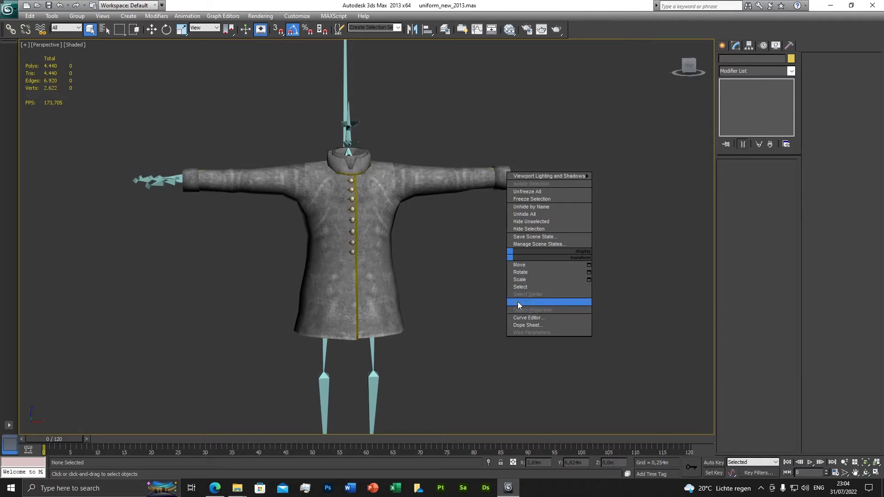
{"action": "left_click", "coordinate": [433, 283]}
{"action": "left_click", "coordinate": [384, 246]}
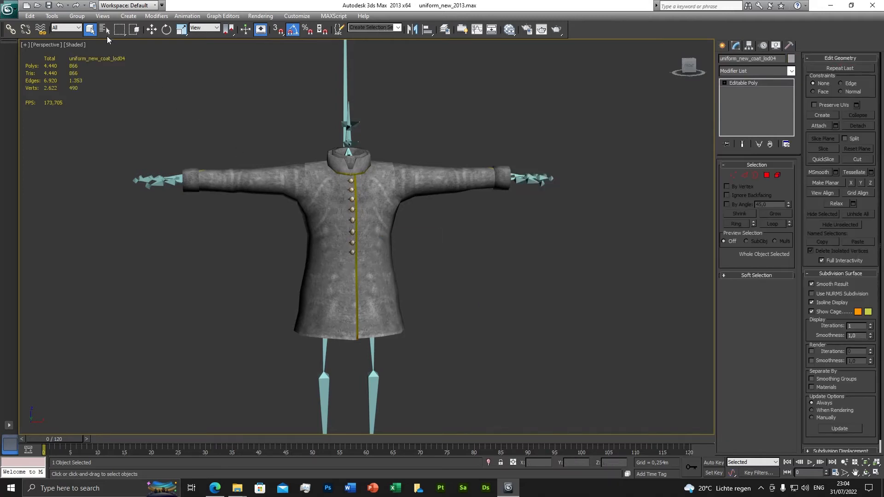
Step: Hide uniform_new_coat_lod01, lod02 and lod03 in the 0 (default) layer, along with the whole Skeleton layer
{"action": "left_click", "coordinate": [105, 30]}
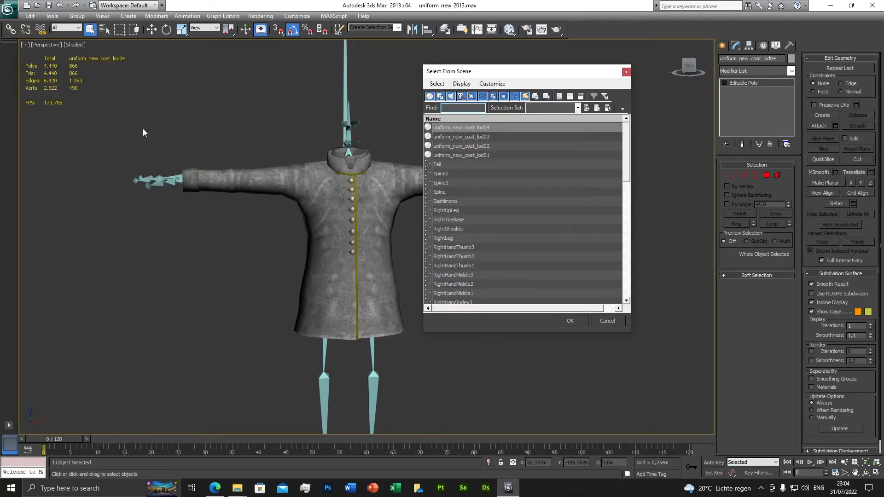
{"action": "double_click", "coordinate": [482, 156]}
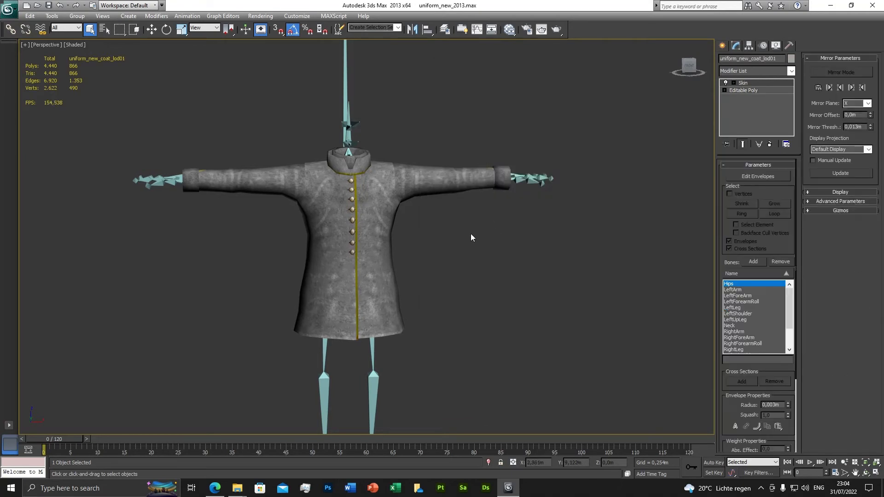
{"action": "right_click", "coordinate": [483, 230]}
{"action": "left_click", "coordinate": [445, 29]}
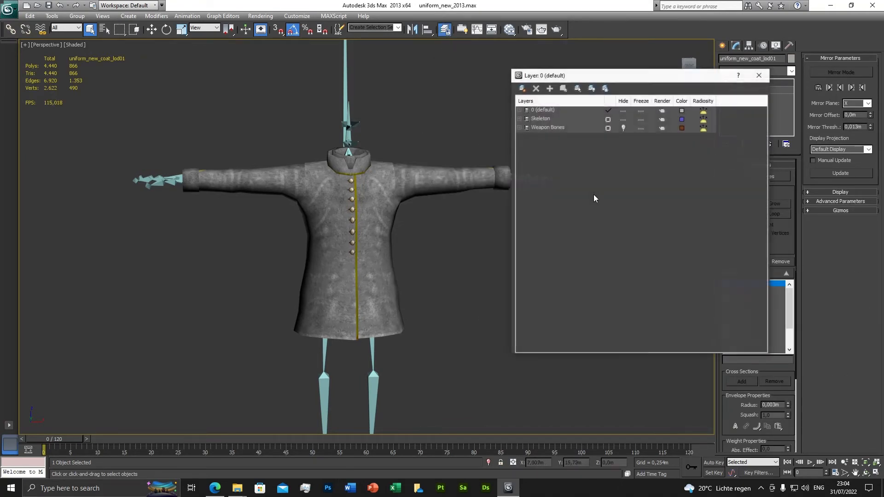
{"action": "left_click", "coordinate": [519, 111]}
{"action": "left_click", "coordinate": [623, 127]}
{"action": "left_click", "coordinate": [623, 137]}
{"action": "left_click", "coordinate": [623, 146]}
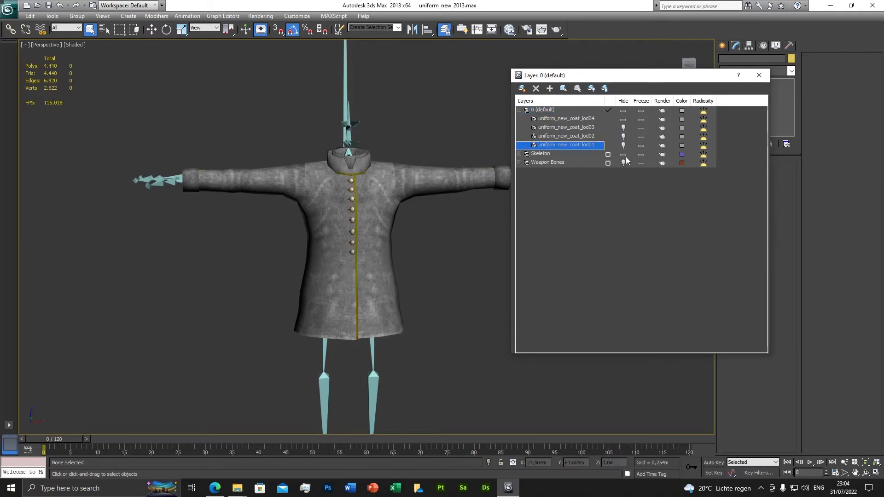
{"action": "left_click", "coordinate": [623, 154]}
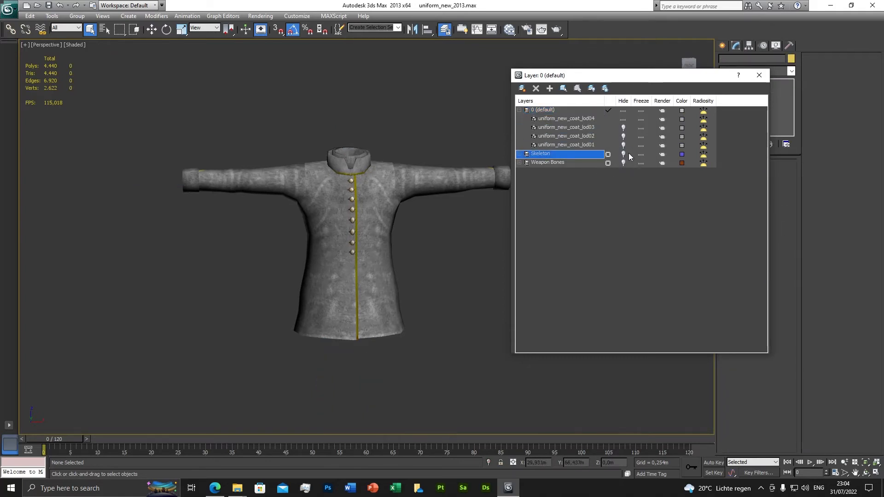
Step: Select uniform_new_coat_lod04 and add a ProOptimizer modifier to it with Keep Textures enabled
{"action": "left_click", "coordinate": [579, 121]}
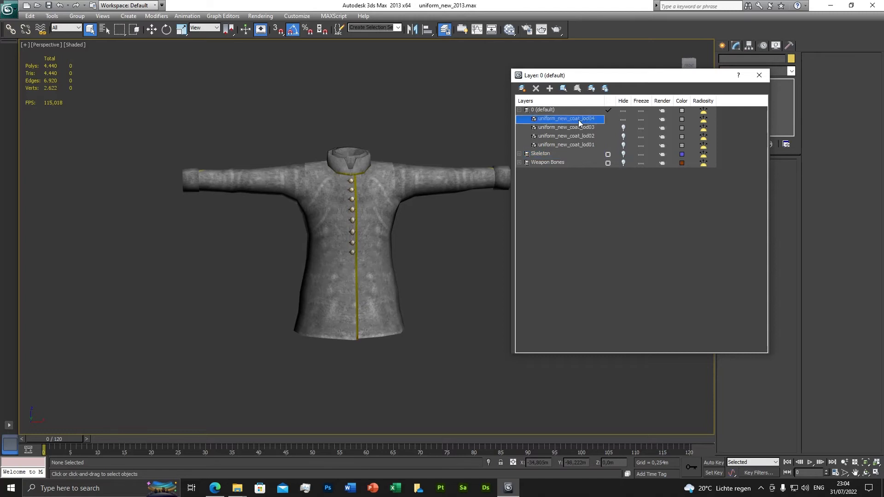
{"action": "right_click", "coordinate": [577, 120]}
{"action": "left_click", "coordinate": [641, 210]}
{"action": "left_click", "coordinate": [758, 75]}
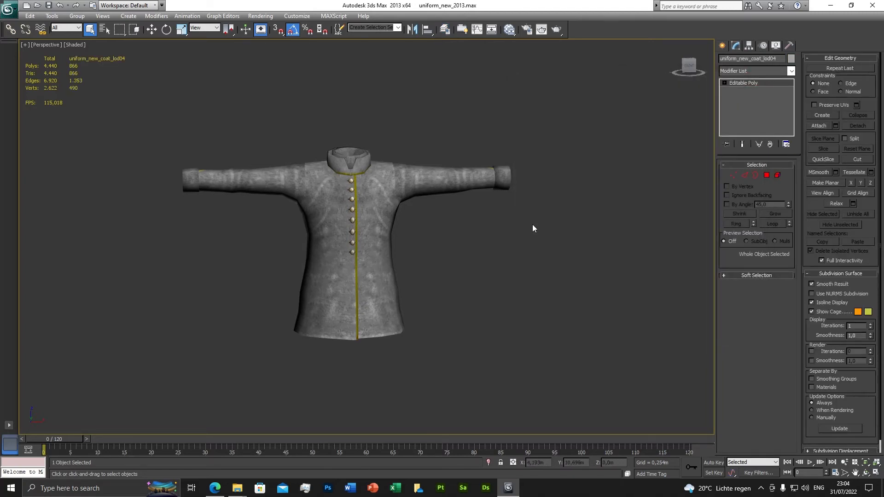
{"action": "left_click", "coordinate": [792, 72]}
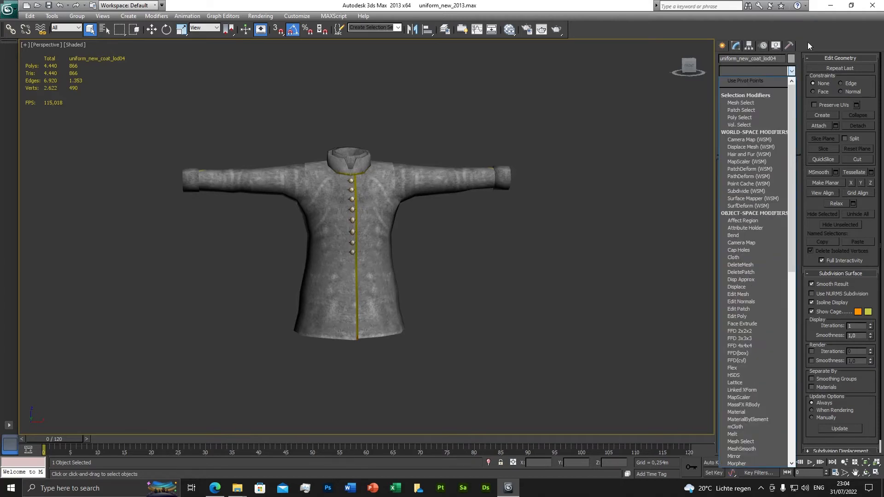
{"action": "left_click", "coordinate": [791, 71]}
{"action": "left_click", "coordinate": [792, 71]}
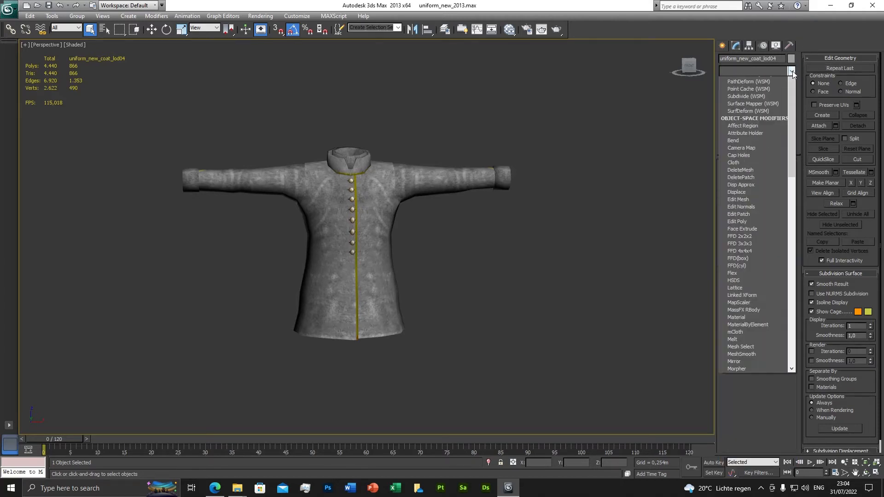
{"action": "left_click_drag", "start_coordinate": [793, 115], "coordinate": [797, 257]}
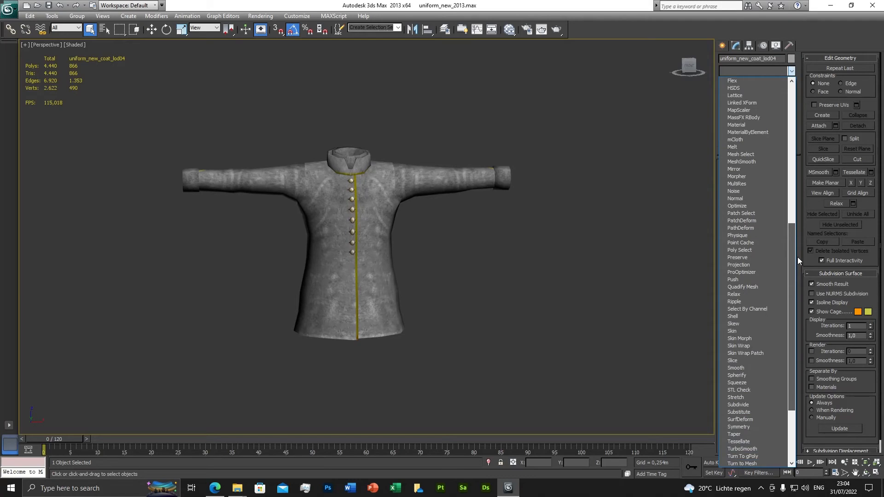
{"action": "left_click", "coordinate": [741, 272]}
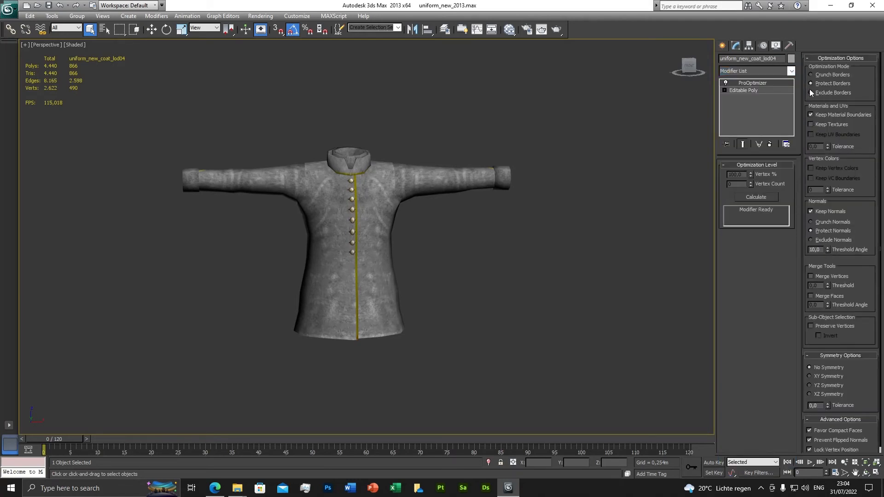
{"action": "left_click", "coordinate": [811, 124]}
{"action": "left_click", "coordinate": [811, 134]}
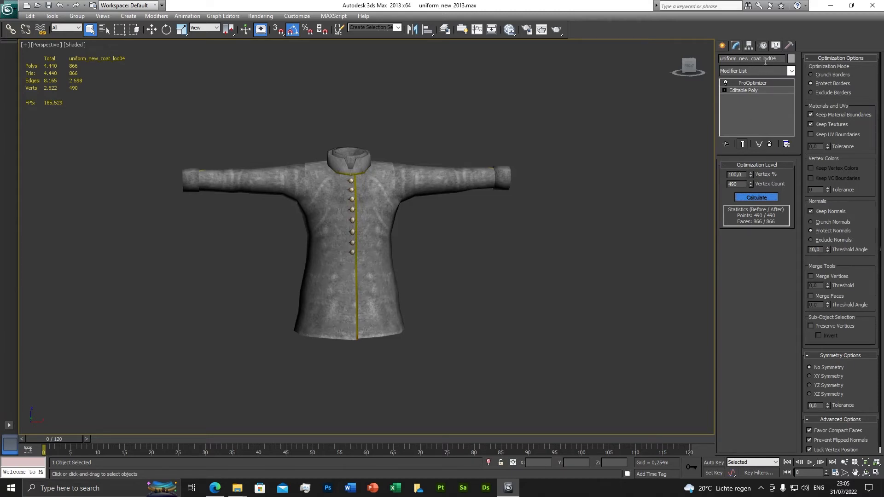
Step: Calculate the optimization of uniform_new_coat_lod04 and set its Vertex % to 25
{"action": "double_click", "coordinate": [745, 176]}
{"action": "type", "text": "25"}
{"action": "key", "text": "Return"}
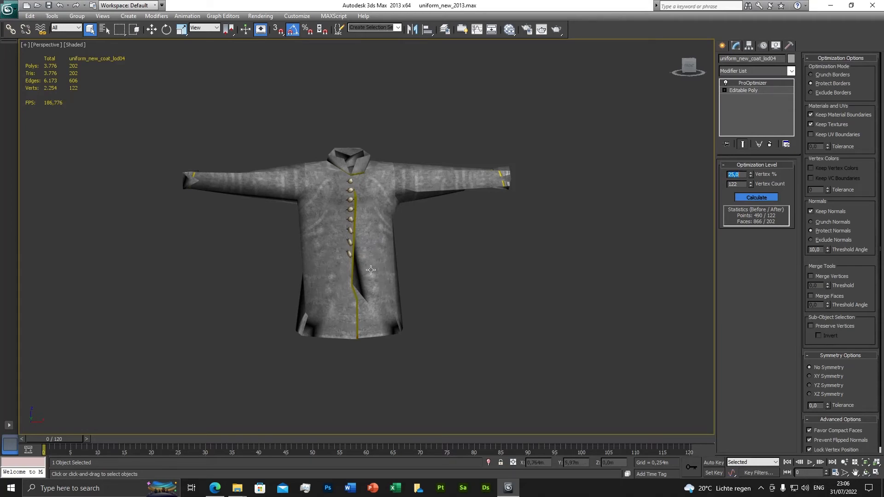
Step: Examine the reduced uniform_new_coat_lod04 mesh from far away, up close and from slightly different angles
{"action": "scroll", "coordinate": [371, 270], "scroll_direction": "down", "scroll_amount": 10}
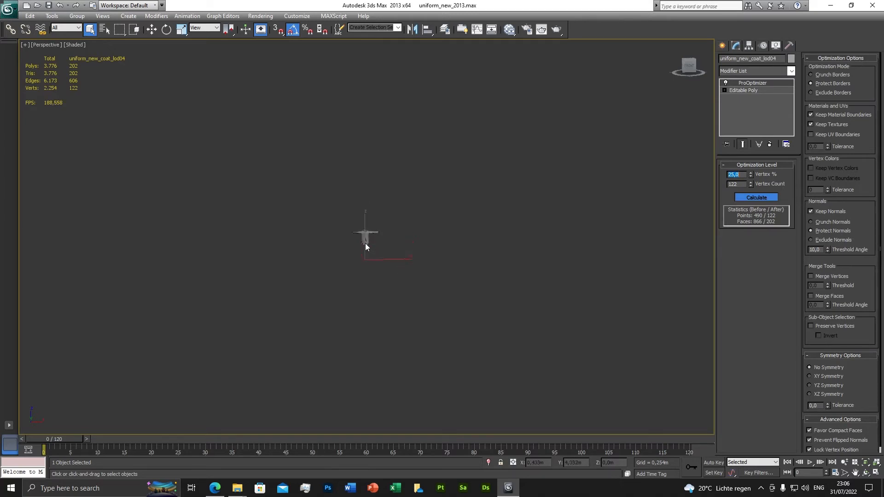
{"action": "scroll", "coordinate": [365, 244], "scroll_direction": "up", "scroll_amount": 10}
{"action": "scroll", "coordinate": [366, 247], "scroll_direction": "down", "scroll_amount": 3}
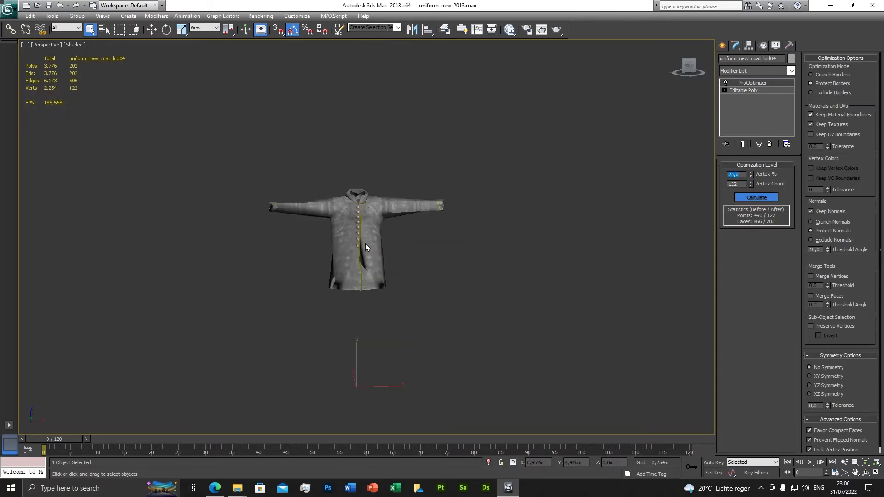
{"action": "mouse_move", "coordinate": [365, 247]}
{"action": "middle_mouse_down", "text": "alt"}
{"action": "mouse_move", "coordinate": [418, 249]}
{"action": "mouse_move", "coordinate": [380, 245]}
{"action": "middle_mouse_up", "text": "alt"}
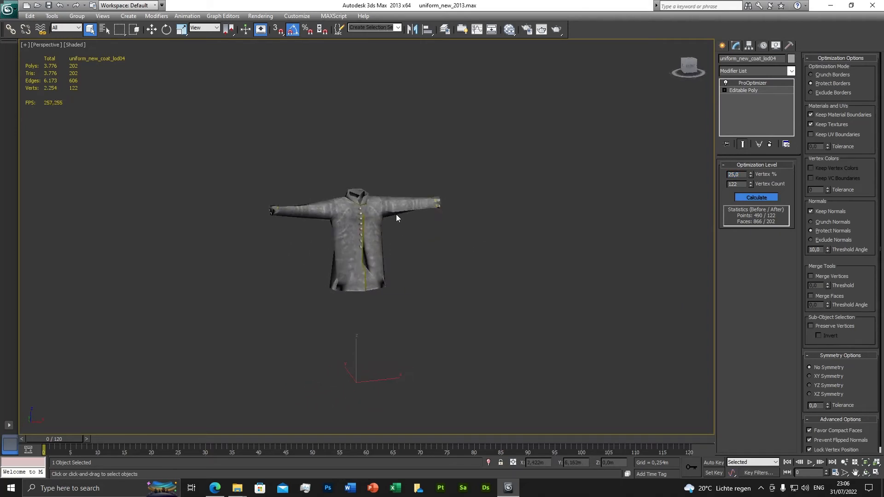
{"action": "scroll", "coordinate": [363, 238], "scroll_direction": "down", "scroll_amount": 5}
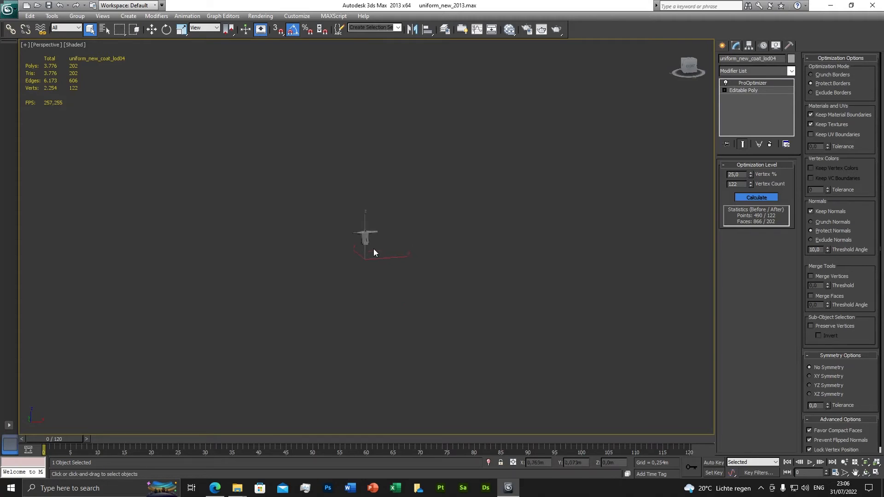
{"action": "scroll", "coordinate": [374, 249], "scroll_direction": "up", "scroll_amount": 5}
{"action": "middle_click_drag", "start_coordinate": [468, 252], "coordinate": [441, 253], "text": "alt"}
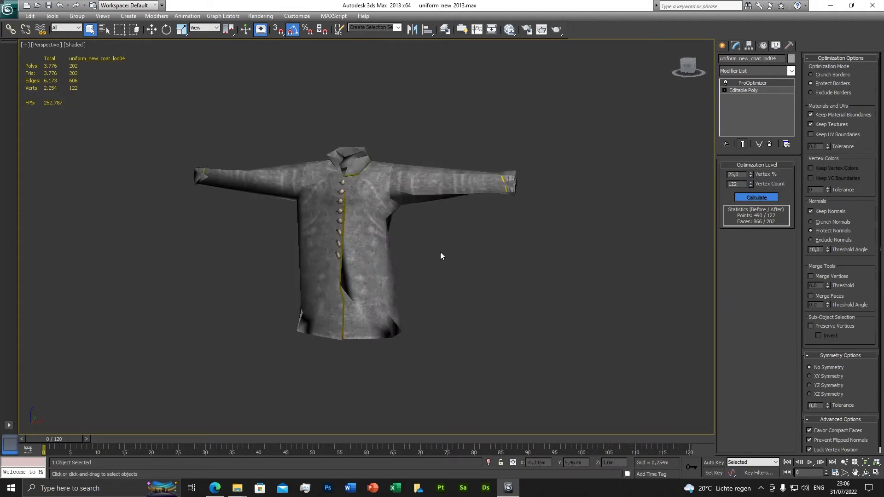
Step: Convert the optimized uniform_new_coat_lod04 to an Editable Poly
{"action": "right_click", "coordinate": [527, 225]}
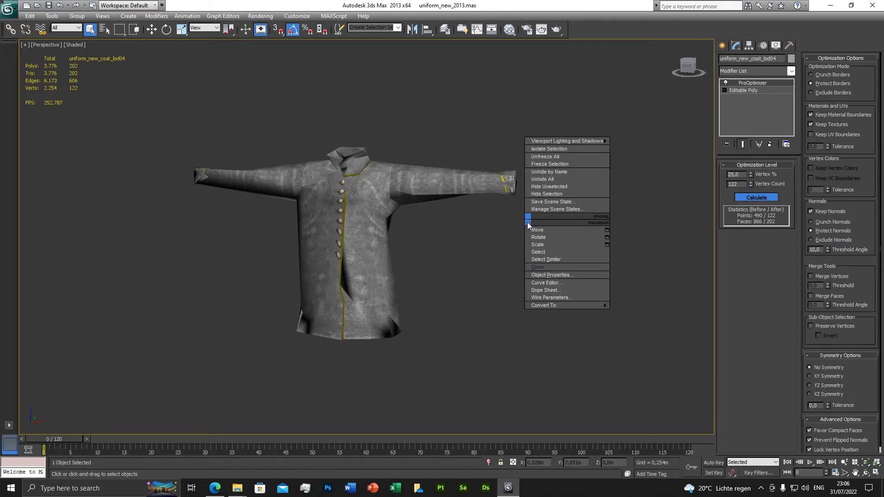
{"action": "mouse_move", "coordinate": [570, 306]}
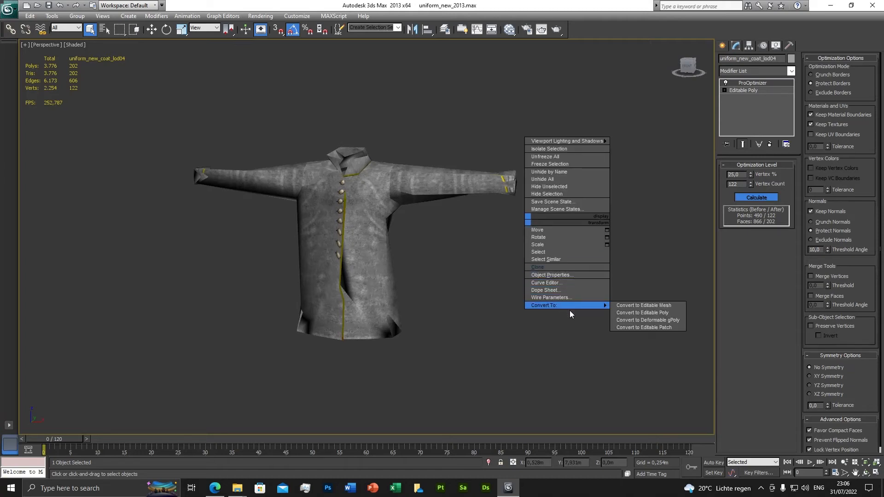
{"action": "left_click", "coordinate": [649, 312]}
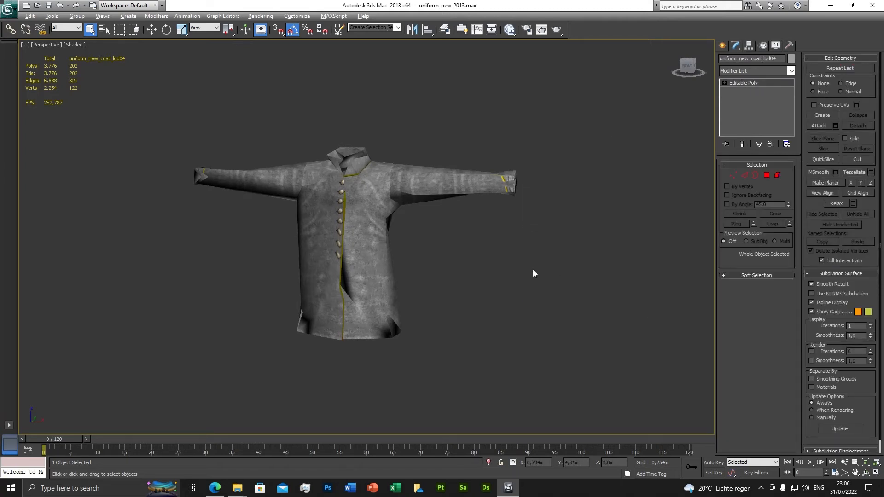
Step: Hide uniform_new_coat_lod04 in the 0 (default) layer, then unhide and select uniform_new_coat_lod03
{"action": "middle_click_drag", "start_coordinate": [533, 275], "coordinate": [633, 156], "text": "alt"}
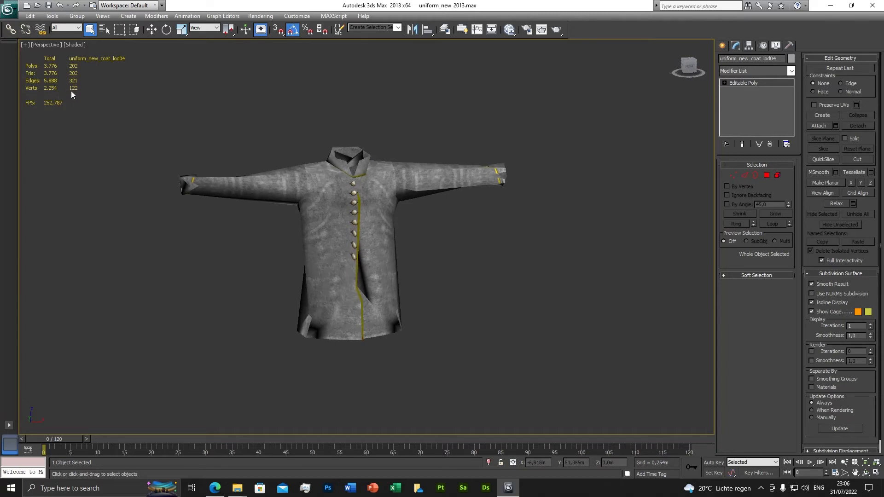
{"action": "middle_click_drag", "start_coordinate": [422, 253], "coordinate": [393, 231], "text": "alt"}
{"action": "mouse_move", "coordinate": [480, 162]}
{"action": "middle_mouse_down", "text": "alt"}
{"action": "mouse_move", "coordinate": [416, 163]}
{"action": "mouse_move", "coordinate": [491, 172]}
{"action": "mouse_move", "coordinate": [476, 186]}
{"action": "mouse_move", "coordinate": [485, 161]}
{"action": "middle_mouse_up", "text": "alt"}
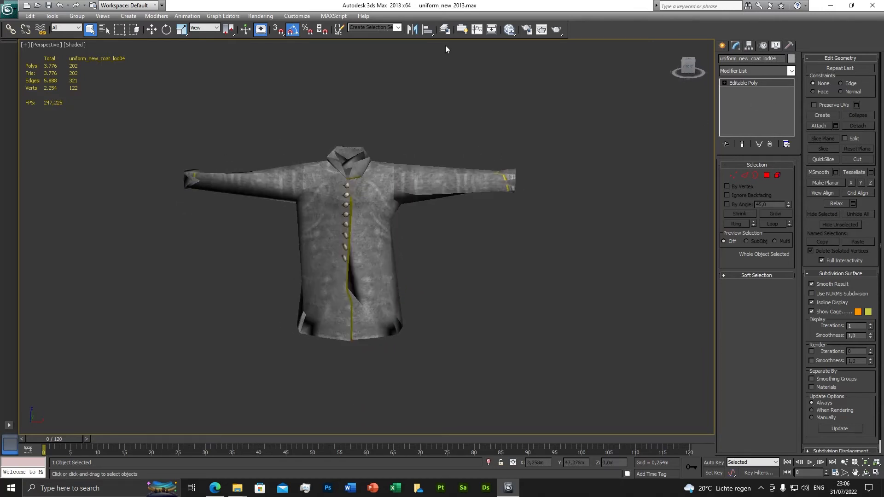
{"action": "left_click", "coordinate": [444, 29]}
{"action": "left_click", "coordinate": [519, 110]}
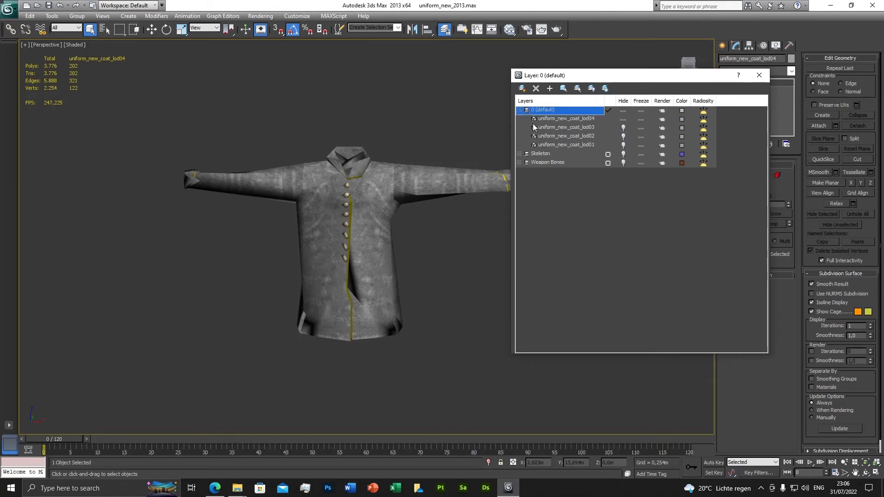
{"action": "left_click", "coordinate": [623, 119]}
{"action": "left_click", "coordinate": [622, 128]}
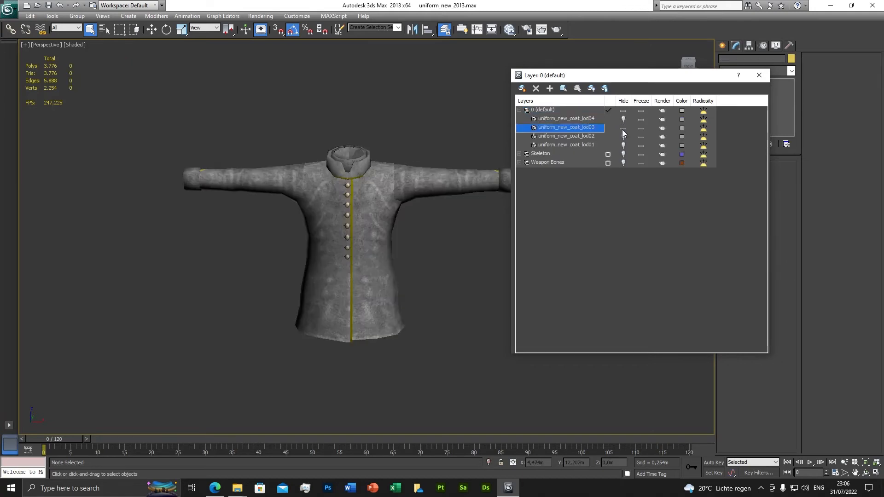
{"action": "left_click", "coordinate": [758, 75]}
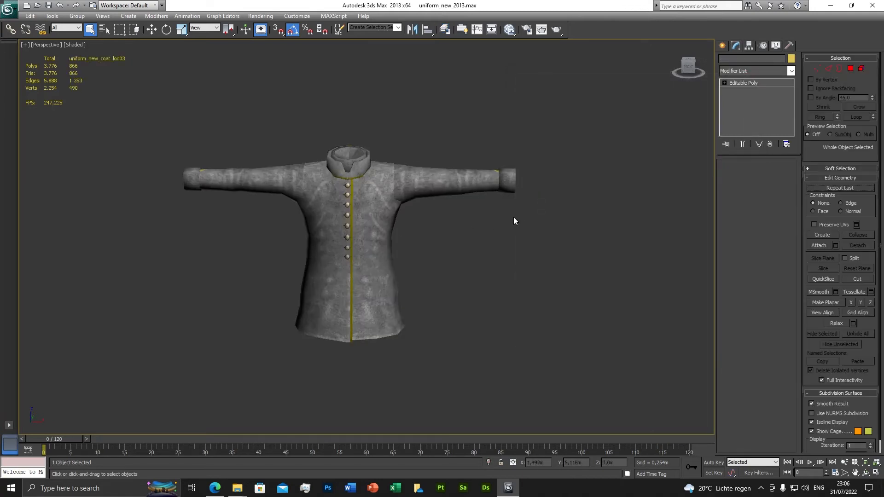
Step: Add a ProOptimizer modifier to uniform_new_coat_lod03 with Keep Textures enabled and calculate the optimization
{"action": "left_click", "coordinate": [791, 72]}
{"action": "left_click_drag", "start_coordinate": [791, 86], "coordinate": [796, 237]}
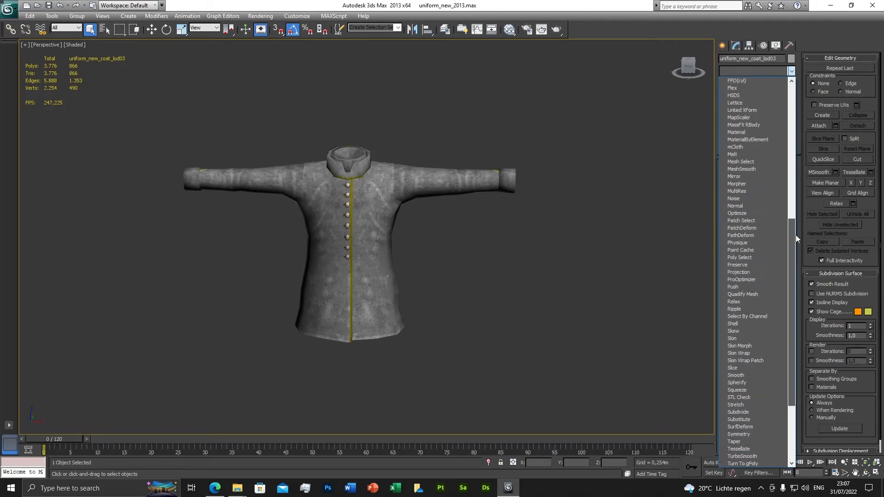
{"action": "left_click", "coordinate": [743, 278]}
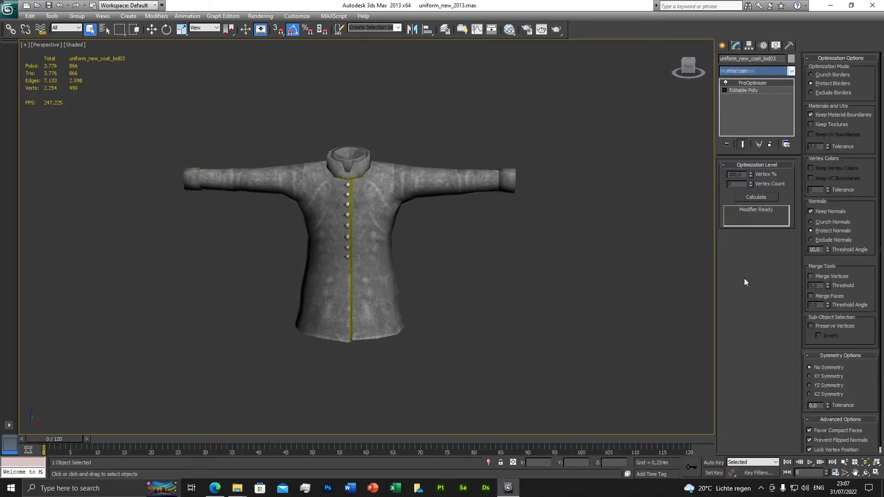
{"action": "left_click", "coordinate": [811, 124]}
{"action": "left_click", "coordinate": [755, 197]}
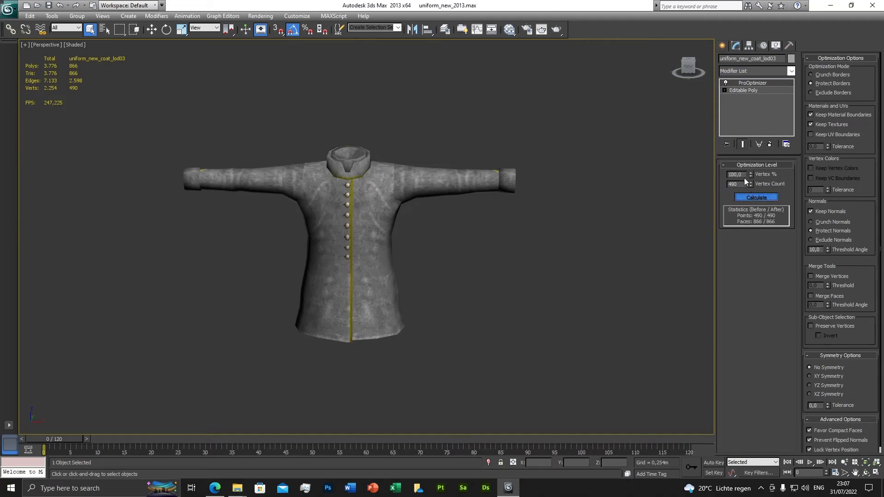
Step: Set the ProOptimizer Vertex % of uniform_new_coat_lod03 to 50
{"action": "left_click", "coordinate": [725, 174]}
{"action": "type", "text": "50"}
{"action": "key", "text": "Return"}
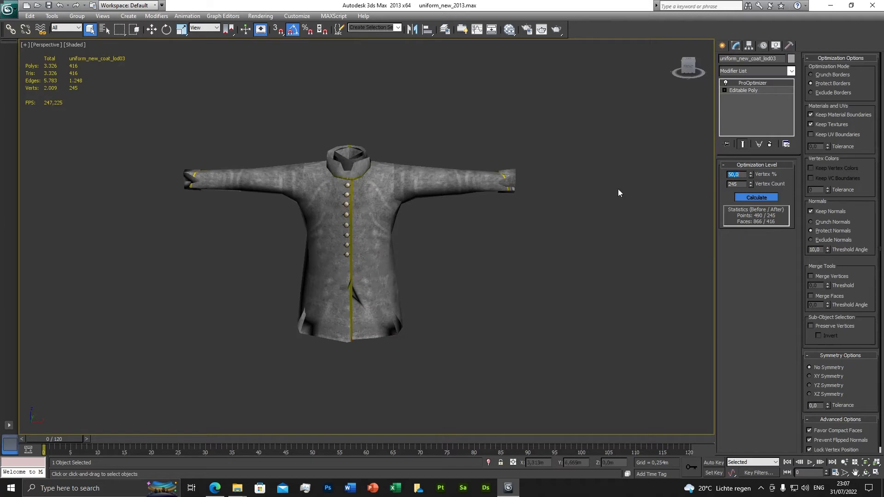
Step: Convert the optimized uniform_new_coat_lod03 to an Editable Poly
{"action": "right_click", "coordinate": [468, 233]}
{"action": "mouse_move", "coordinate": [504, 316]}
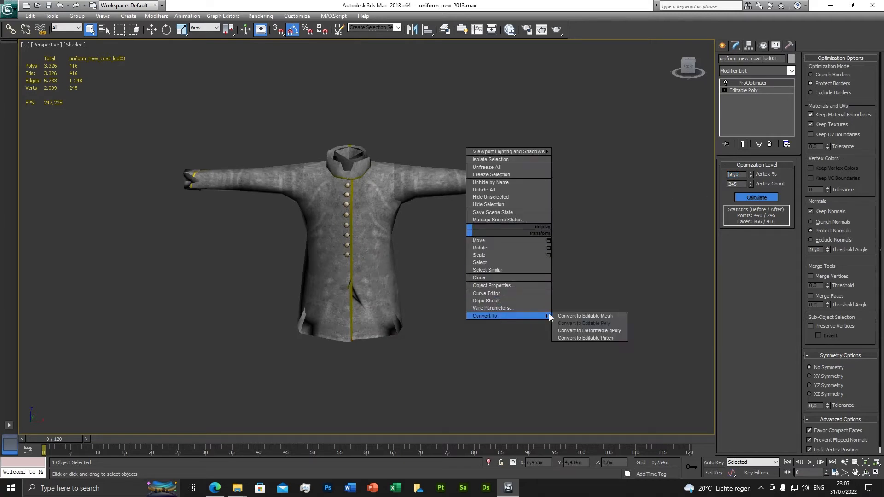
{"action": "left_click", "coordinate": [601, 323]}
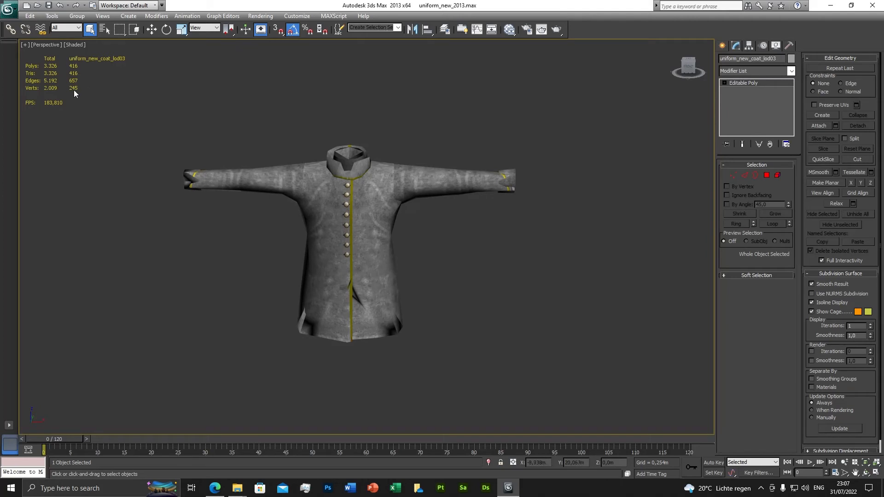
Step: Examine the reduced uniform_new_coat_lod03 mesh from an angle, from far away and up close
{"action": "middle_click_drag", "start_coordinate": [380, 264], "coordinate": [396, 255], "text": "alt"}
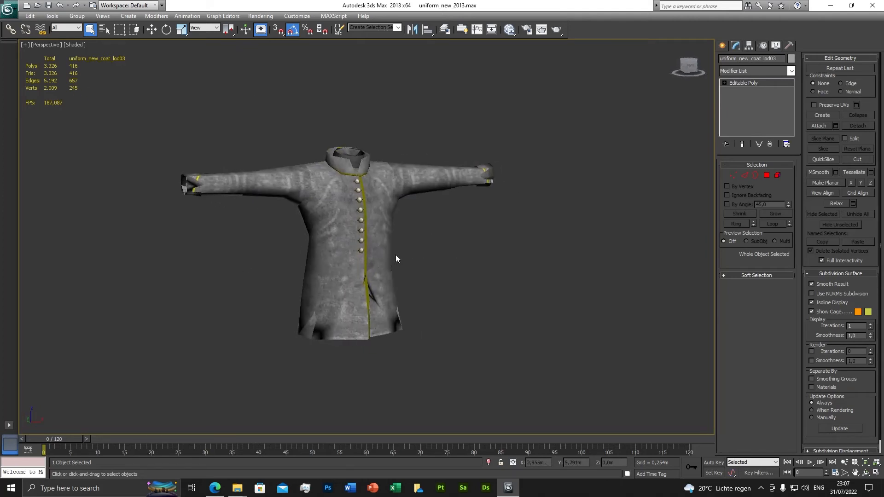
{"action": "scroll", "coordinate": [395, 255], "scroll_direction": "down", "scroll_amount": 6}
{"action": "scroll", "coordinate": [402, 275], "scroll_direction": "down", "scroll_amount": 2}
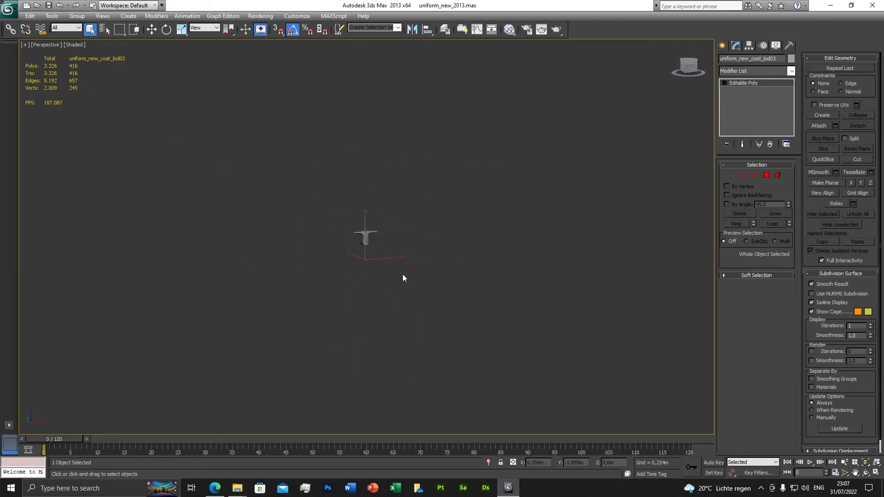
{"action": "scroll", "coordinate": [402, 275], "scroll_direction": "up", "scroll_amount": 8}
{"action": "middle_click_drag", "start_coordinate": [402, 274], "coordinate": [373, 270], "text": "alt"}
{"action": "scroll", "coordinate": [376, 275], "scroll_direction": "up", "scroll_amount": 3}
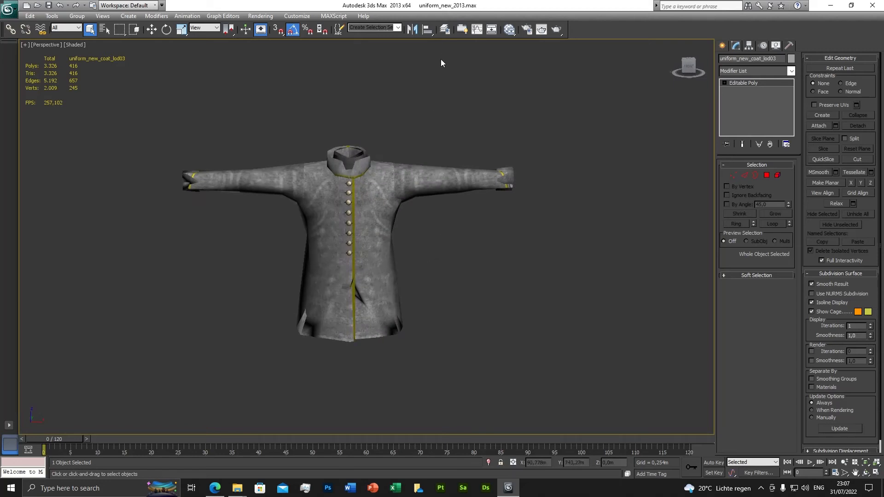
Step: Hide uniform_new_coat_lod03, then unhide and select uniform_new_coat_lod02
{"action": "left_click", "coordinate": [445, 29]}
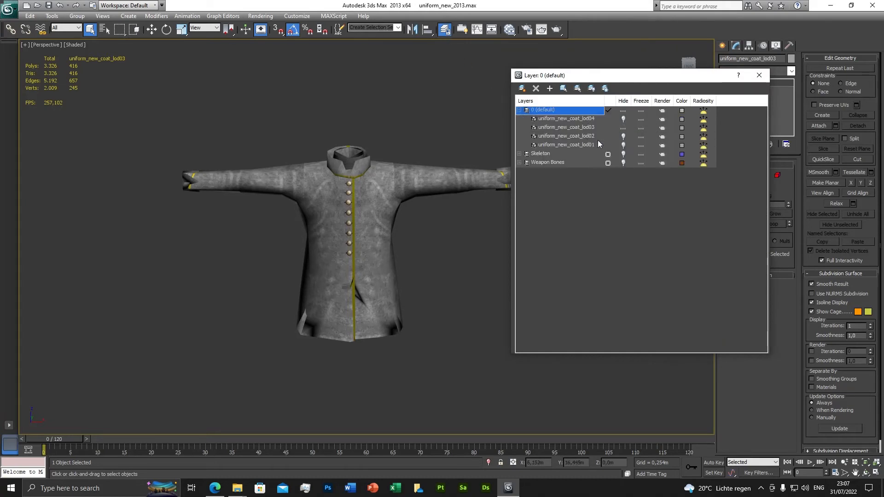
{"action": "left_click", "coordinate": [623, 127]}
{"action": "left_click", "coordinate": [623, 136]}
{"action": "right_click", "coordinate": [583, 139]}
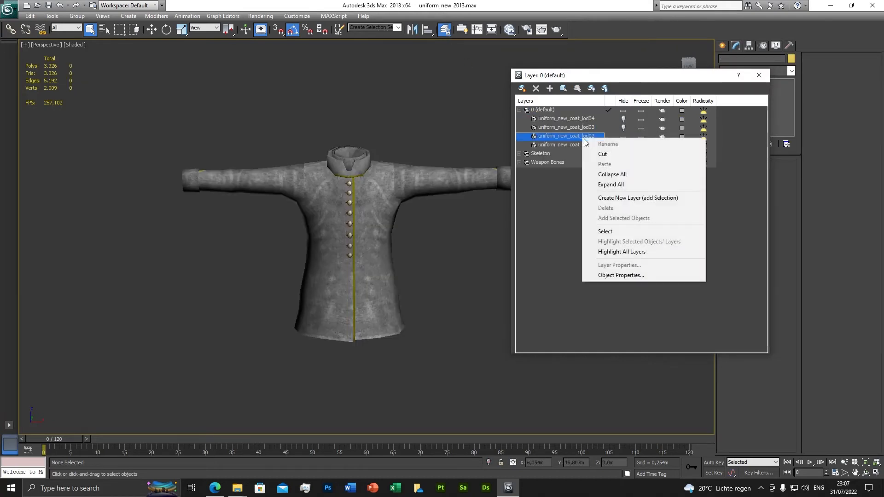
{"action": "left_click", "coordinate": [607, 231]}
{"action": "left_click", "coordinate": [759, 75]}
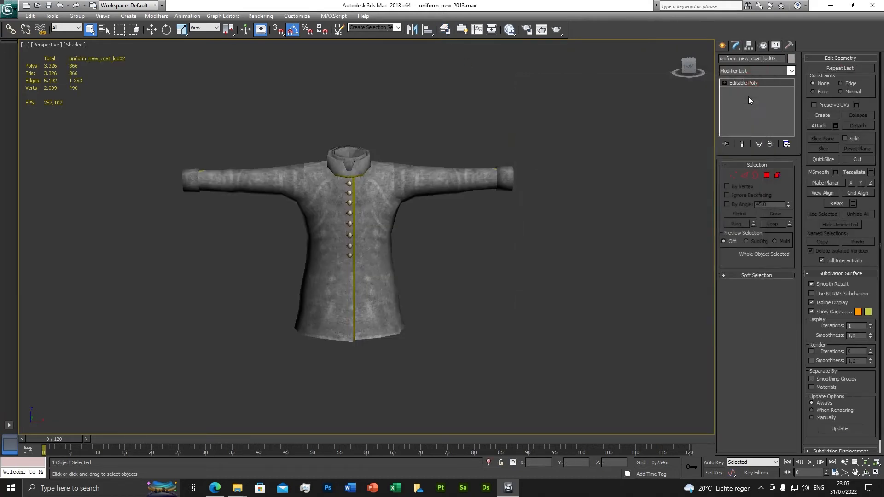
Step: Add a ProOptimizer modifier to uniform_new_coat_lod02 and calculate the optimization
{"action": "left_click", "coordinate": [791, 72]}
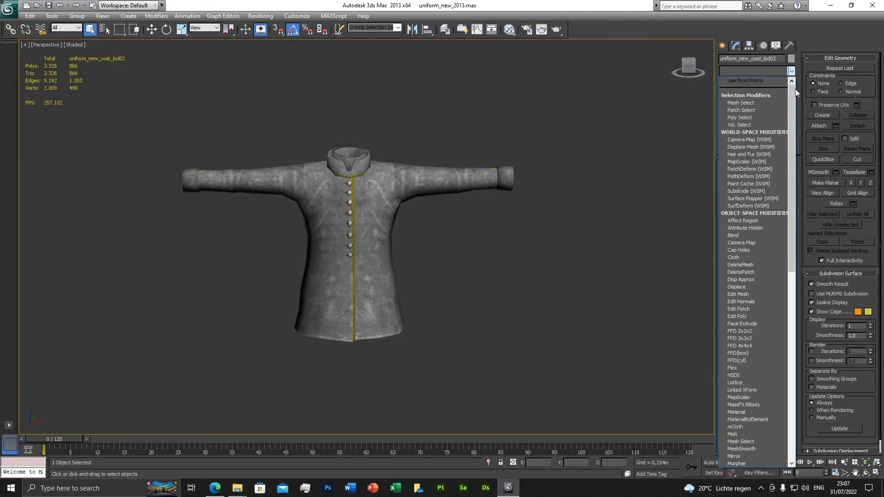
{"action": "left_click_drag", "start_coordinate": [792, 115], "coordinate": [795, 270]}
{"action": "left_click", "coordinate": [748, 230]}
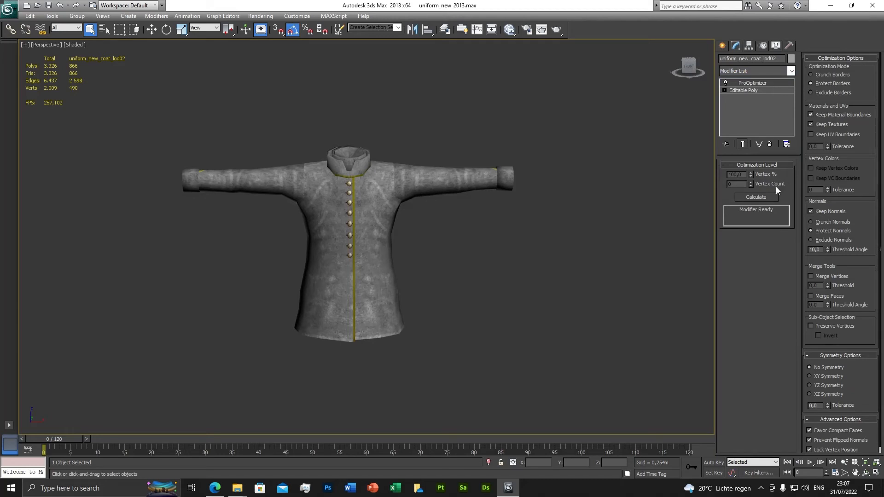
{"action": "left_click", "coordinate": [757, 198]}
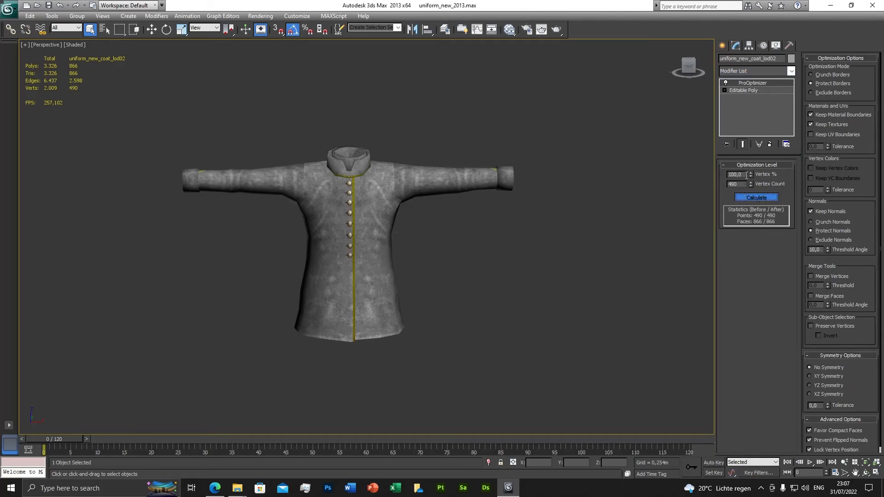
Step: Set the ProOptimizer Vertex % of uniform_new_coat_lod02 to 75
{"action": "double_click", "coordinate": [734, 174]}
{"action": "type", "text": "75"}
{"action": "key", "text": "Return"}
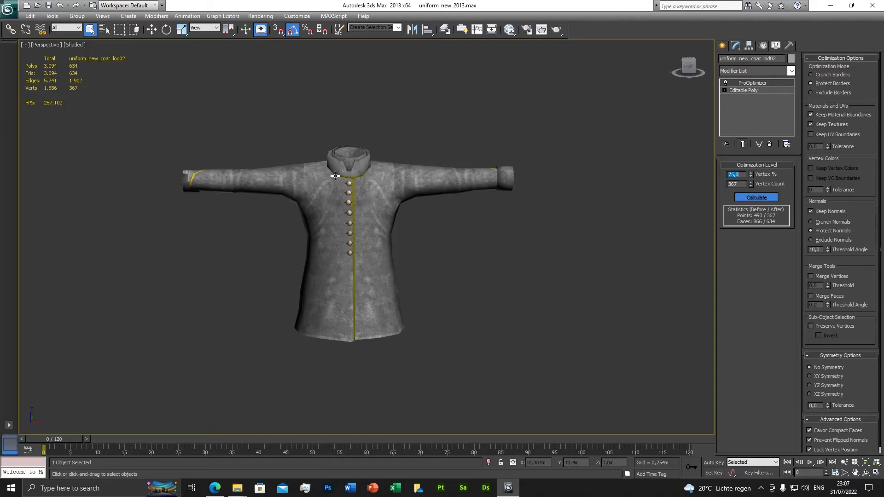
Step: Examine the reduced uniform_new_coat_lod02 mesh from far away, up close and from an angle
{"action": "scroll", "coordinate": [358, 197], "scroll_direction": "down", "scroll_amount": 10}
{"action": "scroll", "coordinate": [363, 207], "scroll_direction": "up", "scroll_amount": 10}
{"action": "scroll", "coordinate": [365, 211], "scroll_direction": "down", "scroll_amount": 6}
{"action": "scroll", "coordinate": [382, 254], "scroll_direction": "up", "scroll_amount": 2}
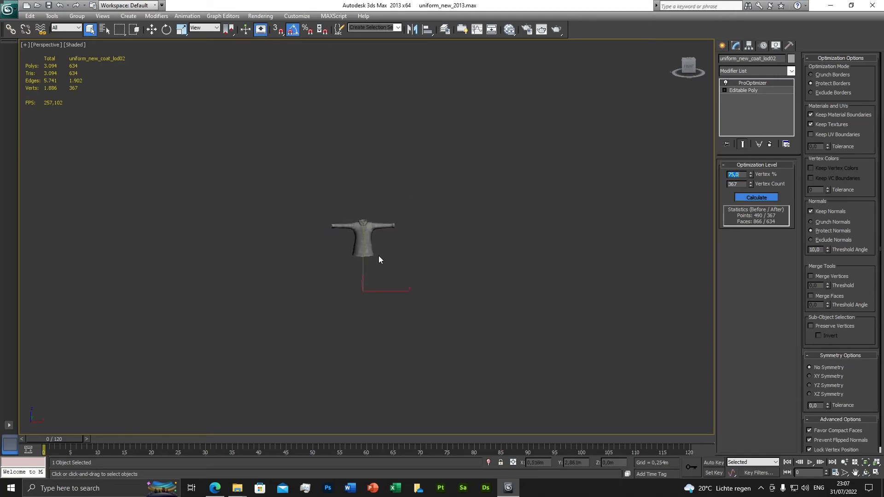
{"action": "scroll", "coordinate": [379, 258], "scroll_direction": "up", "scroll_amount": 8}
{"action": "middle_click_drag", "start_coordinate": [378, 257], "coordinate": [414, 262], "text": "alt"}
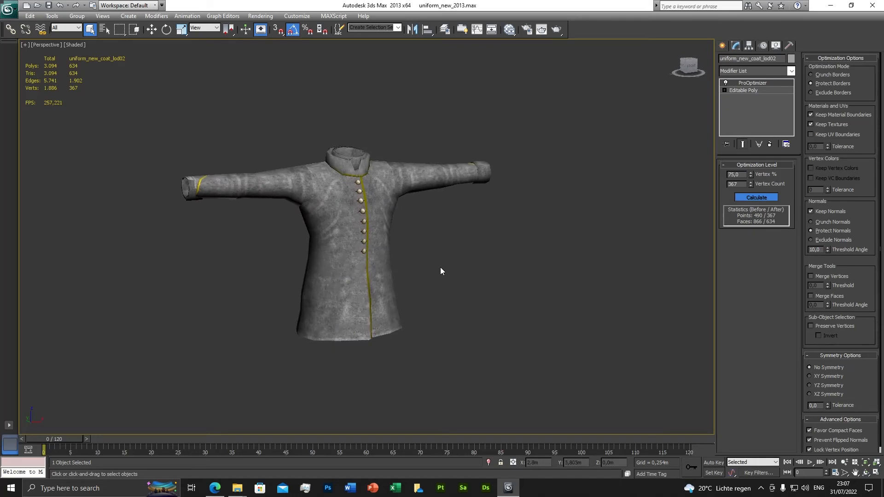
{"action": "middle_click_drag", "start_coordinate": [462, 276], "coordinate": [444, 282], "text": "alt"}
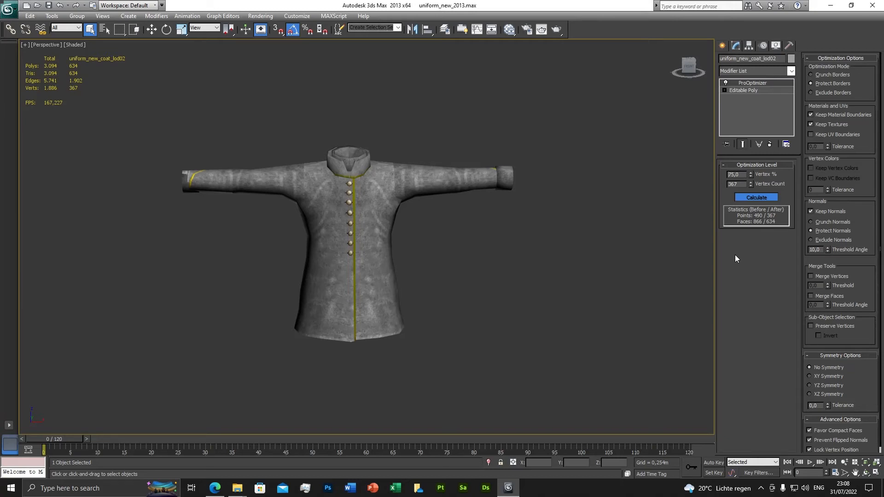
Step: Convert the optimized uniform_new_coat_lod02 to an Editable Poly
{"action": "right_click", "coordinate": [493, 216]}
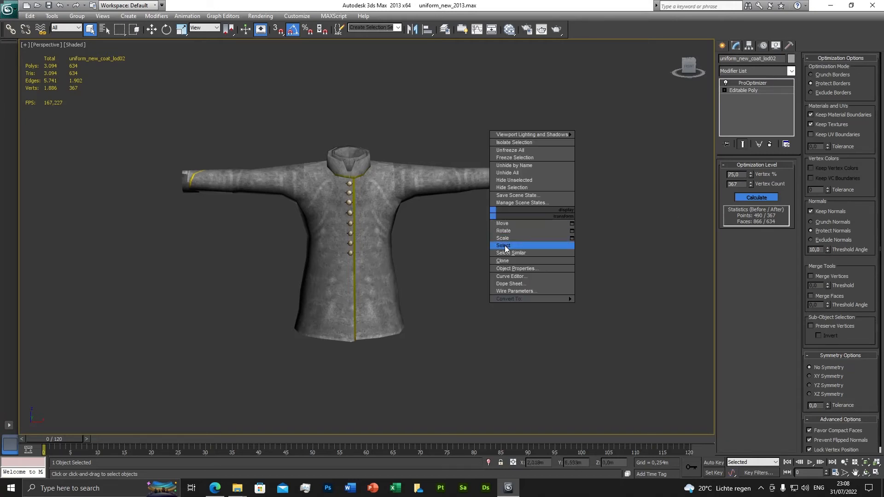
{"action": "mouse_move", "coordinate": [553, 303]}
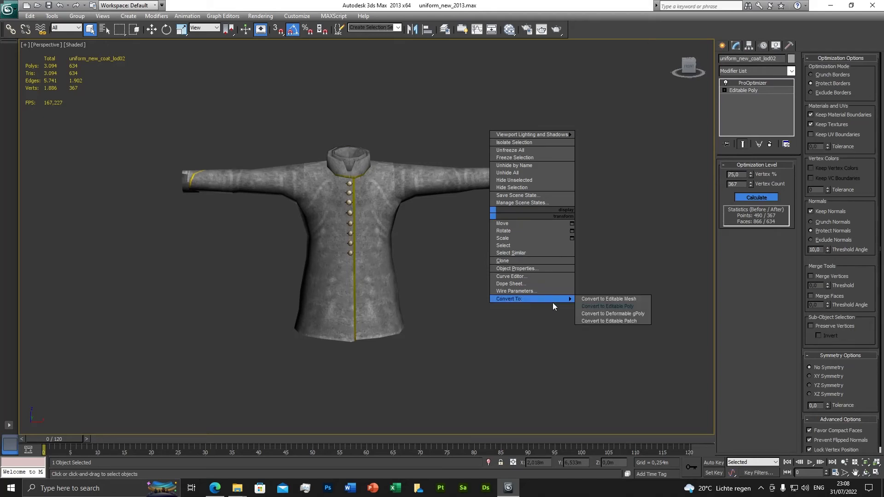
{"action": "left_click", "coordinate": [606, 306]}
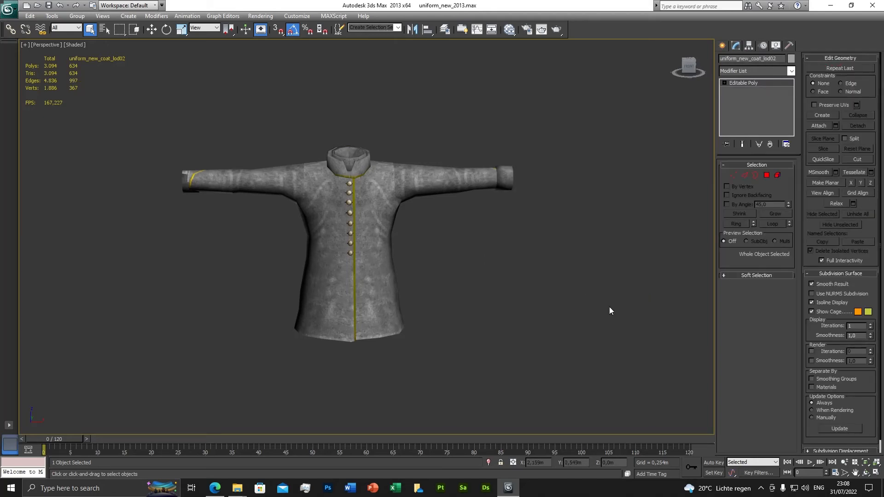
Step: Unhide the lod04, lod03 and lod01 versions of the coat in the 0 (default) layer
{"action": "scroll", "coordinate": [609, 307], "scroll_direction": "down", "scroll_amount": 3}
{"action": "left_click", "coordinate": [444, 29]}
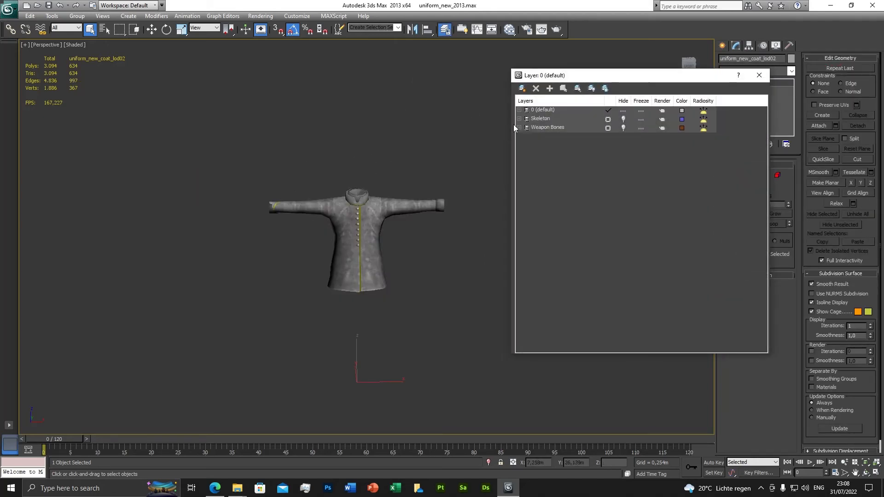
{"action": "left_click", "coordinate": [519, 110]}
{"action": "left_click", "coordinate": [624, 118]}
{"action": "left_click", "coordinate": [623, 128]}
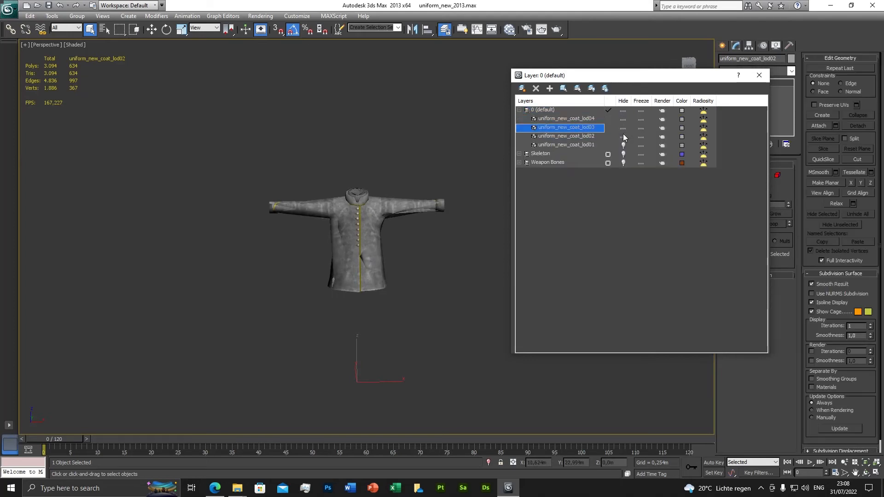
{"action": "left_click", "coordinate": [623, 146]}
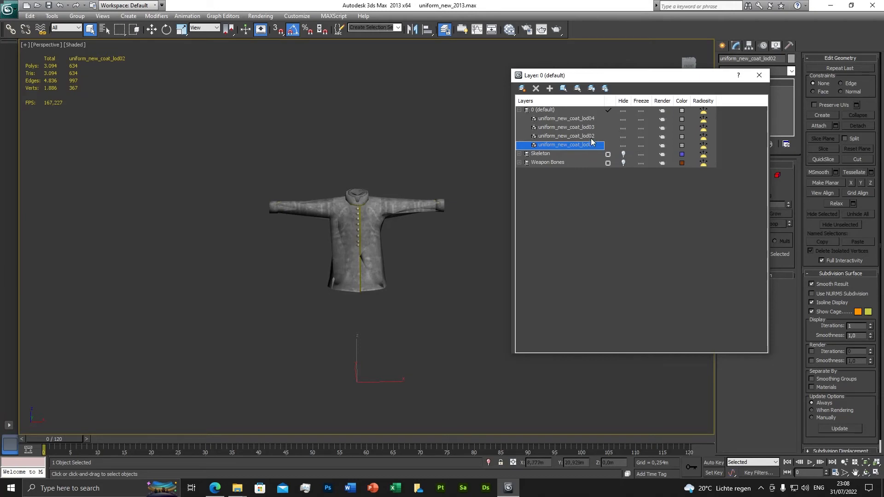
Step: Hide the lod04 and lod03 coats and select uniform_new_coat_lod02
{"action": "left_click", "coordinate": [623, 119]}
{"action": "left_click", "coordinate": [624, 128]}
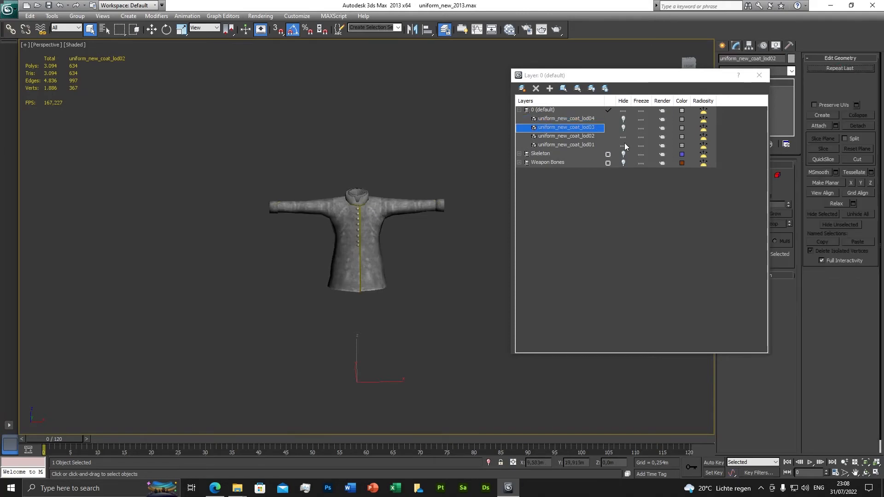
{"action": "right_click", "coordinate": [587, 138]}
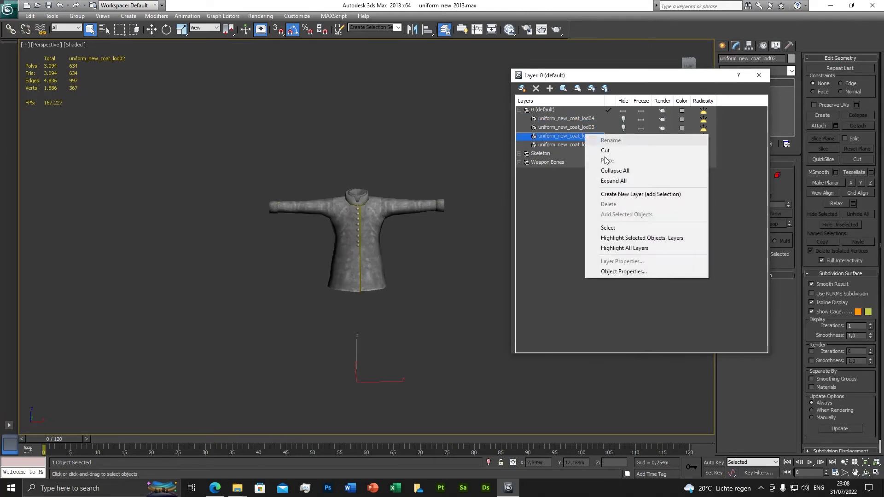
{"action": "left_click", "coordinate": [604, 227]}
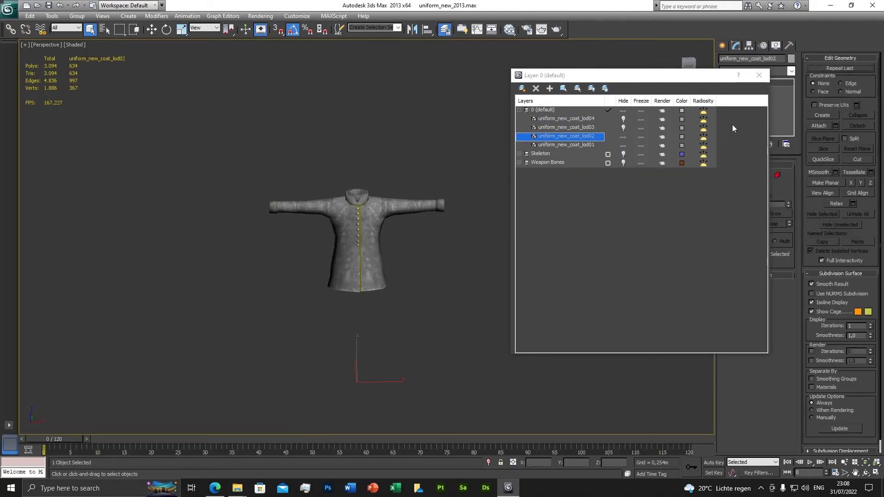
{"action": "left_click", "coordinate": [759, 76]}
Step: Unhide the Skeleton and Weapon Bones layers
{"action": "scroll", "coordinate": [450, 271], "scroll_direction": "up", "scroll_amount": 4}
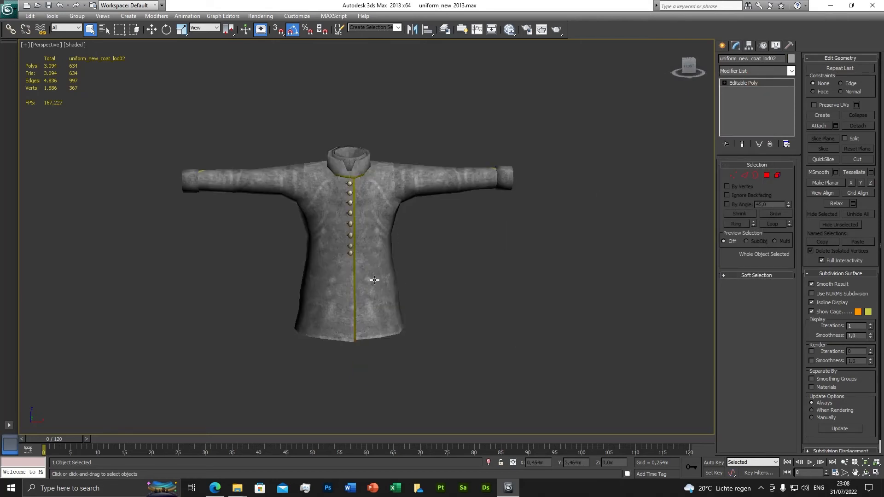
{"action": "middle_click_drag", "start_coordinate": [348, 278], "coordinate": [417, 259]}
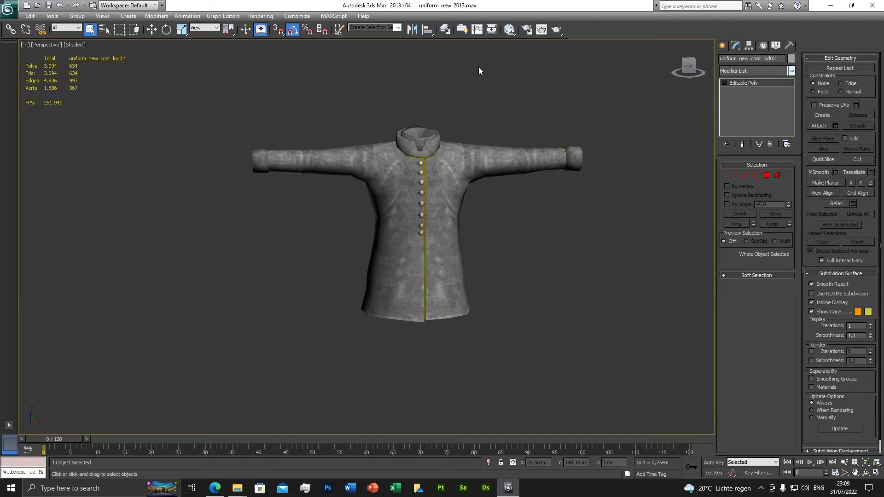
{"action": "left_click", "coordinate": [446, 34]}
{"action": "left_click", "coordinate": [622, 120]}
{"action": "left_click", "coordinate": [623, 128]}
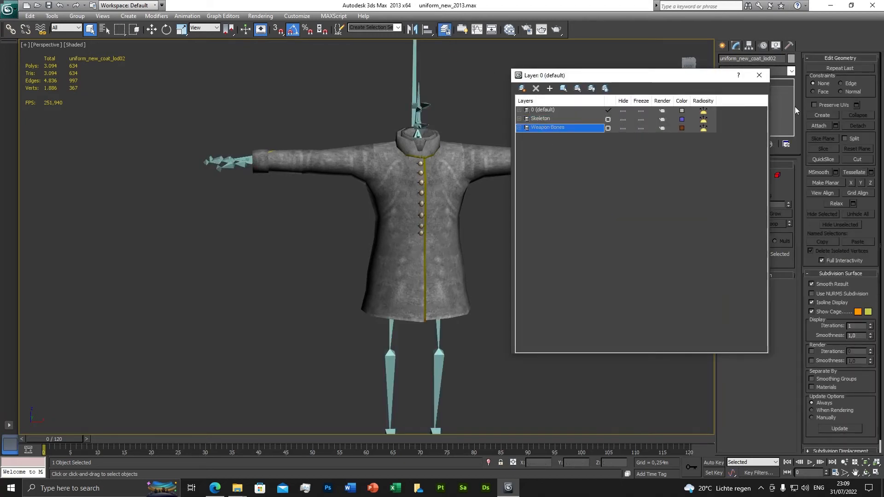
{"action": "left_click", "coordinate": [759, 75]}
Step: Add a Skin Wrap modifier to uniform_new_coat_lod02 with uniform_new_coat_lod01 as its source object
{"action": "left_click", "coordinate": [791, 72]}
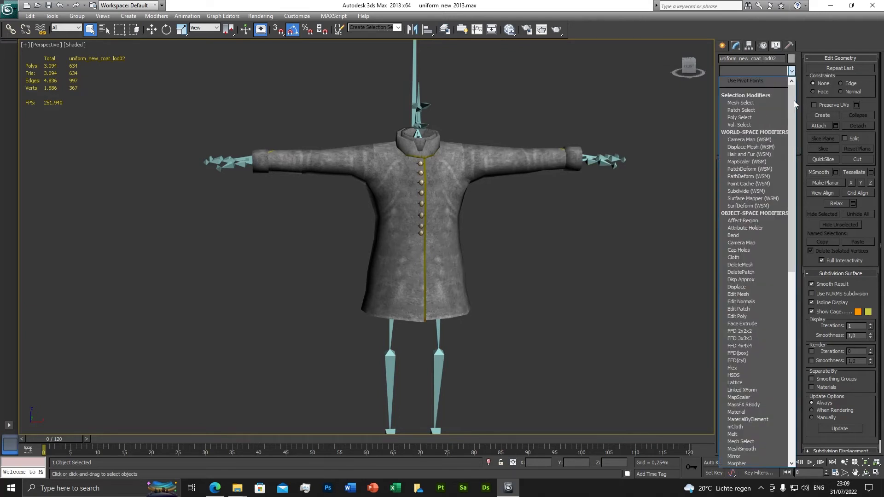
{"action": "left_click_drag", "start_coordinate": [794, 101], "coordinate": [806, 314]}
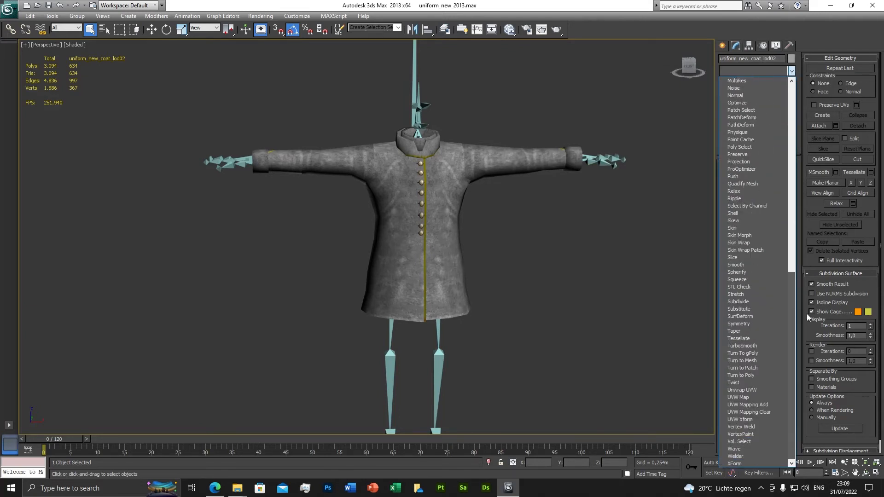
{"action": "left_click", "coordinate": [744, 243]}
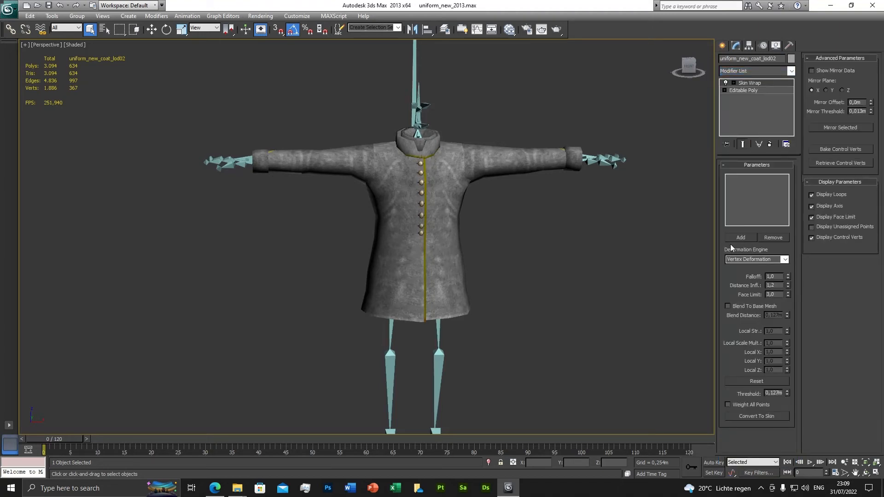
{"action": "left_click", "coordinate": [741, 237]}
{"action": "key", "text": "h"}
{"action": "scroll", "coordinate": [496, 267], "scroll_direction": "up", "scroll_amount": 15}
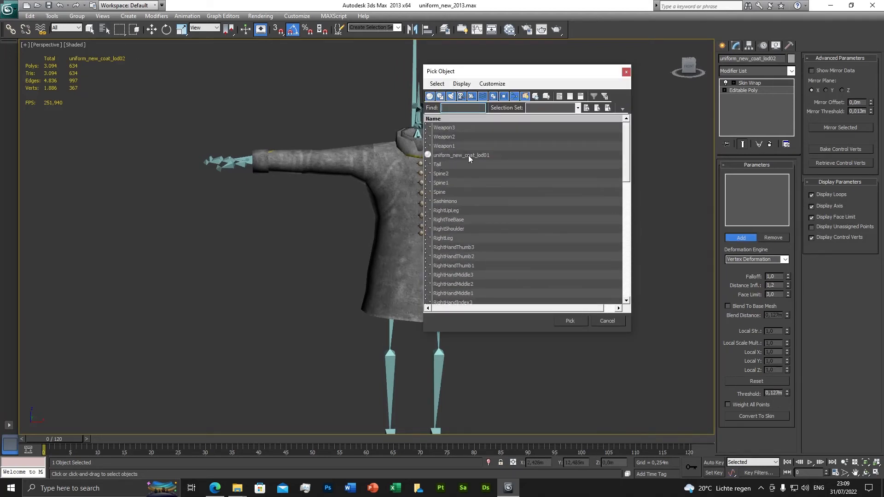
{"action": "left_click", "coordinate": [468, 156]}
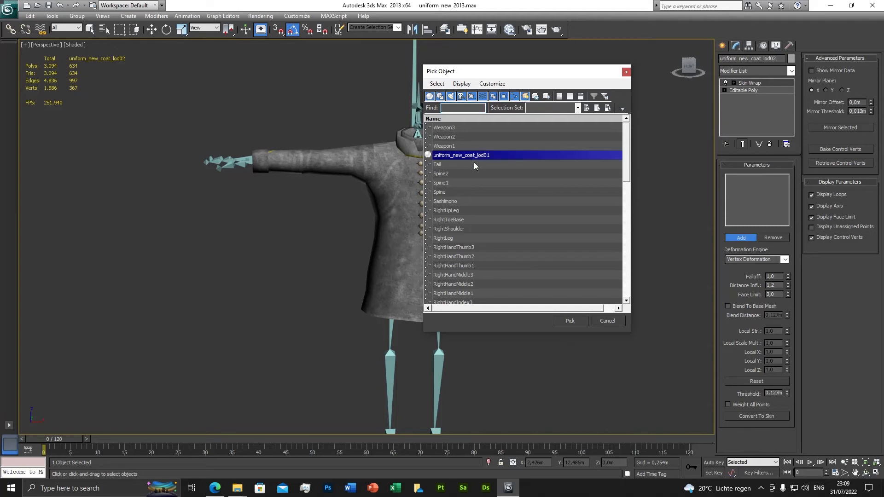
{"action": "left_click", "coordinate": [569, 321]}
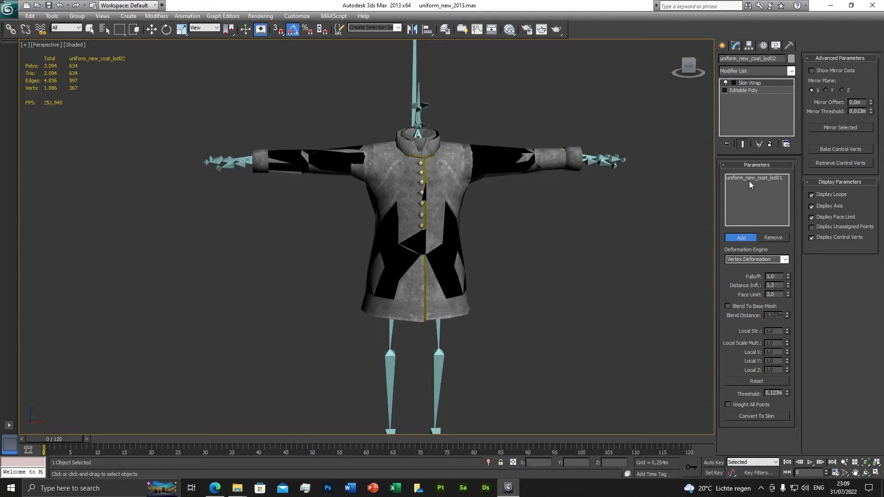
{"action": "left_click", "coordinate": [741, 237]}
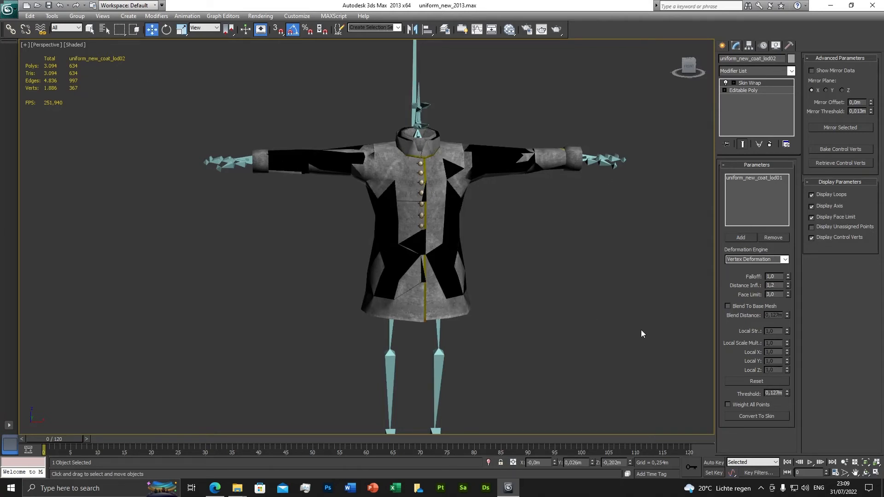
Step: Convert the Skin Wrap on uniform_new_coat_lod02 to a Skin modifier and delete the Skin Wrap from the stack
{"action": "left_click", "coordinate": [760, 416]}
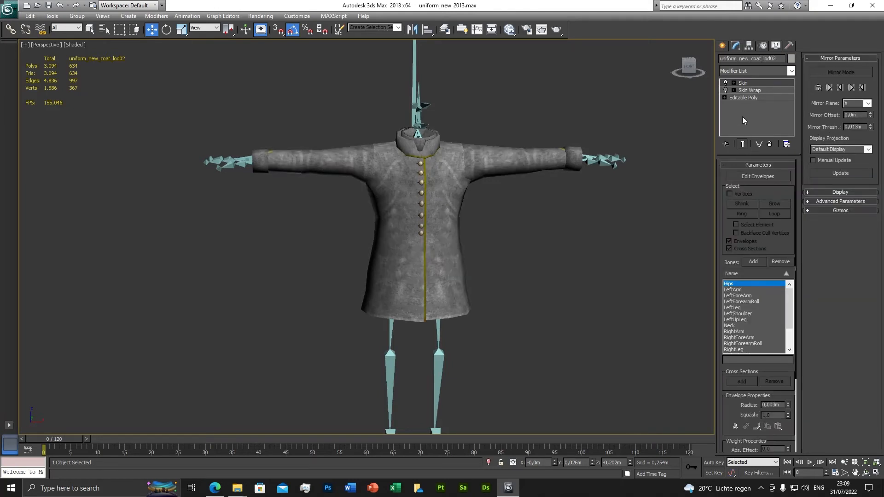
{"action": "right_click", "coordinate": [748, 92]}
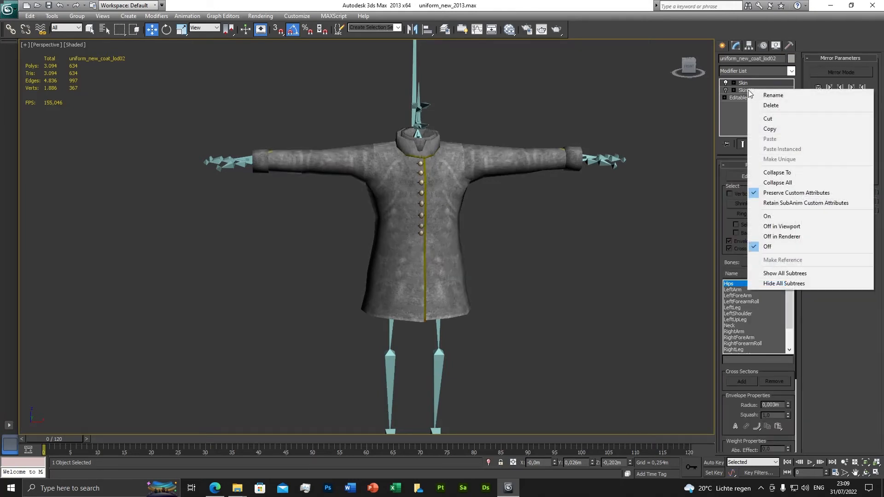
{"action": "left_click", "coordinate": [771, 105]}
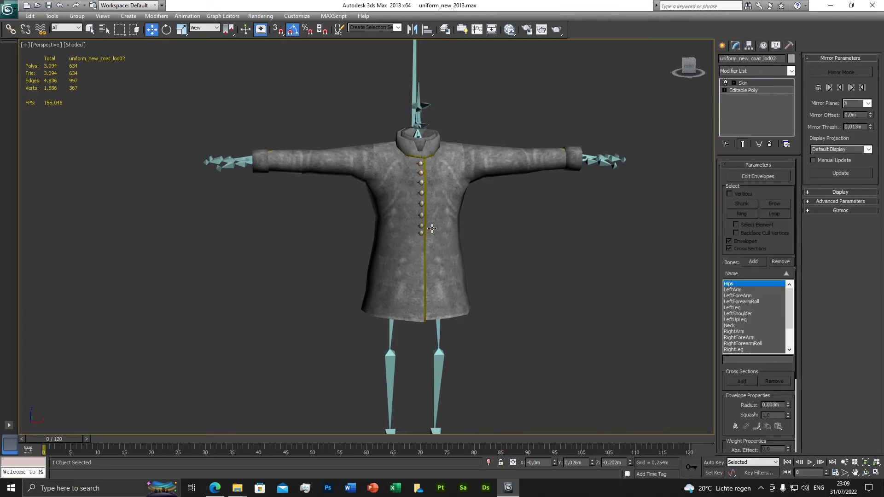
{"action": "left_click_drag", "start_coordinate": [53, 441], "coordinate": [24, 413]}
{"action": "key", "text": "w"}
Step: Hide uniform_new_coat_lod02, unhide and select uniform_new_coat_lod03, and move the layer manager clear of the coat
{"action": "left_click", "coordinate": [444, 30]}
{"action": "left_click", "coordinate": [520, 111]}
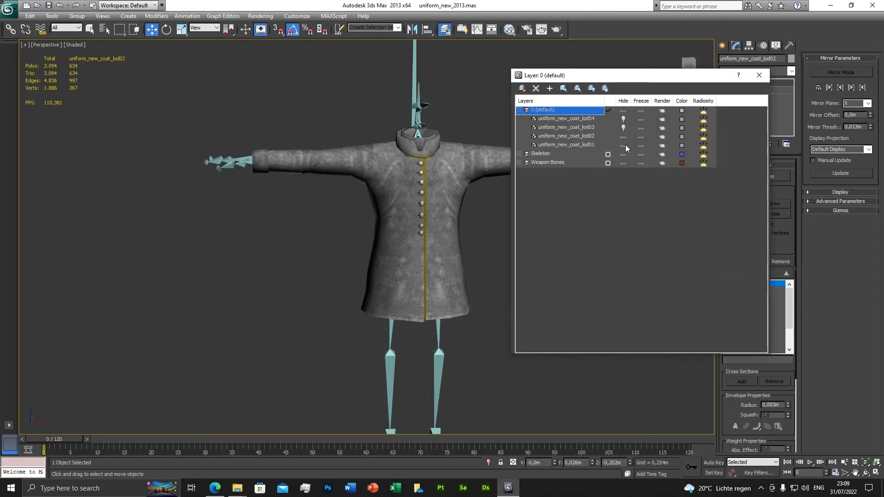
{"action": "left_click", "coordinate": [623, 137]}
{"action": "left_click", "coordinate": [623, 130]}
{"action": "right_click", "coordinate": [590, 128]}
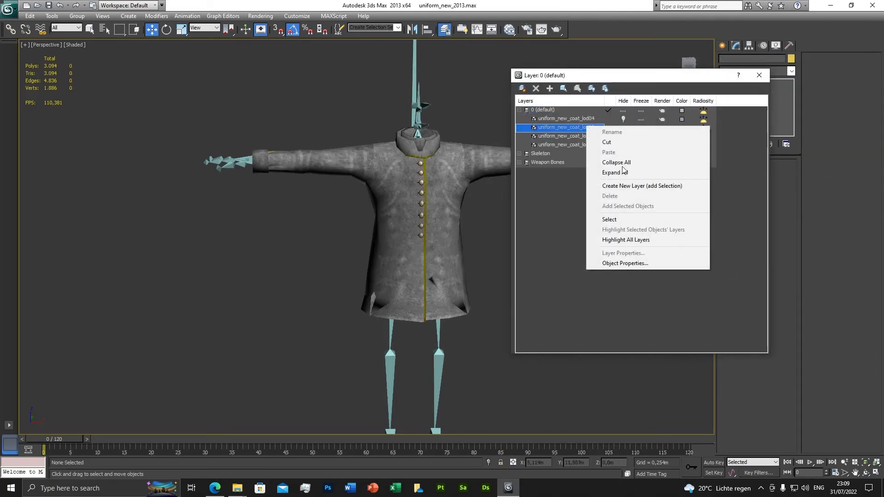
{"action": "left_click", "coordinate": [619, 219]}
{"action": "left_click_drag", "start_coordinate": [599, 75], "coordinate": [125, 77]}
{"action": "middle_click_drag", "start_coordinate": [434, 269], "coordinate": [520, 244]}
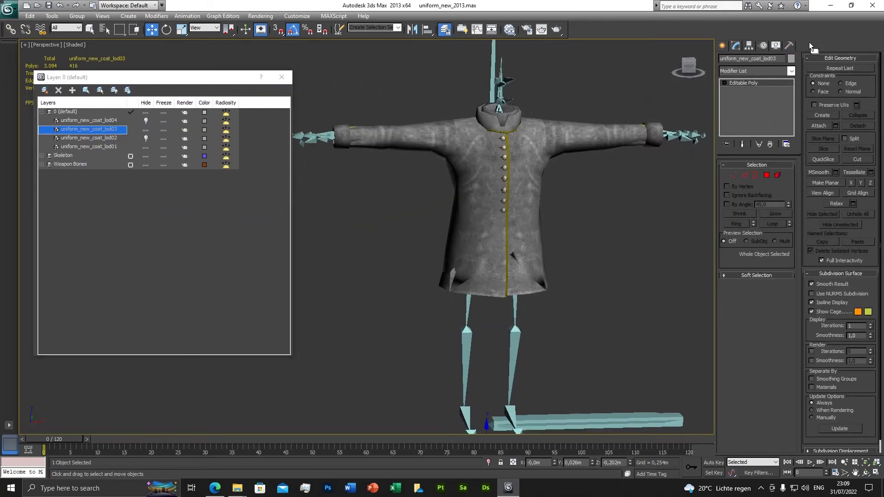
Step: Add a Skin Wrap modifier to uniform_new_coat_lod03 with uniform_new_coat_lod01 as its source object
{"action": "left_click", "coordinate": [791, 71]}
{"action": "left_click_drag", "start_coordinate": [794, 113], "coordinate": [799, 314]}
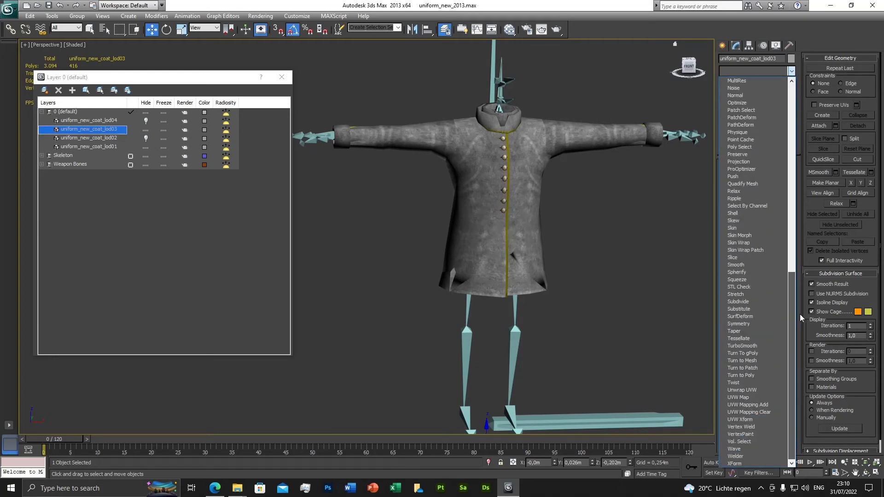
{"action": "left_click", "coordinate": [748, 242]}
{"action": "left_click", "coordinate": [745, 238]}
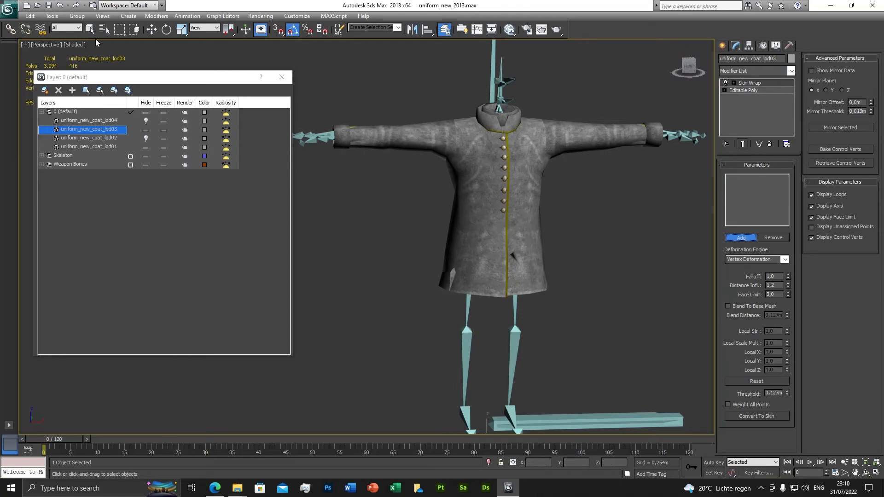
{"action": "scroll", "coordinate": [474, 228], "scroll_direction": "up", "scroll_amount": 10}
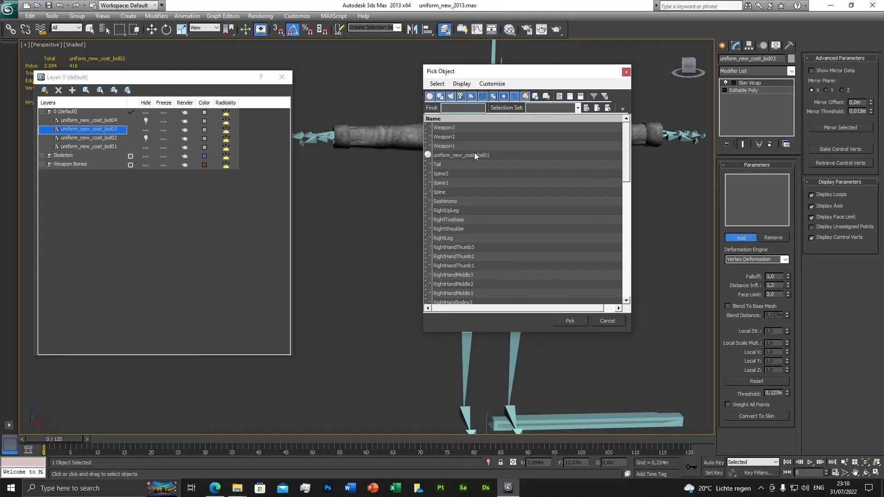
{"action": "left_click", "coordinate": [474, 155]}
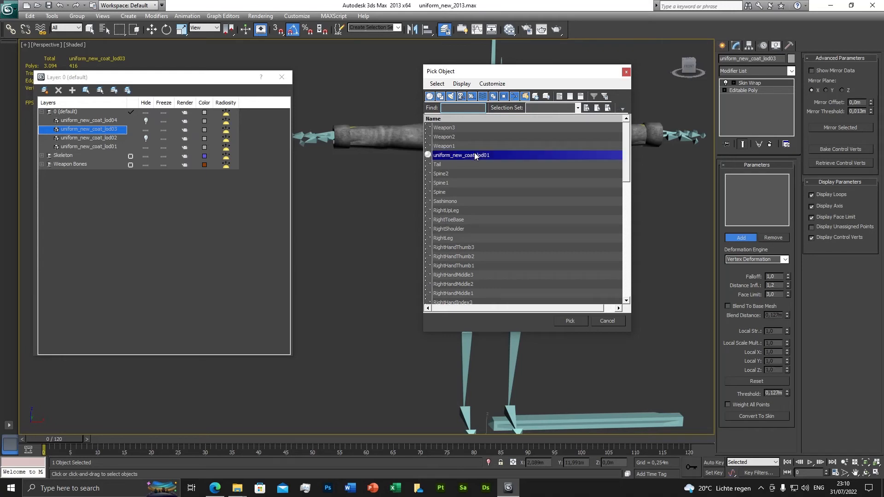
{"action": "left_click", "coordinate": [566, 322]}
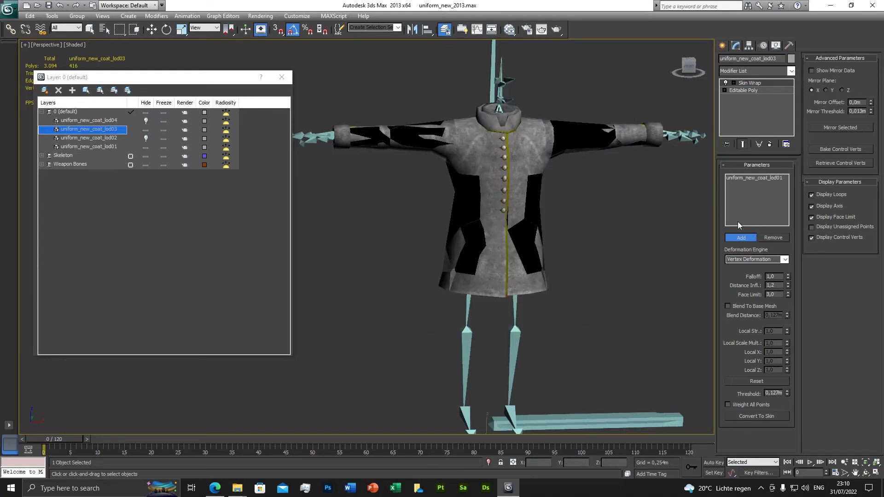
{"action": "key", "text": "w"}
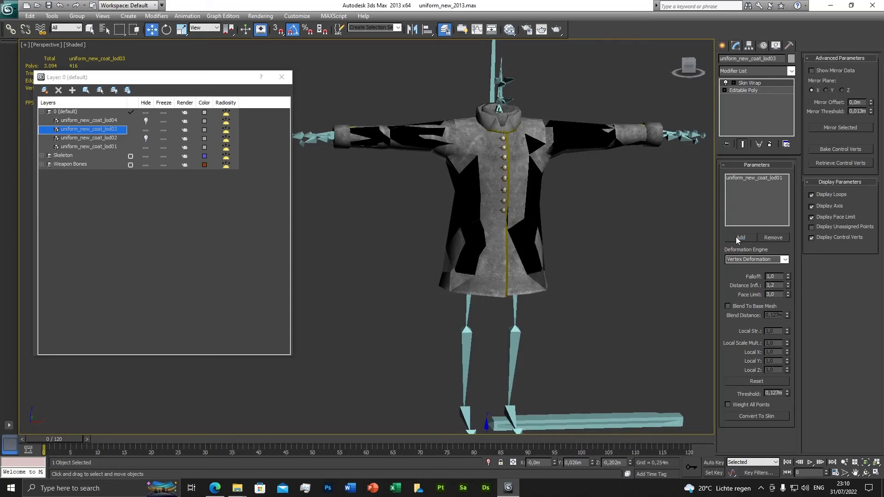
Step: Convert the Skin Wrap on uniform_new_coat_lod03 to a Skin modifier and delete the Skin Wrap from the stack
{"action": "left_click", "coordinate": [758, 415]}
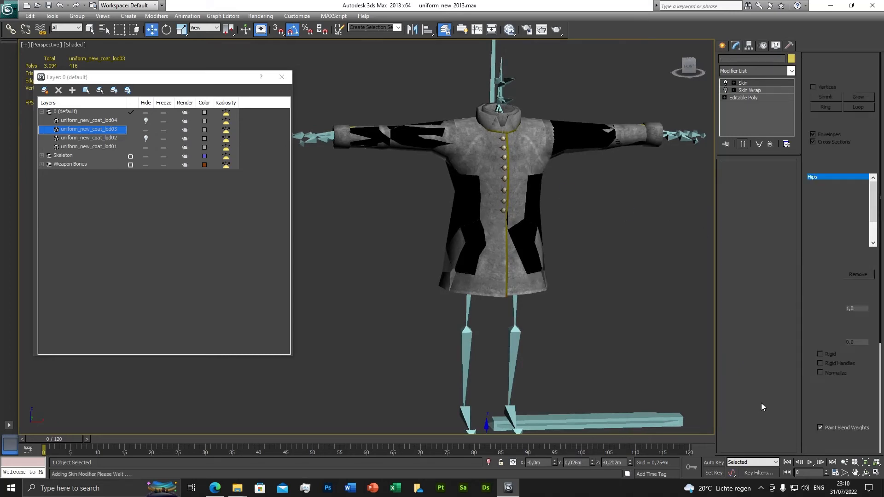
{"action": "right_click", "coordinate": [750, 91]}
{"action": "left_click", "coordinate": [773, 102]}
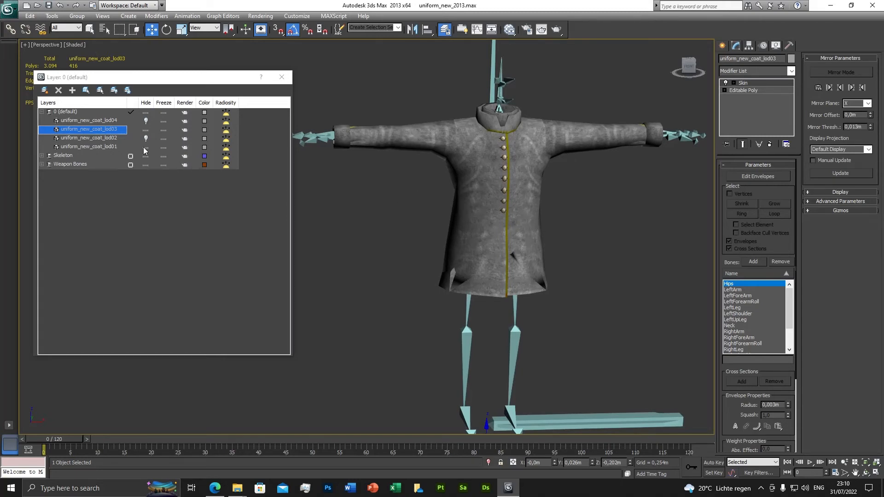
Step: Hide uniform_new_coat_lod03, then unhide and select uniform_new_coat_lod04
{"action": "left_click", "coordinate": [145, 129]}
{"action": "left_click", "coordinate": [146, 121]}
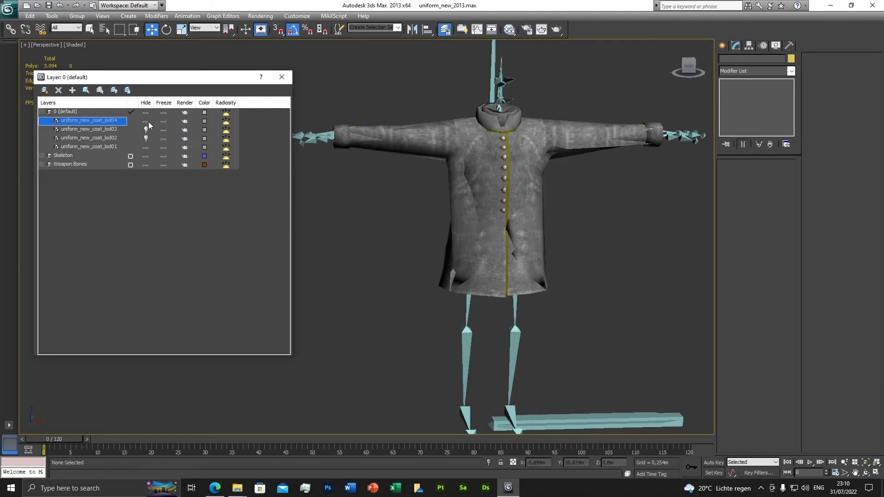
{"action": "right_click", "coordinate": [112, 120]}
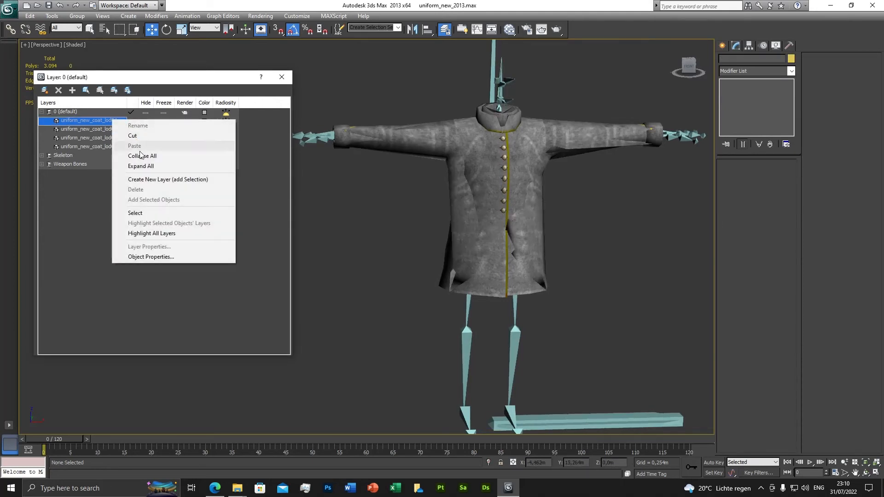
{"action": "left_click", "coordinate": [147, 212]}
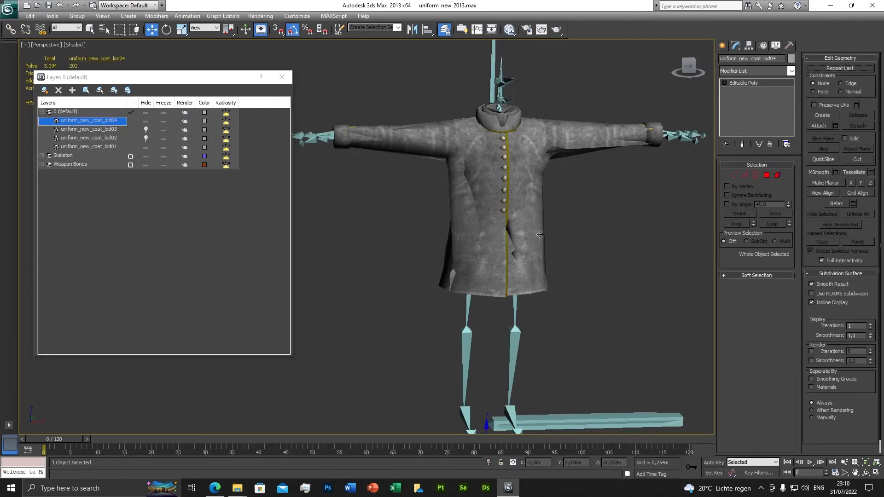
Step: Add a Skin Wrap modifier to uniform_new_coat_lod04 with uniform_new_coat_lod01 as its source object
{"action": "left_click", "coordinate": [790, 71]}
{"action": "scroll", "coordinate": [764, 207], "scroll_direction": "down", "scroll_amount": 15}
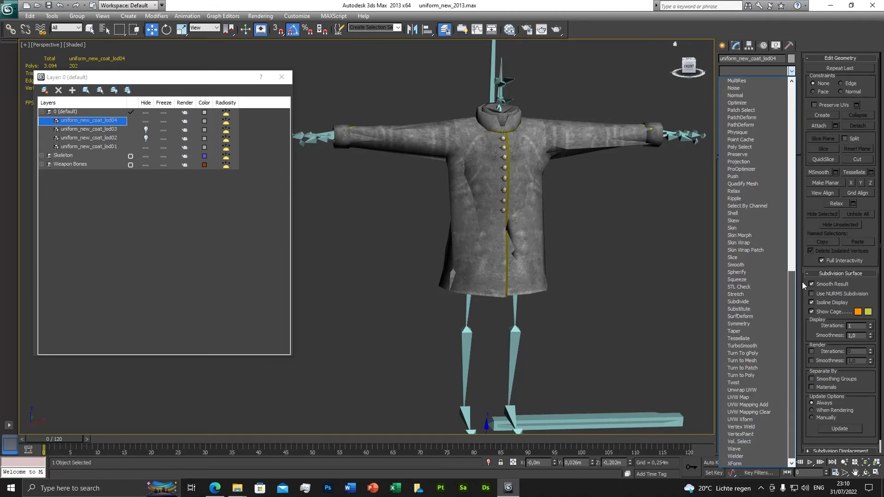
{"action": "left_click", "coordinate": [742, 242]}
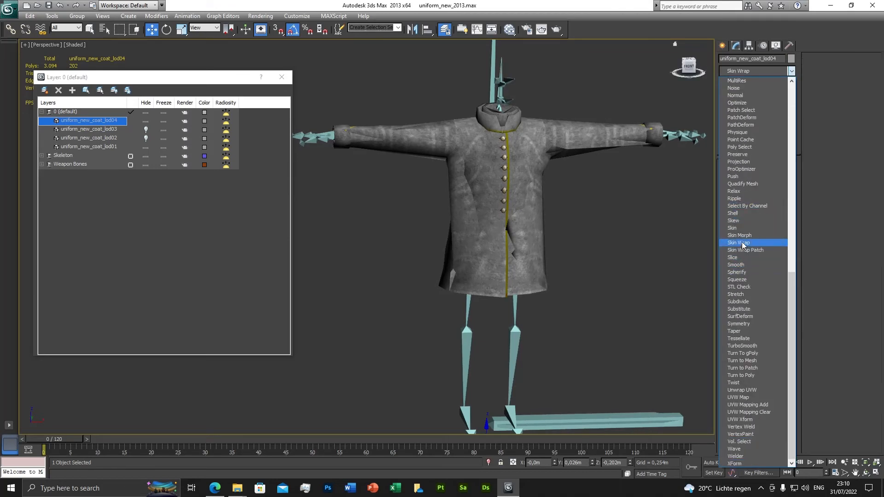
{"action": "left_click", "coordinate": [742, 237]}
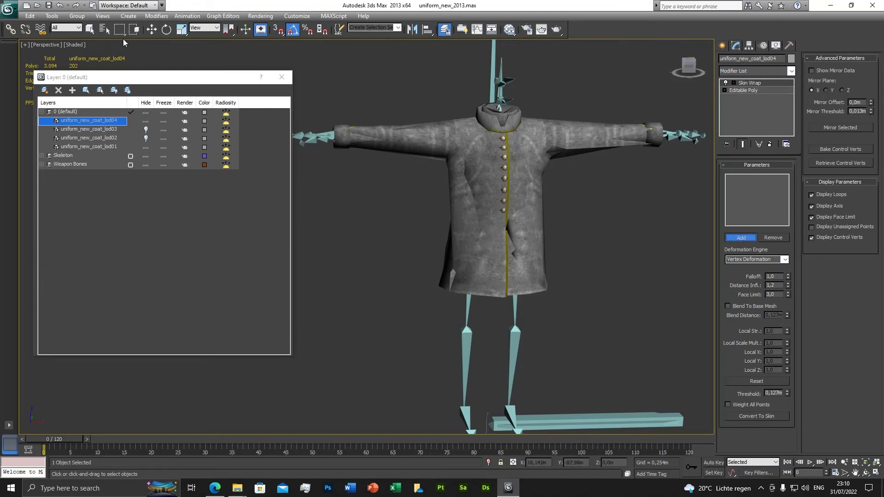
{"action": "scroll", "coordinate": [472, 231], "scroll_direction": "up", "scroll_amount": 15}
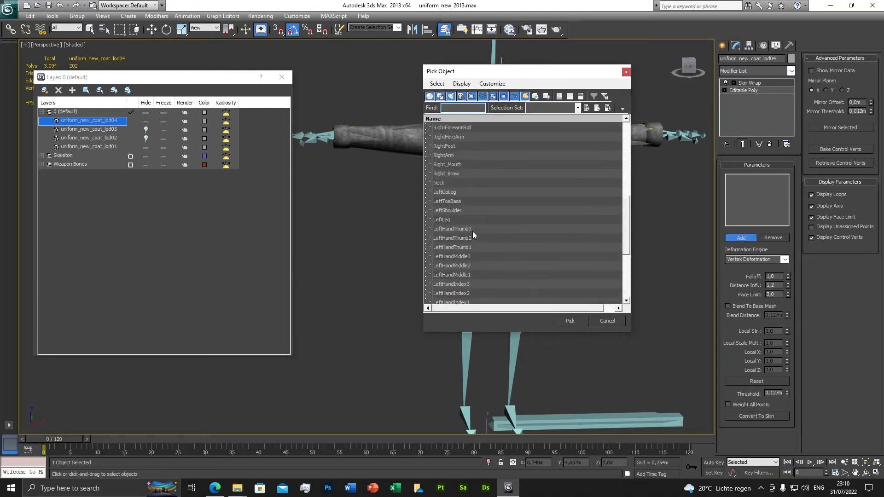
{"action": "left_click", "coordinate": [463, 156]}
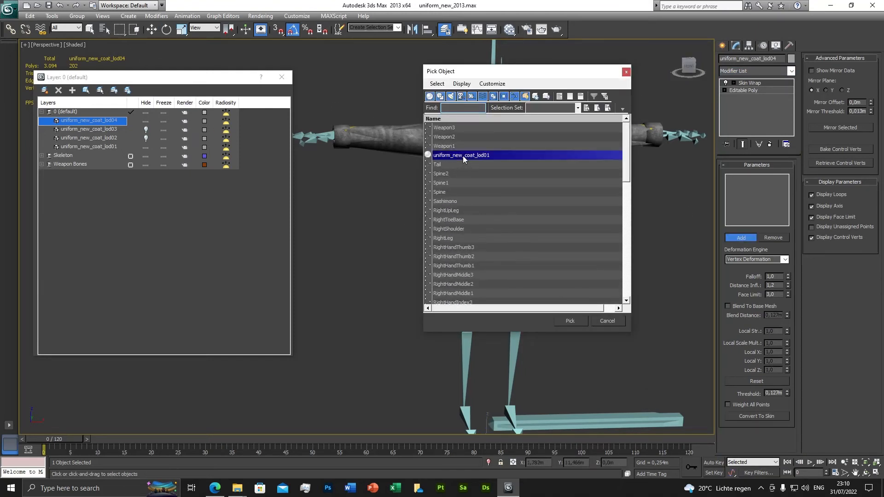
{"action": "left_click", "coordinate": [570, 320]}
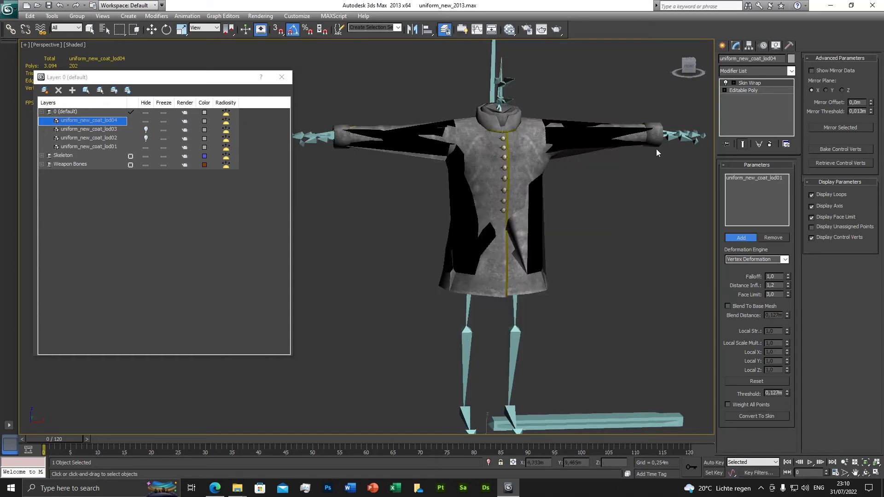
{"action": "left_click", "coordinate": [741, 238]}
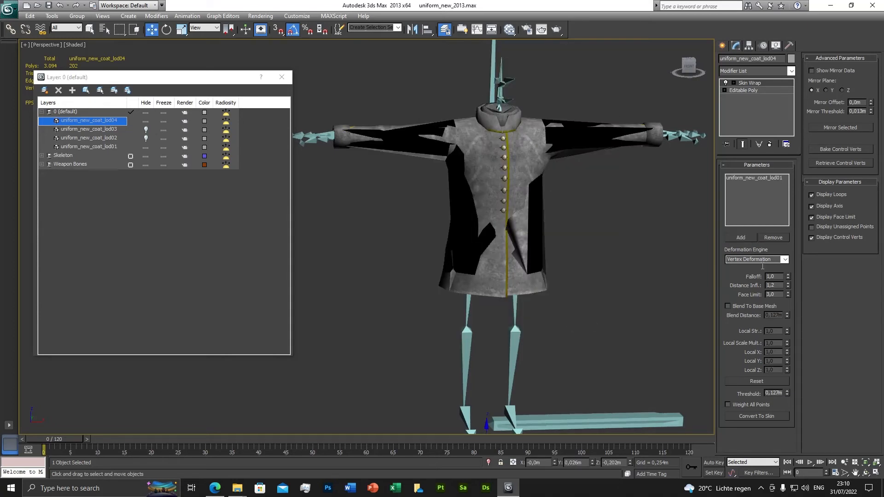
Step: Convert the Skin Wrap on uniform_new_coat_lod04 to a Skin modifier and delete the Skin Wrap from the stack
{"action": "left_click", "coordinate": [769, 412]}
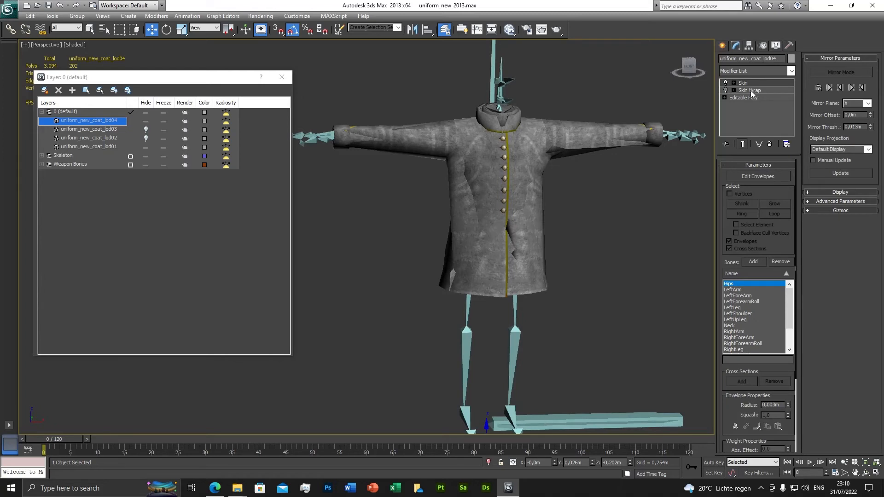
{"action": "right_click", "coordinate": [751, 91]}
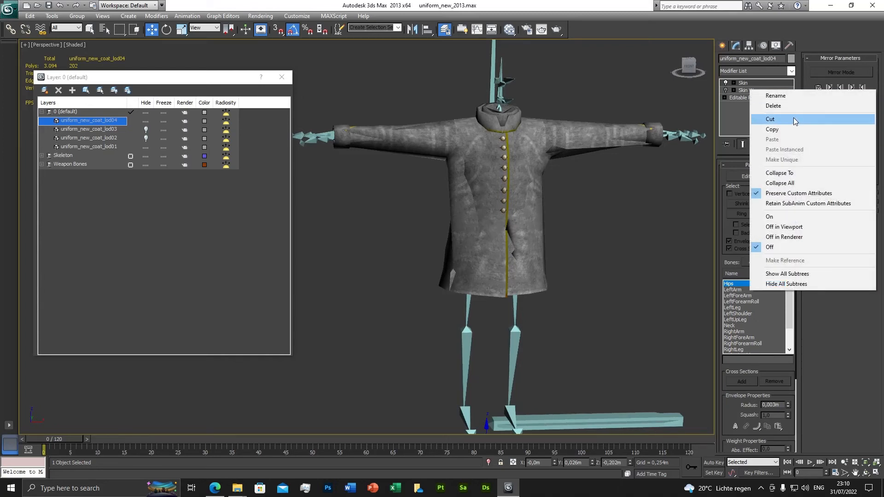
{"action": "left_click", "coordinate": [785, 106]}
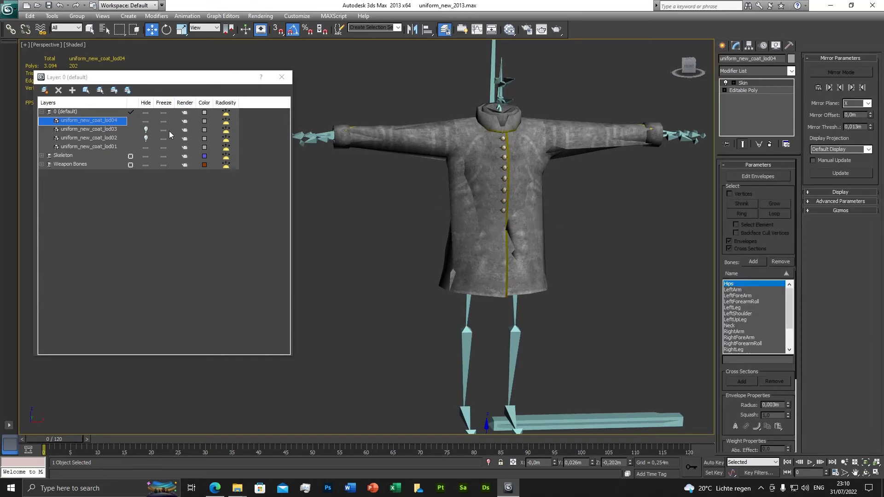
Step: Unhide uniform_new_coat_lod03 and uniform_new_coat_lod02, and close the layer manager
{"action": "left_click", "coordinate": [145, 129]}
{"action": "left_click", "coordinate": [146, 138]}
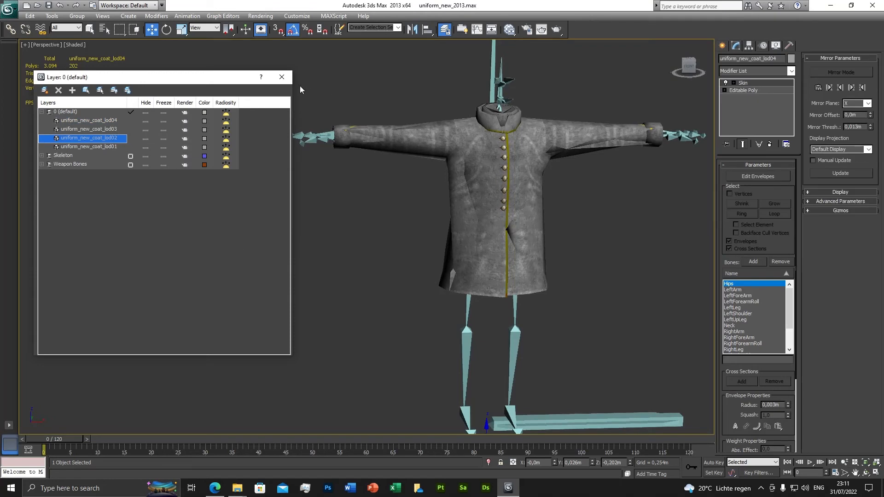
{"action": "left_click", "coordinate": [281, 77]}
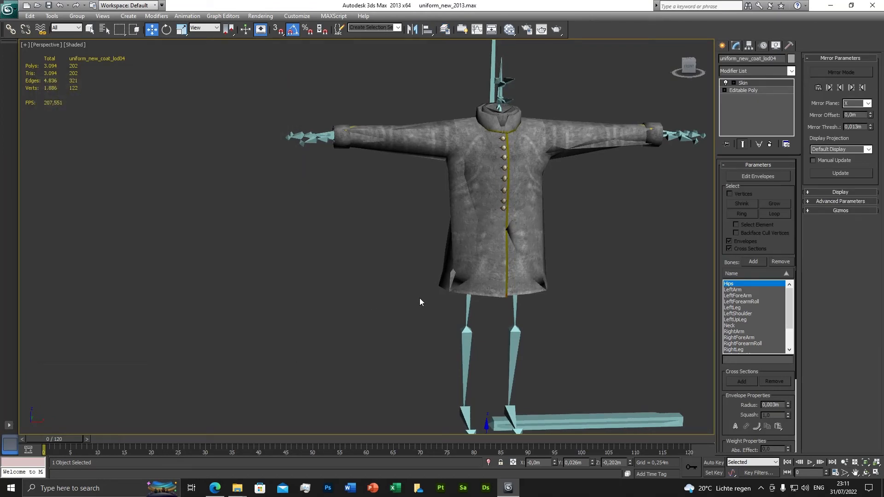
Step: Scrub the animation to frame 77 and back to frame 0 to check how the skinned coats follow the skeleton
{"action": "scroll", "coordinate": [418, 301], "scroll_direction": "down", "scroll_amount": 3}
{"action": "middle_click_drag", "start_coordinate": [420, 297], "coordinate": [420, 268]}
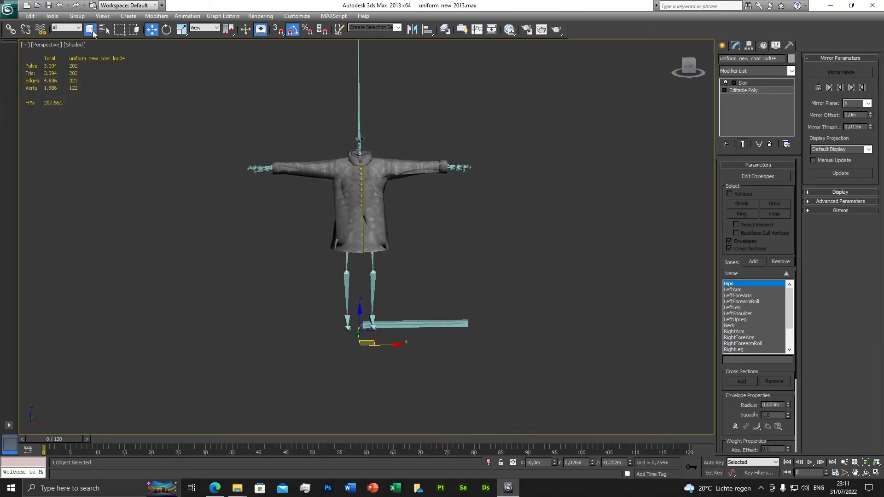
{"action": "left_click_drag", "start_coordinate": [59, 438], "coordinate": [458, 441]}
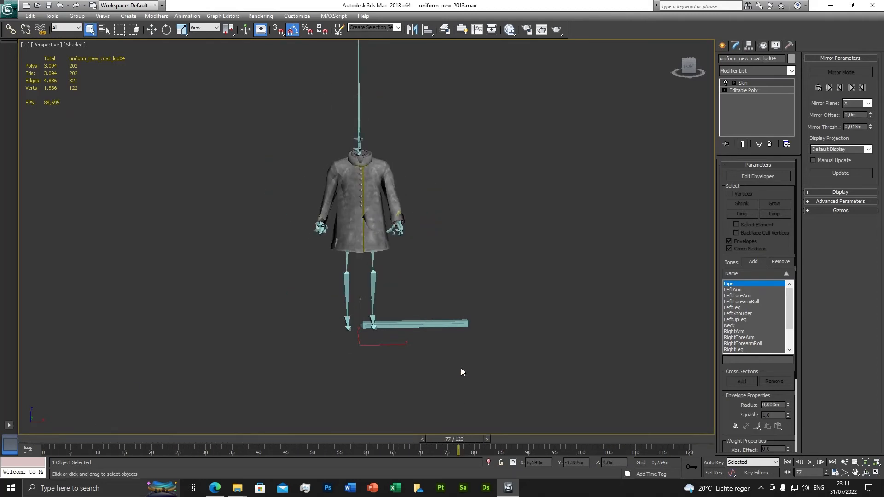
{"action": "middle_click_drag", "start_coordinate": [461, 372], "coordinate": [445, 360], "text": "alt"}
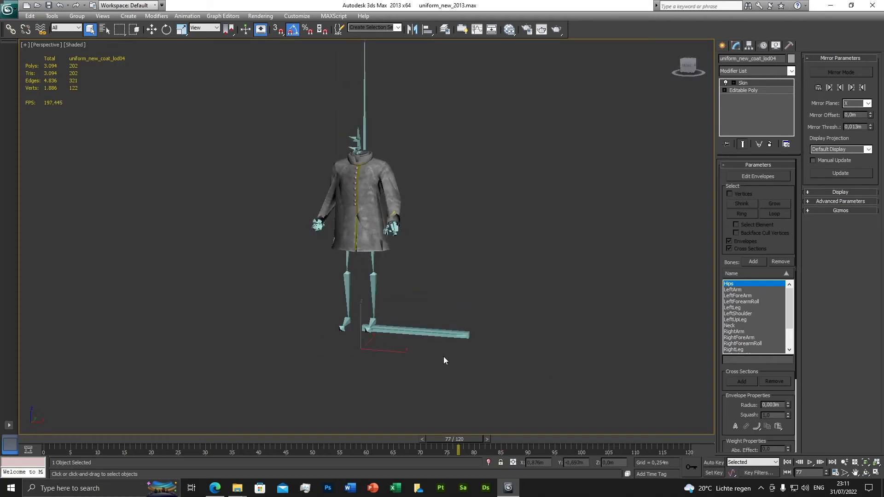
{"action": "left_click_drag", "start_coordinate": [465, 444], "coordinate": [1, 442]}
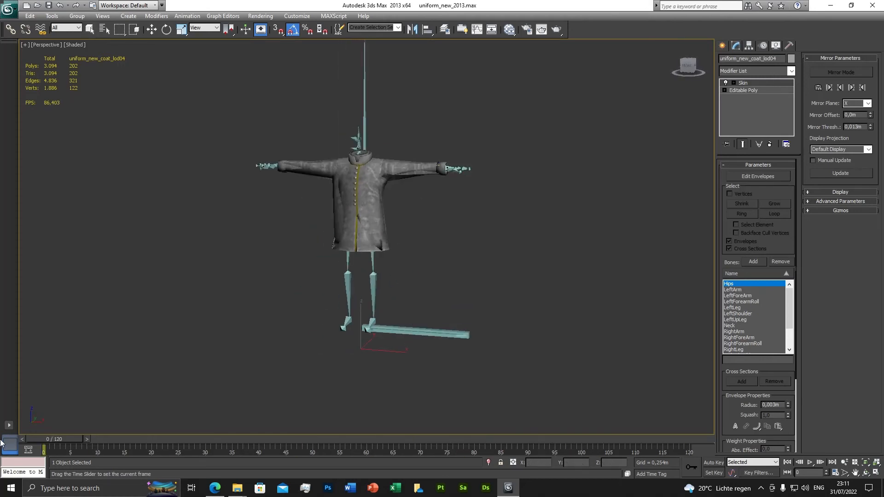
Step: Save the scene with the skinned coat LODs to the existing uniform_new_2013.max file
{"action": "middle_click_drag", "start_coordinate": [256, 359], "coordinate": [362, 332], "text": "alt"}
{"action": "scroll", "coordinate": [356, 338], "scroll_direction": "up", "scroll_amount": 3}
{"action": "scroll", "coordinate": [360, 331], "scroll_direction": "down", "scroll_amount": 1}
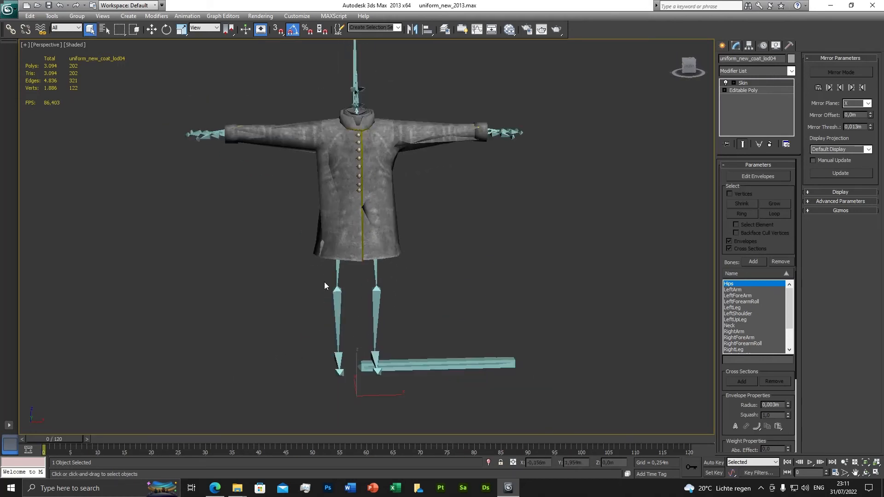
{"action": "left_click", "coordinate": [49, 6]}
{"action": "scroll", "coordinate": [332, 203], "scroll_direction": "down", "scroll_amount": 3}
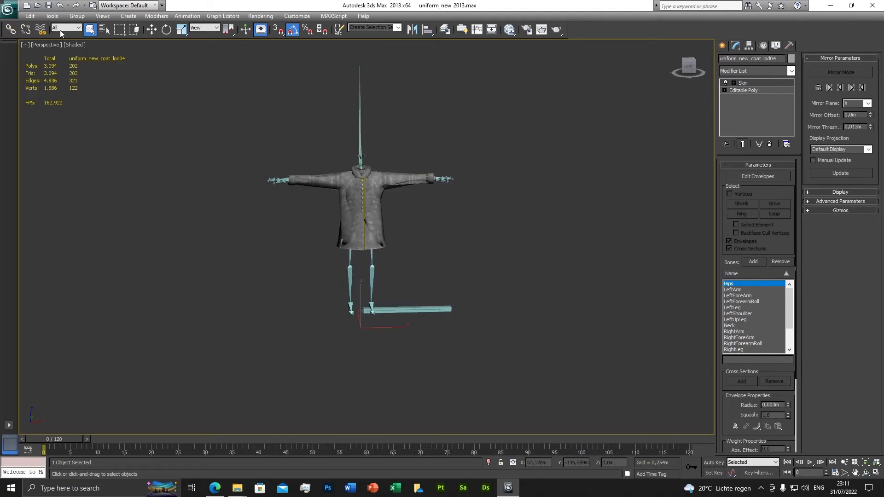
Step: Start exporting the scene into the innermost frock_uniform folder under Downloads, choosing the CS2 Max Exporter (*.CS2) format
{"action": "left_click", "coordinate": [16, 10]}
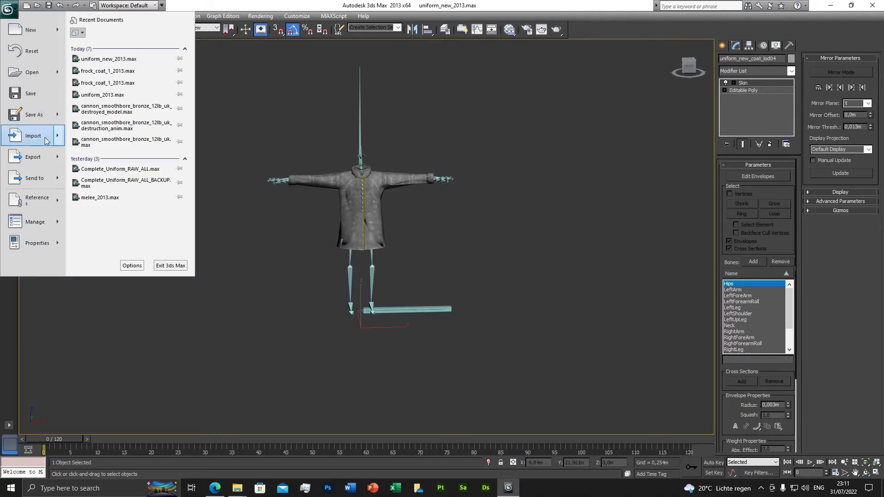
{"action": "mouse_move", "coordinate": [41, 158]}
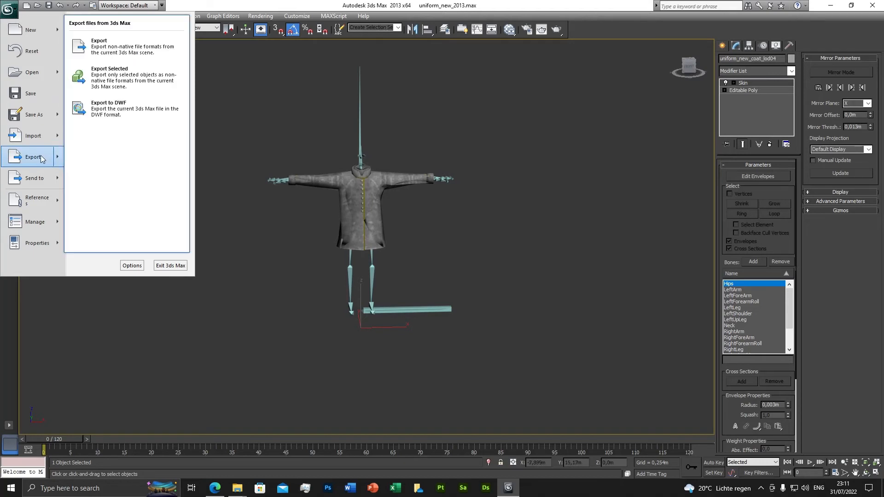
{"action": "left_click", "coordinate": [102, 46]}
{"action": "left_click", "coordinate": [126, 37]}
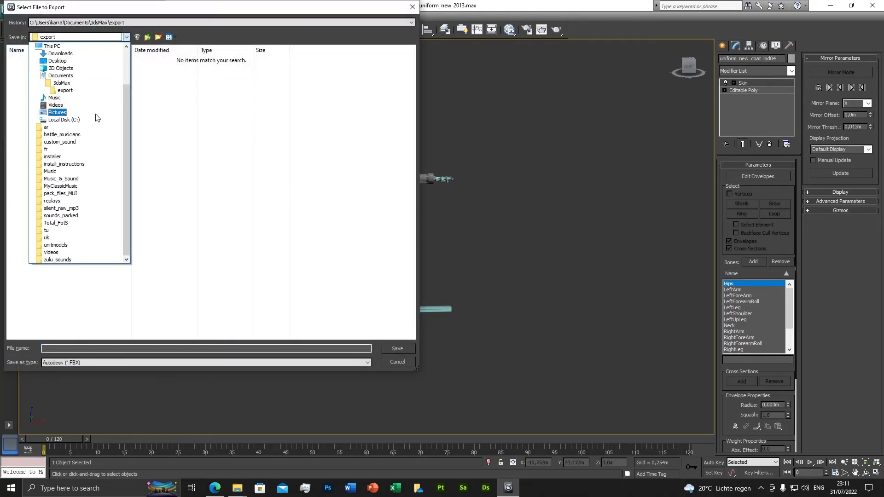
{"action": "scroll", "coordinate": [92, 110], "scroll_direction": "up", "scroll_amount": 2}
{"action": "left_click", "coordinate": [65, 100]}
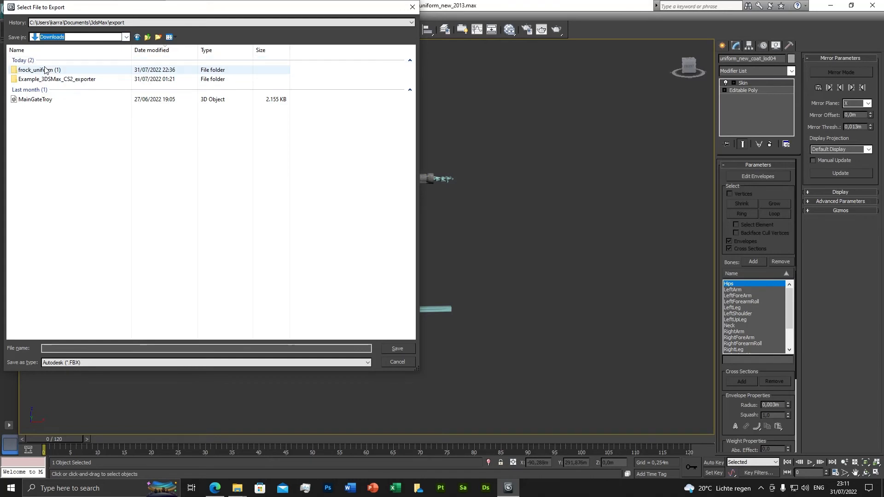
{"action": "double_click", "coordinate": [42, 66]}
{"action": "left_click", "coordinate": [46, 63]}
{"action": "double_click", "coordinate": [45, 61]}
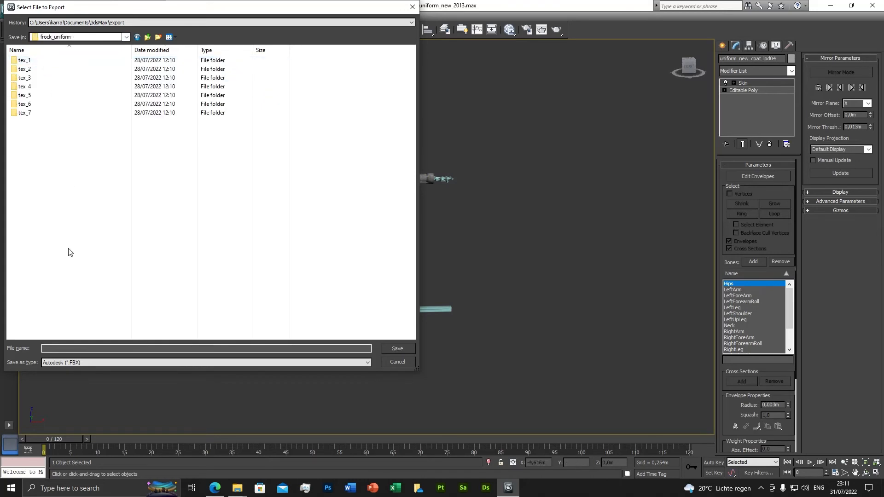
{"action": "left_click", "coordinate": [77, 363]}
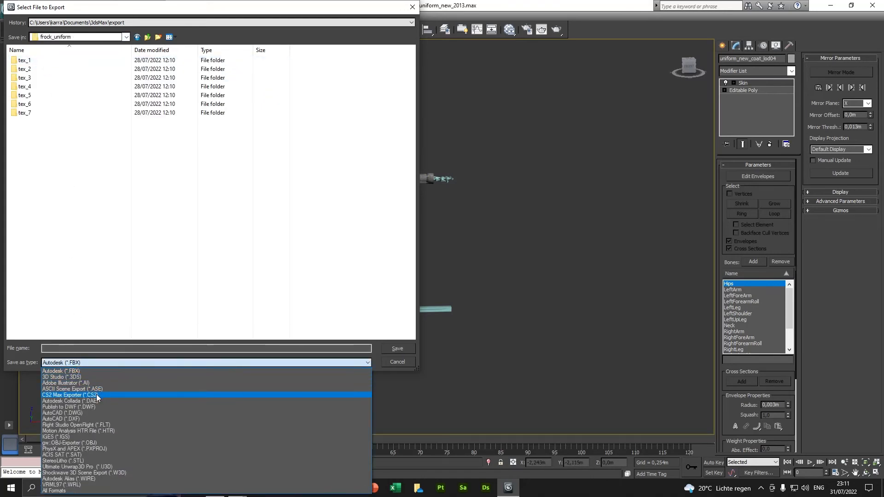
{"action": "left_click", "coordinate": [80, 395]}
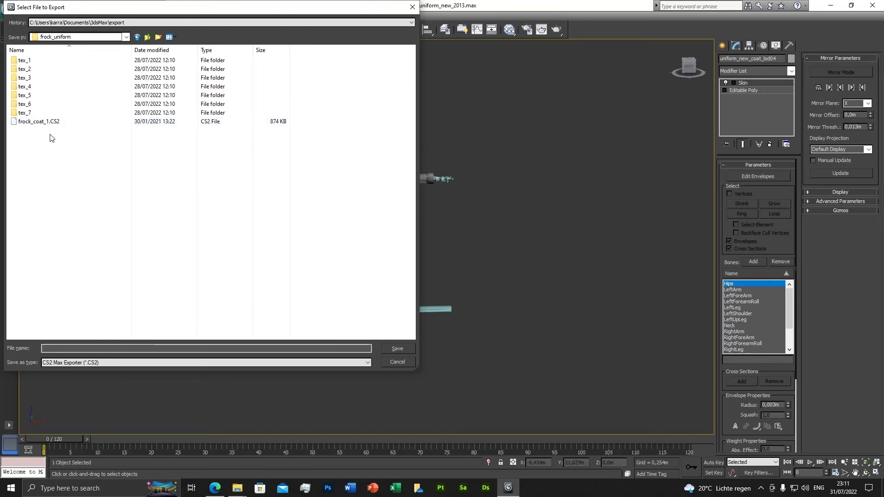
Step: Name the export file uniform_new and export it with NTSC sampling, all key frames and vertex colours
{"action": "left_click", "coordinate": [42, 122]}
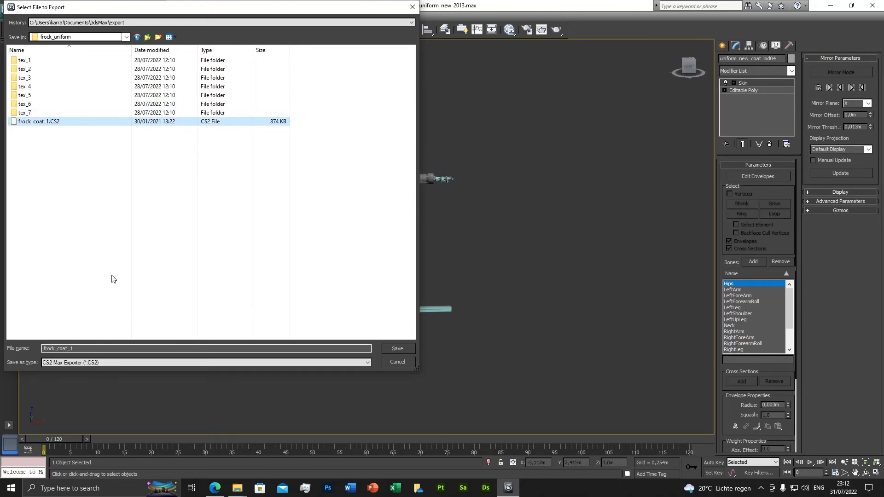
{"action": "left_click", "coordinate": [79, 203]}
{"action": "left_click_drag", "start_coordinate": [77, 349], "coordinate": [34, 352]}
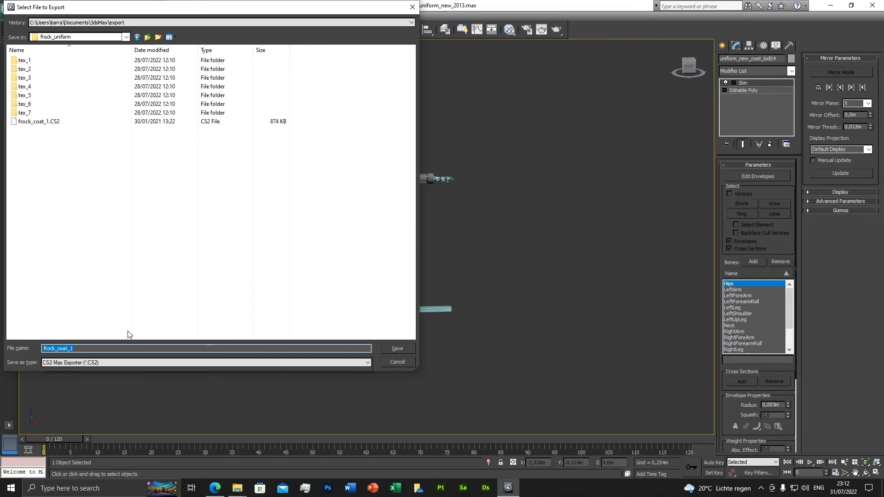
{"action": "type", "text": "uniform_"}
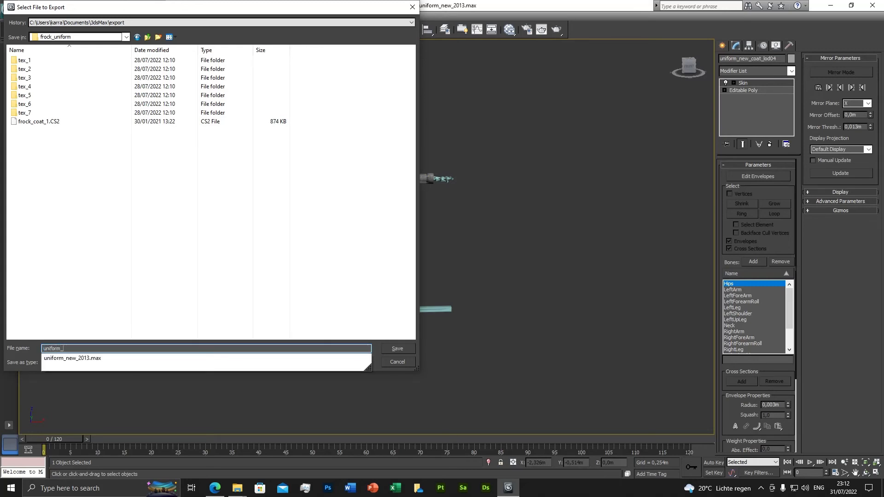
{"action": "type", "text": "new"}
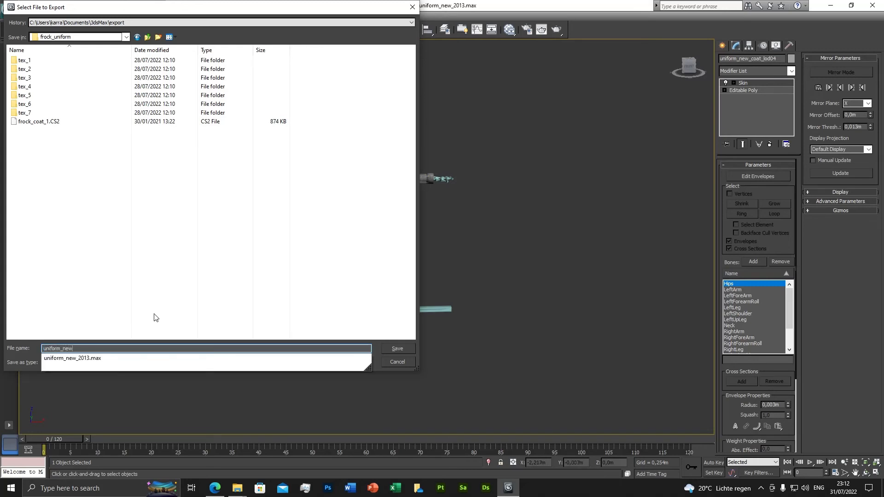
{"action": "left_click", "coordinate": [375, 355]}
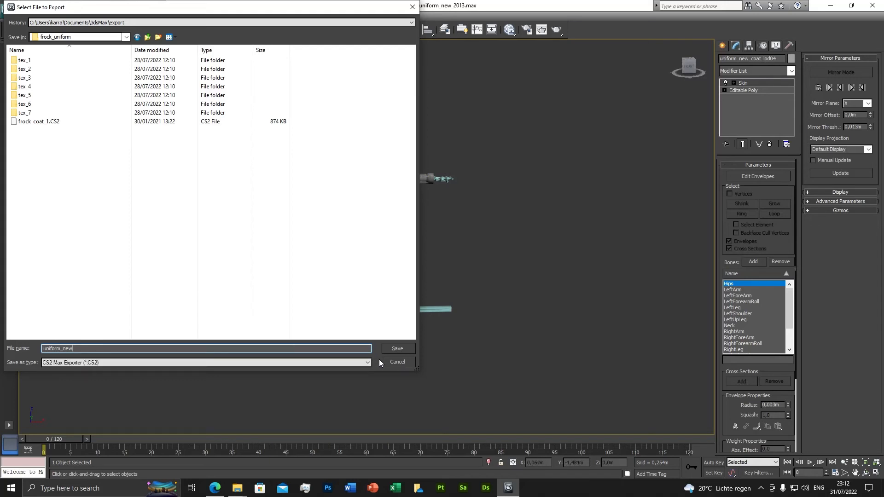
{"action": "left_click", "coordinate": [402, 350]}
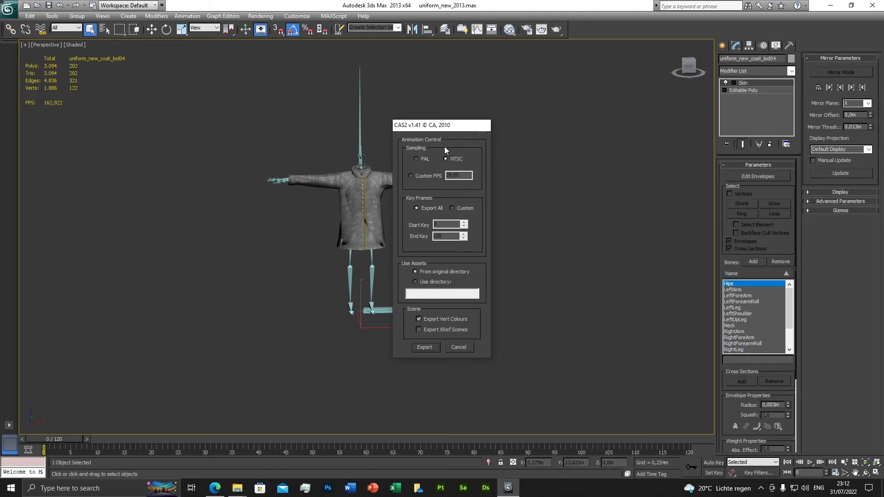
{"action": "left_click", "coordinate": [425, 348]}
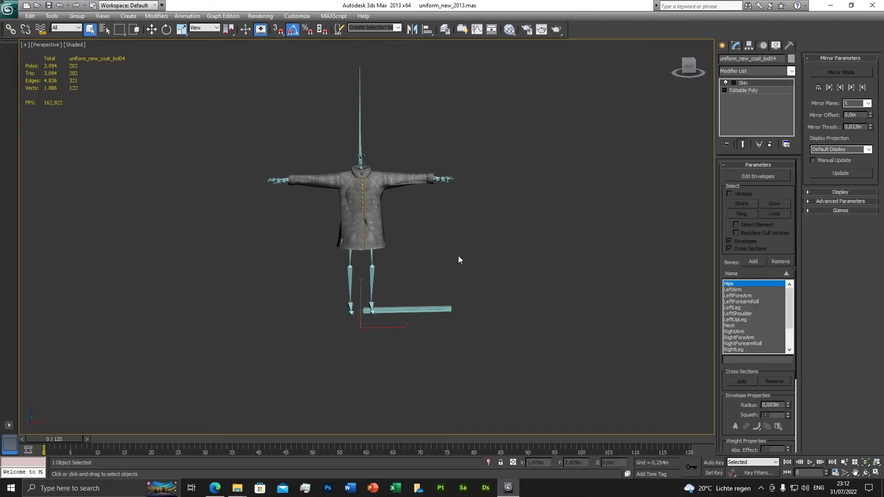
Step: Check the frock_uniform folder in File Explorer for the exported uniform_new.CS2 file, and minimize the folder window
{"action": "left_click", "coordinate": [238, 490]}
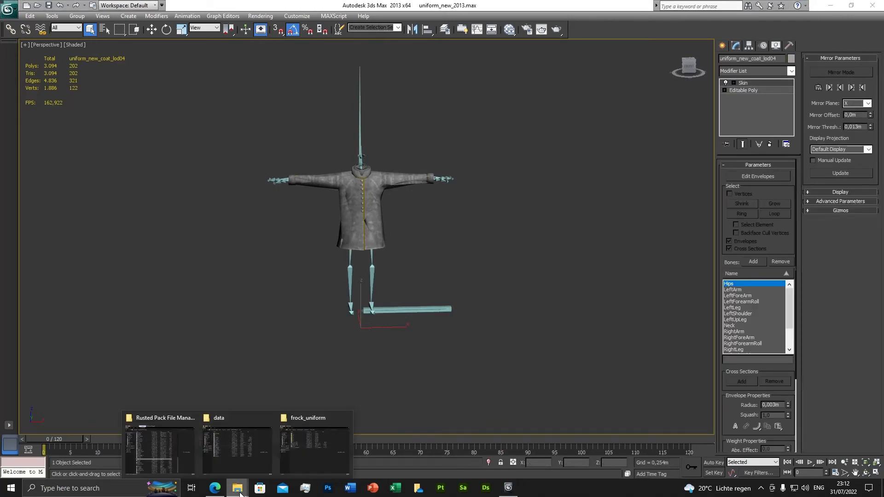
{"action": "left_click", "coordinate": [315, 446]}
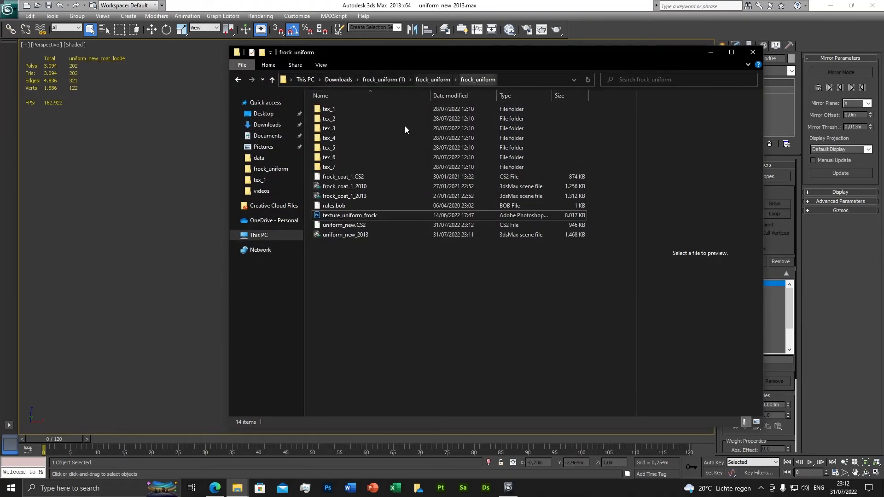
{"action": "left_click", "coordinate": [356, 225]}
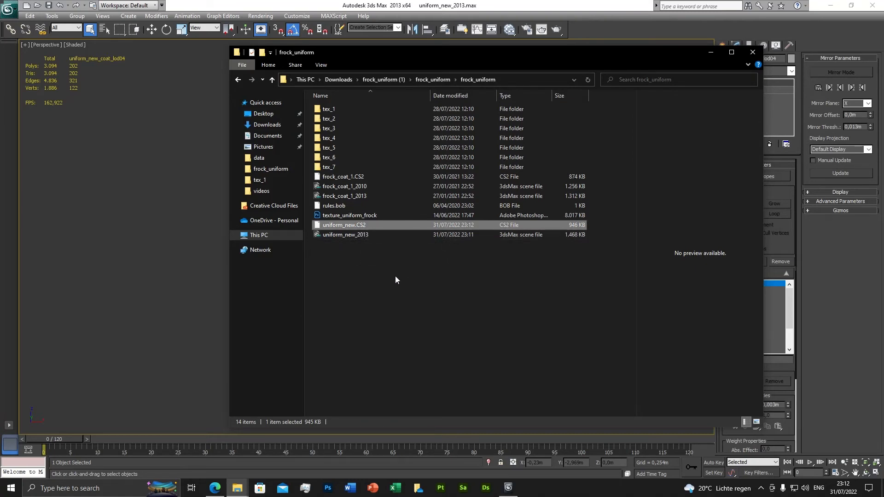
{"action": "left_click", "coordinate": [405, 310]}
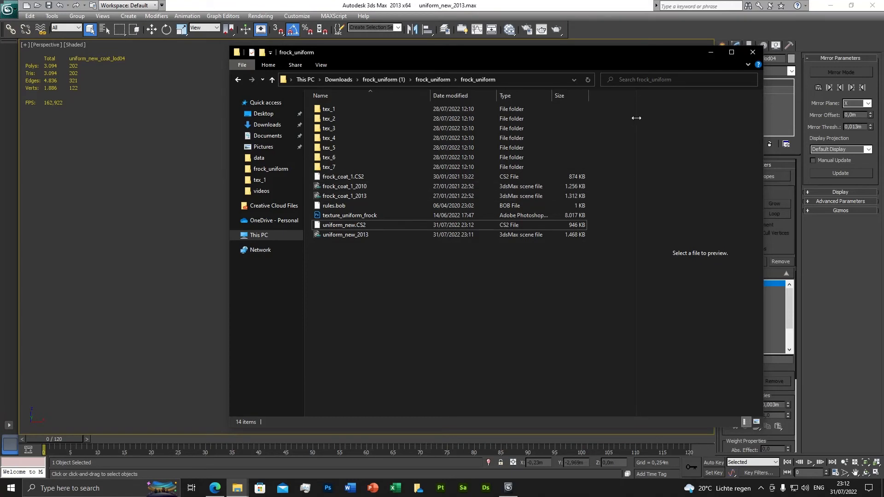
{"action": "left_click", "coordinate": [709, 54]}
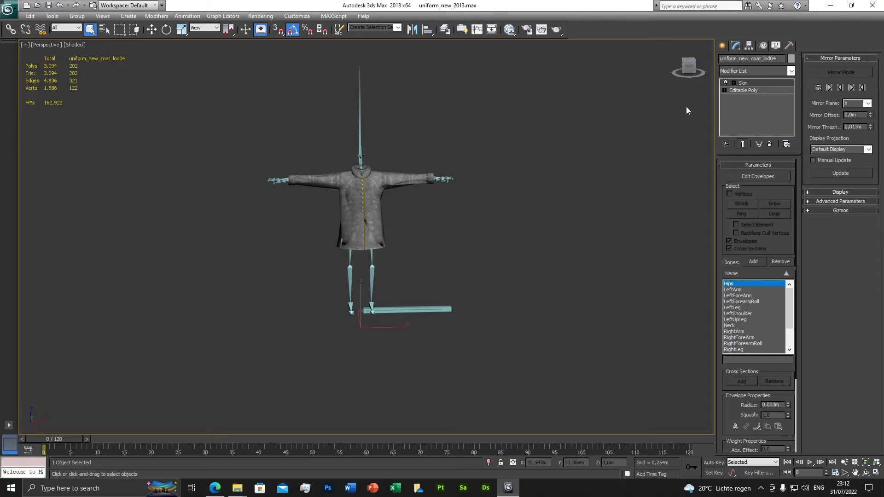
Step: Close 3ds Max and save the modified scene
{"action": "left_click", "coordinate": [873, 8]}
{"action": "left_click", "coordinate": [407, 274]}
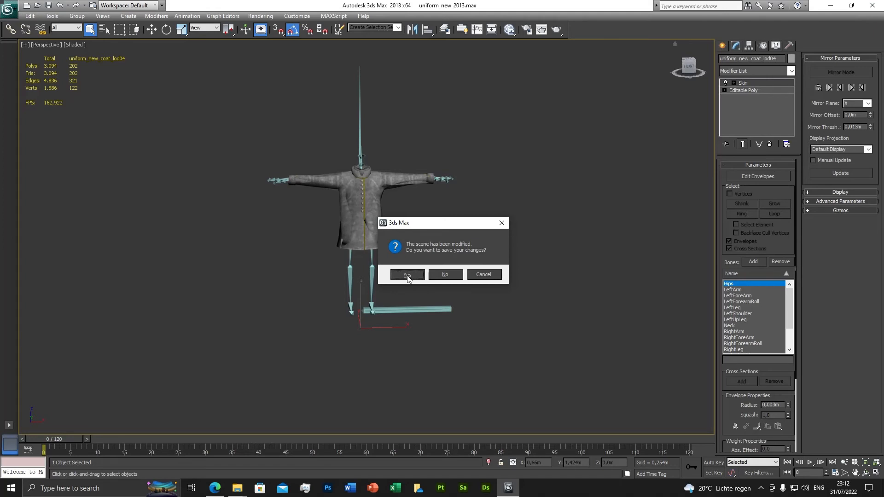
{"action": "mouse_move", "coordinate": [238, 491]}
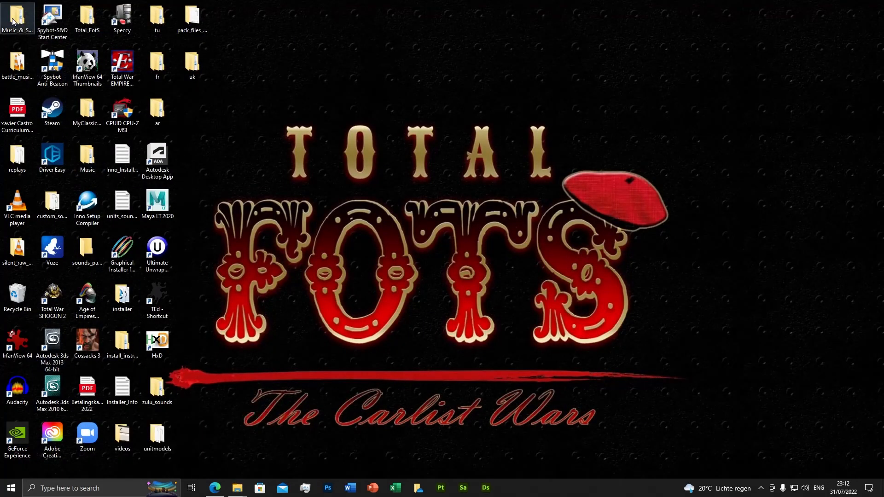
Step: Open the desktop's Total_FotS folder in File Explorer and go to Vanilla > MODDING > modding > raw_data
{"action": "double_click", "coordinate": [87, 19]}
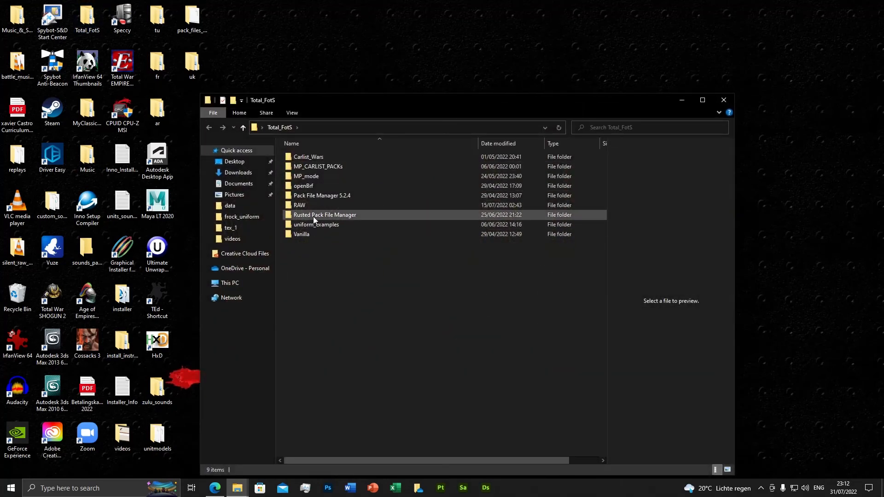
{"action": "double_click", "coordinate": [305, 234]}
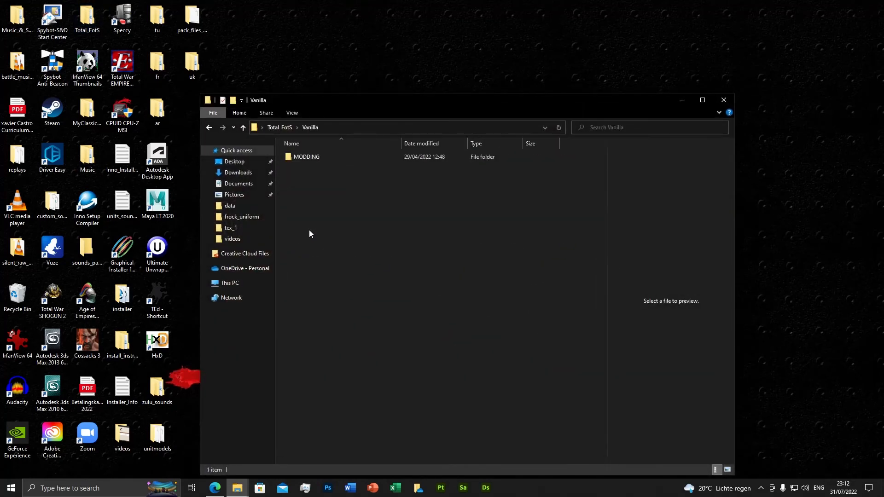
{"action": "double_click", "coordinate": [305, 156]}
{"action": "left_click_drag", "start_coordinate": [395, 105], "coordinate": [460, 54]}
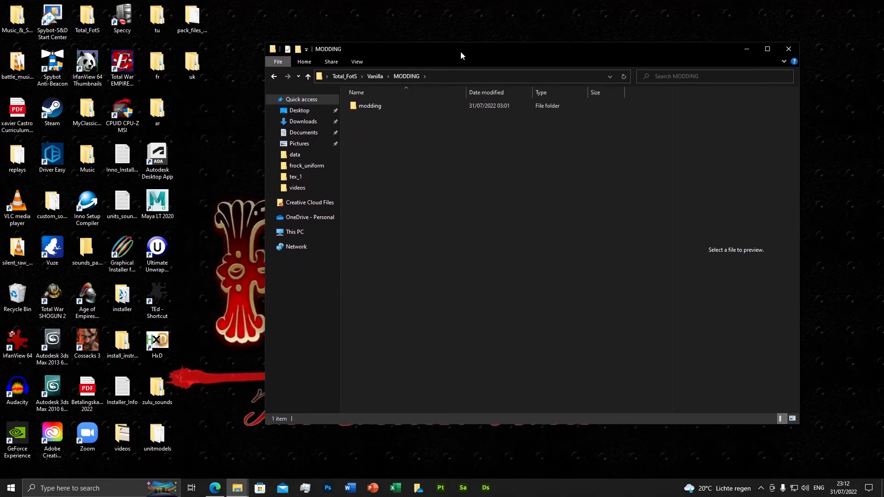
{"action": "double_click", "coordinate": [369, 105]}
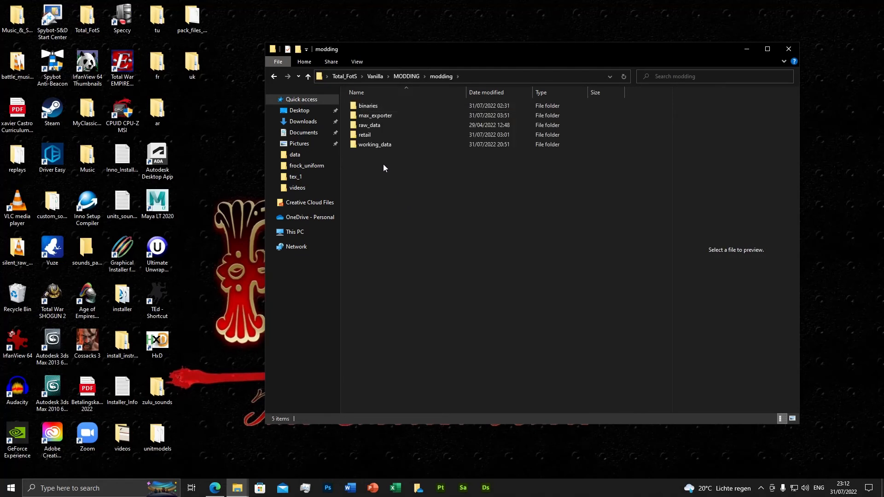
{"action": "double_click", "coordinate": [366, 126]}
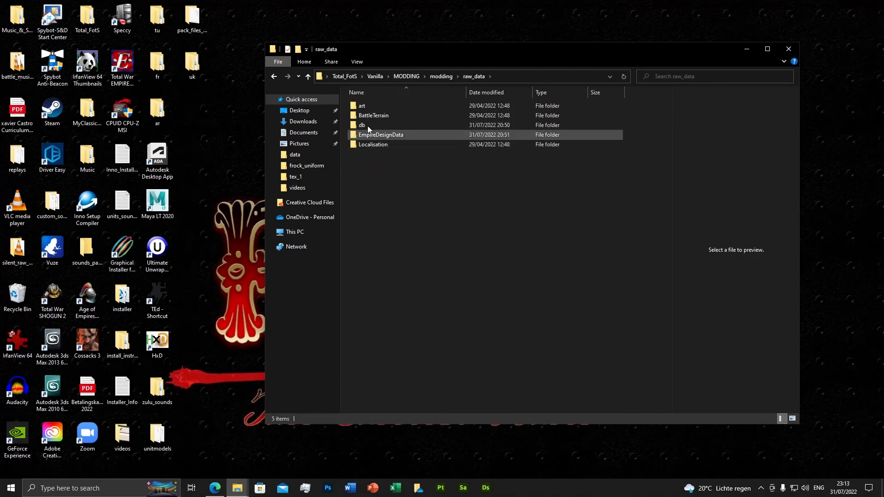
Step: Navigate from raw_data through art > battle > land > models > soldiers > VariantModels > UnitParts to the Japan folder
{"action": "double_click", "coordinate": [362, 105]}
{"action": "double_click", "coordinate": [366, 107]}
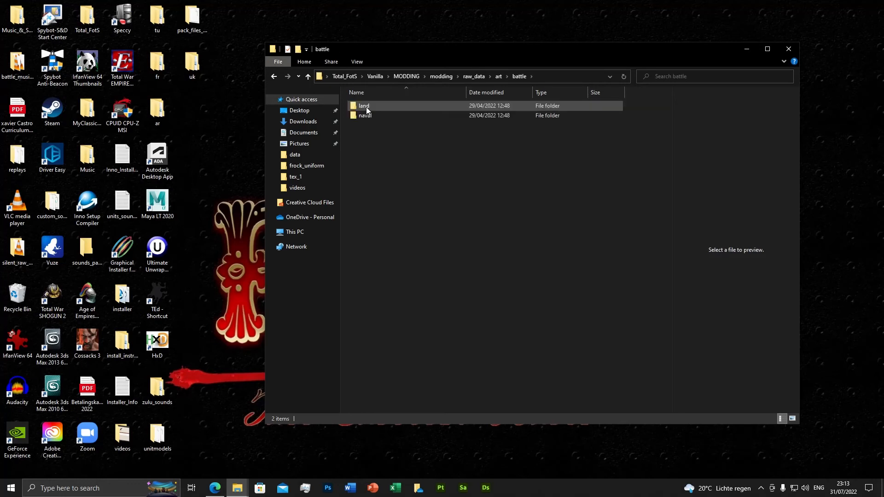
{"action": "double_click", "coordinate": [367, 107]}
{"action": "double_click", "coordinate": [367, 107]}
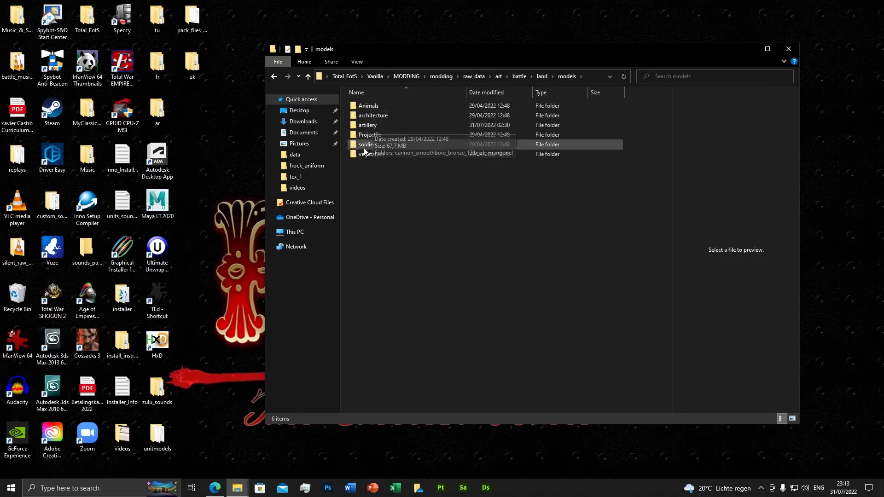
{"action": "double_click", "coordinate": [368, 145]}
{"action": "double_click", "coordinate": [380, 109]}
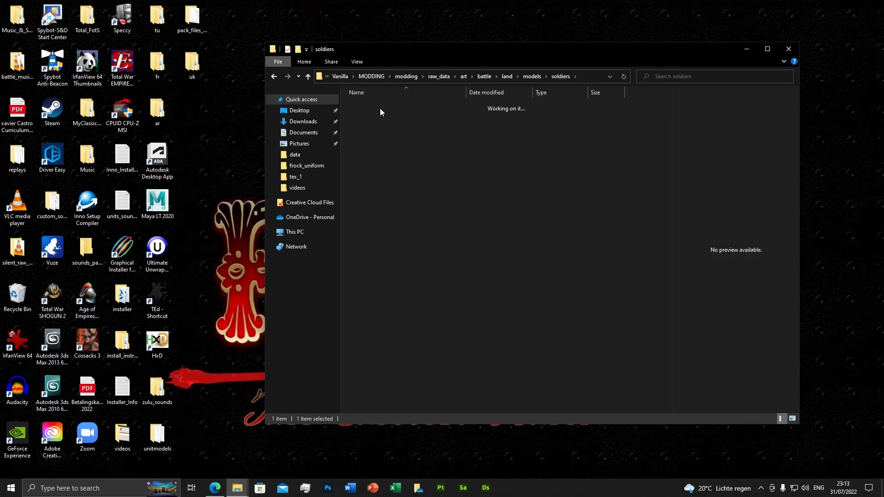
{"action": "double_click", "coordinate": [380, 109]}
{"action": "double_click", "coordinate": [379, 109]}
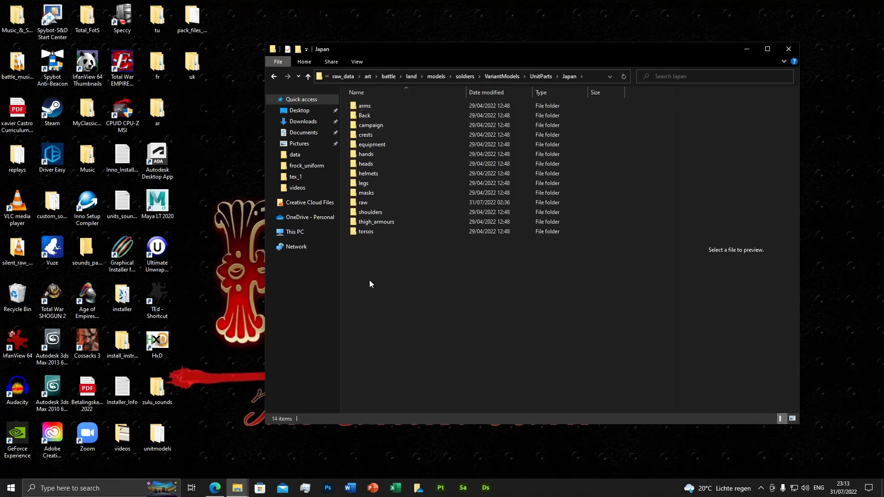
Step: Look at the contents of the raw folder and return to the Japan folder
{"action": "double_click", "coordinate": [369, 203]}
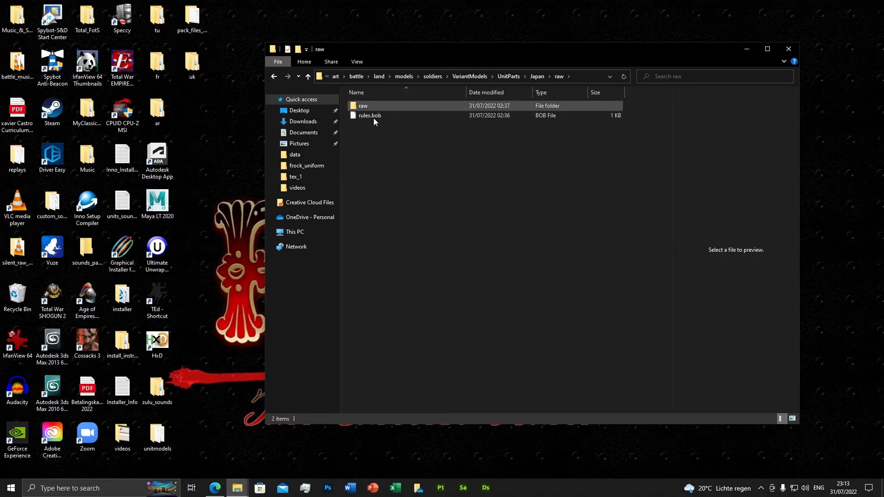
{"action": "left_click", "coordinate": [537, 76]}
{"action": "left_click", "coordinate": [390, 269]}
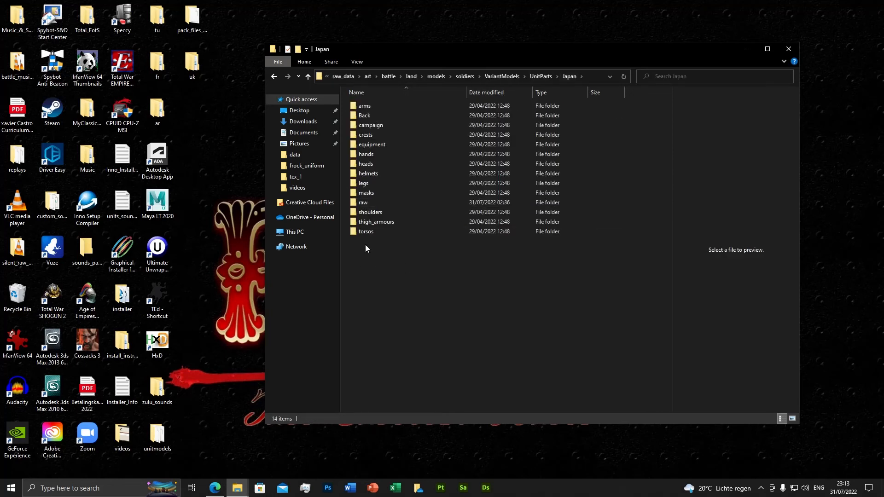
Step: Create a new folder named uniform_torso inside the Japan folder
{"action": "right_click", "coordinate": [361, 256]}
{"action": "mouse_move", "coordinate": [423, 367]}
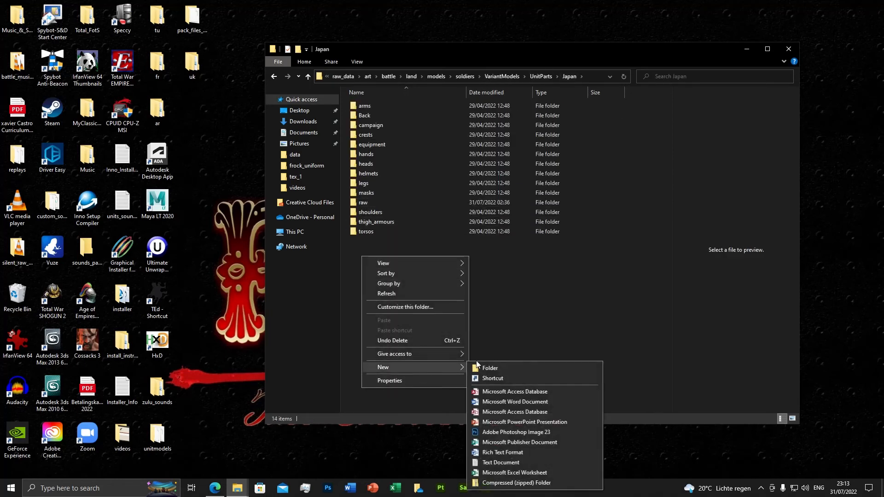
{"action": "left_click", "coordinate": [507, 364]}
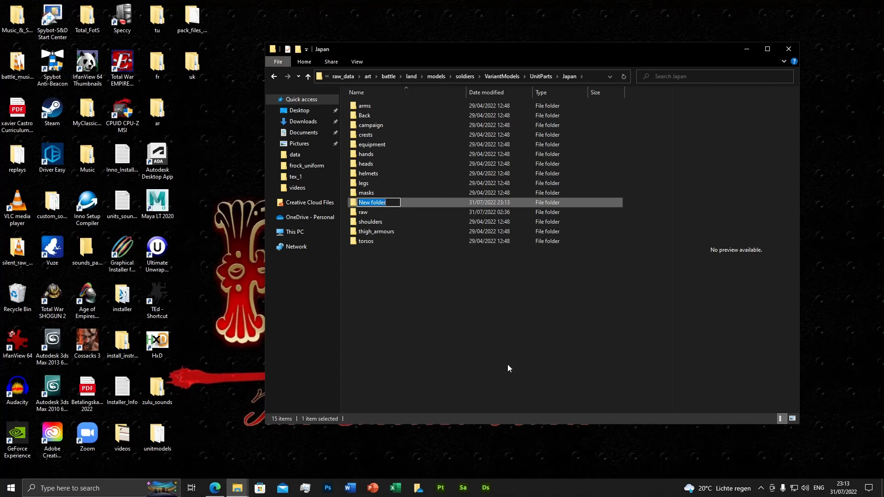
{"action": "type", "text": "uniform_torso"}
{"action": "key", "text": "Return"}
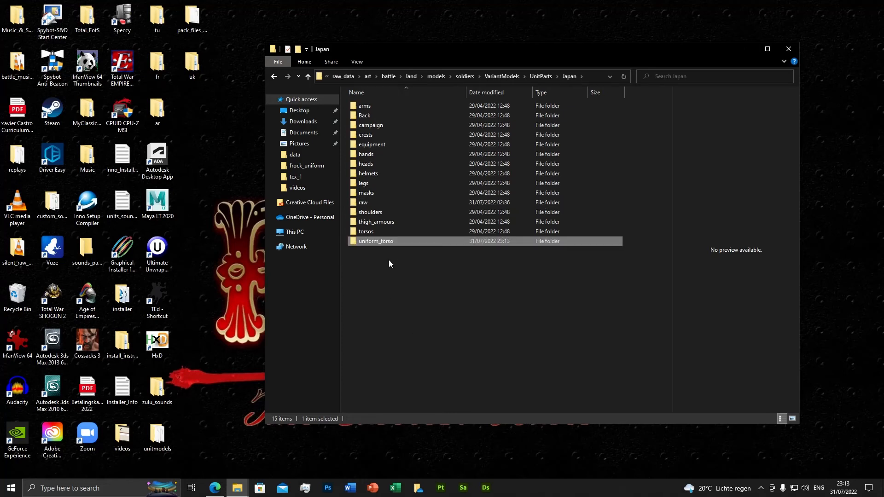
Step: Open the uniform_torso folder and arrange the frock_uniform folder window next to it
{"action": "double_click", "coordinate": [381, 242]}
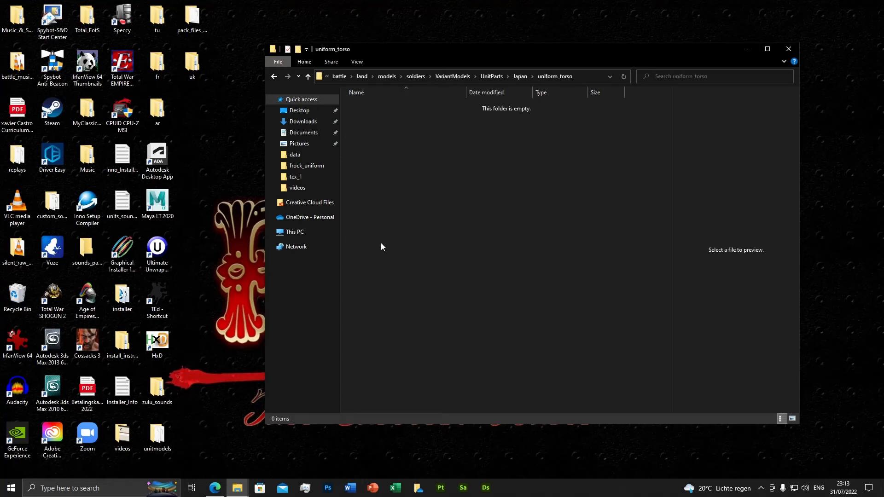
{"action": "left_click", "coordinate": [235, 489]}
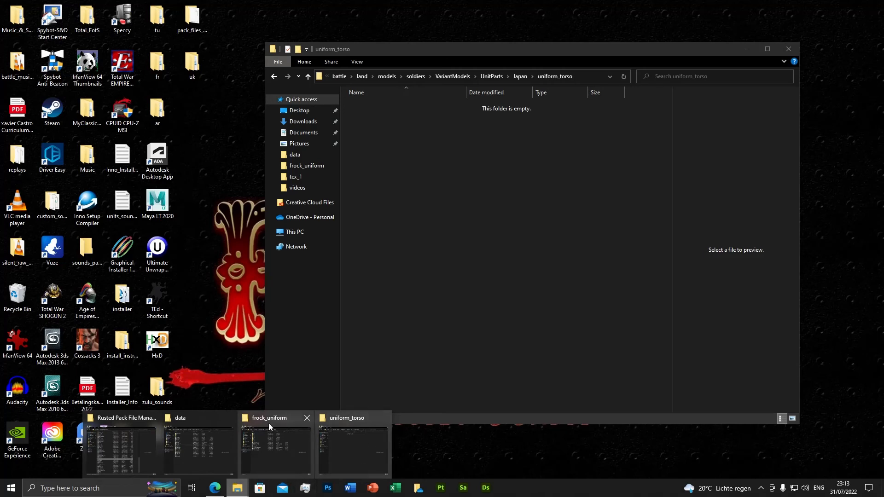
{"action": "left_click", "coordinate": [270, 441]}
{"action": "left_click_drag", "start_coordinate": [461, 65], "coordinate": [306, 88]}
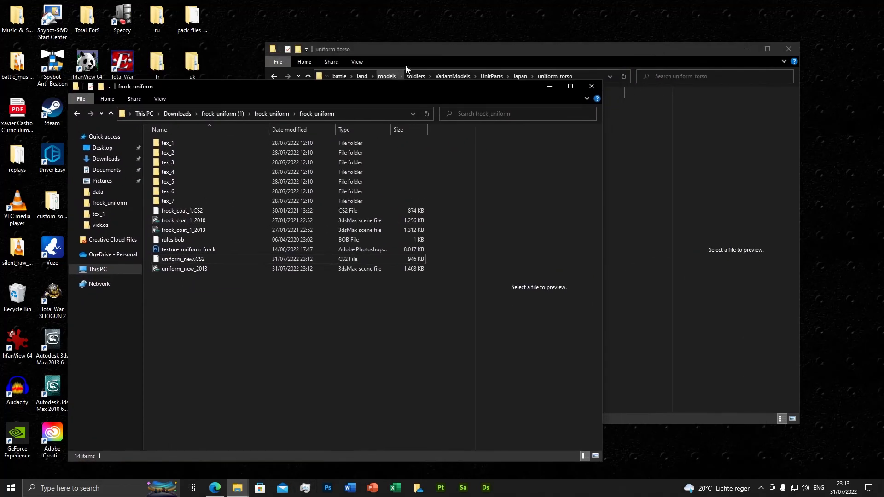
{"action": "left_click", "coordinate": [426, 51]}
Step: Create a new folder named uniform_new inside the uniform_torso folder
{"action": "right_click", "coordinate": [366, 112]}
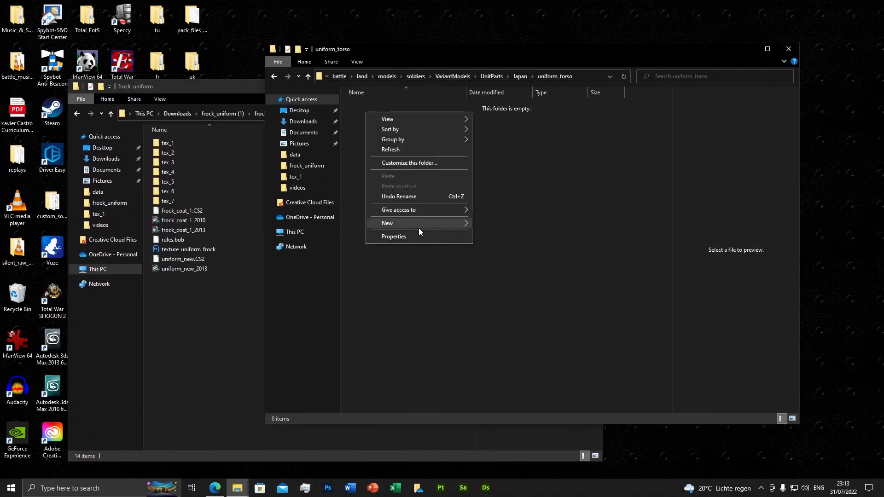
{"action": "mouse_move", "coordinate": [426, 223]}
{"action": "left_click", "coordinate": [500, 224]}
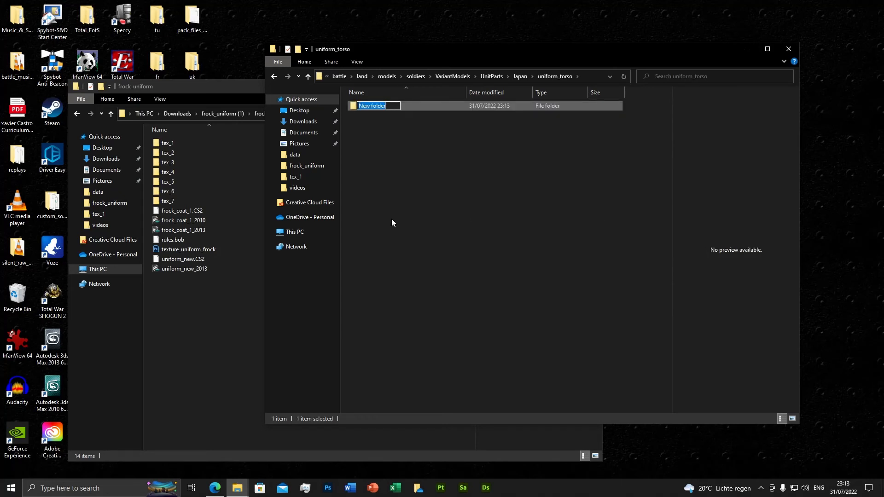
{"action": "type", "text": "uniform_new"}
{"action": "key", "text": "Return"}
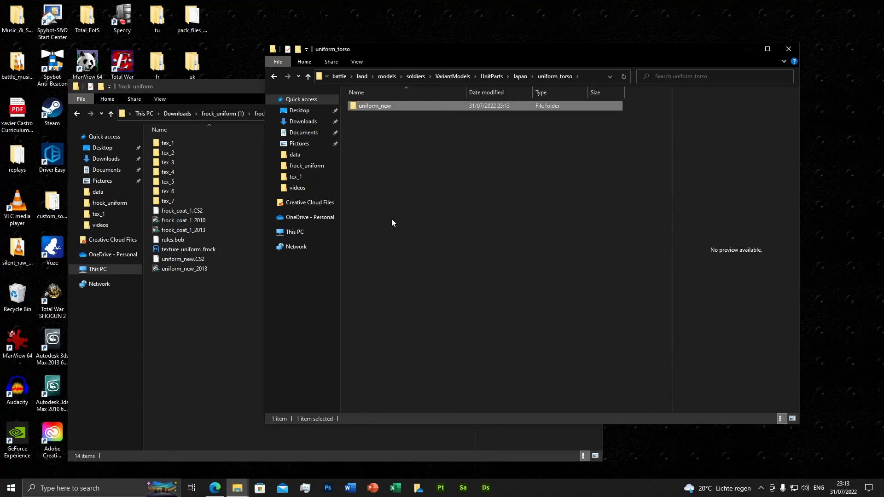
Step: Copy uniform_new.CS2 from the frock_uniform folder into the uniform_new folder
{"action": "double_click", "coordinate": [374, 105]}
{"action": "left_click", "coordinate": [178, 259]}
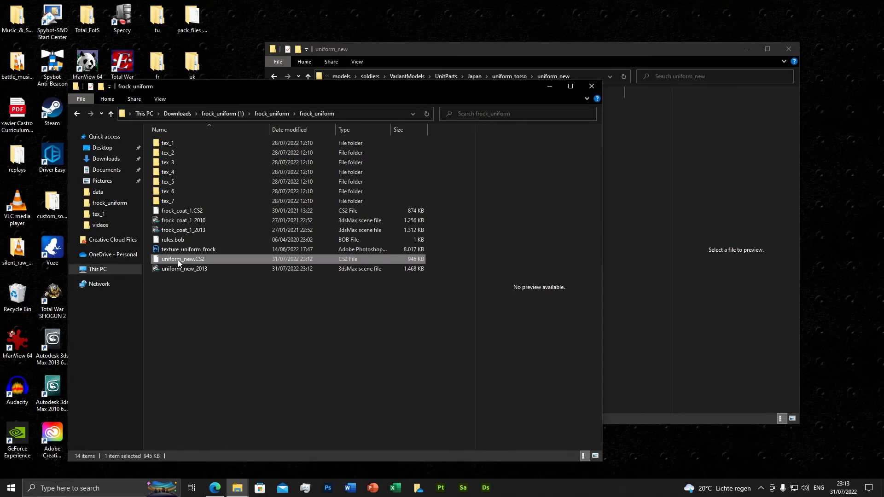
{"action": "left_click", "coordinate": [647, 173]}
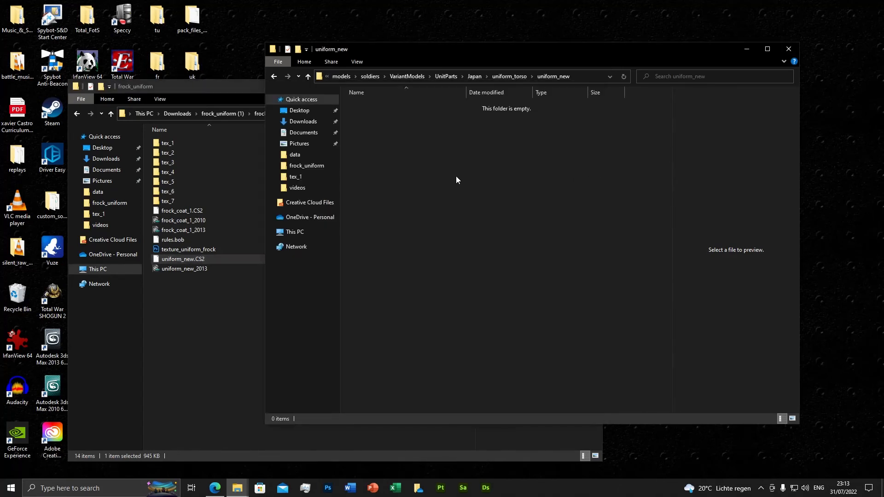
{"action": "key", "text": "ctrl+v"}
Step: Copy the texture folders tex_1 through tex_7 from frock_uniform into the uniform_new folder
{"action": "left_click", "coordinate": [172, 144]}
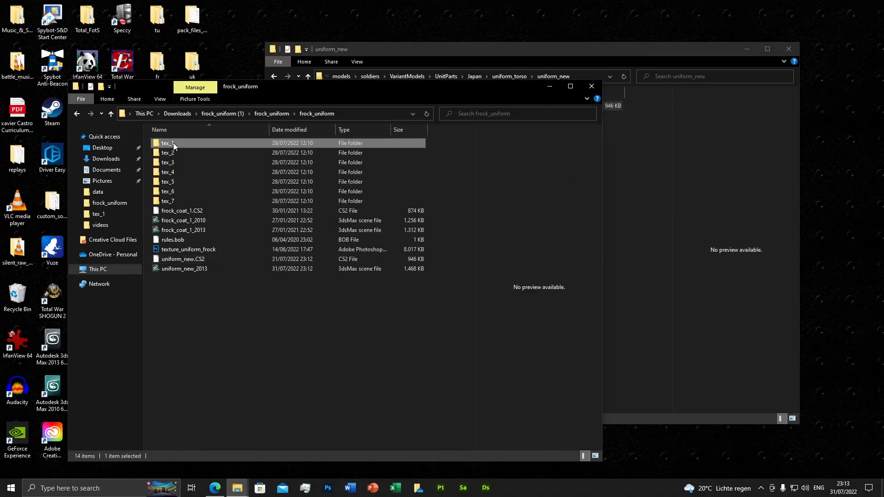
{"action": "left_click", "coordinate": [169, 201], "text": "shift"}
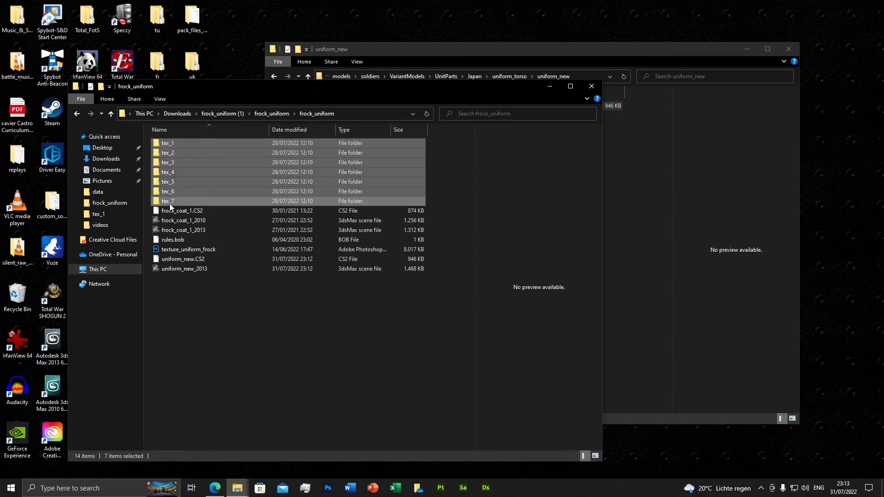
{"action": "left_click", "coordinate": [635, 172]}
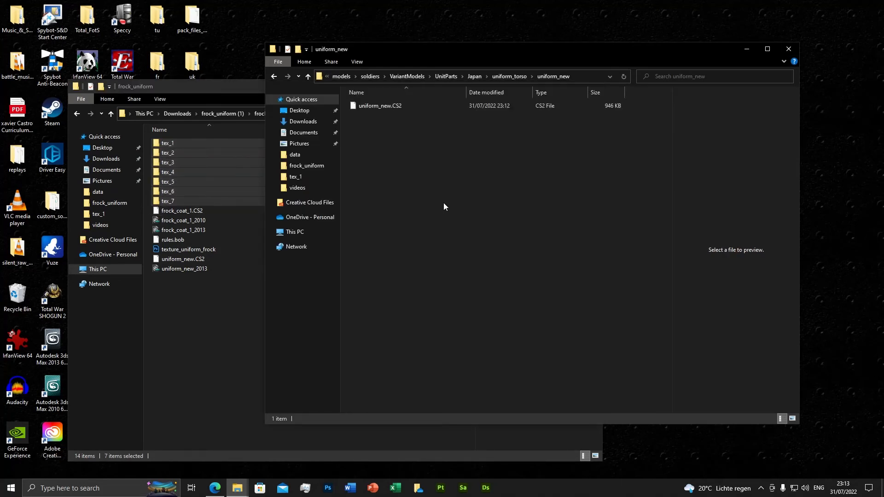
{"action": "key", "text": "ctrl+v"}
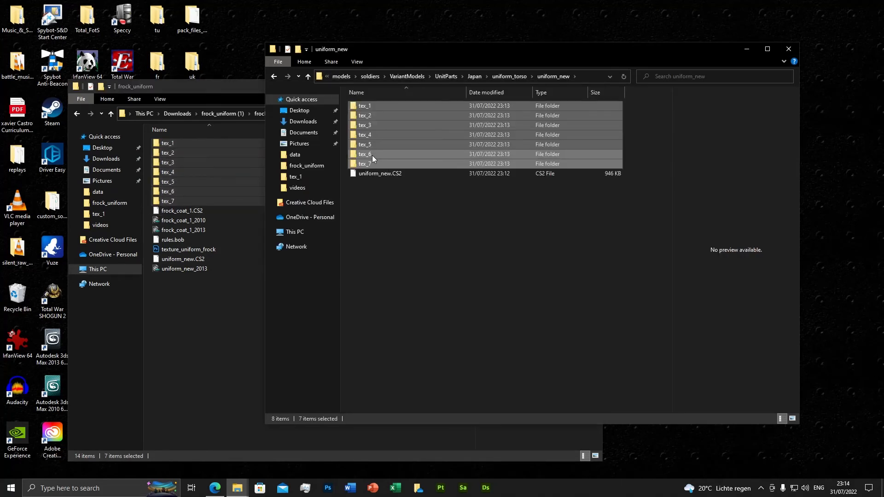
Step: View the texture_diffuse image in the tex_6 folder and check its image properties in IrfanView
{"action": "double_click", "coordinate": [372, 155]}
{"action": "double_click", "coordinate": [425, 122]}
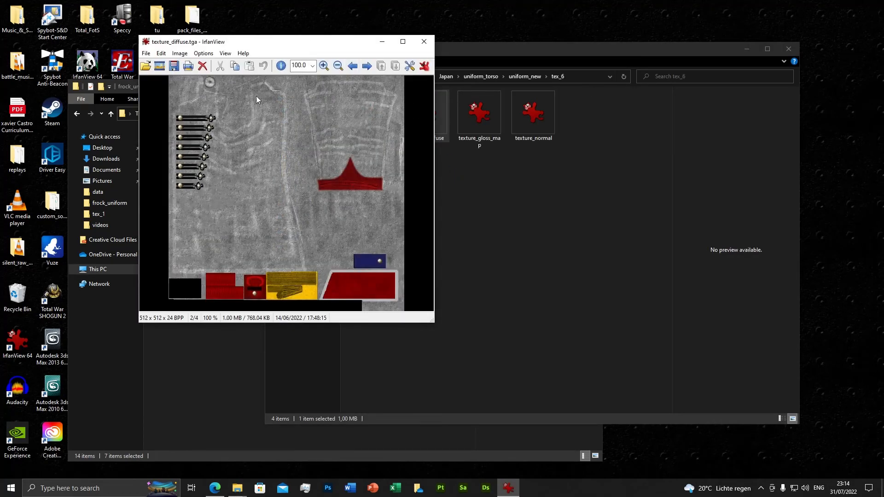
{"action": "left_click", "coordinate": [281, 66]}
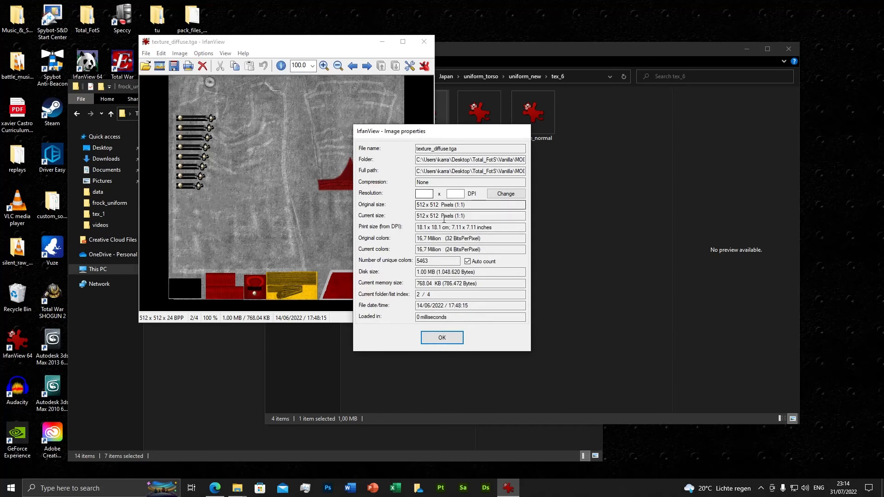
{"action": "left_click", "coordinate": [442, 337]}
{"action": "left_click", "coordinate": [424, 42]}
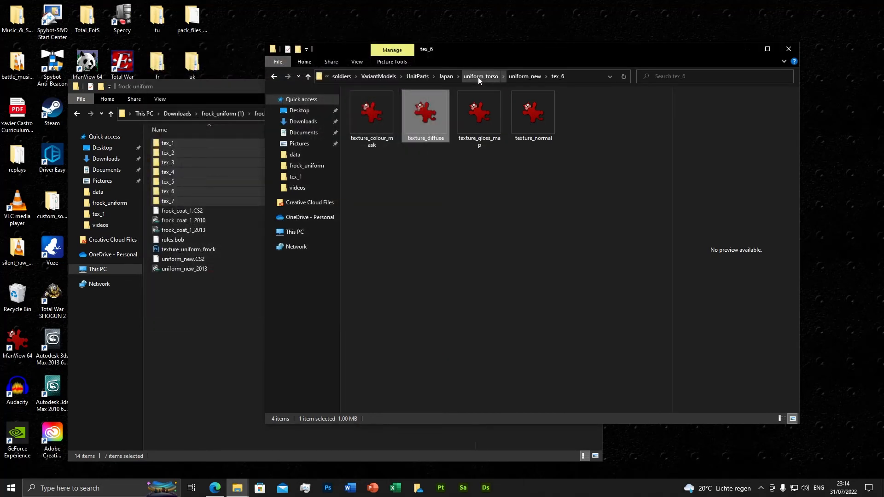
Step: Copy rules.bob from the frock_uniform folder into the uniform_torso folder
{"action": "left_click", "coordinate": [477, 76]}
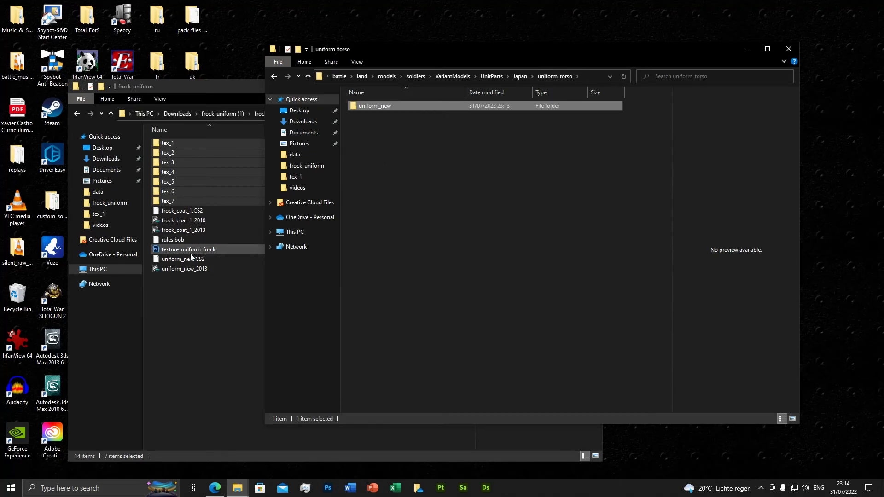
{"action": "left_click", "coordinate": [172, 240]}
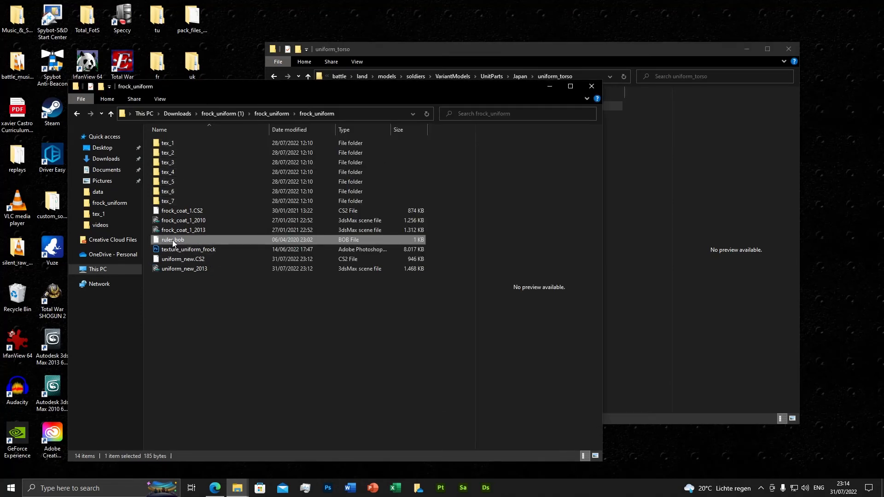
{"action": "left_click", "coordinate": [626, 208]}
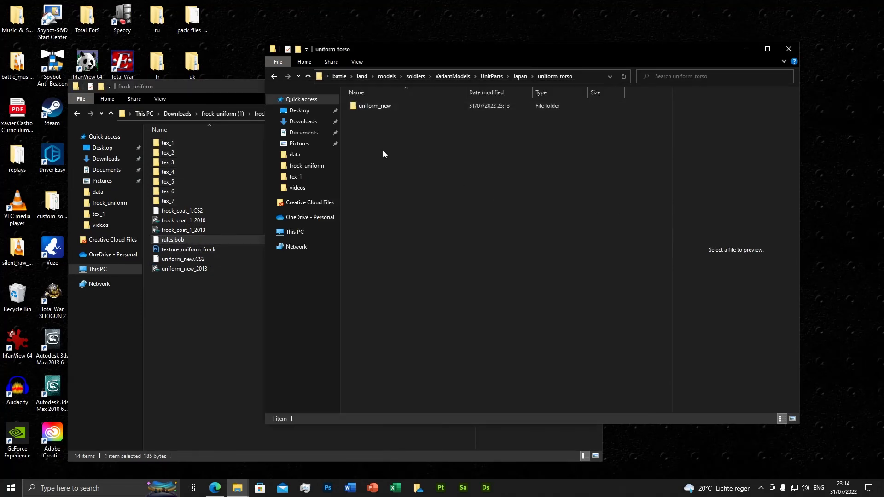
{"action": "left_click", "coordinate": [519, 76]}
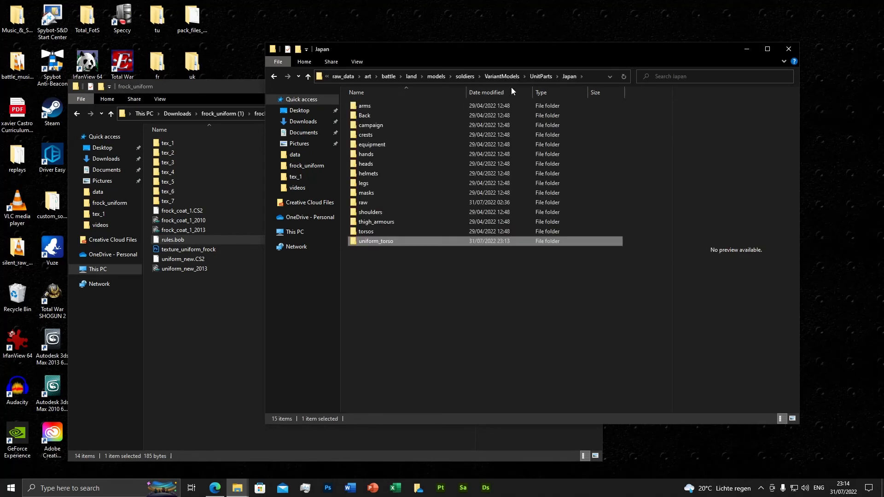
{"action": "double_click", "coordinate": [380, 241]}
{"action": "key", "text": "ctrl+v"}
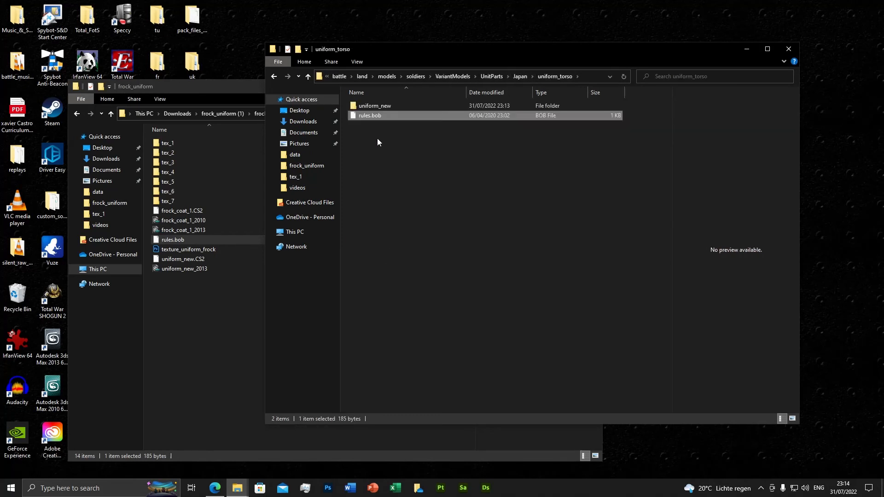
Step: Open the copied rules.bob in Notepad++ and set the VariantMeshPart TargetPath to variantmodels\unitparts\westernt1\uniform_torso
{"action": "right_click", "coordinate": [371, 117]}
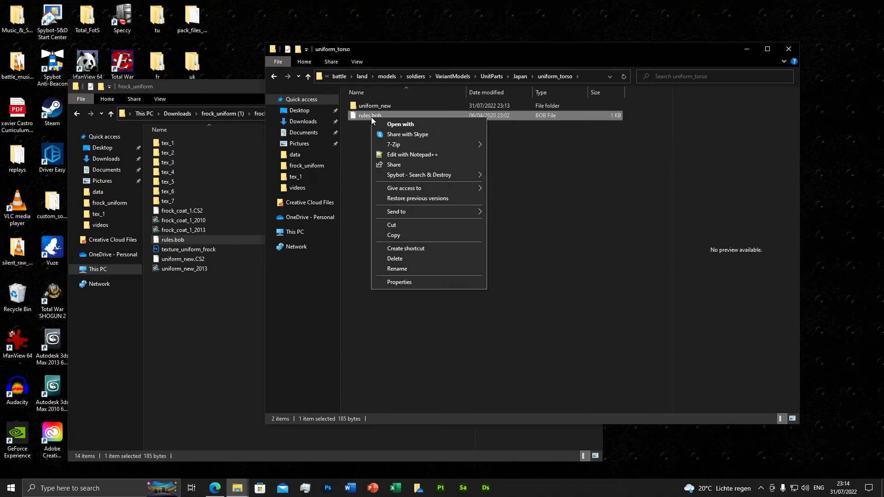
{"action": "left_click", "coordinate": [412, 155]}
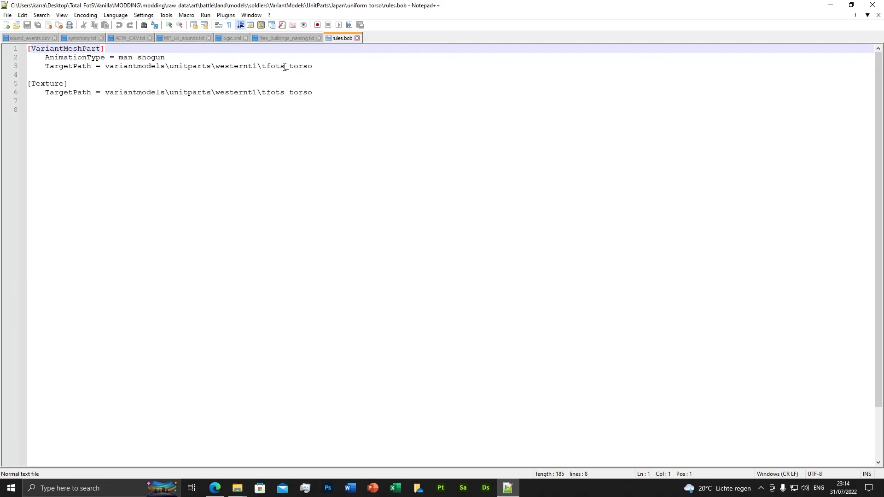
{"action": "left_click", "coordinate": [315, 65]}
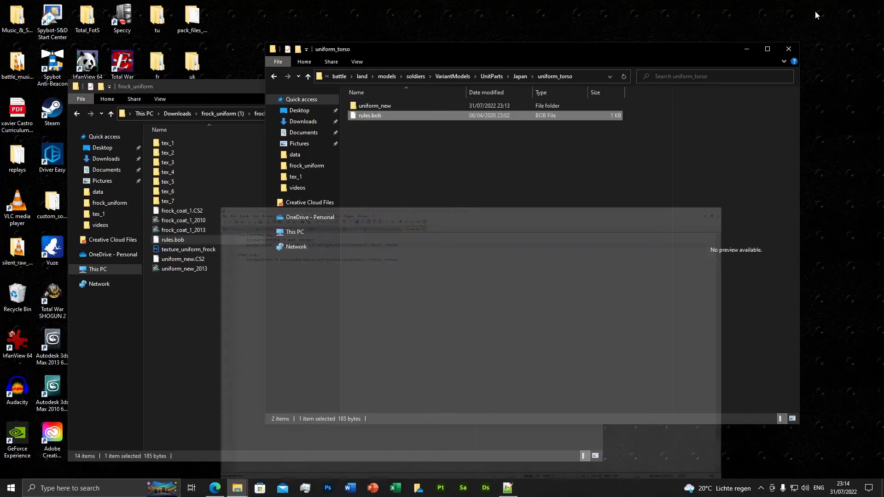
{"action": "left_click", "coordinate": [830, 5]}
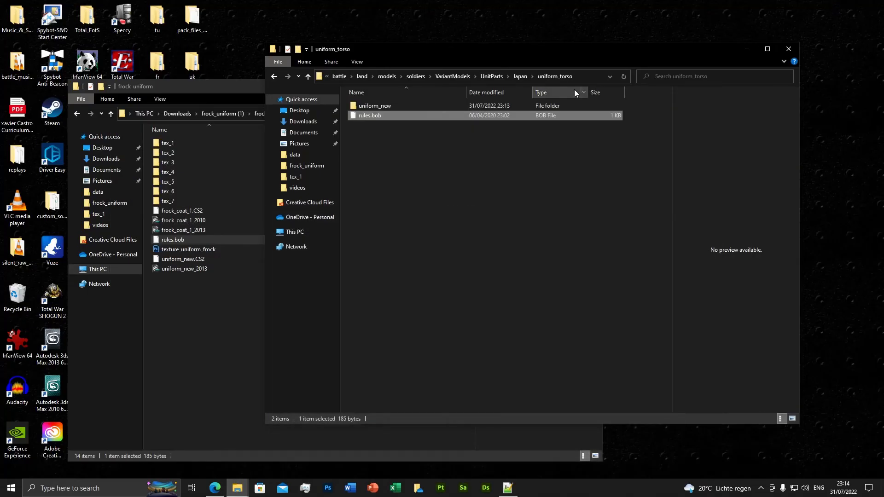
{"action": "left_click", "coordinate": [507, 487]}
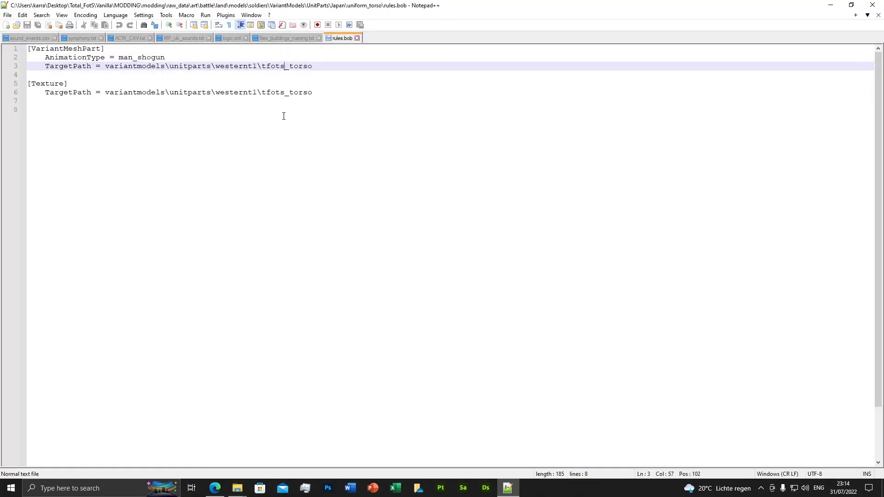
{"action": "key", "text": "BackSpace"}
{"action": "key", "text": "BackSpace"}
{"action": "key", "text": "BackSpace"}
{"action": "key", "text": "BackSpace"}
{"action": "key", "text": "BackSpace"}
{"action": "type", "text": "uni"}
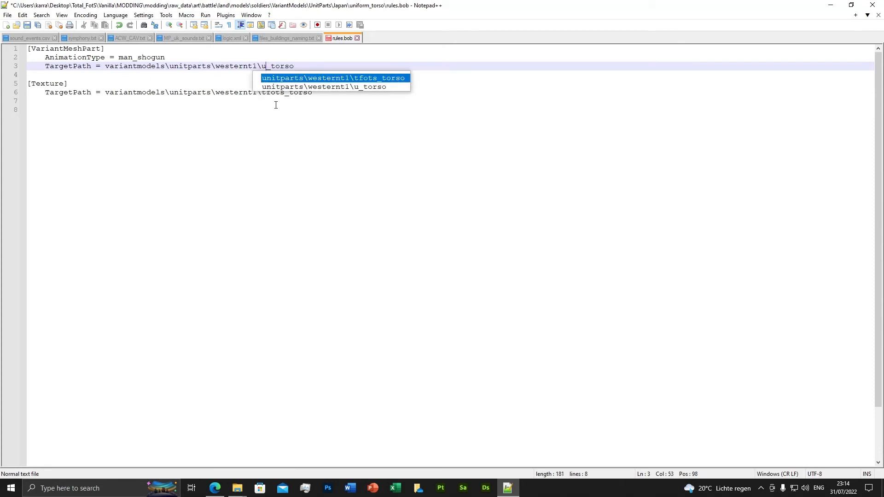
{"action": "type", "text": "form"}
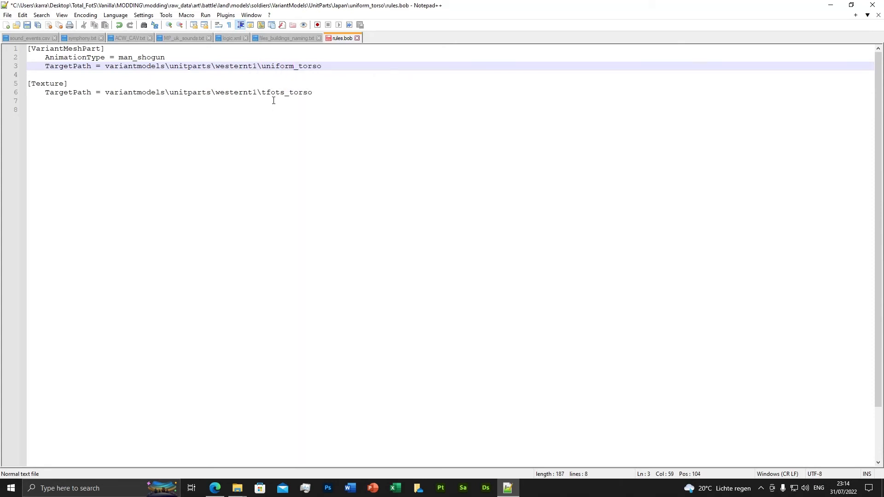
Step: Set the Texture section's TargetPath to variantmodels\unitparts\westernt1\uniform_torso
{"action": "left_click", "coordinate": [284, 92]}
{"action": "key", "text": "BackSpace"}
{"action": "key", "text": "BackSpace"}
{"action": "key", "text": "BackSpace"}
{"action": "key", "text": "BackSpace"}
{"action": "key", "text": "BackSpace"}
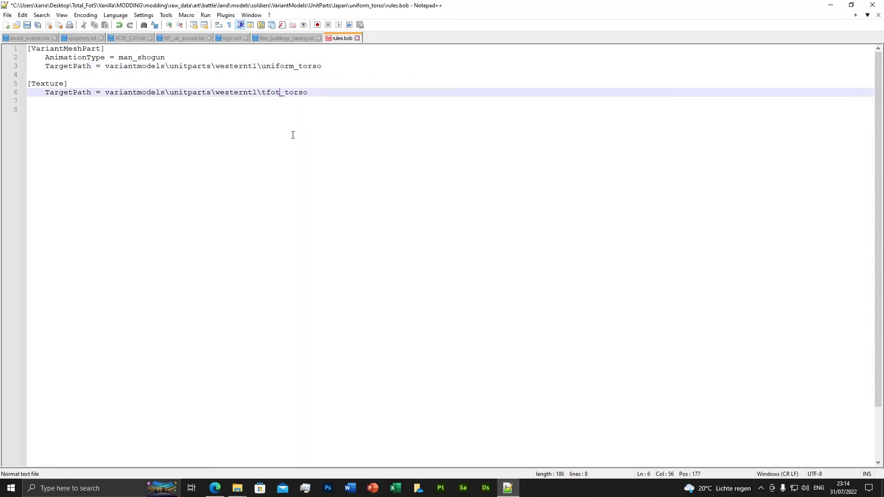
{"action": "type", "text": "unifrom"}
{"action": "key", "text": "BackSpace"}
{"action": "key", "text": "BackSpace"}
{"action": "key", "text": "BackSpace"}
{"action": "type", "text": "orm"}
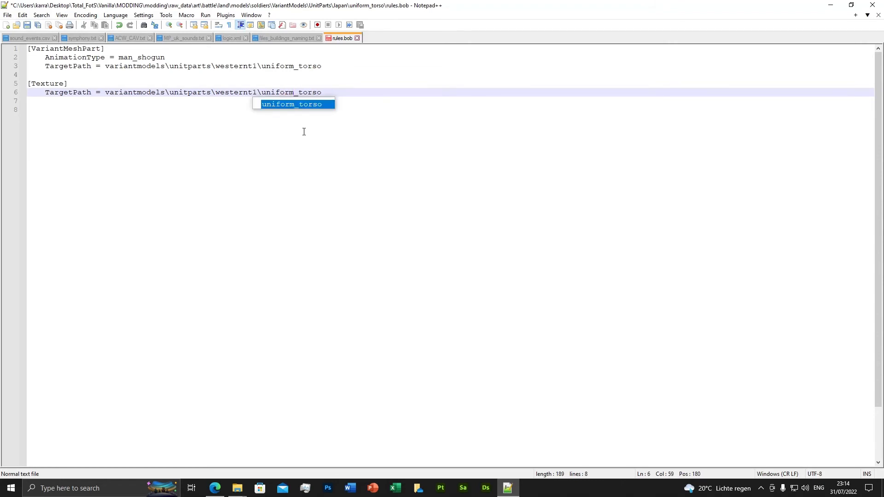
{"action": "left_click", "coordinate": [307, 92]}
Step: Save rules.bob and close both the file and Notepad++
{"action": "left_click", "coordinate": [27, 25]}
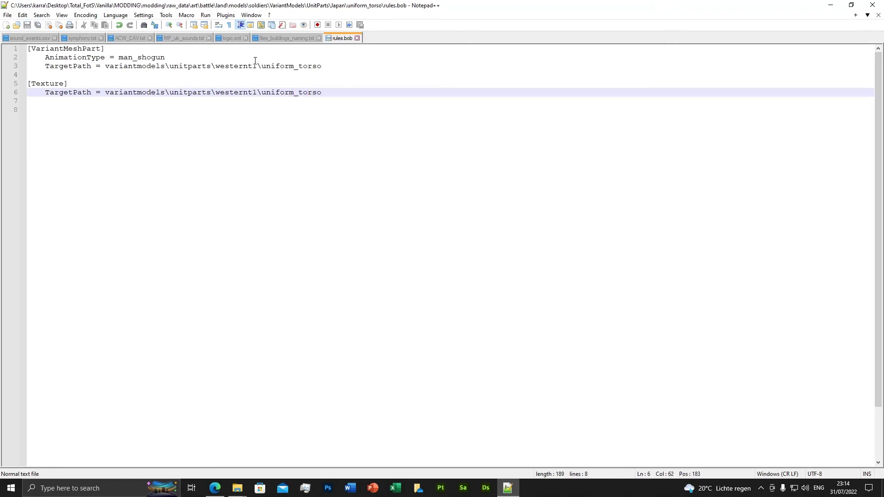
{"action": "left_click", "coordinate": [357, 39]}
{"action": "left_click", "coordinate": [872, 5]}
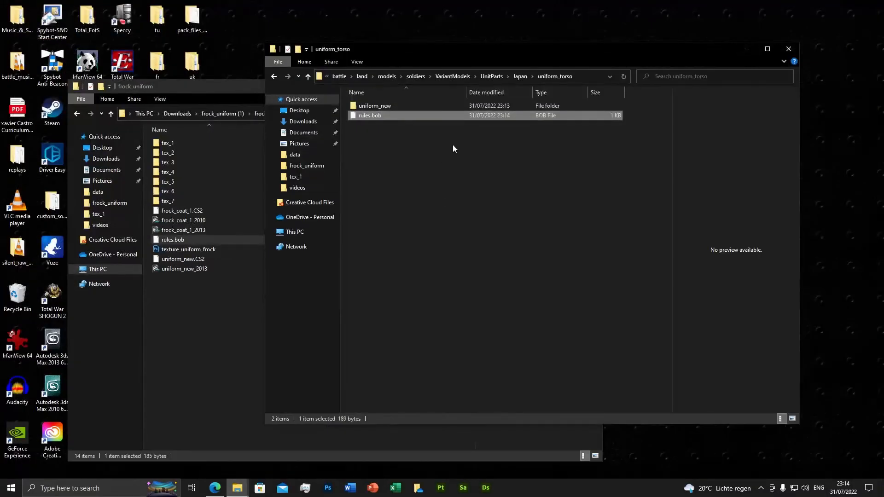
Step: Look at the contents of Japan's thigh_armours folder for comparison and return to the uniform_torso folder
{"action": "left_click", "coordinate": [308, 76]}
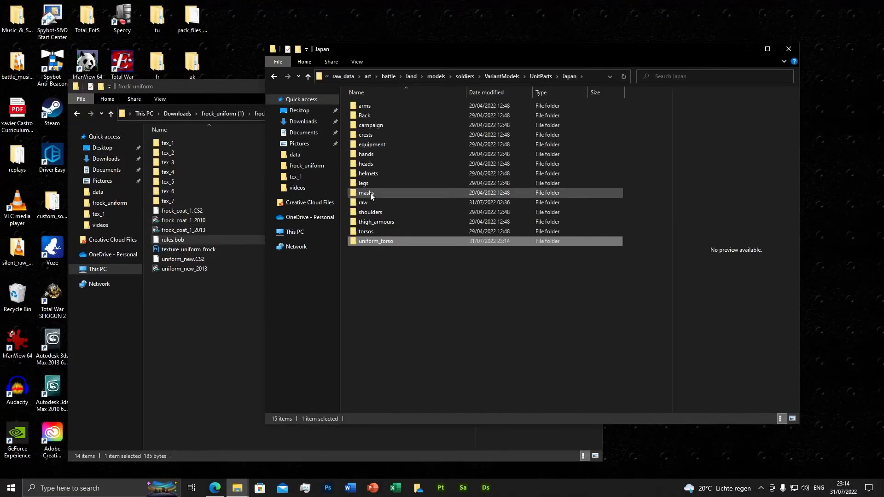
{"action": "double_click", "coordinate": [375, 221]}
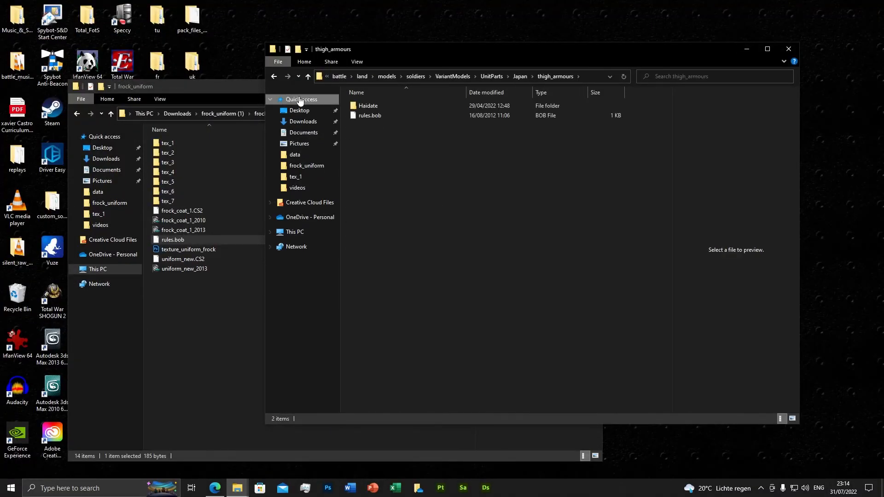
{"action": "left_click", "coordinate": [274, 76]}
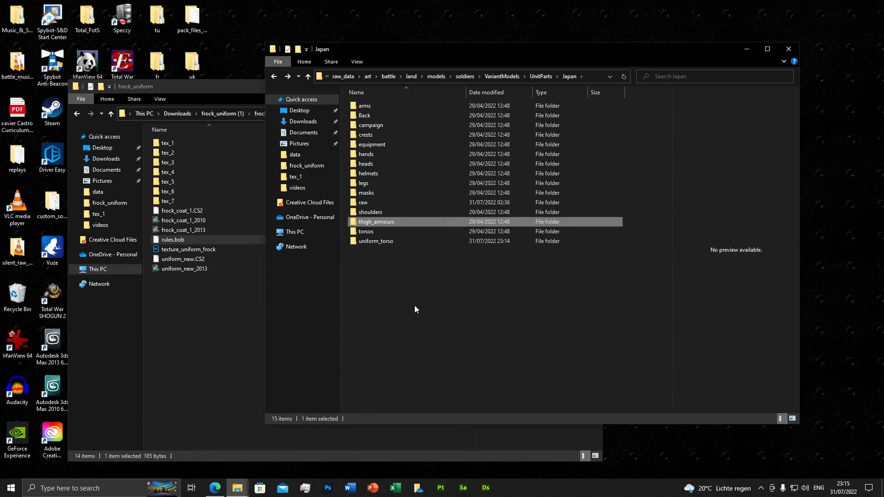
{"action": "double_click", "coordinate": [378, 242]}
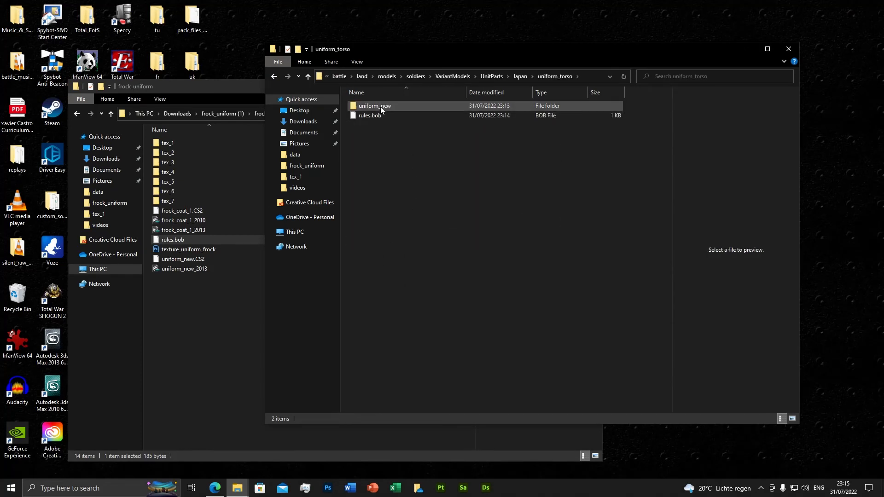
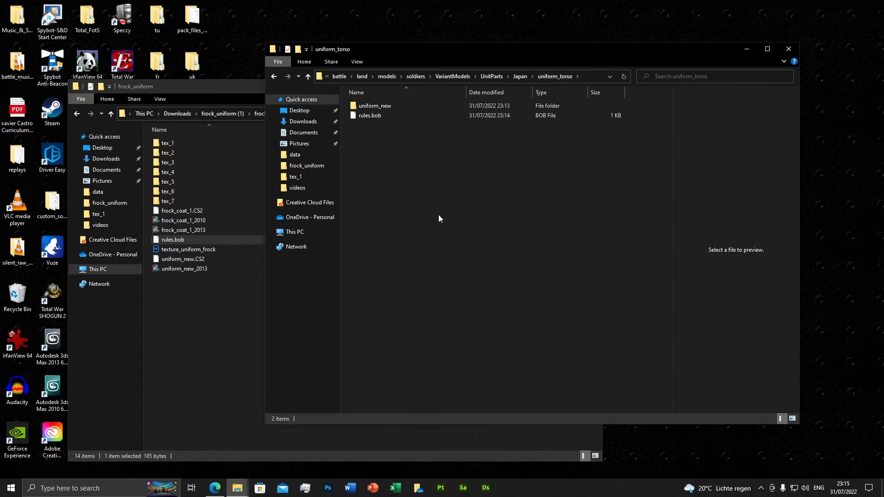
Step: Minimize the frock_uniform window and launch BOB.Release from the modding binaries folder
{"action": "left_click", "coordinate": [236, 90]}
{"action": "left_click", "coordinate": [549, 86]}
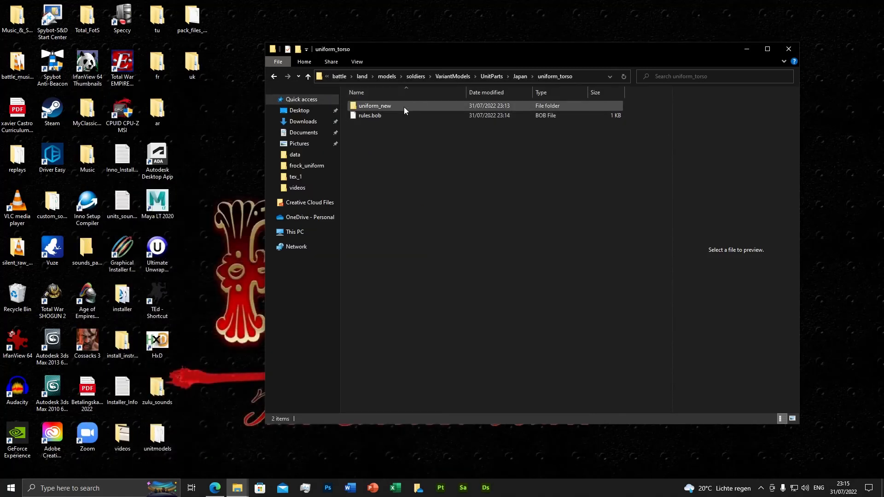
{"action": "left_click", "coordinate": [339, 77]}
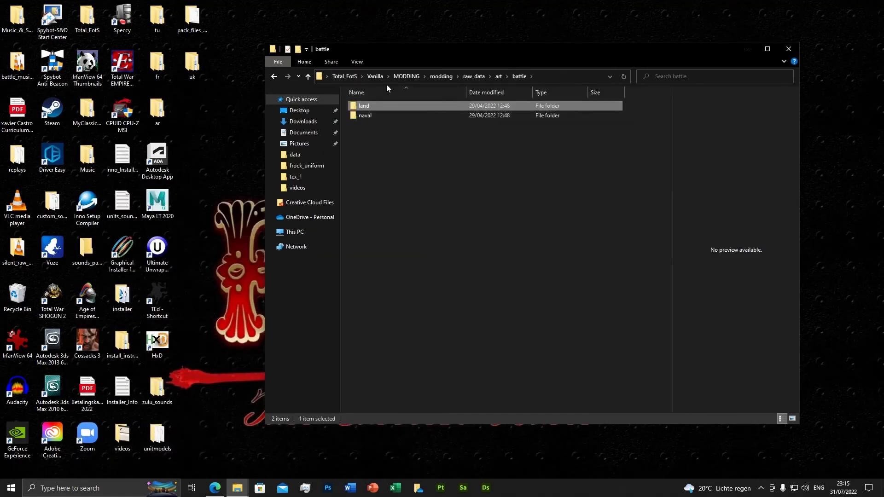
{"action": "left_click", "coordinate": [441, 76]}
{"action": "double_click", "coordinate": [372, 106]}
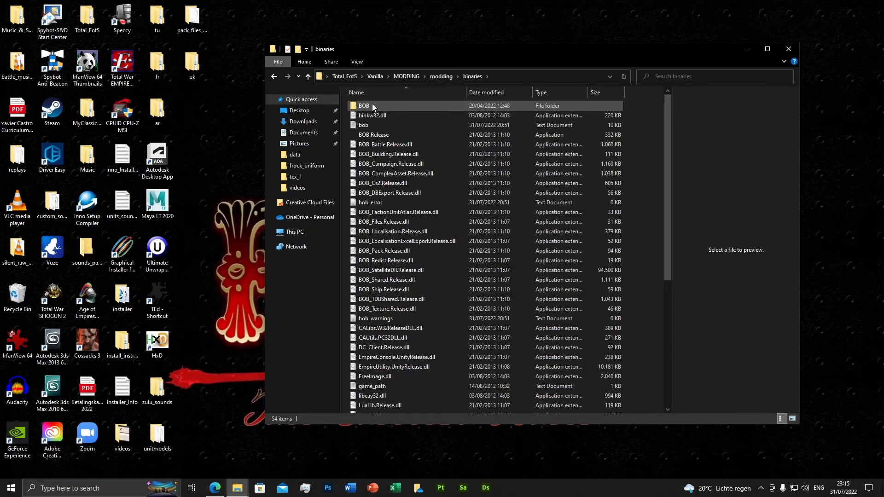
{"action": "double_click", "coordinate": [372, 134]}
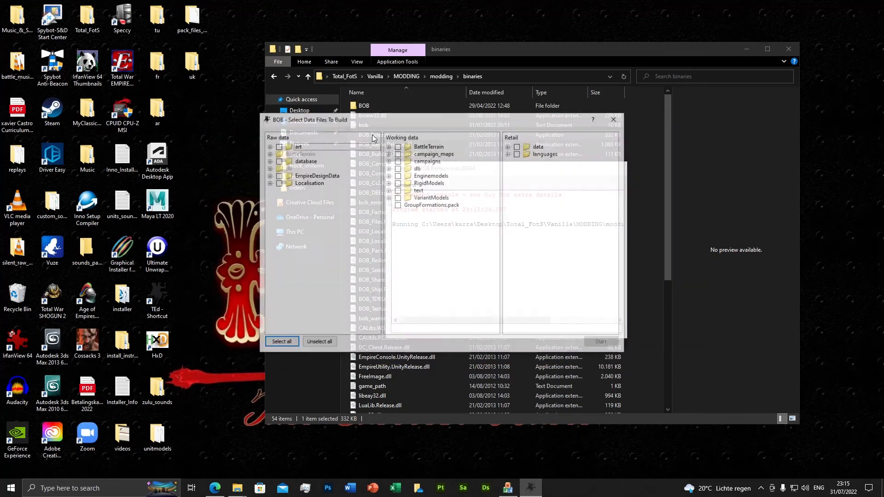
Step: Expand BOB's raw data tree through art, battle, land, models, soldiers, VariantModels, UnitParts and Japan to the contents of uniform_torso
{"action": "left_click", "coordinate": [268, 145]}
{"action": "left_click", "coordinate": [277, 153]}
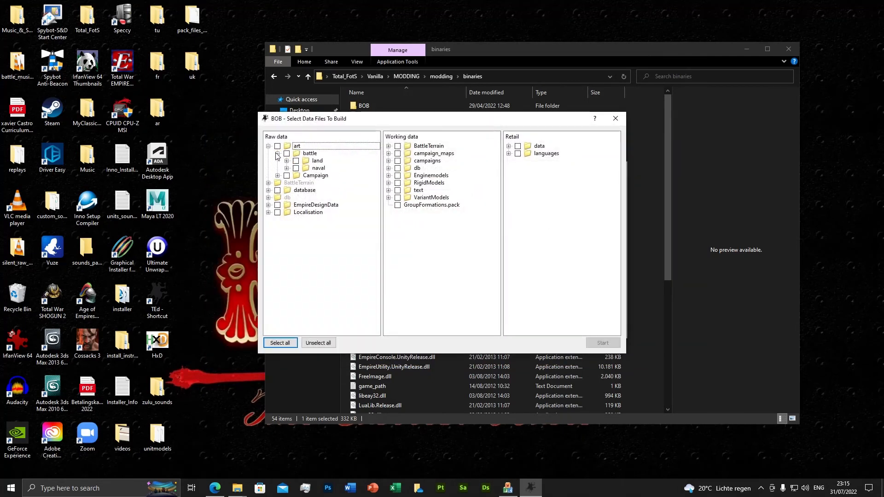
{"action": "left_click", "coordinate": [286, 160]}
{"action": "left_click", "coordinate": [295, 168]}
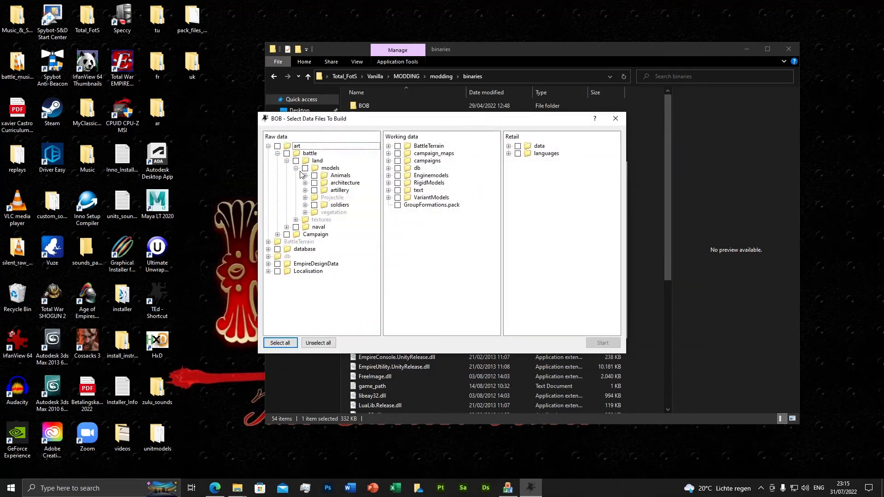
{"action": "left_click", "coordinate": [305, 205]}
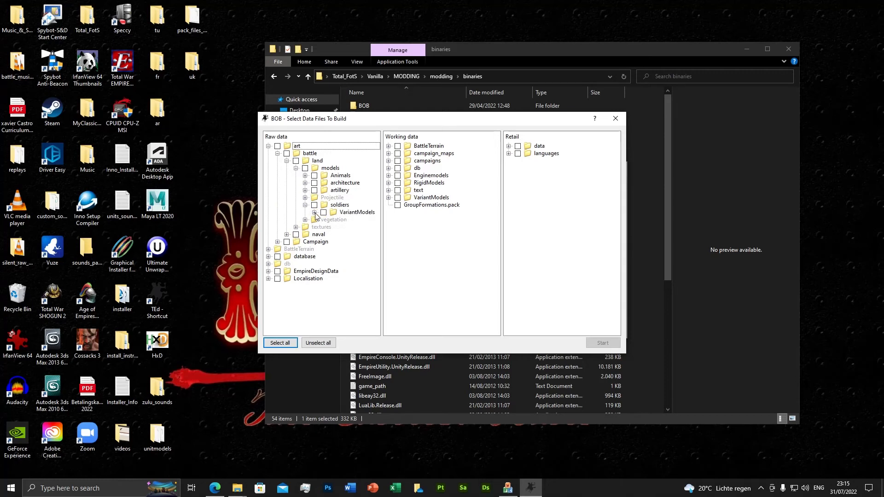
{"action": "left_click", "coordinate": [314, 212]}
{"action": "left_click", "coordinate": [323, 220]}
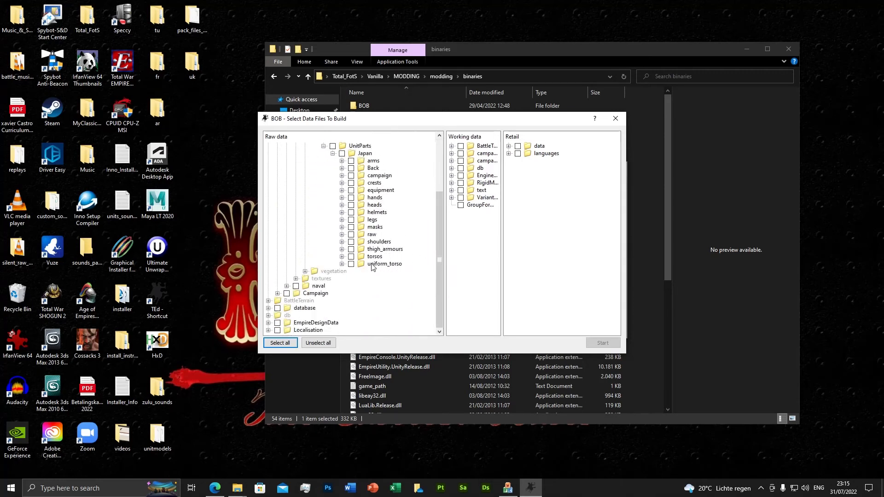
{"action": "left_click", "coordinate": [342, 264]}
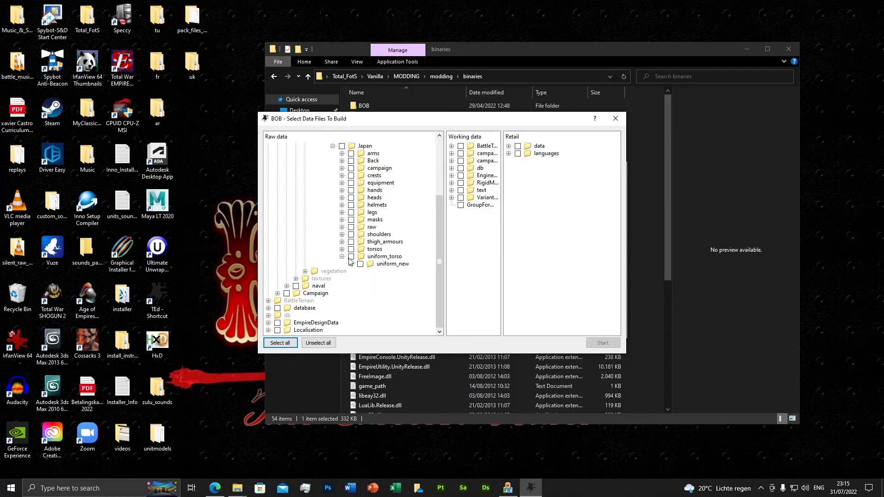
Step: Mark uniform_new in uniform_torso for building with all its consumer actions and start the build
{"action": "left_click", "coordinate": [351, 264]}
{"action": "left_click", "coordinate": [351, 265]}
{"action": "left_click", "coordinate": [364, 265]}
{"action": "left_click", "coordinate": [371, 348]}
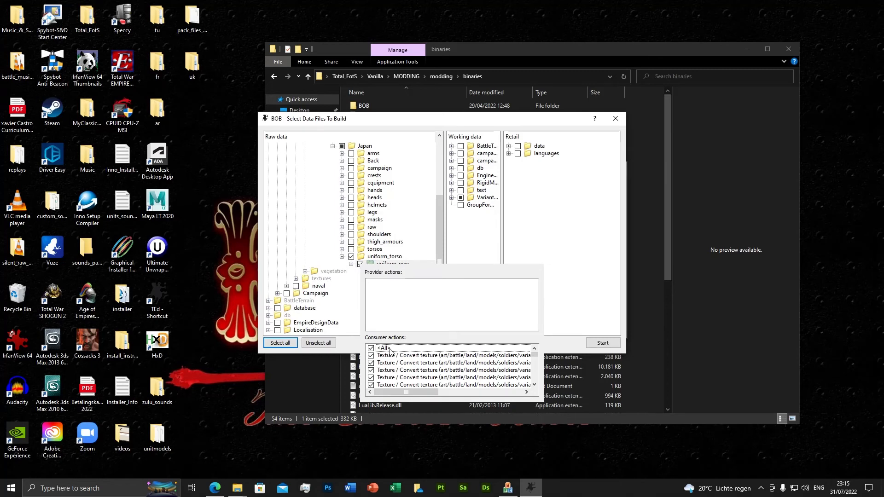
{"action": "left_click", "coordinate": [556, 346]}
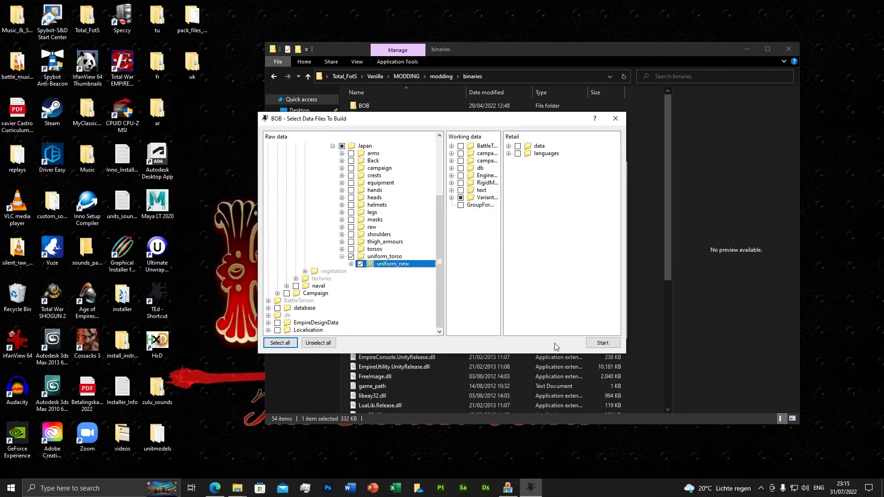
{"action": "left_click", "coordinate": [598, 345]}
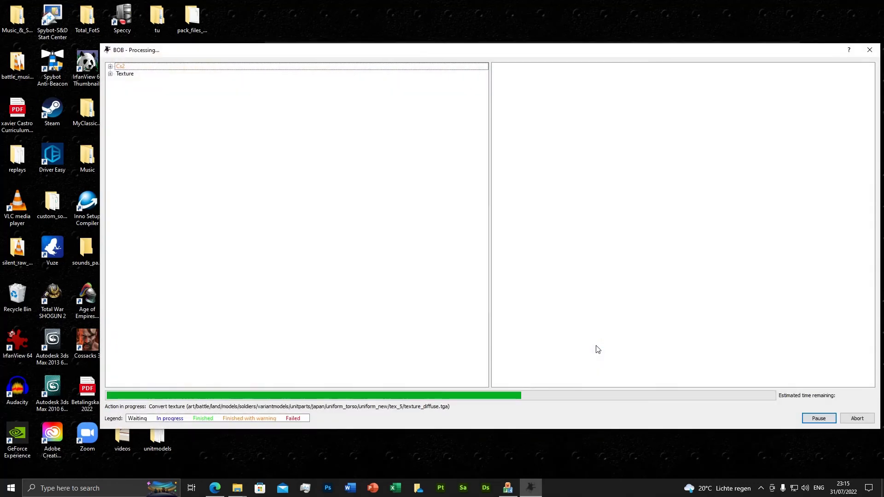
Step: Examine the build logs for the uniform_new.cs2 conversion and the tex_1 texture conversions
{"action": "left_click", "coordinate": [111, 66]}
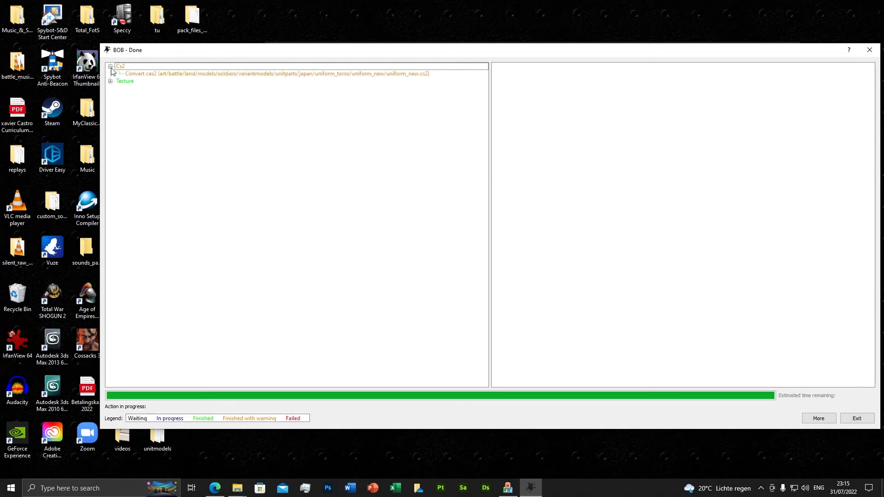
{"action": "left_click", "coordinate": [170, 73]}
{"action": "left_click_drag", "start_coordinate": [871, 177], "coordinate": [872, 375]}
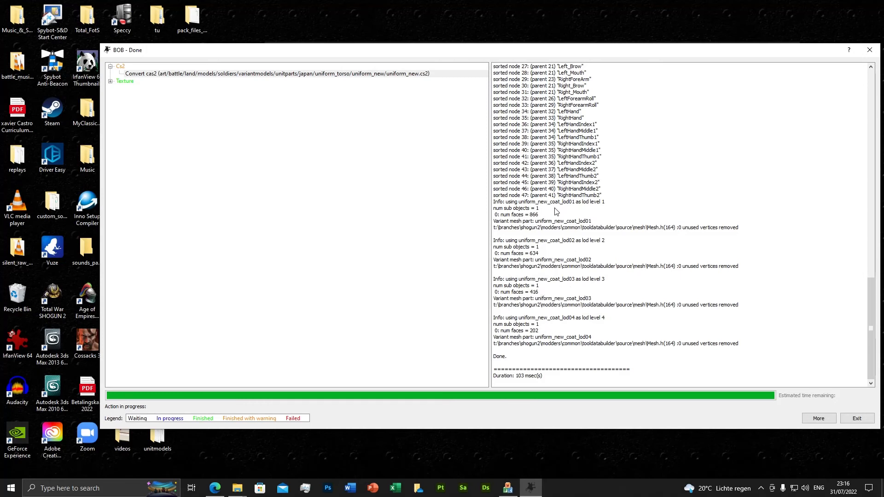
{"action": "left_click", "coordinate": [110, 81]}
{"action": "left_click", "coordinate": [193, 90]}
{"action": "left_click", "coordinate": [198, 96]}
{"action": "left_click", "coordinate": [205, 111]}
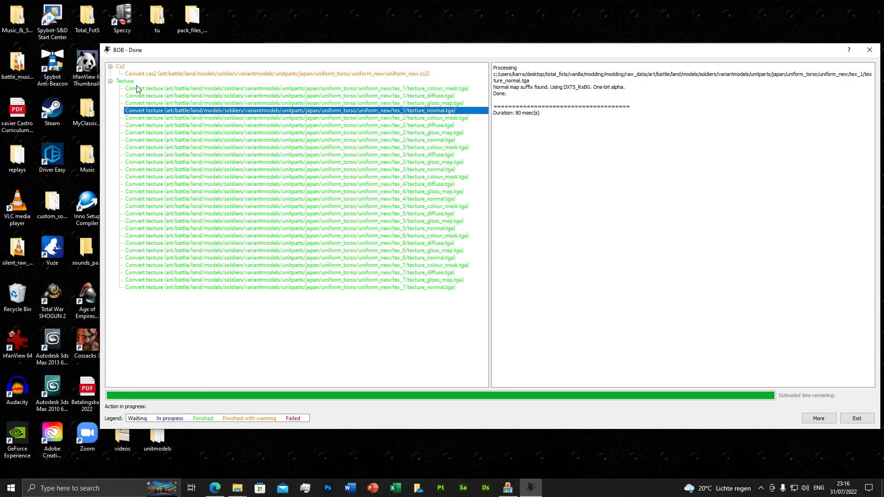
Step: Review the material map entries in the uniform_new.cs2 conversion log and exit BOB
{"action": "left_click", "coordinate": [159, 75]}
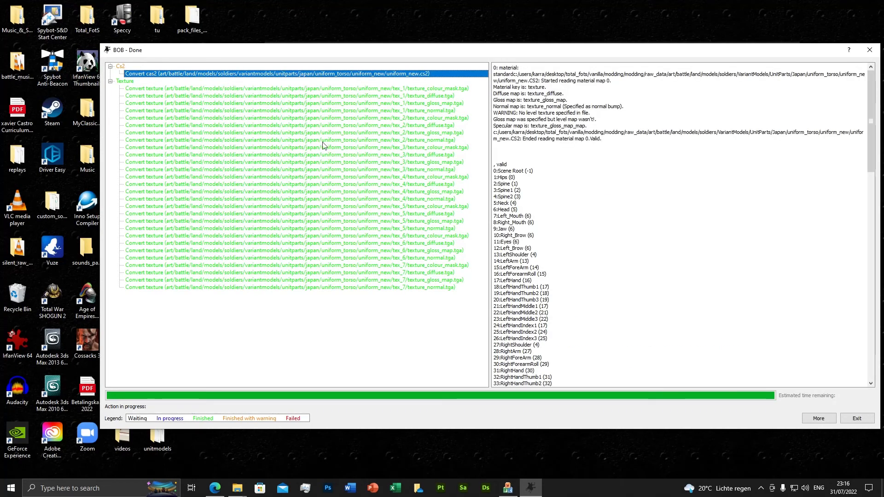
{"action": "left_click", "coordinate": [656, 272]}
{"action": "scroll", "coordinate": [661, 286], "scroll_direction": "down", "scroll_amount": 10}
{"action": "scroll", "coordinate": [671, 297], "scroll_direction": "up", "scroll_amount": 10}
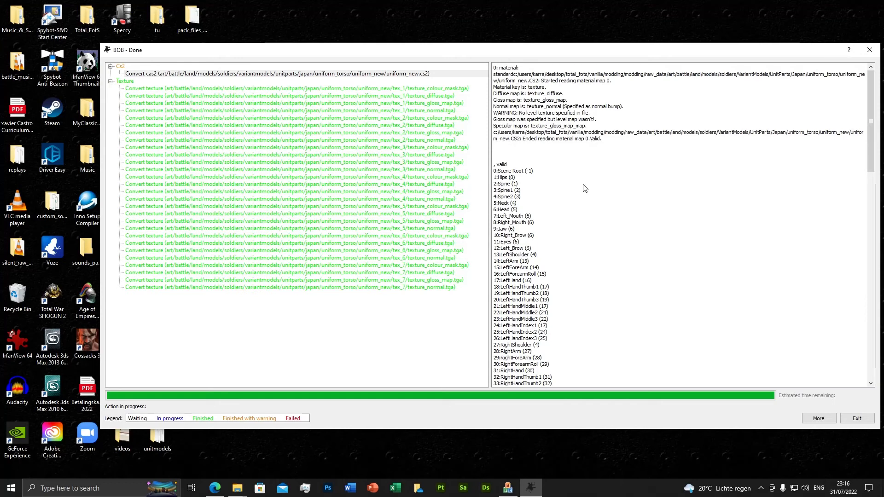
{"action": "left_click", "coordinate": [856, 418]}
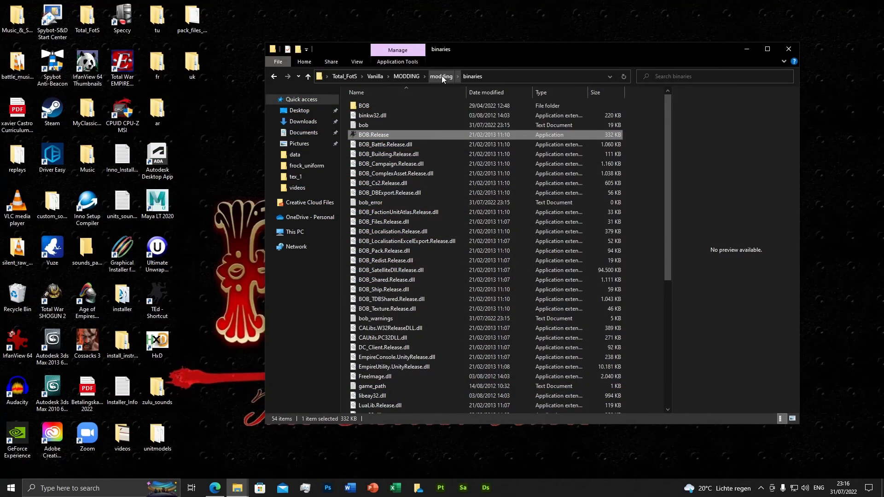
Step: Delete the db folder from the modding working_data folder
{"action": "left_click", "coordinate": [441, 76]}
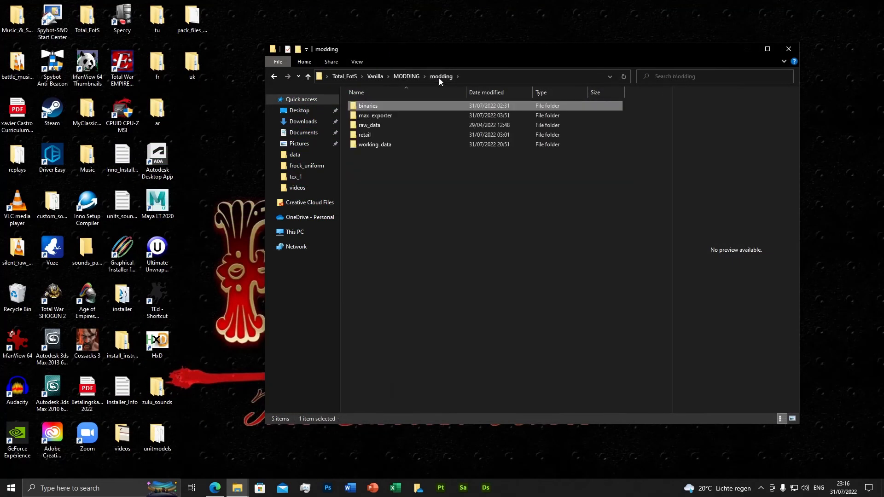
{"action": "double_click", "coordinate": [375, 145]}
{"action": "left_click", "coordinate": [363, 135]}
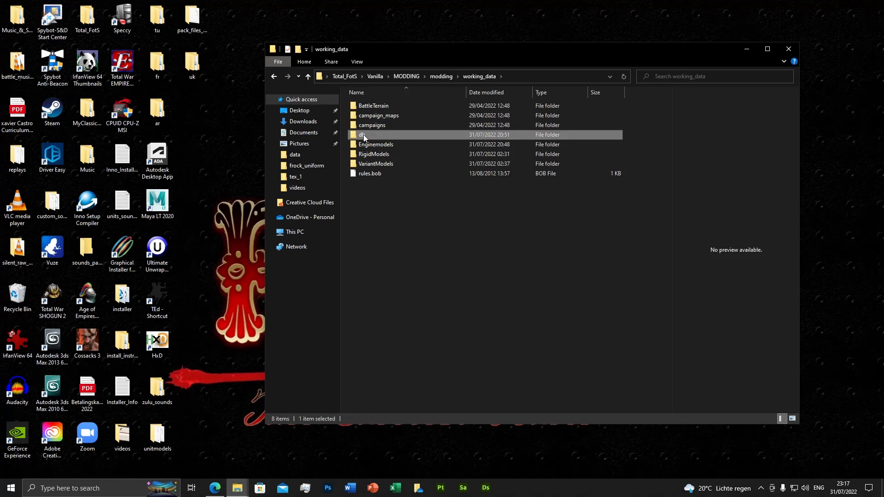
{"action": "key", "text": "Delete"}
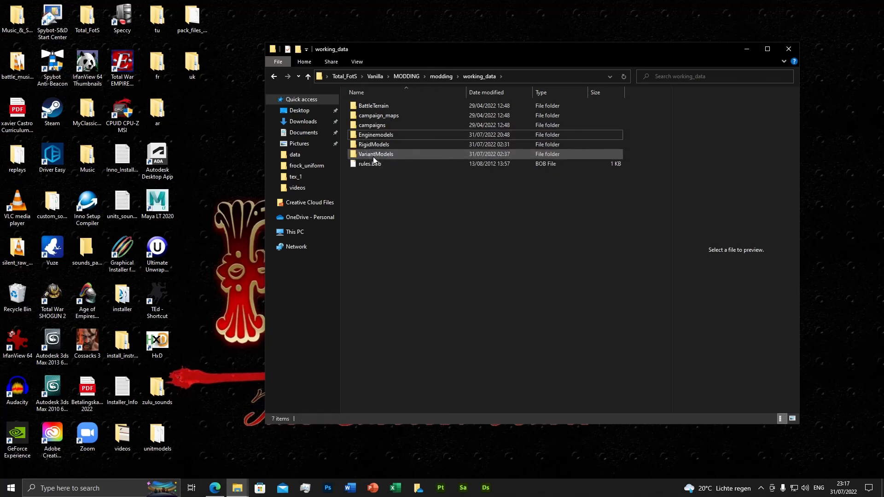
Step: Check the built output in working_data under VariantModels\UnitParts\westernt1\uniform_torso
{"action": "left_click", "coordinate": [375, 155]}
{"action": "double_click", "coordinate": [375, 154]}
{"action": "double_click", "coordinate": [371, 109]}
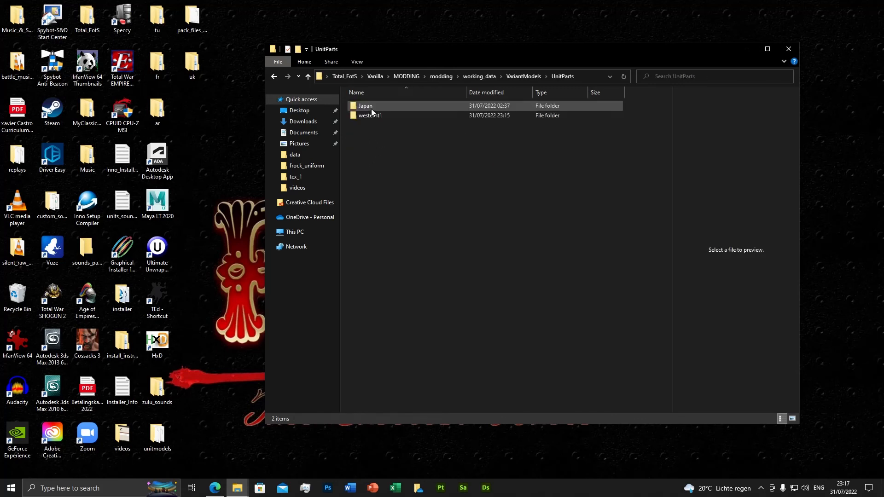
{"action": "double_click", "coordinate": [380, 115]}
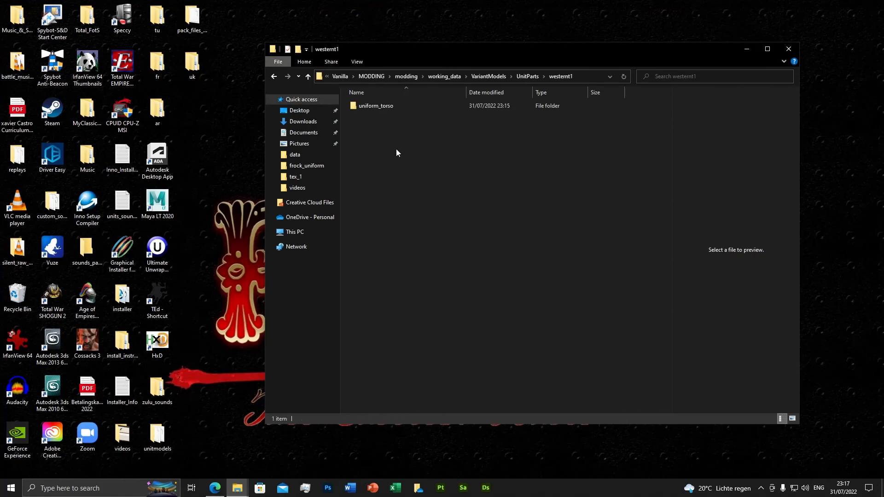
{"action": "double_click", "coordinate": [374, 107]}
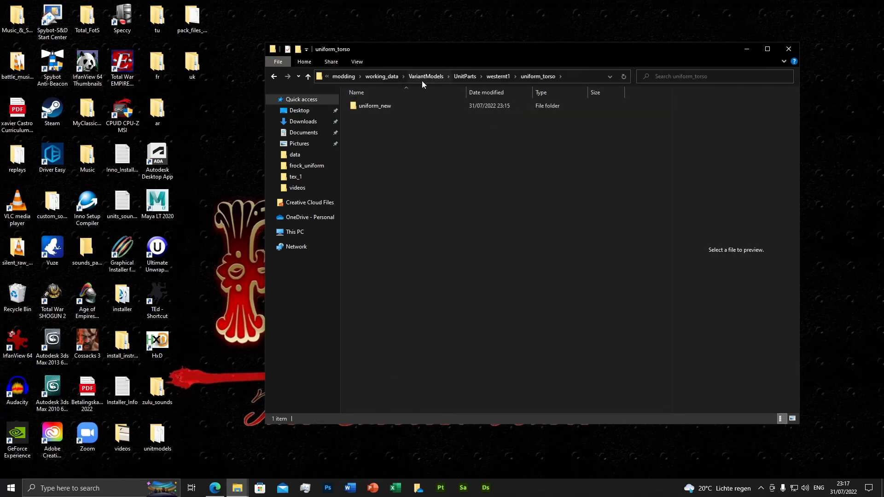
{"action": "left_click", "coordinate": [350, 76]}
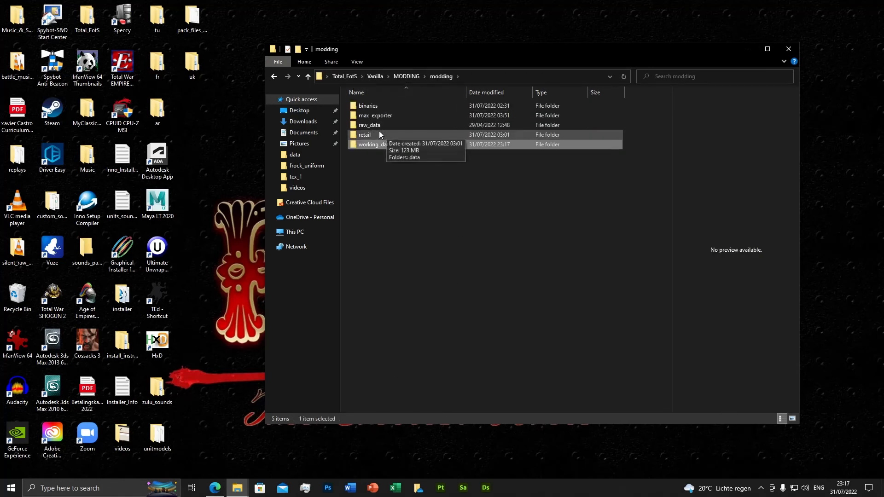
{"action": "double_click", "coordinate": [372, 125]}
{"action": "double_click", "coordinate": [369, 107]}
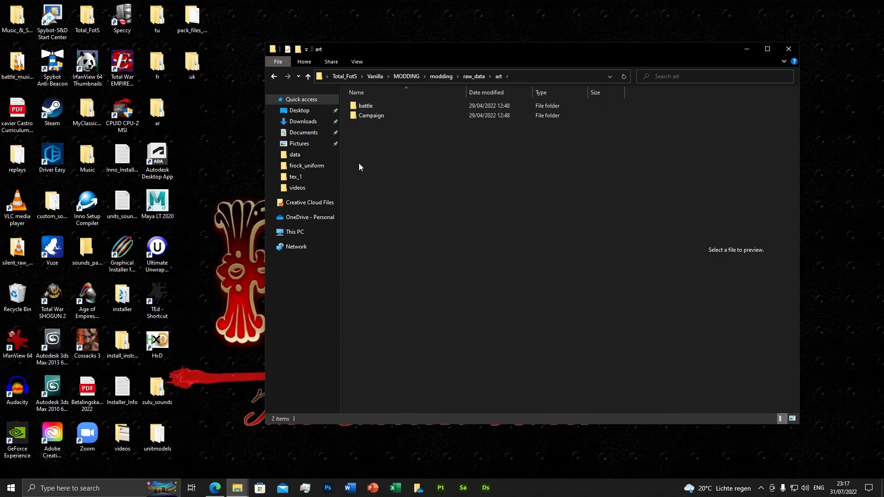
Step: View the TargetPath lines of the original rules.bob from the frock_uniform folder in Notepad++, then minimize the editor
{"action": "mouse_move", "coordinate": [236, 489]}
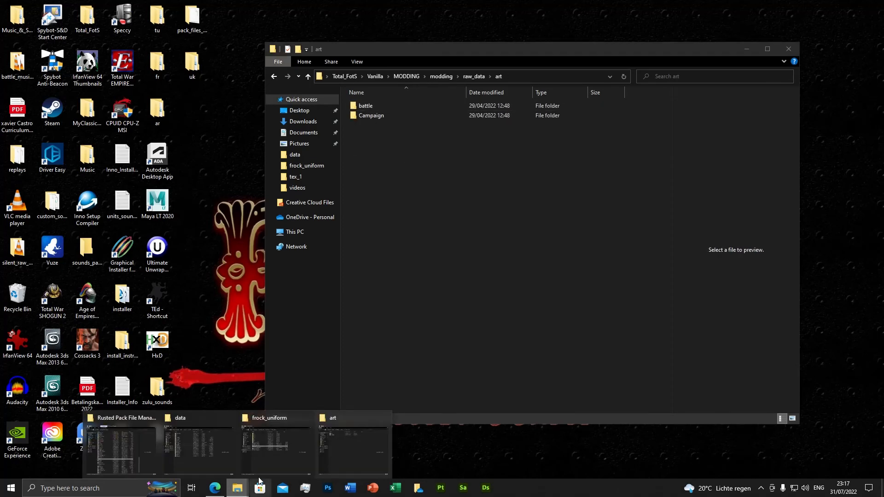
{"action": "left_click", "coordinate": [277, 448]}
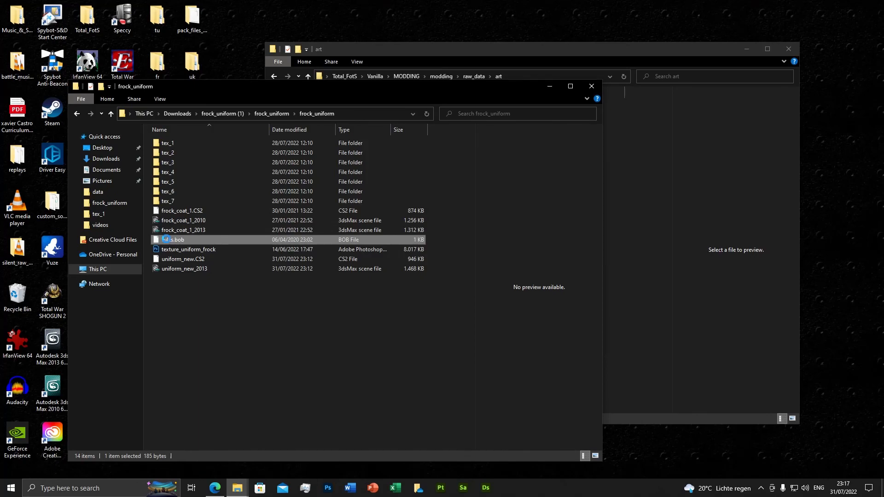
{"action": "right_click", "coordinate": [166, 240]}
{"action": "left_click", "coordinate": [207, 276]}
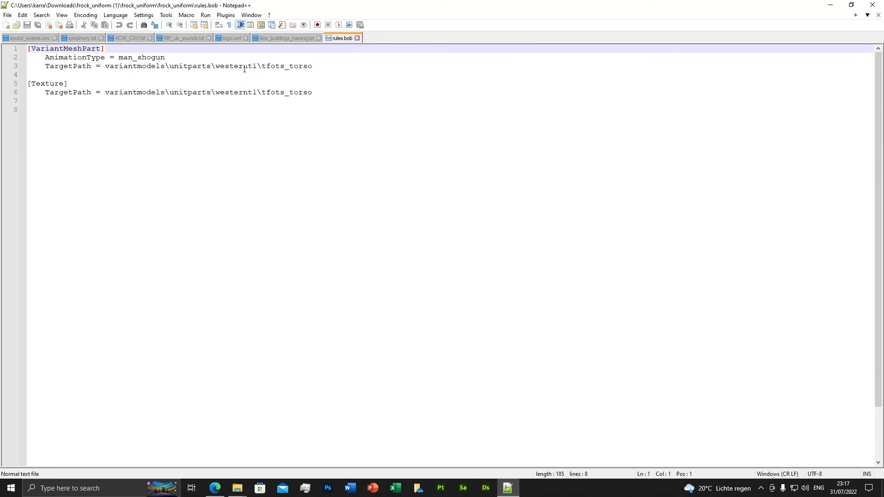
{"action": "left_click", "coordinate": [830, 5]}
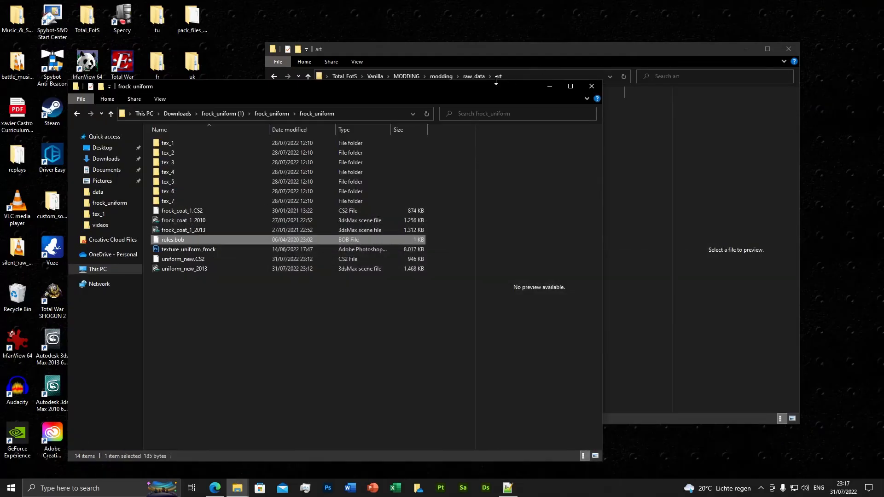
Step: Return to the modding folder's Explorer window and open working_data\VariantModels\UnitParts
{"action": "left_click", "coordinate": [490, 58]}
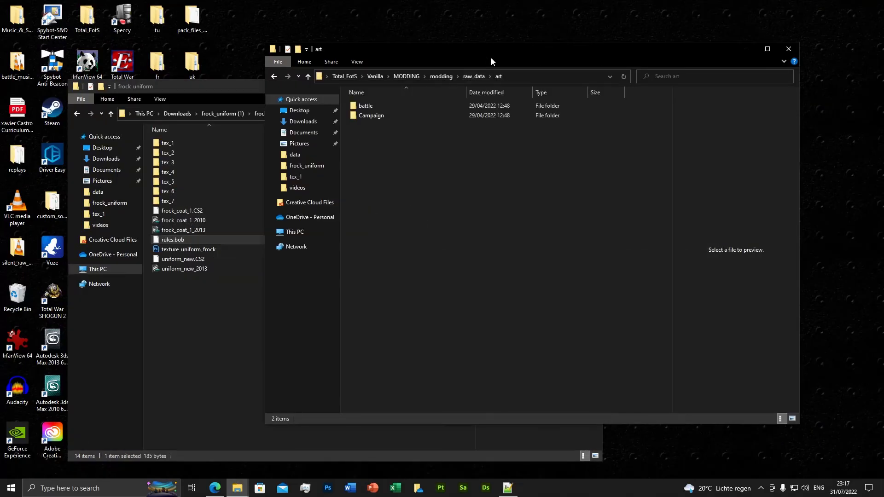
{"action": "left_click", "coordinate": [438, 77]}
{"action": "left_click", "coordinate": [385, 143]}
{"action": "double_click", "coordinate": [386, 144]}
{"action": "double_click", "coordinate": [382, 148]}
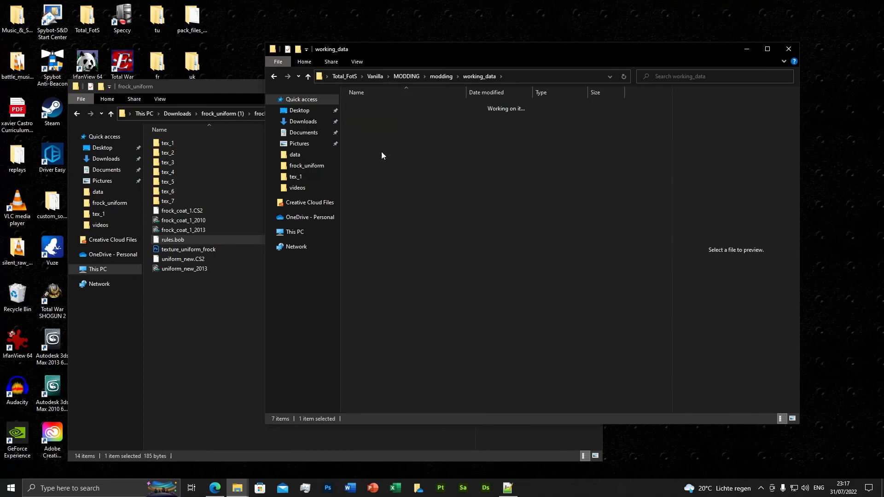
{"action": "double_click", "coordinate": [381, 151]}
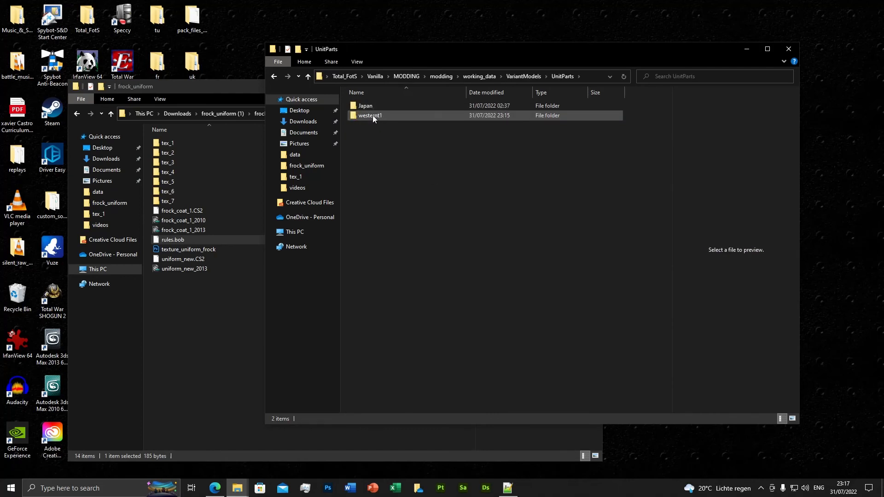
Step: Look inside the Japan folder of UnitParts and return to UnitParts
{"action": "left_click", "coordinate": [368, 108]}
{"action": "double_click", "coordinate": [368, 107]}
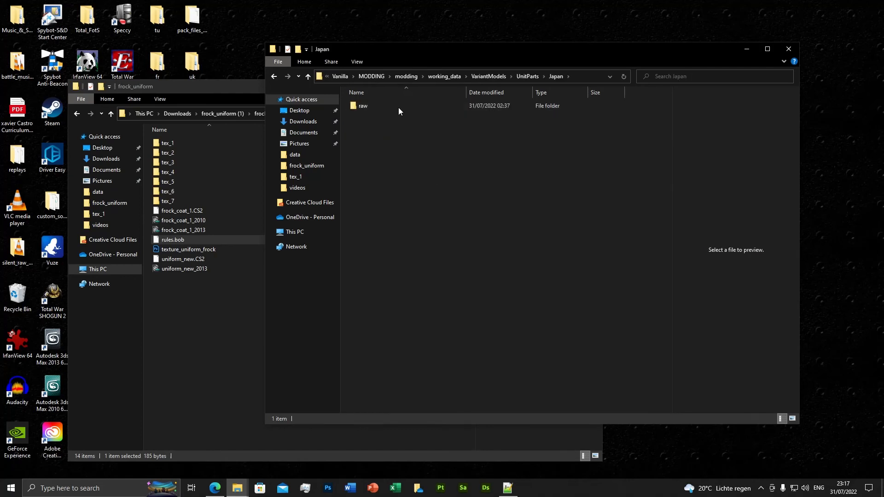
{"action": "double_click", "coordinate": [367, 108]}
{"action": "left_click", "coordinate": [274, 77]}
{"action": "left_click", "coordinate": [274, 78]}
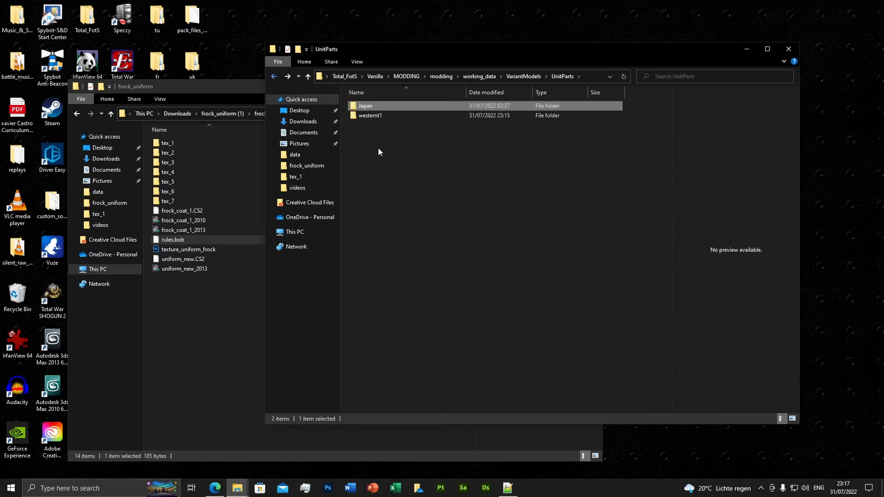
Step: Rename the westernt1 folder in working_data's UnitParts as my_models
{"action": "left_click", "coordinate": [497, 248]}
{"action": "left_click", "coordinate": [377, 116]}
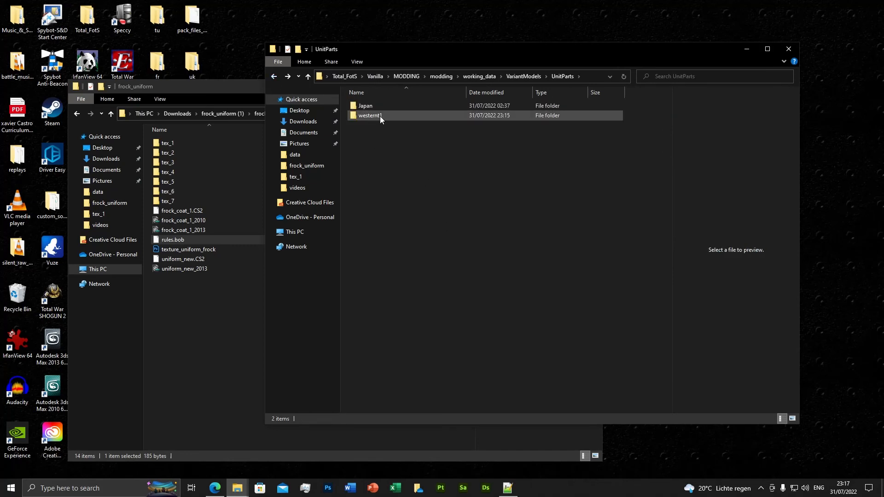
{"action": "left_click", "coordinate": [368, 115]}
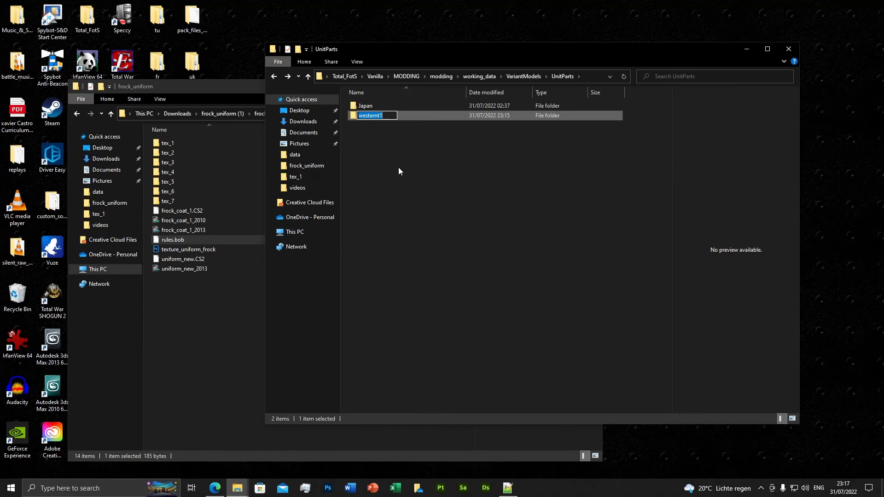
{"action": "type", "text": "my_models"}
{"action": "key", "text": "Return"}
Step: In Notepad++, replace westernt1 with my_models in the VariantMeshPart TargetPath of the frock_uniform rules.bob
{"action": "key", "text": "alt+Tab"}
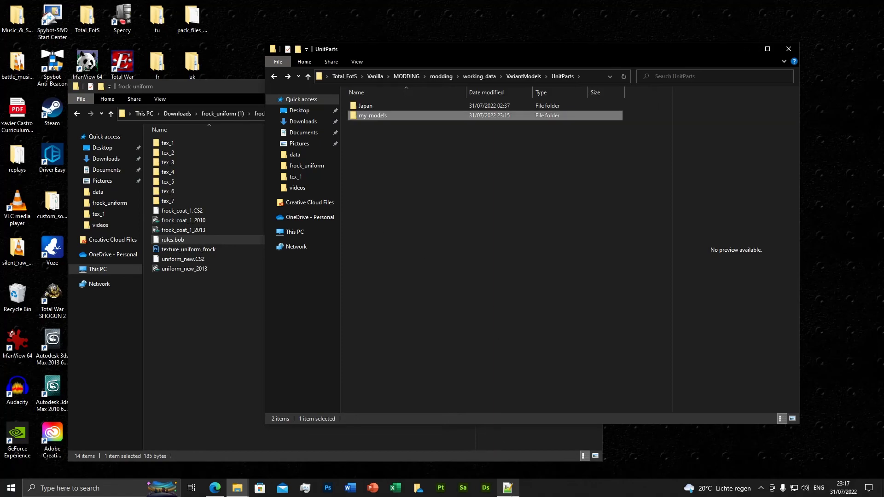
{"action": "left_click", "coordinate": [260, 67]}
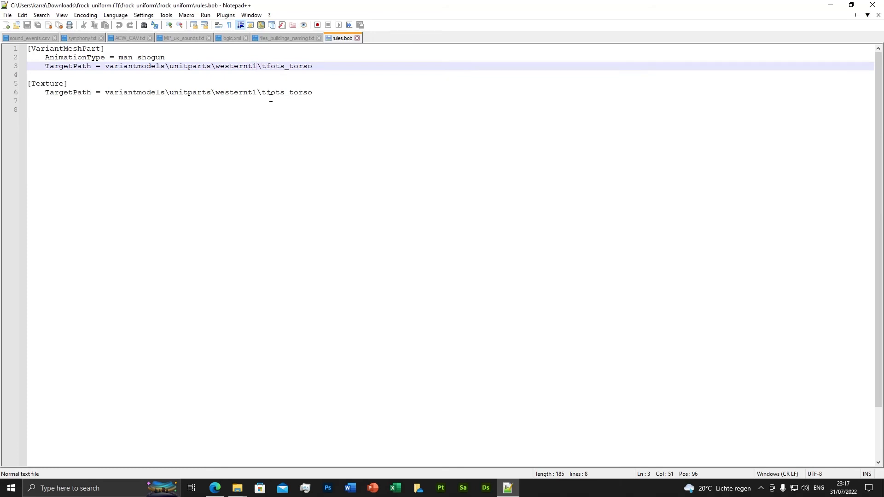
{"action": "key", "text": "BackSpace"}
{"action": "key", "text": "BackSpace"}
{"action": "key", "text": "BackSpace"}
{"action": "key", "text": "BackSpace"}
{"action": "key", "text": "BackSpace"}
{"action": "key", "text": "BackSpace"}
{"action": "key", "text": "BackSpace"}
{"action": "key", "text": "BackSpace"}
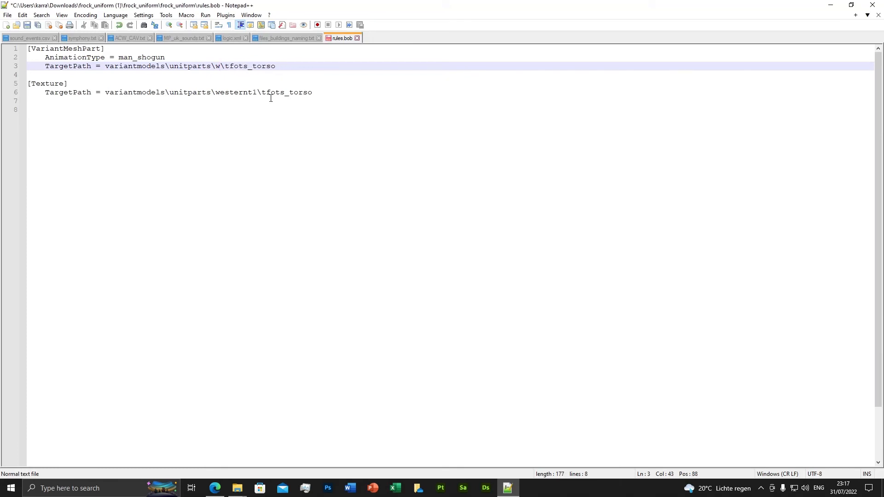
{"action": "key", "text": "BackSpace"}
{"action": "type", "text": "my_mo"}
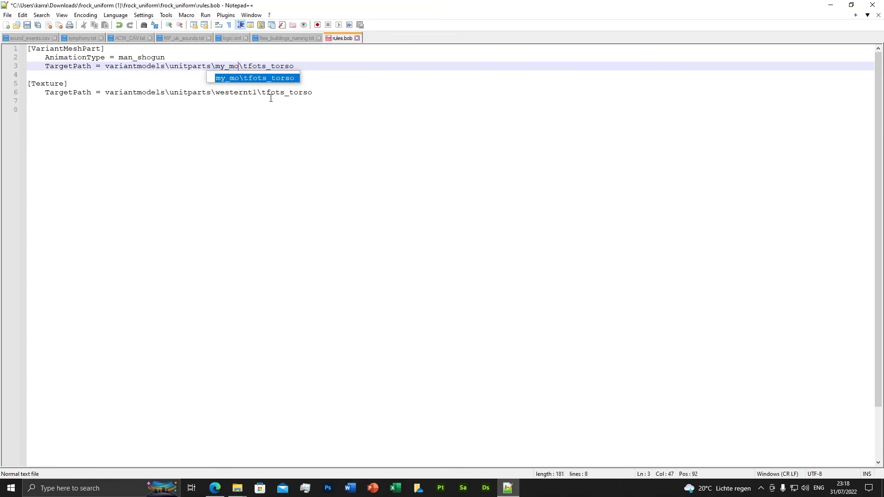
{"action": "type", "text": "dels"}
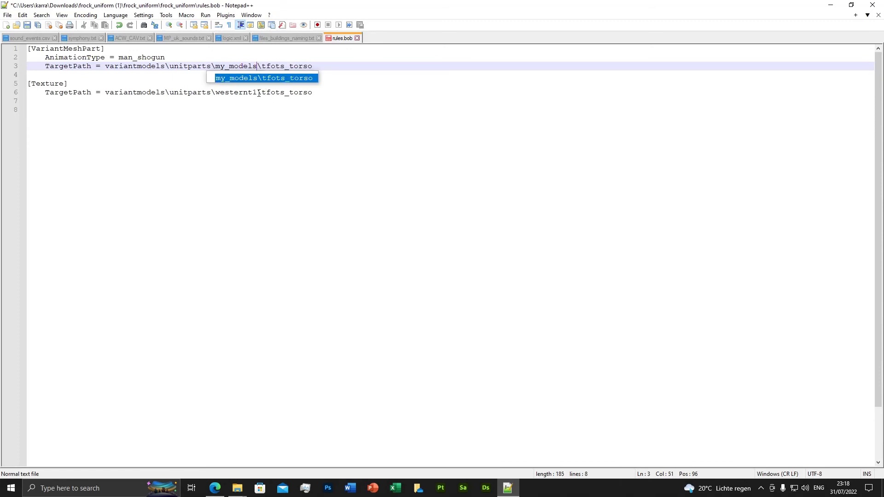
Step: Replace westernt1 with my_models in the Texture TargetPath as well and save rules.bob
{"action": "left_click", "coordinate": [259, 93]}
{"action": "key", "text": "BackSpace"}
{"action": "key", "text": "BackSpace"}
{"action": "key", "text": "BackSpace"}
{"action": "key", "text": "BackSpace"}
{"action": "key", "text": "BackSpace"}
{"action": "key", "text": "BackSpace"}
{"action": "key", "text": "BackSpace"}
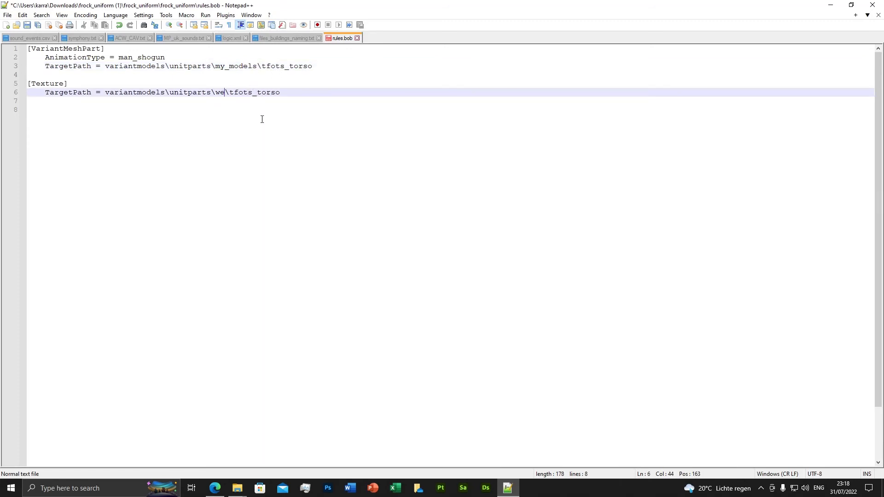
{"action": "key", "text": "BackSpace"}
{"action": "key", "text": "BackSpace"}
{"action": "type", "text": "my_models"}
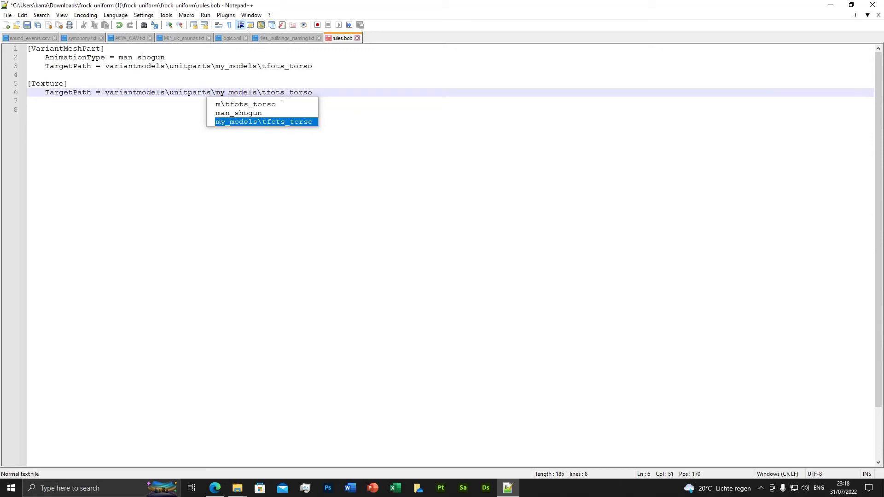
{"action": "double_click", "coordinate": [261, 121]}
{"action": "left_click", "coordinate": [35, 25]}
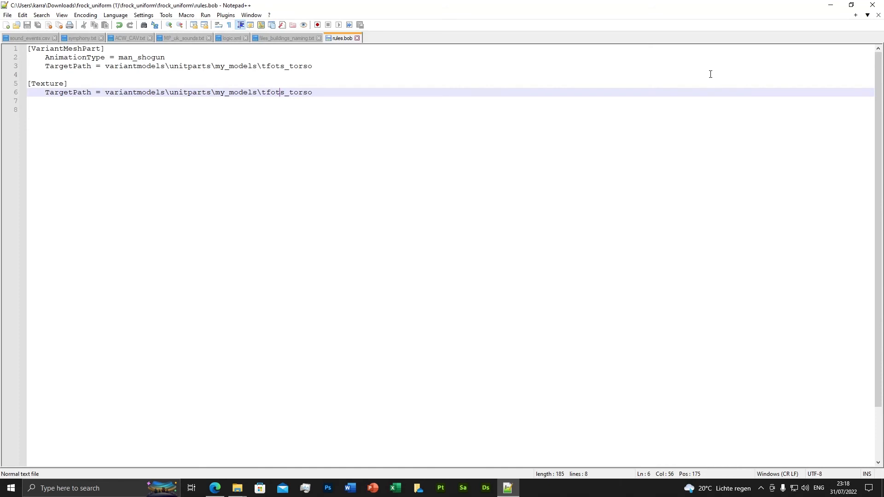
Step: Minimize the editor and check the contents of my_models\uniform_torso\uniform_new in the Explorer window
{"action": "left_click", "coordinate": [830, 5]}
{"action": "double_click", "coordinate": [376, 115]}
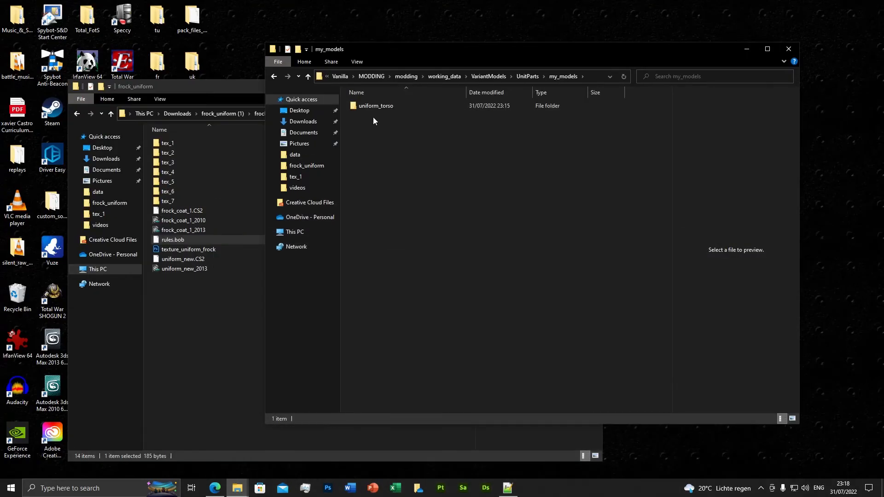
{"action": "double_click", "coordinate": [374, 106]}
{"action": "double_click", "coordinate": [382, 107]}
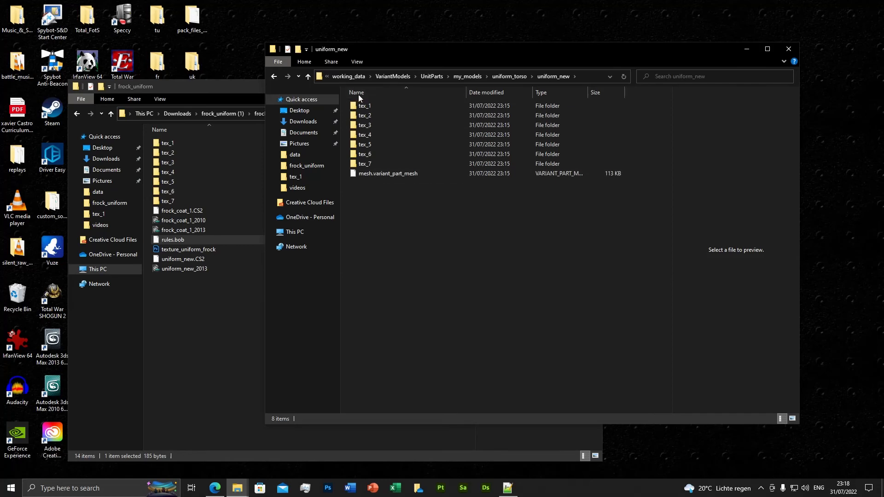
Step: Launch TWeak.Release from the modding\binaries folder and open its Unit editor
{"action": "left_click", "coordinate": [343, 77]}
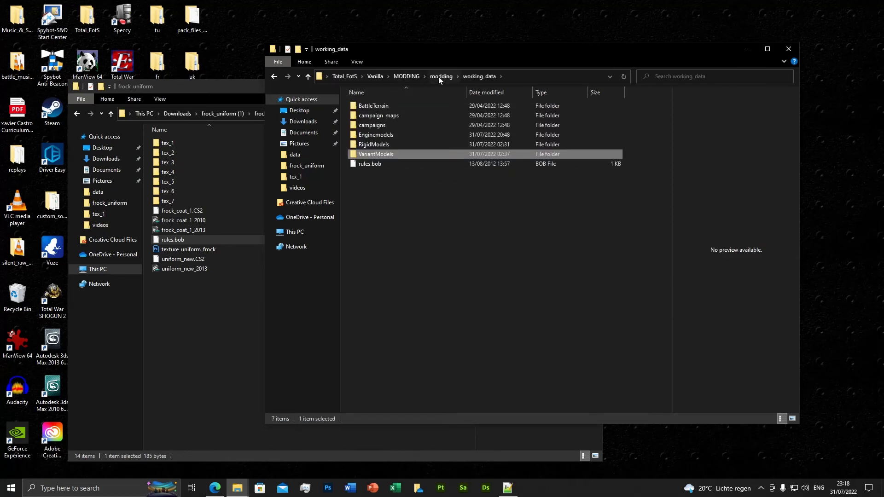
{"action": "left_click", "coordinate": [439, 76]}
{"action": "left_click", "coordinate": [379, 106]}
{"action": "double_click", "coordinate": [379, 106]}
{"action": "scroll", "coordinate": [414, 322], "scroll_direction": "down", "scroll_amount": 7}
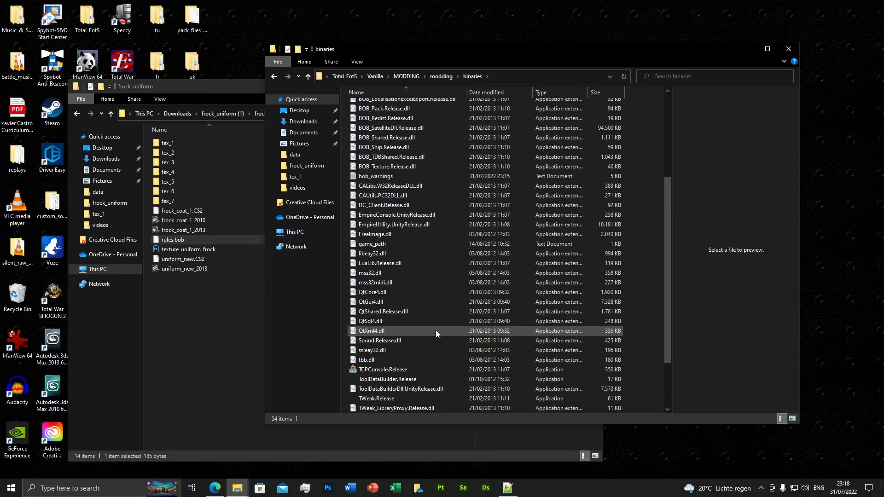
{"action": "left_click", "coordinate": [387, 331]}
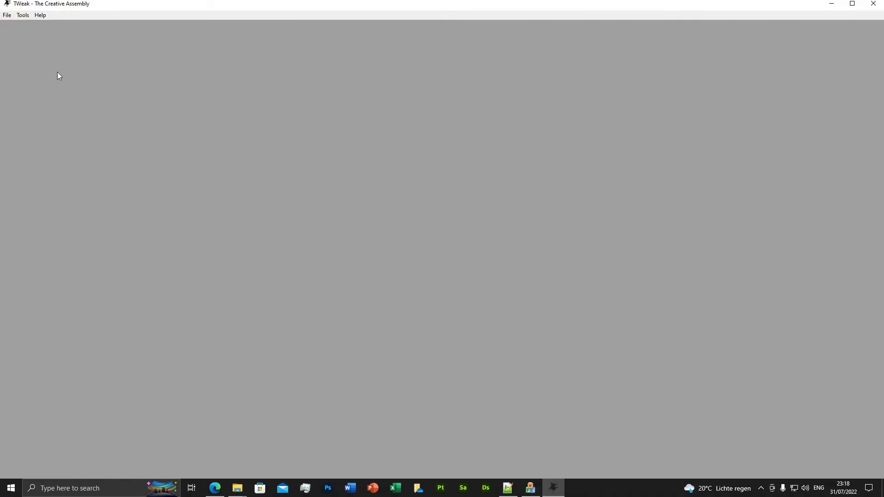
{"action": "left_click", "coordinate": [22, 15]}
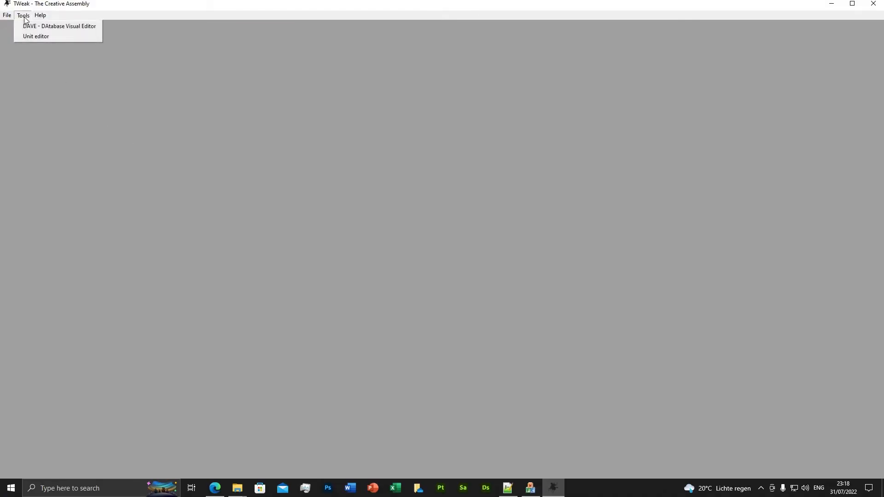
{"action": "left_click", "coordinate": [37, 25]}
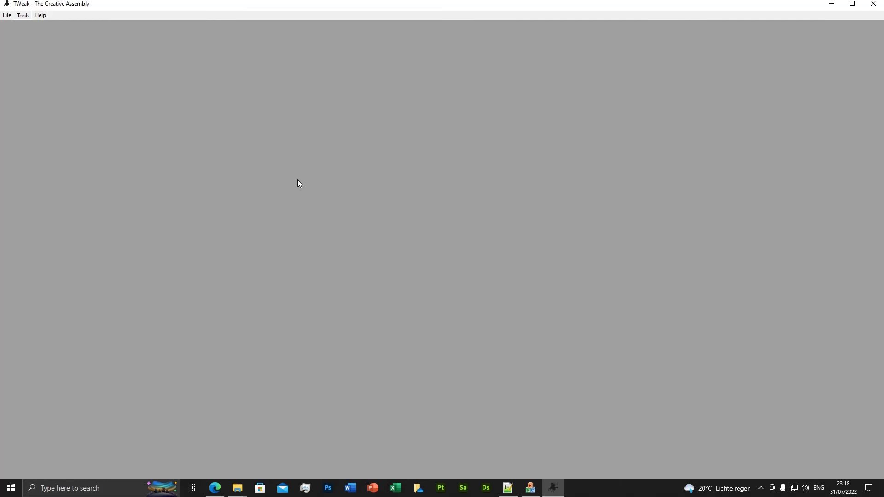
Step: Find Default_Boshin_Black_Bear_Infantry in the unit list and open it for editing
{"action": "scroll", "coordinate": [343, 363], "scroll_direction": "down", "scroll_amount": 3}
{"action": "scroll", "coordinate": [345, 371], "scroll_direction": "down", "scroll_amount": 4}
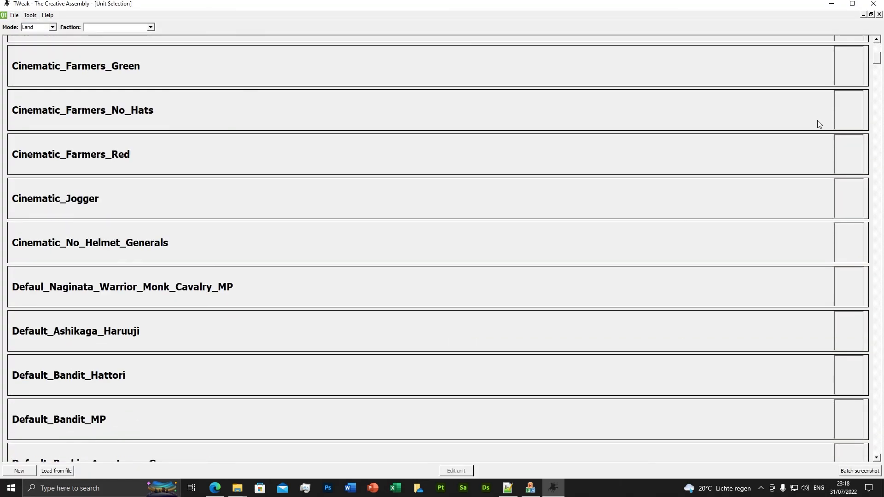
{"action": "left_click_drag", "start_coordinate": [875, 63], "coordinate": [873, 127]}
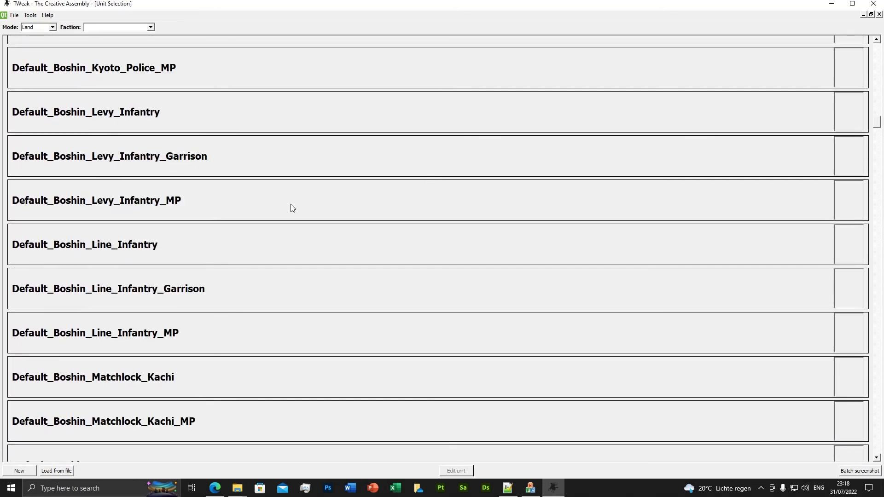
{"action": "scroll", "coordinate": [186, 236], "scroll_direction": "up", "scroll_amount": 3}
{"action": "scroll", "coordinate": [188, 234], "scroll_direction": "up", "scroll_amount": 15}
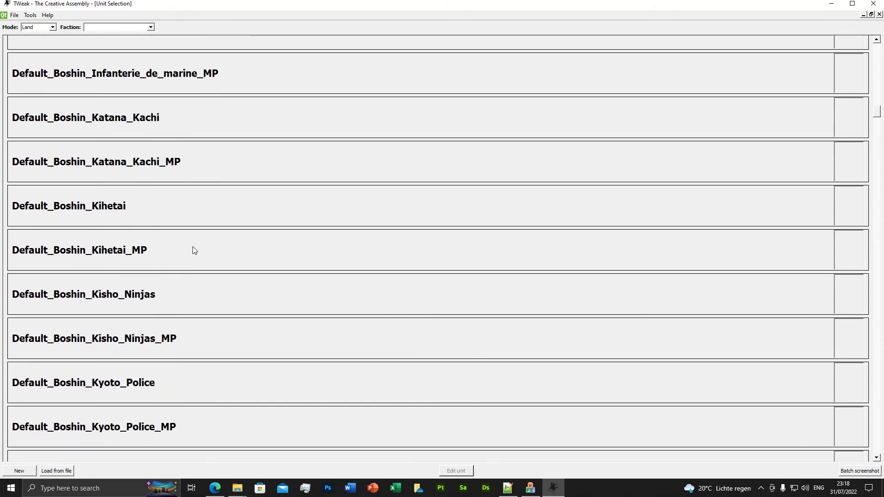
{"action": "scroll", "coordinate": [193, 258], "scroll_direction": "up", "scroll_amount": 17}
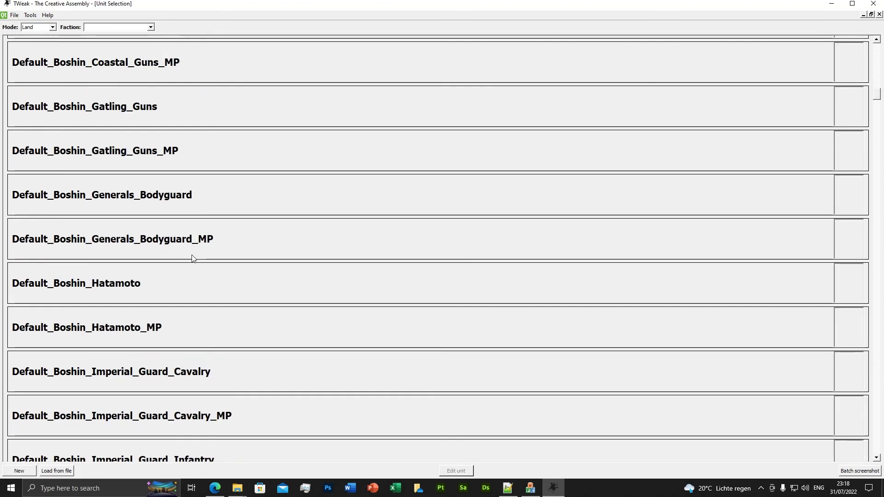
{"action": "scroll", "coordinate": [190, 265], "scroll_direction": "up", "scroll_amount": 4}
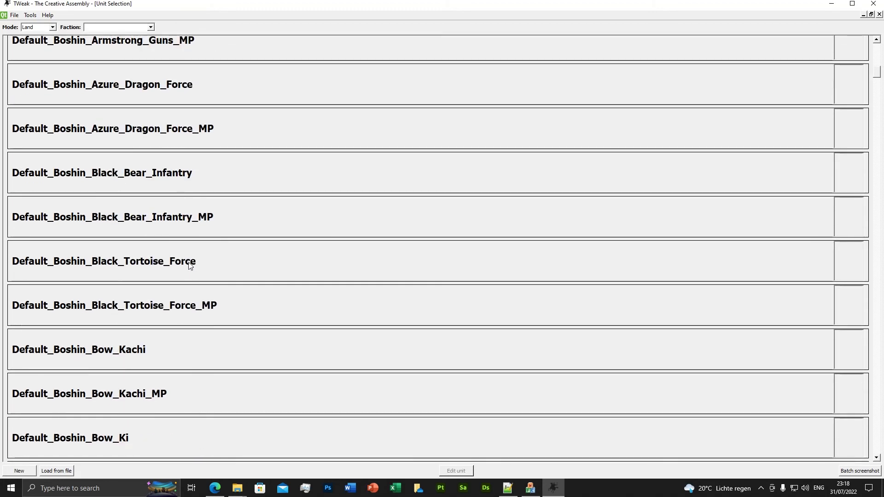
{"action": "left_click", "coordinate": [182, 243]}
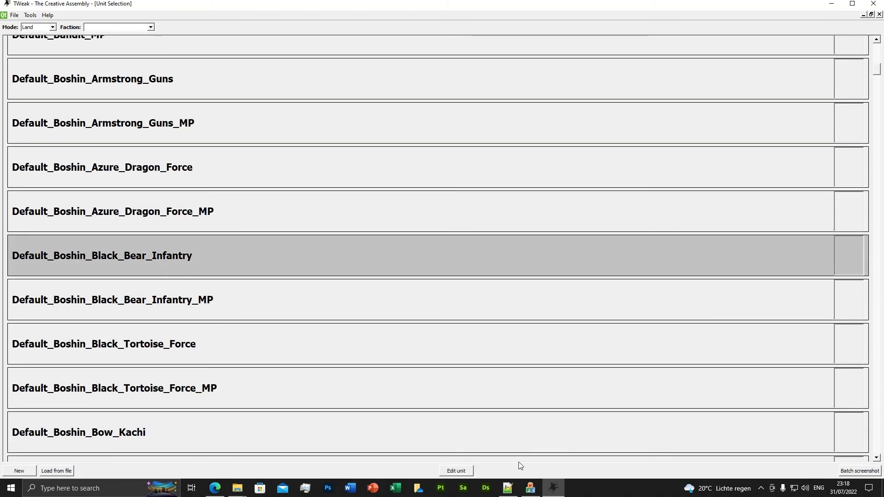
{"action": "left_click", "coordinate": [461, 470]}
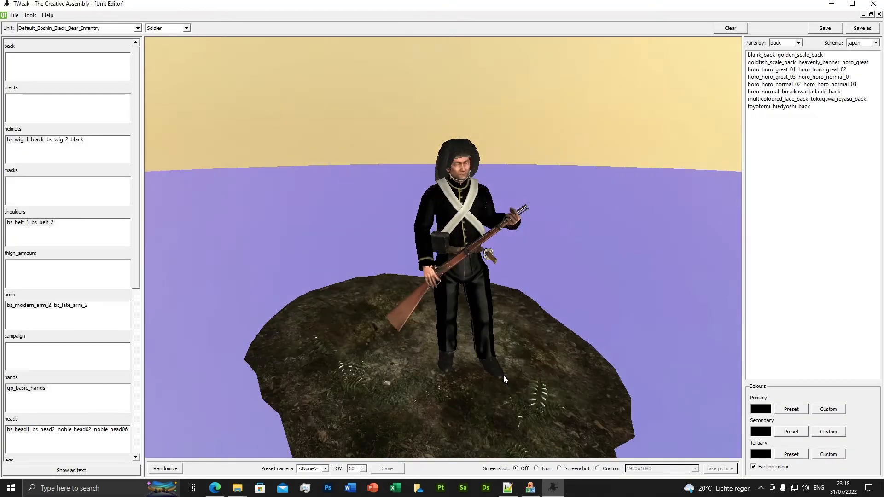
Step: Change the unit's schema to my_models and accept clearing all of its slots
{"action": "left_click_drag", "start_coordinate": [504, 375], "coordinate": [579, 355]}
{"action": "left_click_drag", "start_coordinate": [524, 348], "coordinate": [483, 356]}
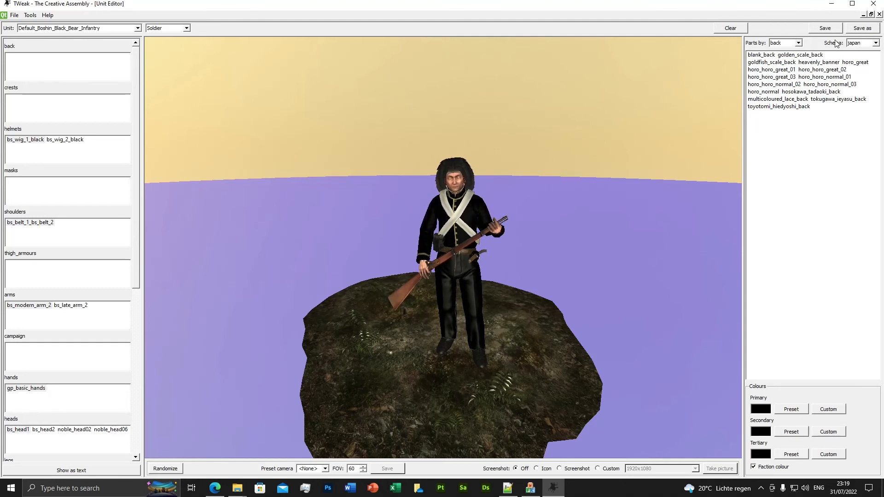
{"action": "left_click", "coordinate": [864, 44]}
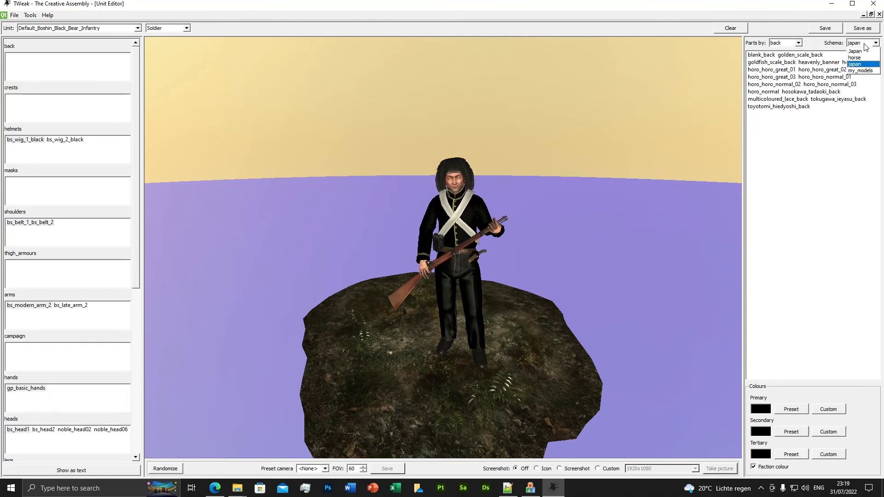
{"action": "left_click", "coordinate": [861, 71]}
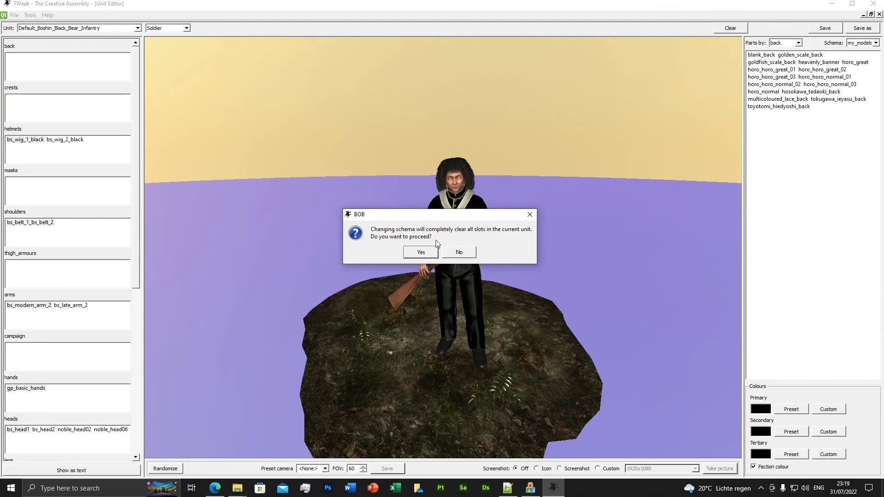
{"action": "left_click", "coordinate": [421, 252]}
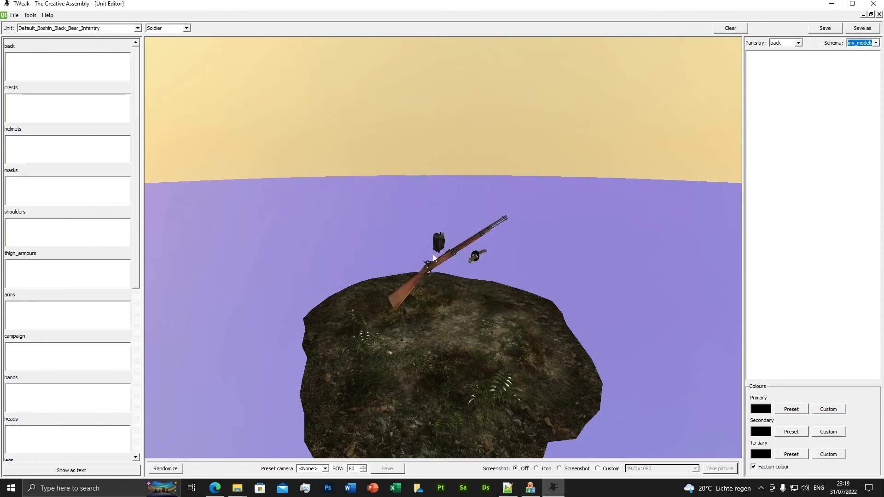
Step: List parts by uniform_torso and add uniform_new_tex_1 through uniform_new_tex_4 to the unit to preview the coats
{"action": "left_click", "coordinate": [791, 43]}
{"action": "scroll", "coordinate": [790, 86], "scroll_direction": "down", "scroll_amount": 2}
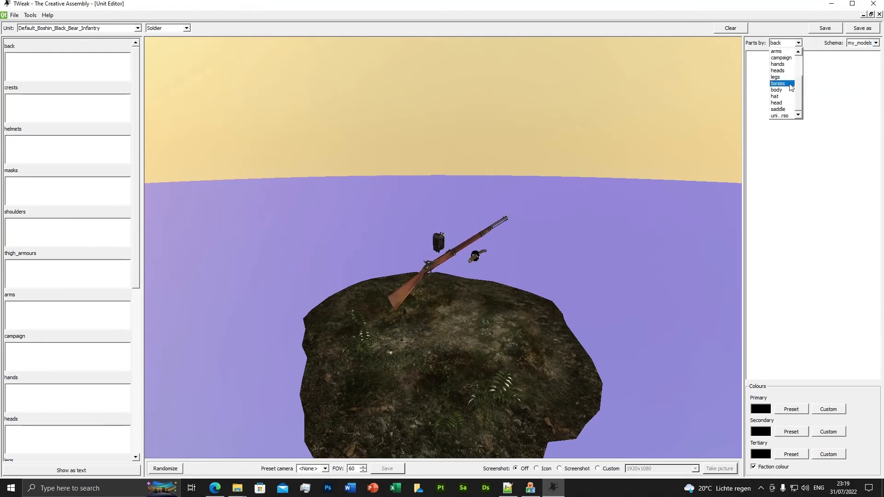
{"action": "left_click", "coordinate": [782, 116]}
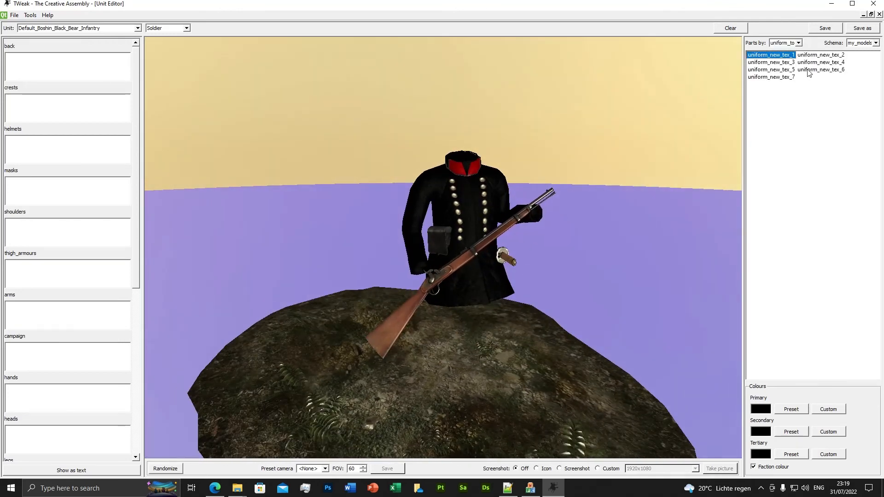
{"action": "left_click", "coordinate": [812, 55]}
{"action": "left_click", "coordinate": [794, 63]}
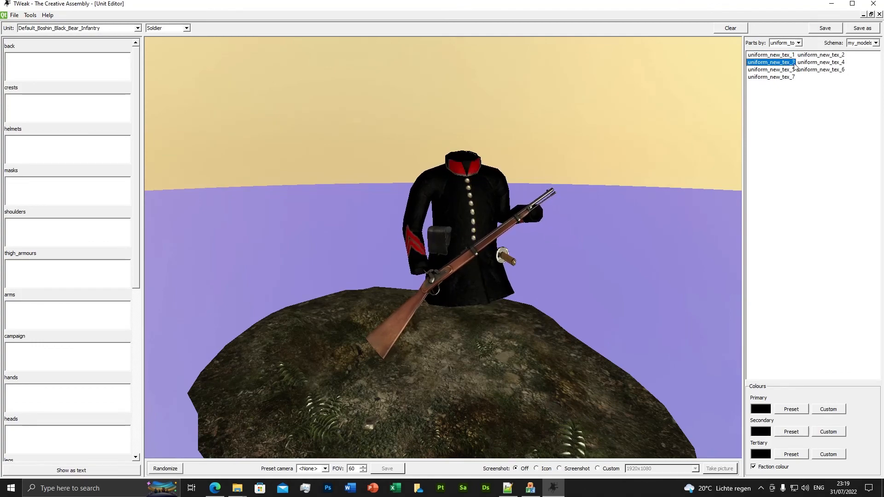
{"action": "left_click", "coordinate": [820, 62]}
{"action": "left_click_drag", "start_coordinate": [471, 233], "coordinate": [452, 228]}
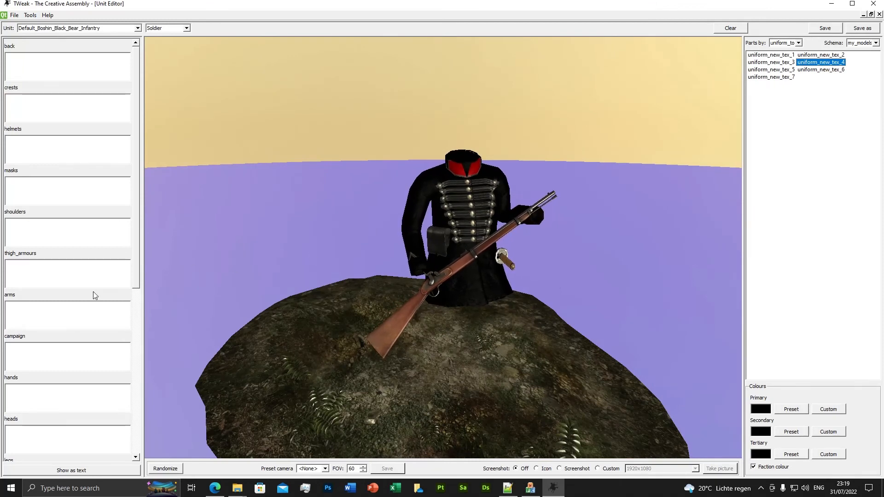
Step: Remove the four added coat variants from the unit's uniform_torso slot and add uniform_new_tex_5
{"action": "left_click_drag", "start_coordinate": [135, 264], "coordinate": [140, 431]}
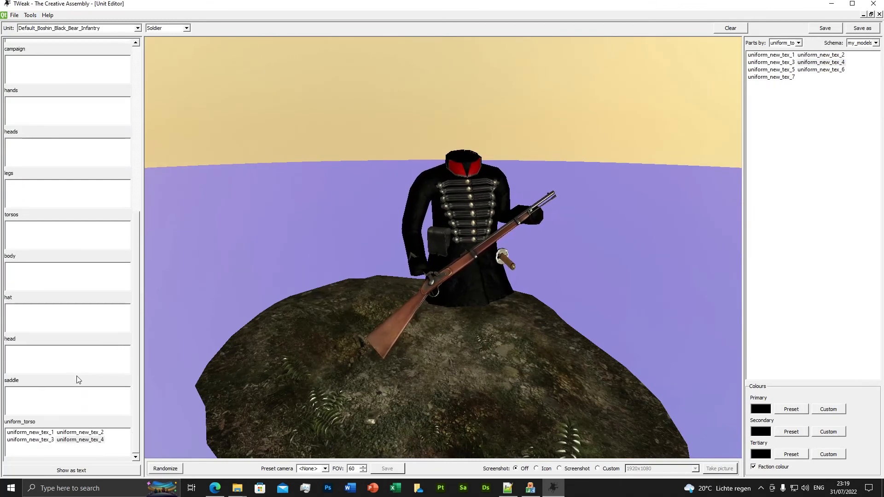
{"action": "left_click_drag", "start_coordinate": [421, 269], "coordinate": [443, 269]}
{"action": "left_click", "coordinate": [49, 433]}
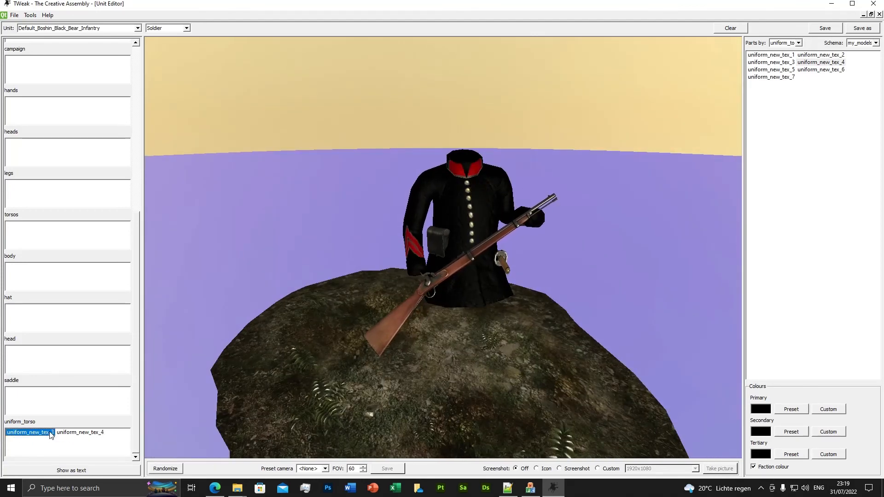
{"action": "left_click", "coordinate": [785, 70]}
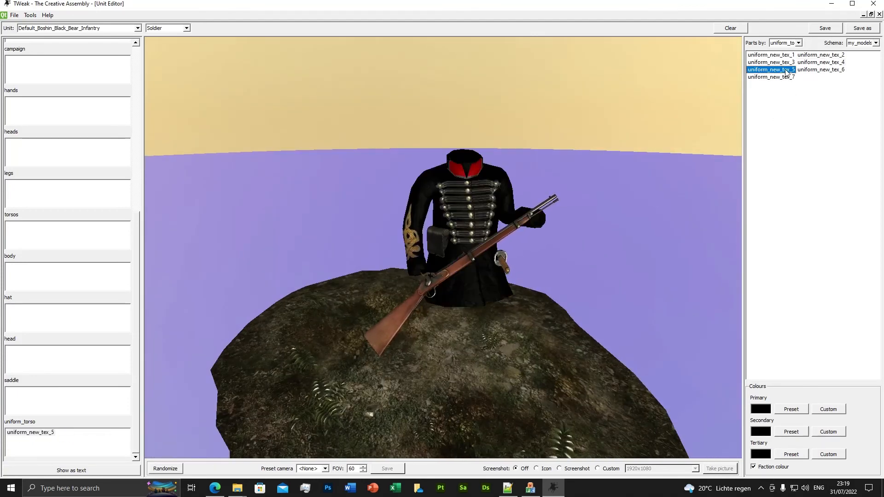
Step: Add uniform_new_tex_6 and uniform_new_tex_7 to the unit's uniform_torso slot and preview the coats
{"action": "left_click", "coordinate": [820, 69]}
{"action": "left_click", "coordinate": [771, 77]}
{"action": "left_click_drag", "start_coordinate": [533, 258], "coordinate": [561, 244]}
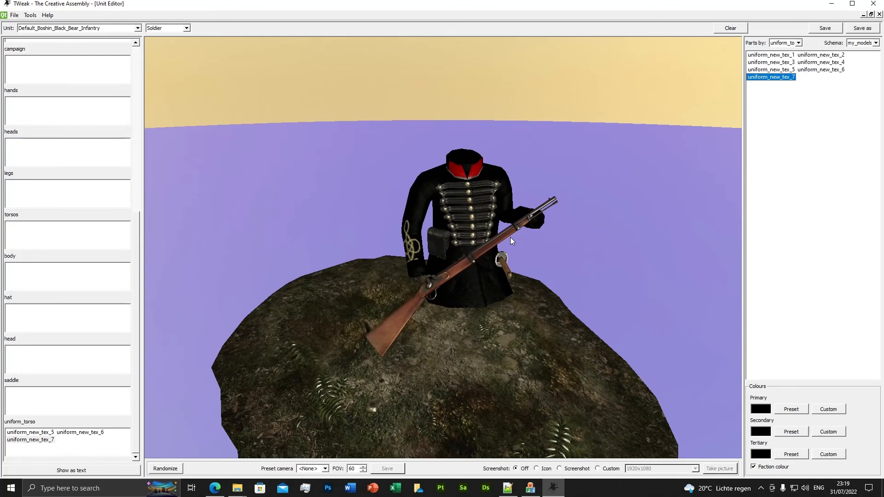
{"action": "mouse_move", "coordinate": [543, 253]}
{"action": "left_mouse_down"}
{"action": "mouse_move", "coordinate": [550, 251]}
{"action": "mouse_move", "coordinate": [534, 251]}
{"action": "left_mouse_up"}
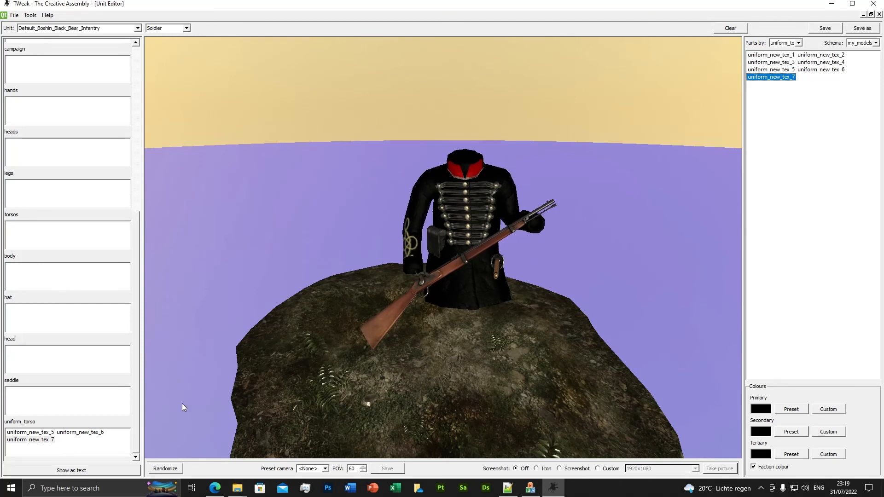
Step: Remove the three coat variants from the unit's uniform_torso slot and add uniform_new_tex_1
{"action": "left_click", "coordinate": [18, 433]}
{"action": "key", "text": "Delete"}
{"action": "key", "text": "Delete"}
{"action": "key", "text": "Delete"}
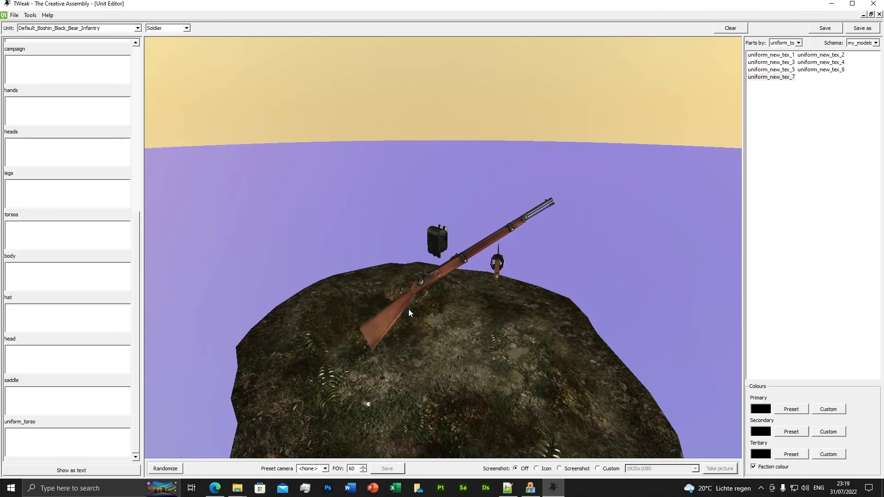
{"action": "double_click", "coordinate": [786, 56]}
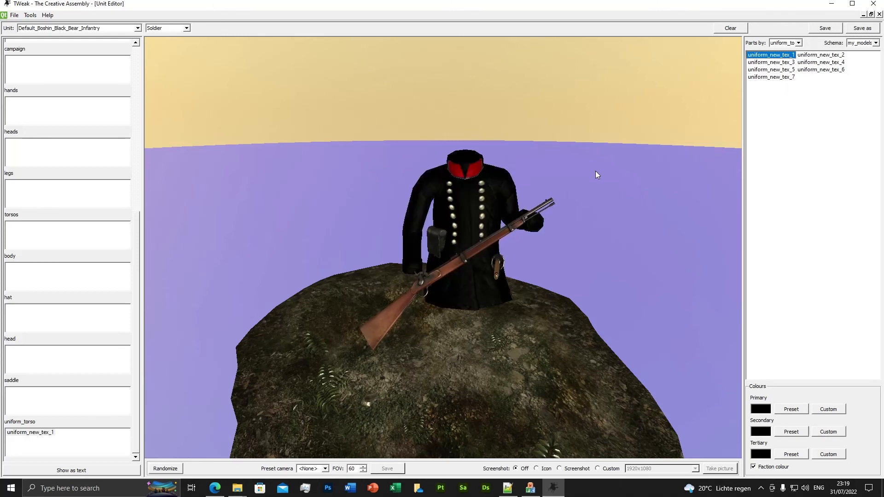
Step: Compare the parts listed under torsos and uniform_torso, and inspect the uniform_new_tex_1 coat up close
{"action": "left_click", "coordinate": [785, 43]}
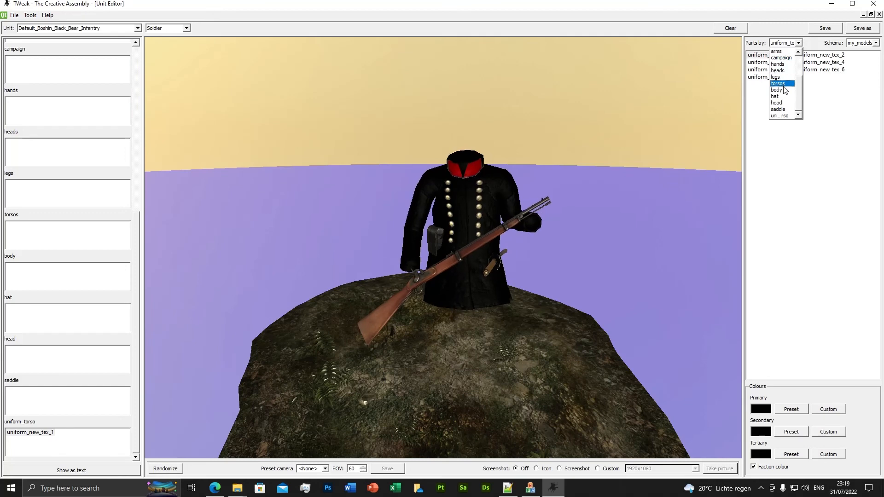
{"action": "left_click", "coordinate": [778, 83]}
{"action": "left_click", "coordinate": [798, 43]}
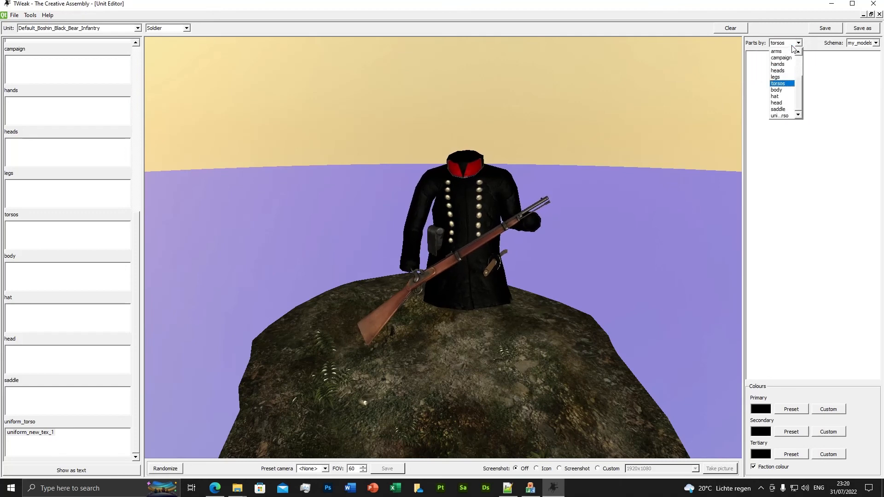
{"action": "left_click", "coordinate": [782, 117]}
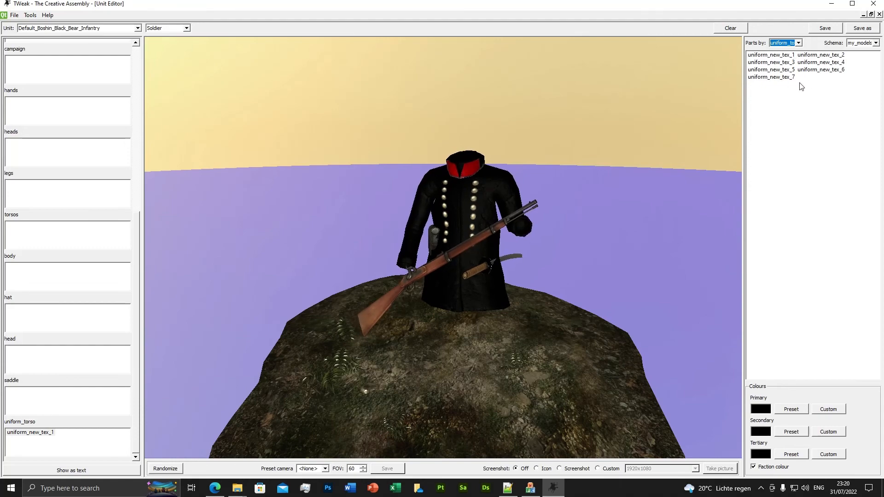
{"action": "left_click_drag", "start_coordinate": [457, 251], "coordinate": [475, 251]}
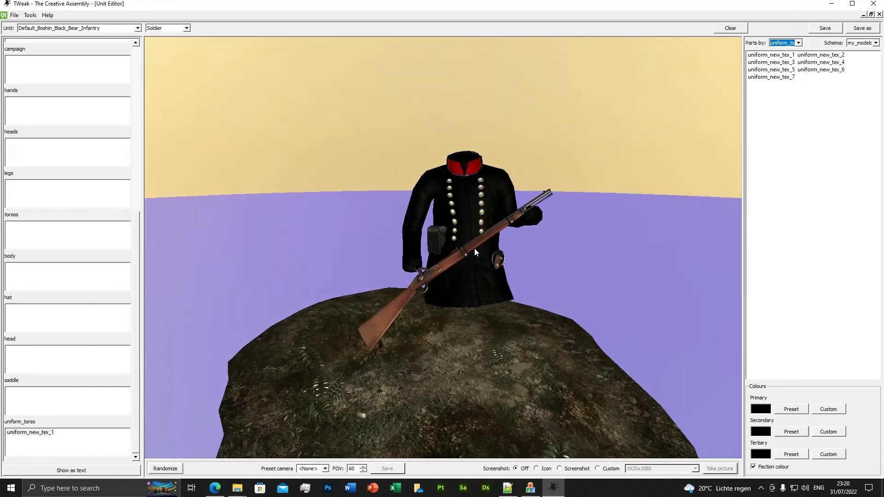
{"action": "left_click_drag", "start_coordinate": [482, 212], "coordinate": [502, 228]}
{"action": "scroll", "coordinate": [504, 234], "scroll_direction": "up", "scroll_amount": 2}
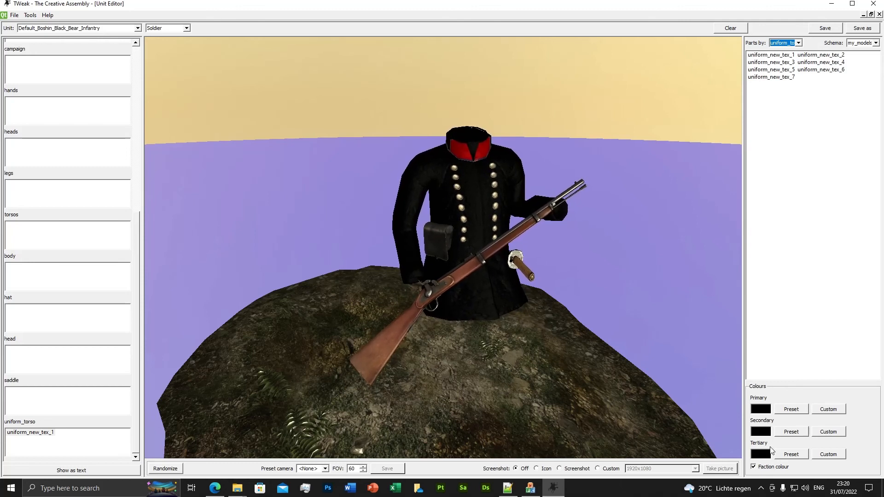
Step: Set the unit's custom primary colour to the basic red 170, 0, 0
{"action": "left_click", "coordinate": [827, 410]}
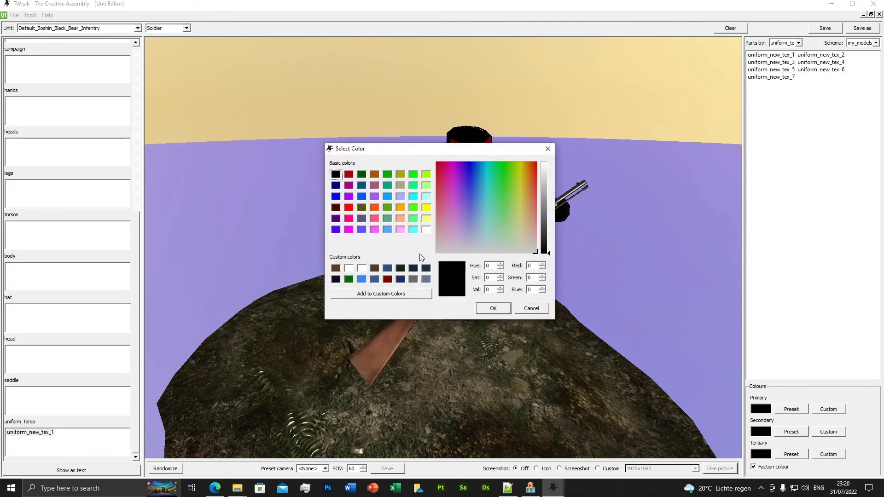
{"action": "left_click", "coordinate": [349, 175]}
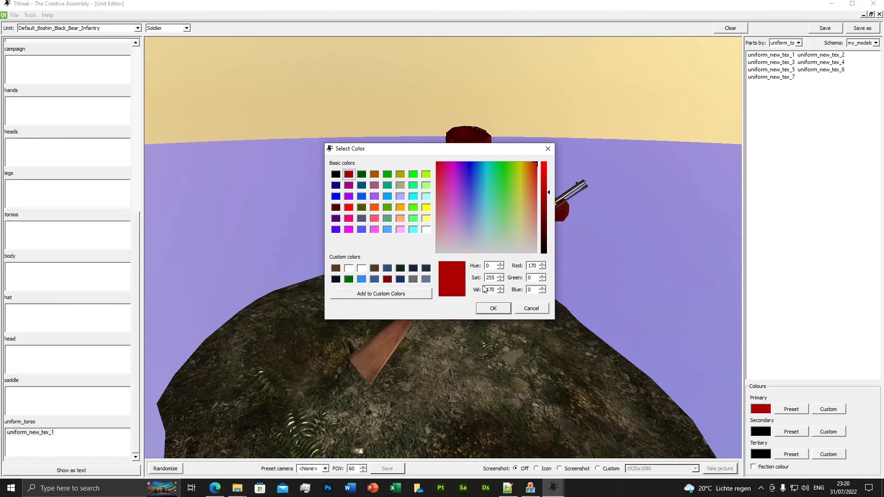
{"action": "left_click", "coordinate": [493, 308]}
{"action": "mouse_move", "coordinate": [495, 311]}
{"action": "middle_mouse_down"}
{"action": "mouse_move", "coordinate": [483, 301]}
{"action": "mouse_move", "coordinate": [466, 305]}
{"action": "mouse_move", "coordinate": [494, 315]}
{"action": "middle_mouse_up"}
{"action": "scroll", "coordinate": [466, 305], "scroll_direction": "down", "scroll_amount": 3}
Step: Try several colours such as peach, olive and blue as the custom primary colour, and accept the dark red 130, 0, 0
{"action": "left_click", "coordinate": [827, 409]}
{"action": "left_click_drag", "start_coordinate": [431, 150], "coordinate": [188, 93]}
{"action": "left_click", "coordinate": [160, 164]}
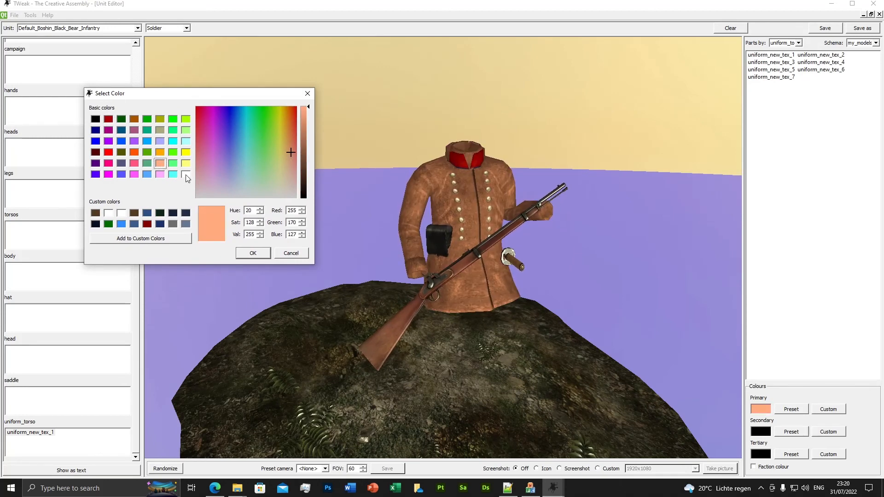
{"action": "left_click", "coordinate": [185, 175]}
{"action": "left_click", "coordinate": [159, 152]}
{"action": "left_click", "coordinate": [121, 153]}
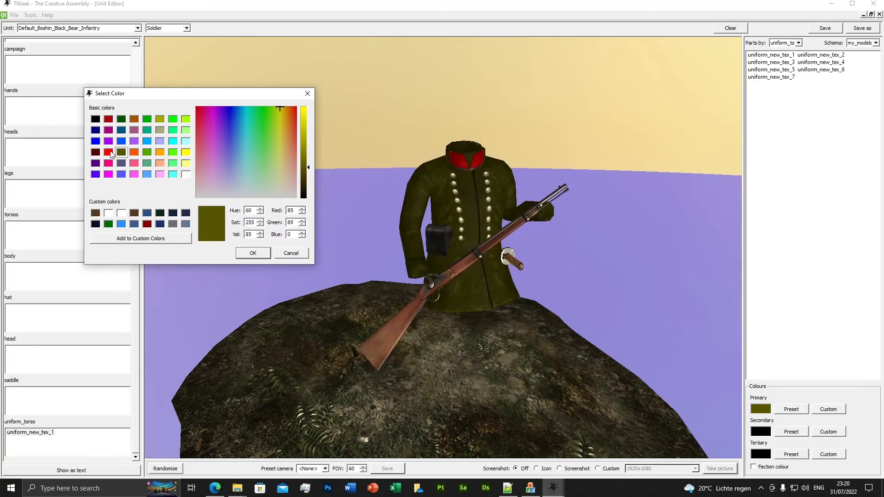
{"action": "left_click", "coordinate": [147, 163]}
{"action": "left_click", "coordinate": [160, 163]}
{"action": "left_click", "coordinate": [146, 174]}
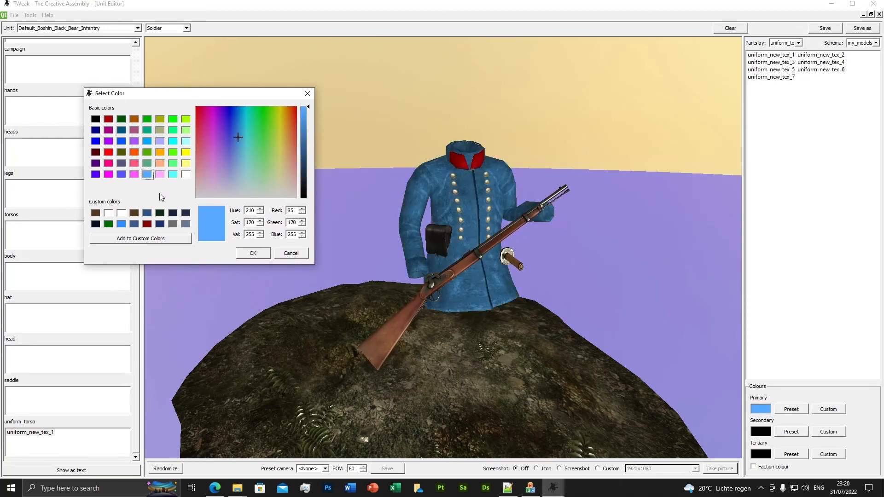
{"action": "left_click", "coordinate": [159, 224]}
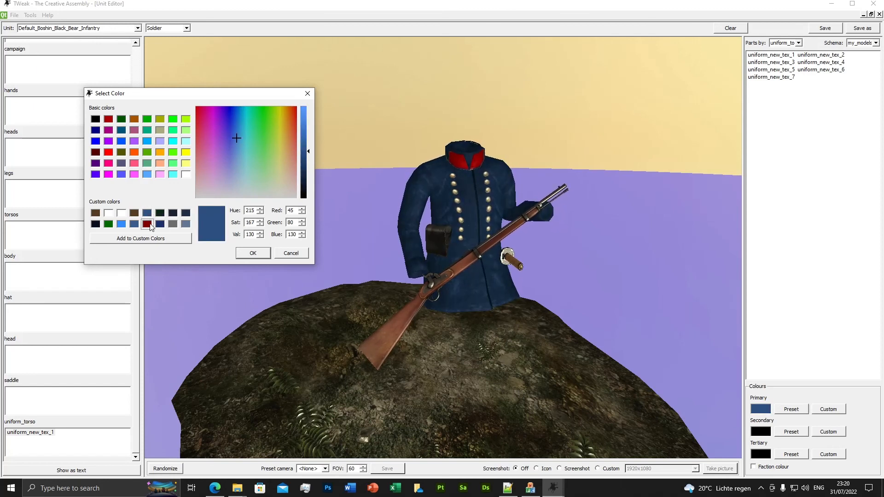
{"action": "left_click", "coordinate": [147, 224]}
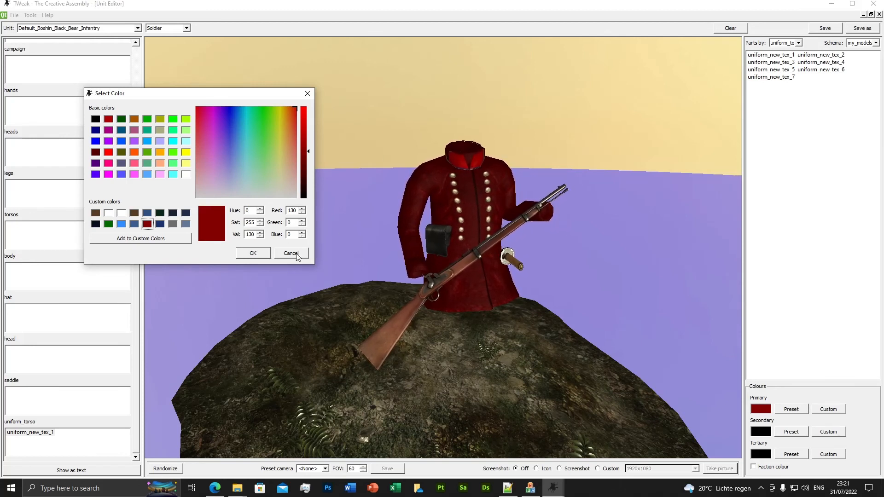
{"action": "left_click", "coordinate": [252, 253]}
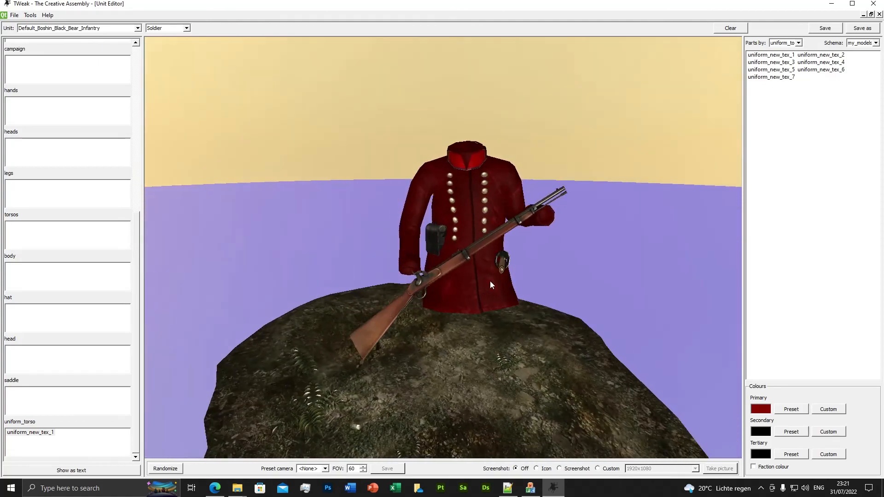
Step: Inspect the recoloured coat, close the Unit Editor without saving the unit, and abort at the CALibs error
{"action": "left_click_drag", "start_coordinate": [490, 281], "coordinate": [476, 230]}
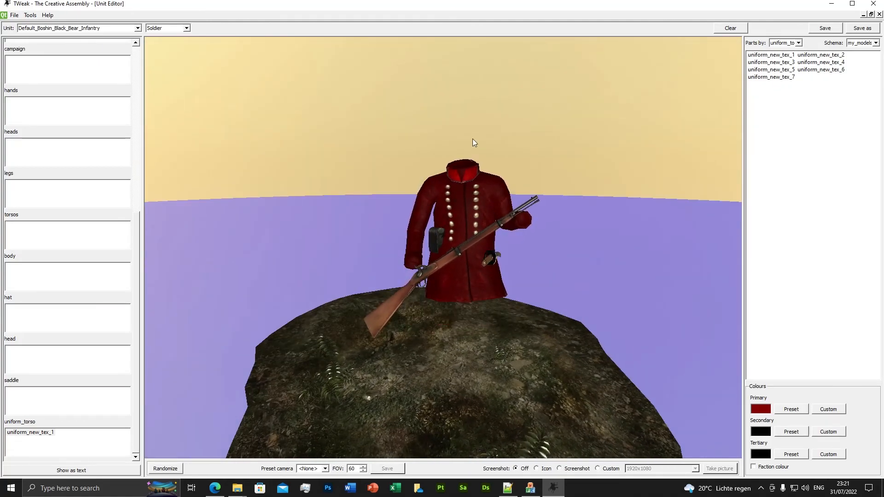
{"action": "left_click_drag", "start_coordinate": [462, 162], "coordinate": [416, 198]}
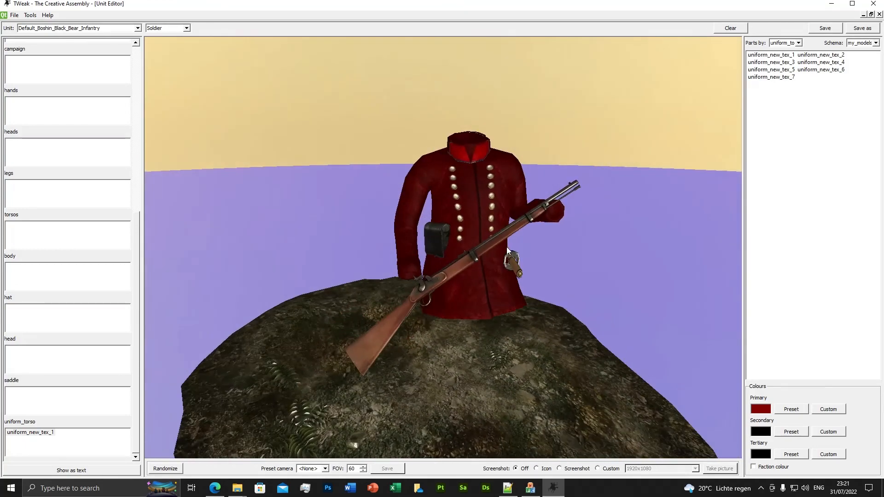
{"action": "left_click_drag", "start_coordinate": [411, 139], "coordinate": [640, 121]}
{"action": "left_click", "coordinate": [878, 14]}
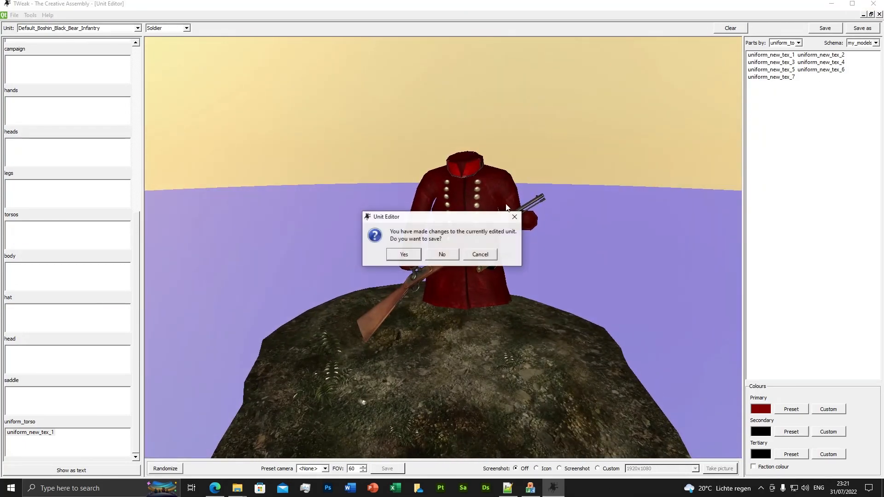
{"action": "left_click", "coordinate": [442, 253]}
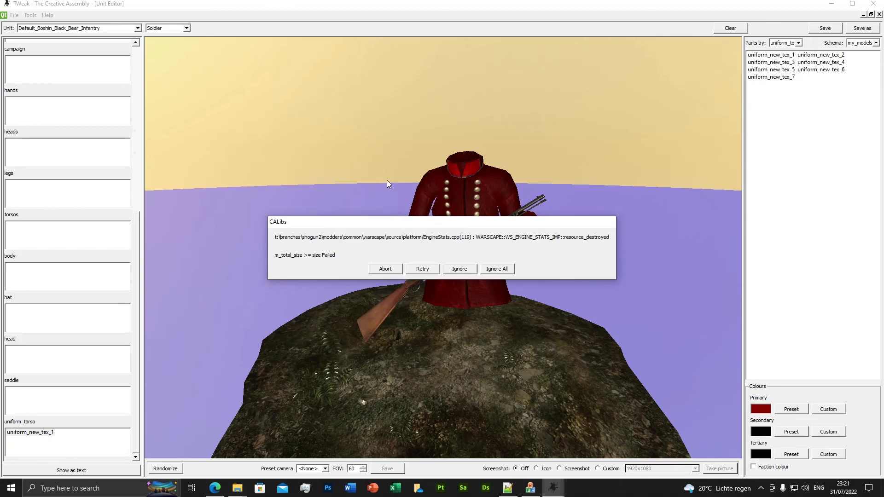
{"action": "left_click", "coordinate": [385, 269]}
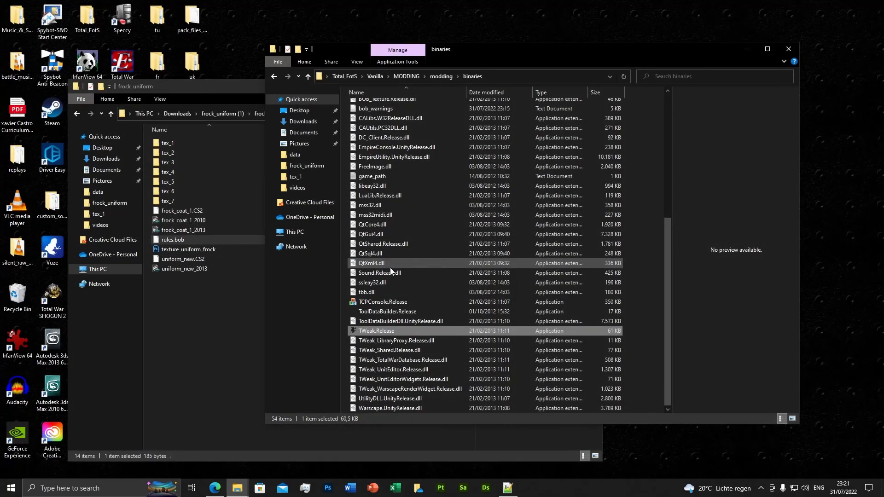
Step: Relaunch TWeak, open the DaVE database editor and connect it to the raw_data/db database
{"action": "scroll", "coordinate": [390, 267], "scroll_direction": "down", "scroll_amount": 3}
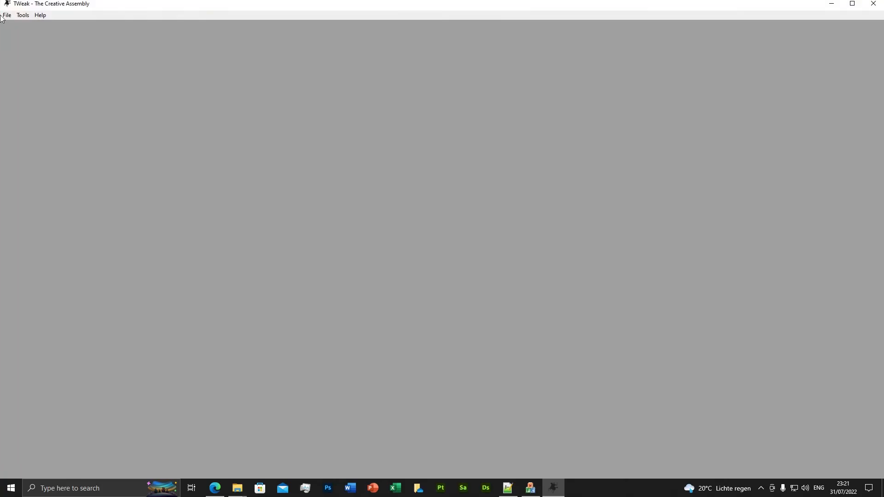
{"action": "left_click", "coordinate": [22, 15]}
{"action": "left_click", "coordinate": [33, 28]}
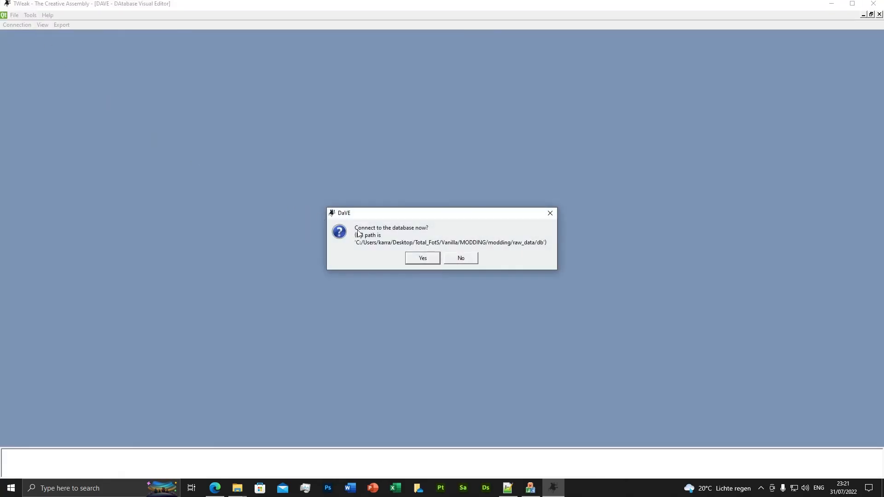
{"action": "left_click", "coordinate": [428, 257]}
Step: Open the units table from the Table Launcher, enlarge it to examine the unit records, and close it
{"action": "left_click", "coordinate": [45, 26]}
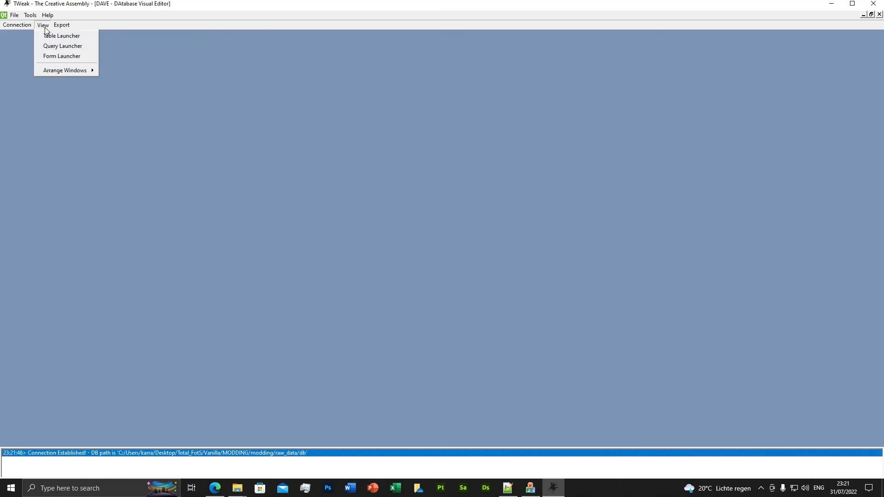
{"action": "left_click", "coordinate": [54, 36]}
{"action": "left_click_drag", "start_coordinate": [203, 66], "coordinate": [203, 244]}
{"action": "double_click", "coordinate": [18, 124]}
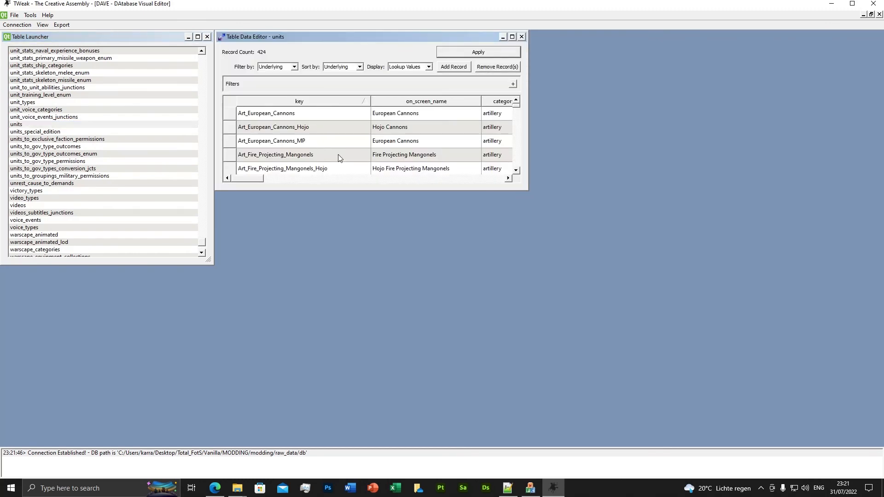
{"action": "left_click", "coordinate": [511, 36]}
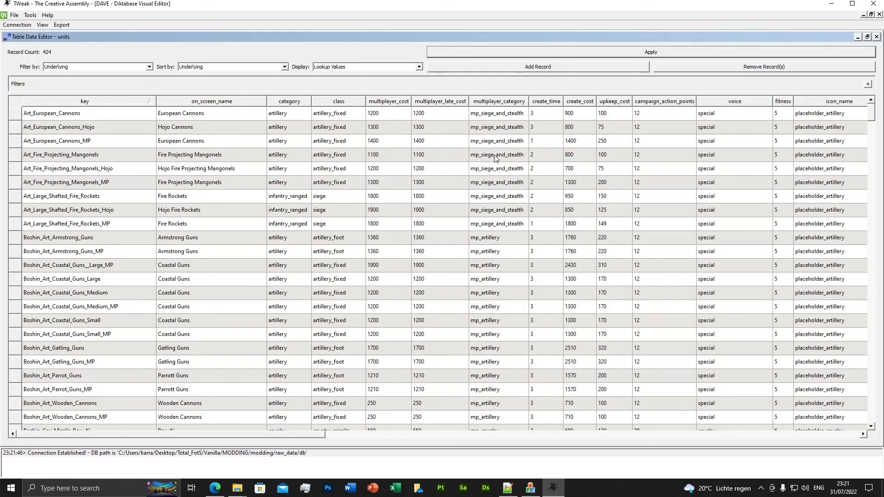
{"action": "scroll", "coordinate": [122, 318], "scroll_direction": "down", "scroll_amount": 8}
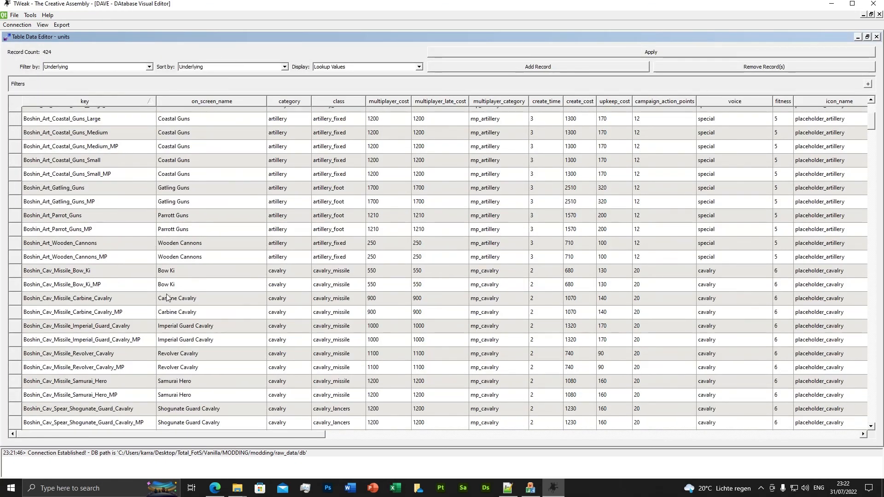
{"action": "left_click", "coordinate": [875, 37]}
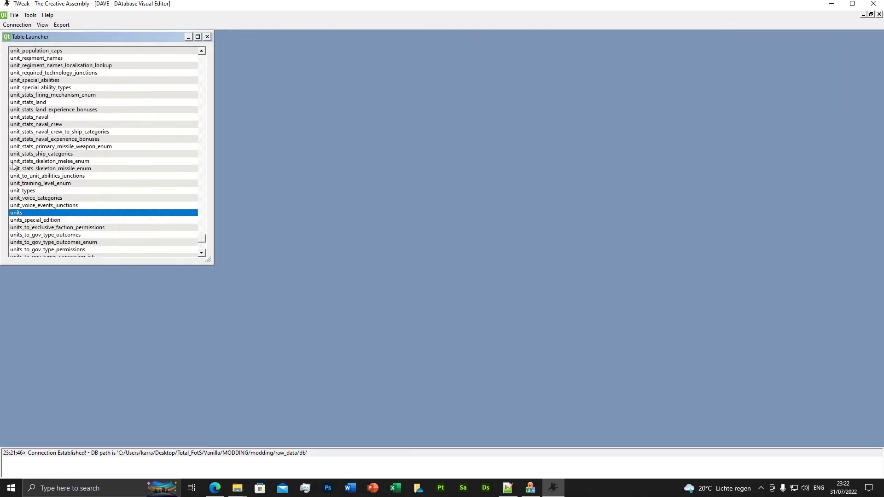
Step: Open the uniforms table, enlarge it to examine the uniform, file name and unit columns, and close it
{"action": "scroll", "coordinate": [72, 197], "scroll_direction": "up", "scroll_amount": 4}
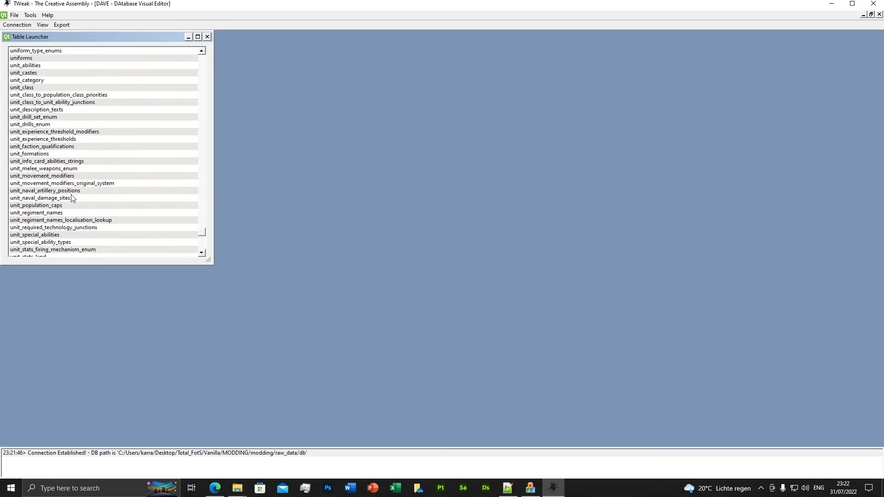
{"action": "left_click", "coordinate": [38, 75]}
{"action": "left_click", "coordinate": [30, 81]}
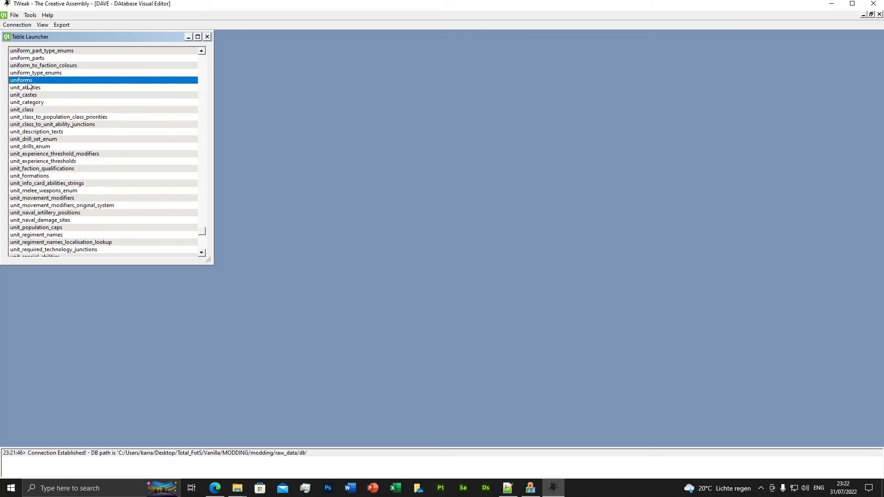
{"action": "left_click", "coordinate": [511, 37]}
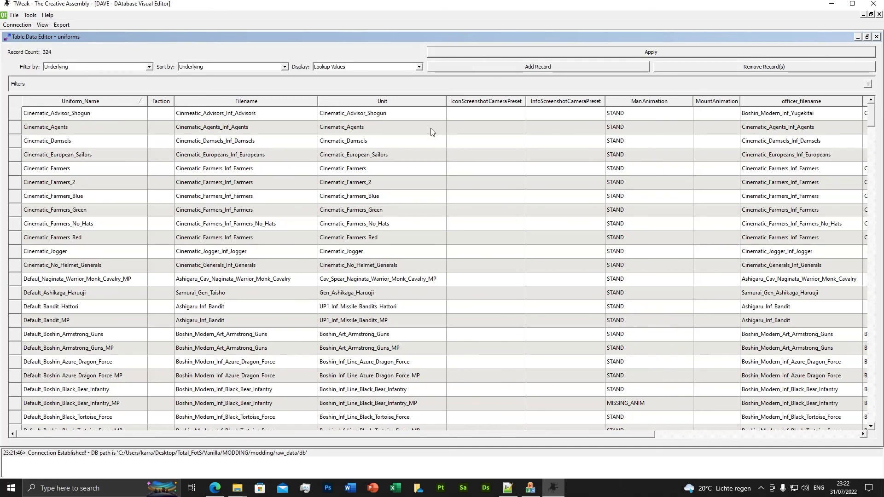
{"action": "left_click", "coordinate": [876, 37]}
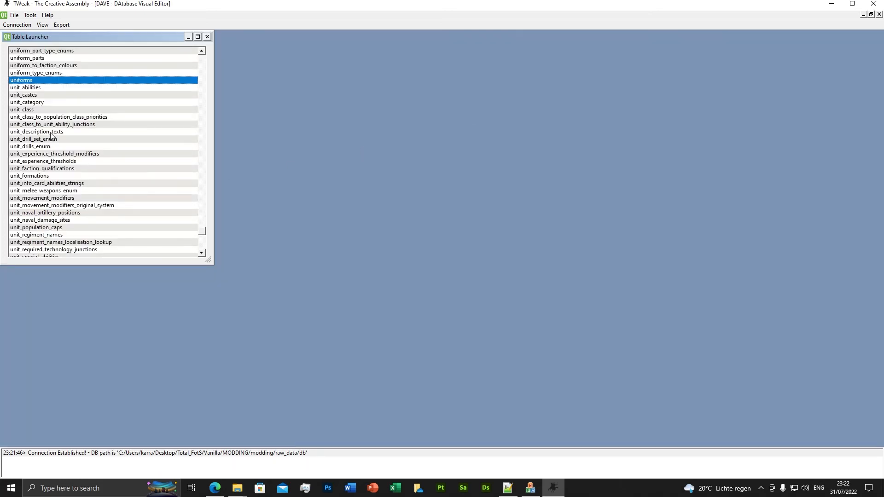
Step: Open the uniform_to_faction_colours table and enlarge it to examine the primary, secondary and tertiary colour columns
{"action": "double_click", "coordinate": [49, 65]}
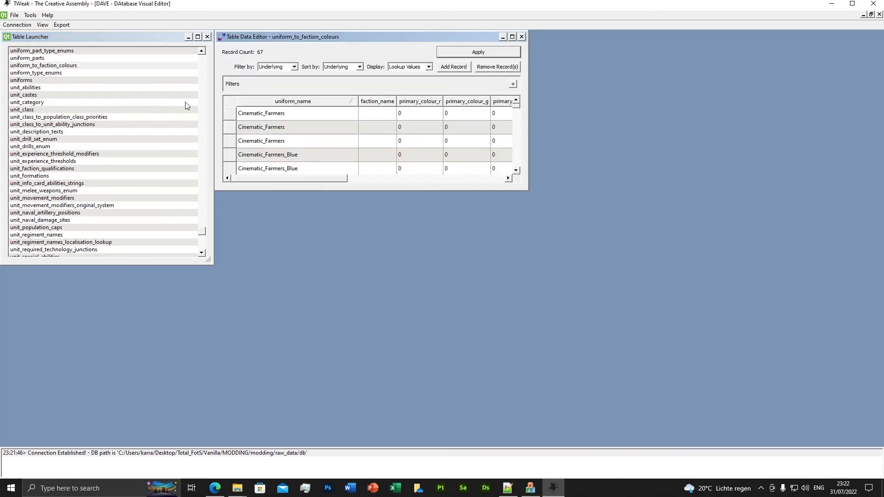
{"action": "left_click", "coordinate": [513, 36]}
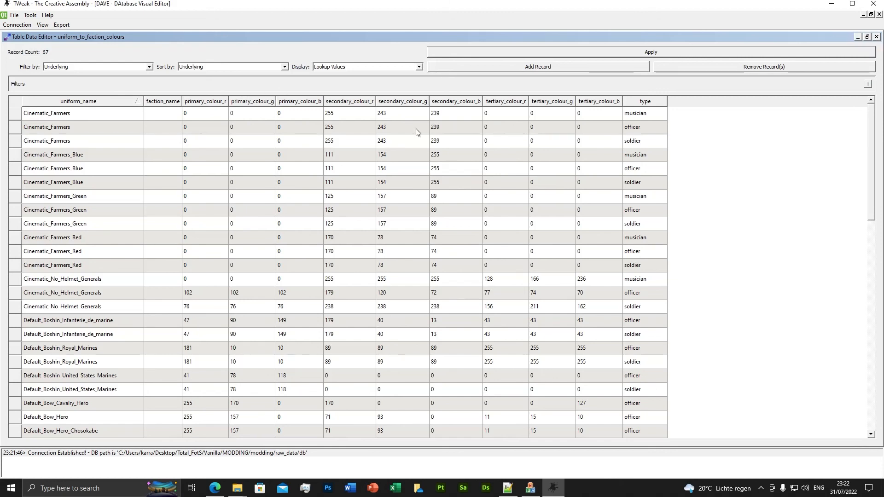
Step: Close the uniform_to_faction_colours table and TWeak, minimize the binaries folder, and move the frock_uniform folder window clear of the desktop icons
{"action": "left_click", "coordinate": [876, 37]}
{"action": "left_click", "coordinate": [873, 4]}
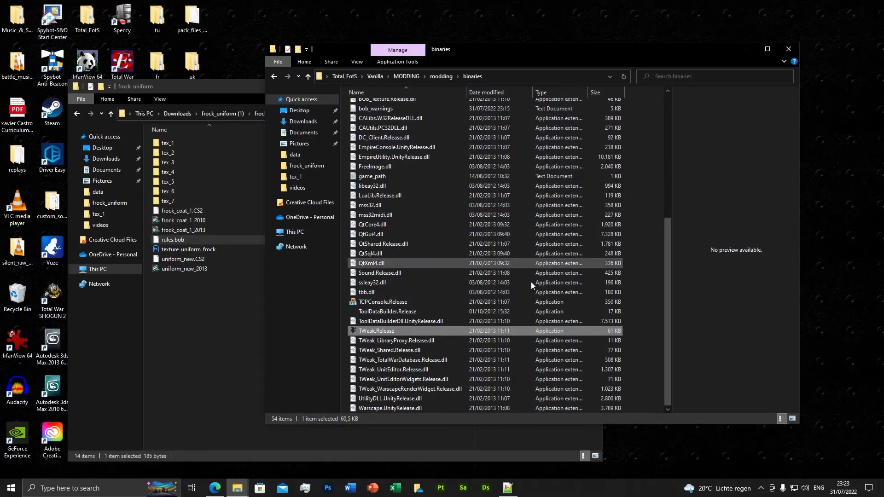
{"action": "left_click", "coordinate": [747, 49]}
{"action": "left_click_drag", "start_coordinate": [392, 92], "coordinate": [551, 56]}
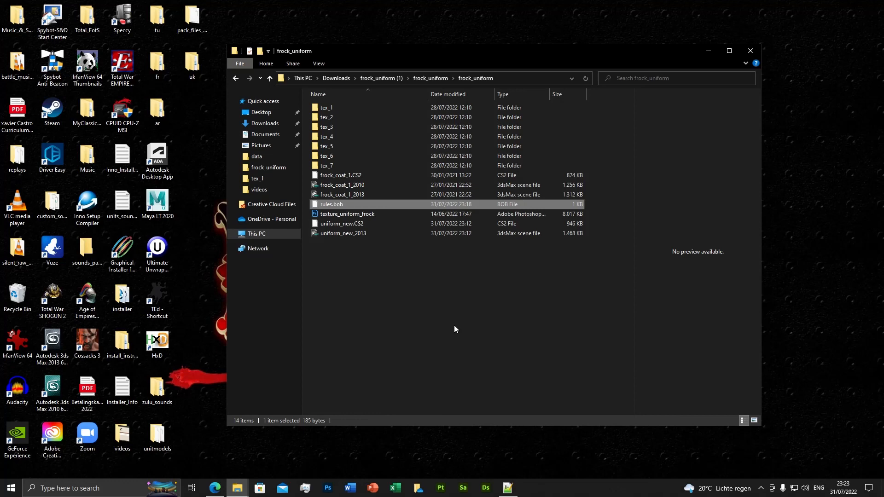
Step: Switch to Edge and examine the RAW Battlefield Unit Part Models thread, from the frock uniform download up to the introductory post
{"action": "left_click", "coordinate": [215, 487]}
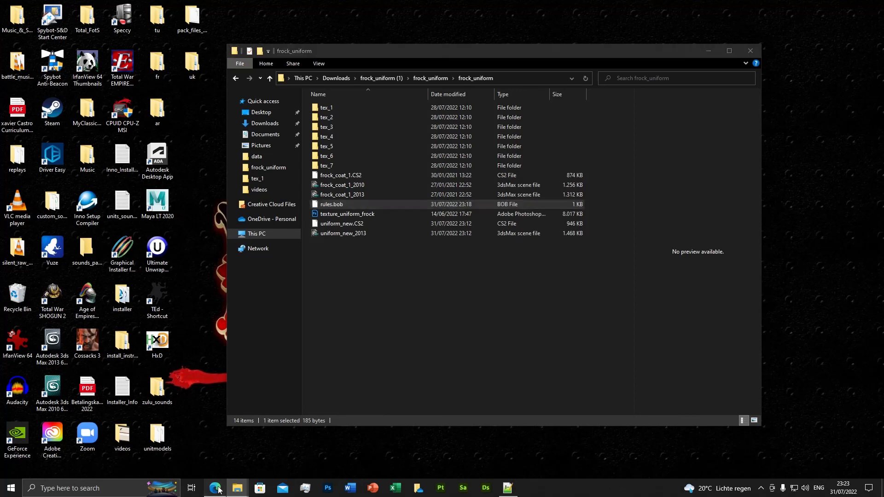
{"action": "scroll", "coordinate": [358, 321], "scroll_direction": "down", "scroll_amount": 4}
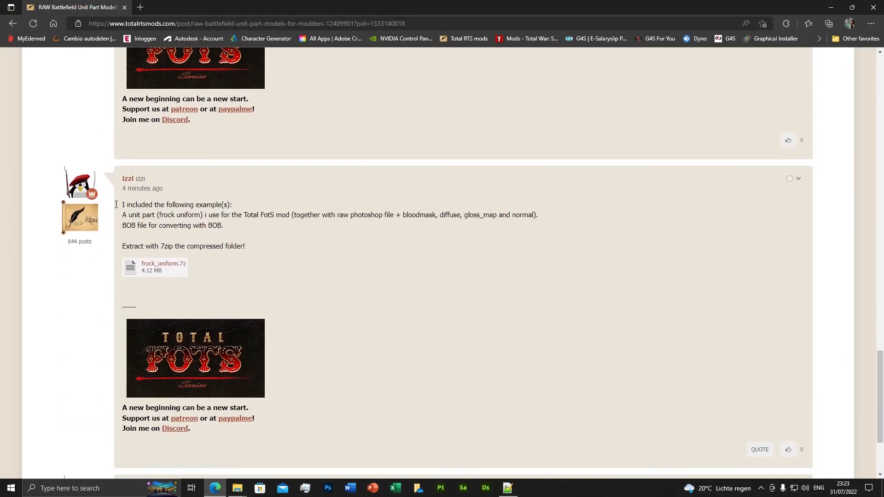
{"action": "scroll", "coordinate": [212, 256], "scroll_direction": "up", "scroll_amount": 5}
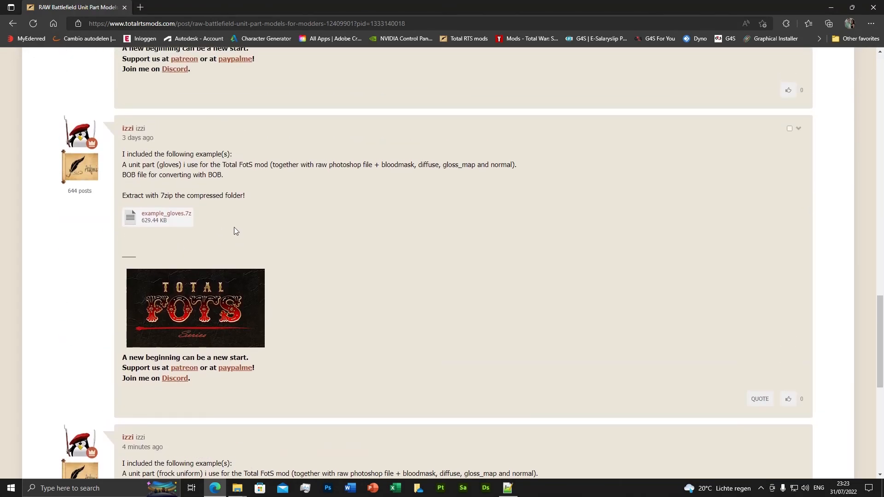
{"action": "scroll", "coordinate": [289, 228], "scroll_direction": "up", "scroll_amount": 4}
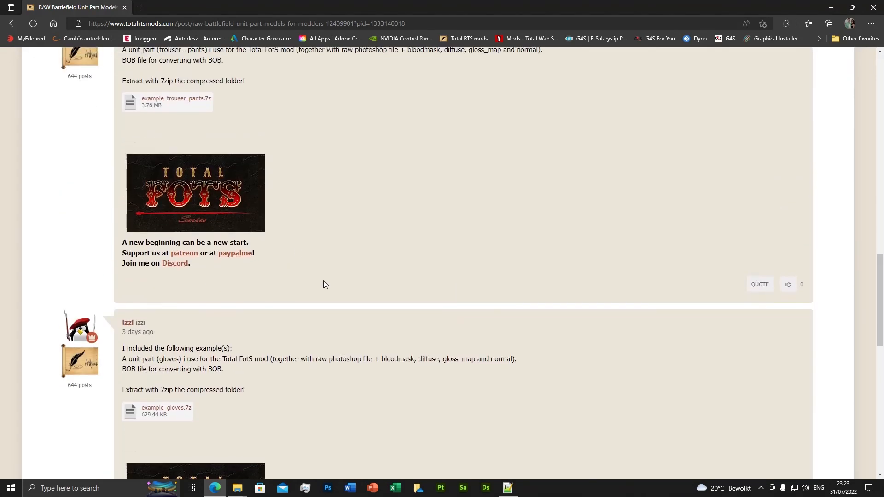
{"action": "scroll", "coordinate": [249, 252], "scroll_direction": "up", "scroll_amount": 3}
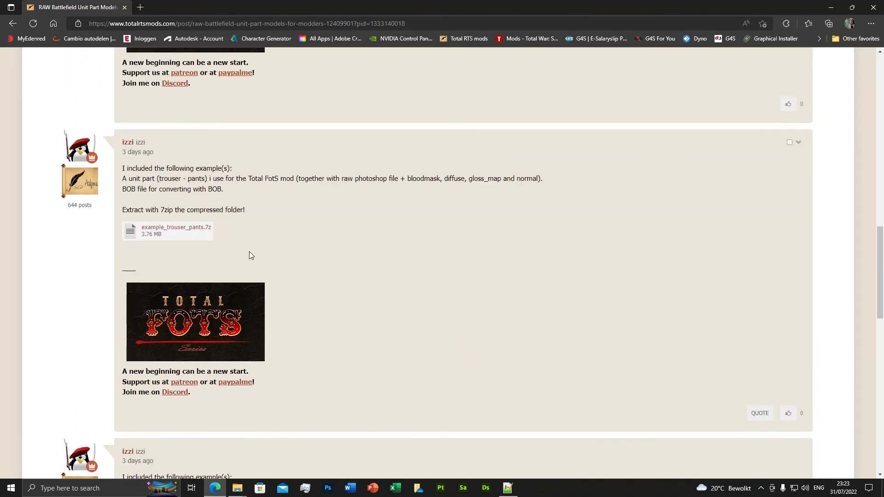
{"action": "scroll", "coordinate": [277, 260], "scroll_direction": "up", "scroll_amount": 4}
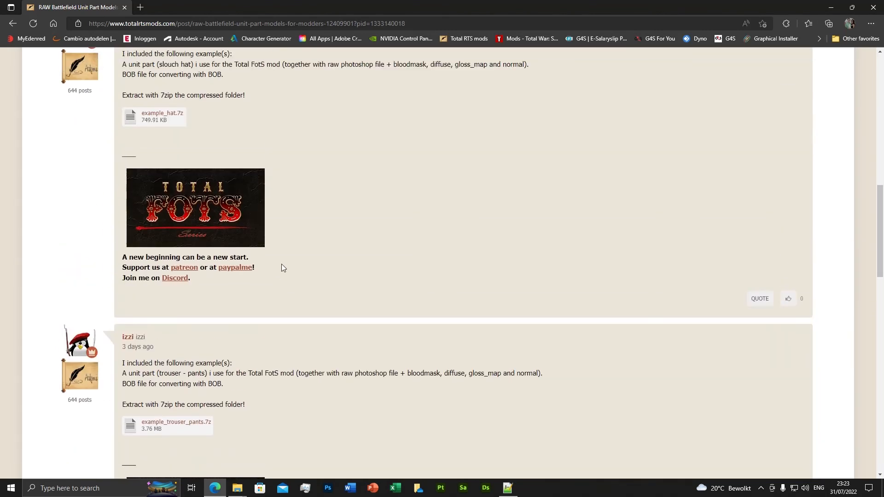
{"action": "scroll", "coordinate": [267, 258], "scroll_direction": "up", "scroll_amount": 1}
{"action": "scroll", "coordinate": [313, 237], "scroll_direction": "up", "scroll_amount": 6}
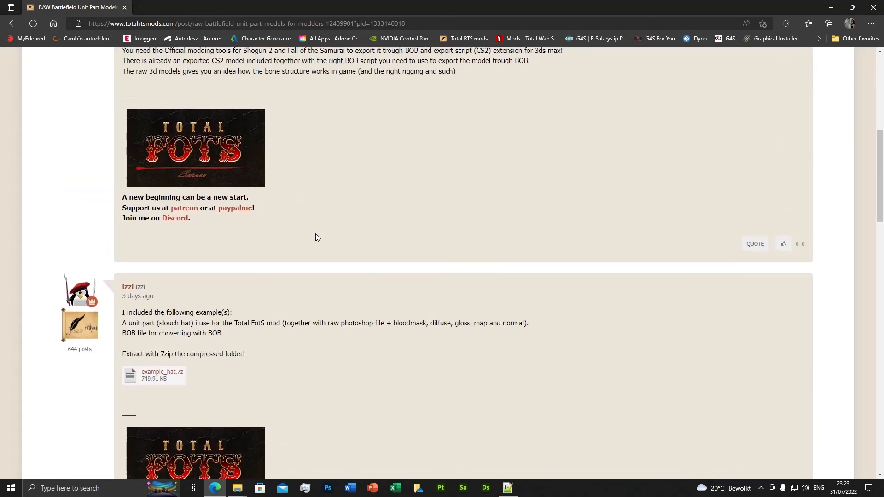
{"action": "scroll", "coordinate": [170, 256], "scroll_direction": "down", "scroll_amount": 5}
{"action": "scroll", "coordinate": [294, 306], "scroll_direction": "up", "scroll_amount": 2}
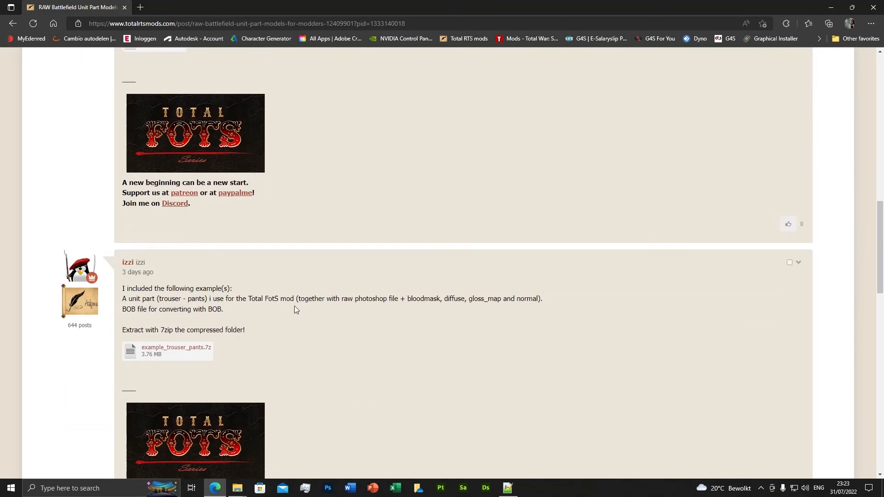
{"action": "scroll", "coordinate": [313, 316], "scroll_direction": "down", "scroll_amount": 1}
{"action": "scroll", "coordinate": [325, 320], "scroll_direction": "up", "scroll_amount": 6}
{"action": "scroll", "coordinate": [328, 329], "scroll_direction": "up", "scroll_amount": 3}
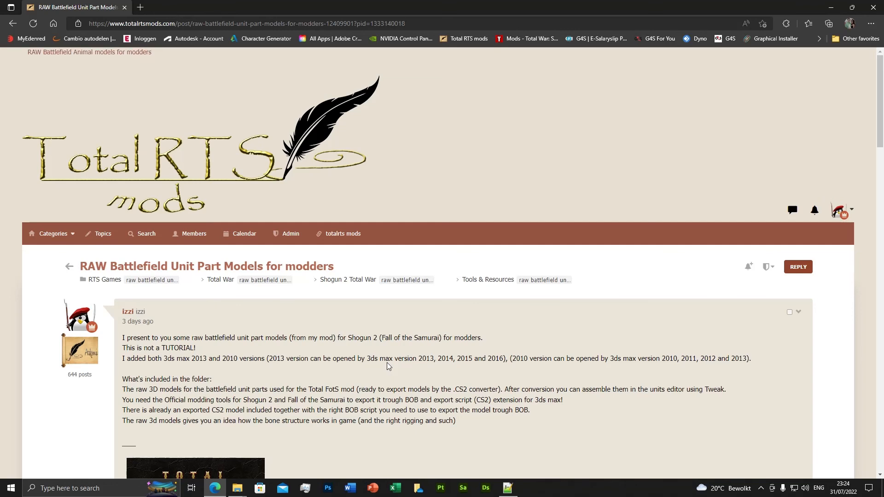
Step: Open the forum's Tools & Resources category and look through its list of raw model topics
{"action": "left_click", "coordinate": [475, 282]}
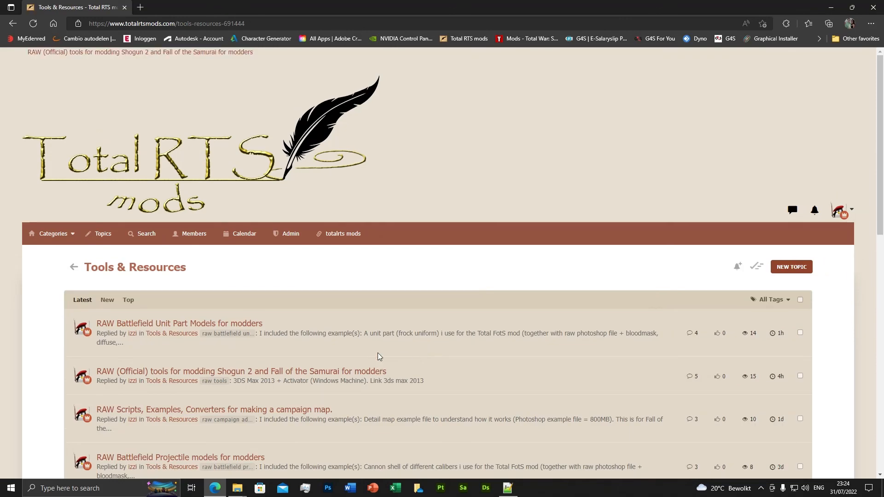
{"action": "scroll", "coordinate": [377, 354], "scroll_direction": "down", "scroll_amount": 5}
{"action": "scroll", "coordinate": [376, 358], "scroll_direction": "down", "scroll_amount": 4}
{"action": "scroll", "coordinate": [299, 299], "scroll_direction": "up", "scroll_amount": 3}
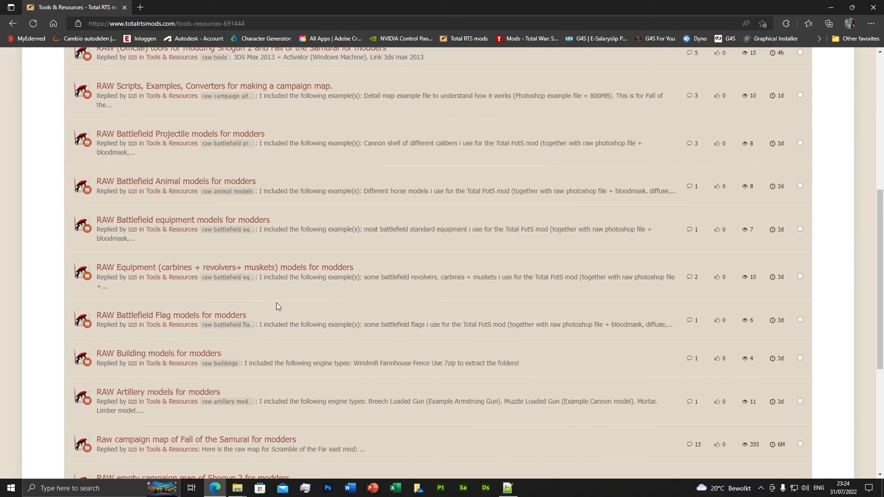
{"action": "scroll", "coordinate": [198, 276], "scroll_direction": "down", "scroll_amount": 2}
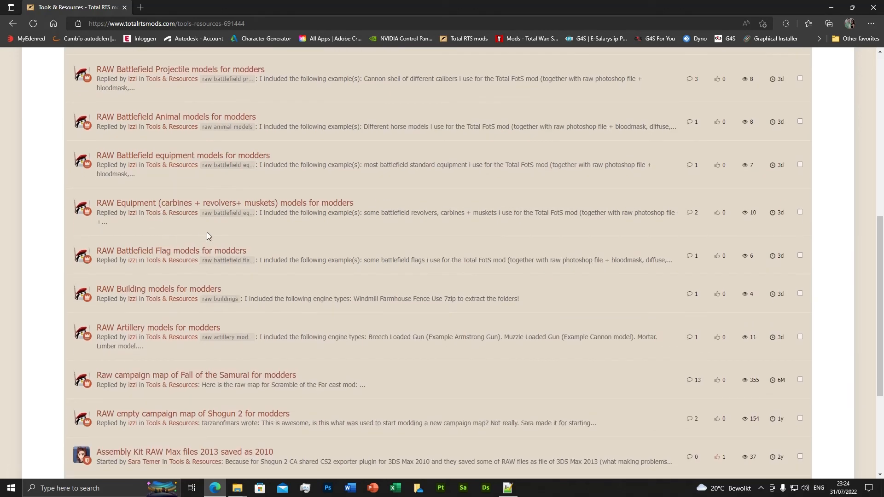
Step: Open the RAW Battlefield Flag models topic, examine its description and download, and return to the topic list
{"action": "left_click", "coordinate": [232, 251]}
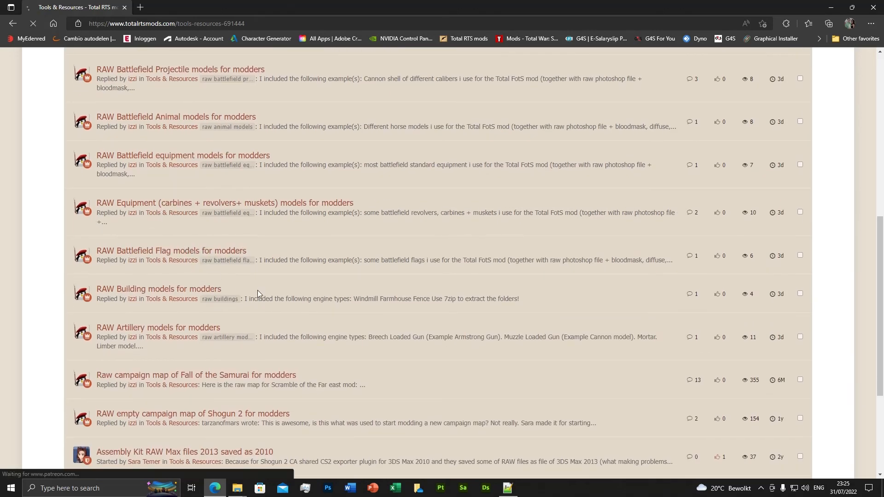
{"action": "scroll", "coordinate": [277, 297], "scroll_direction": "down", "scroll_amount": 8}
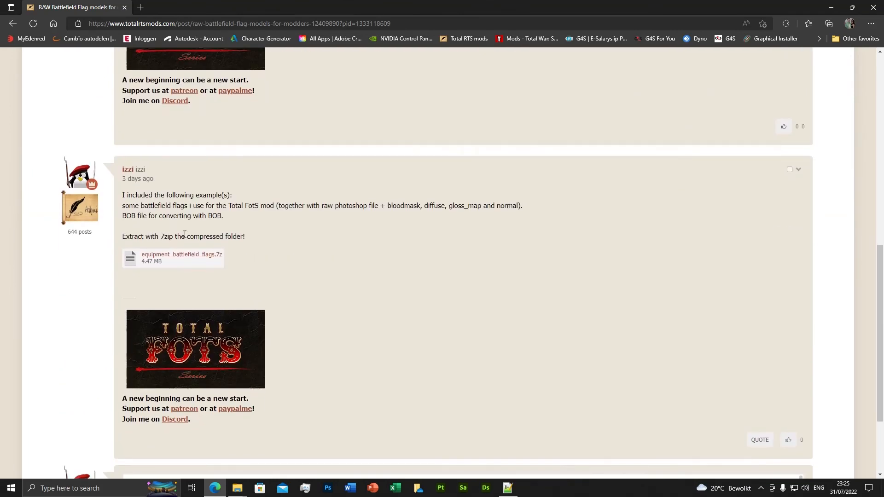
{"action": "scroll", "coordinate": [295, 284], "scroll_direction": "up", "scroll_amount": 6}
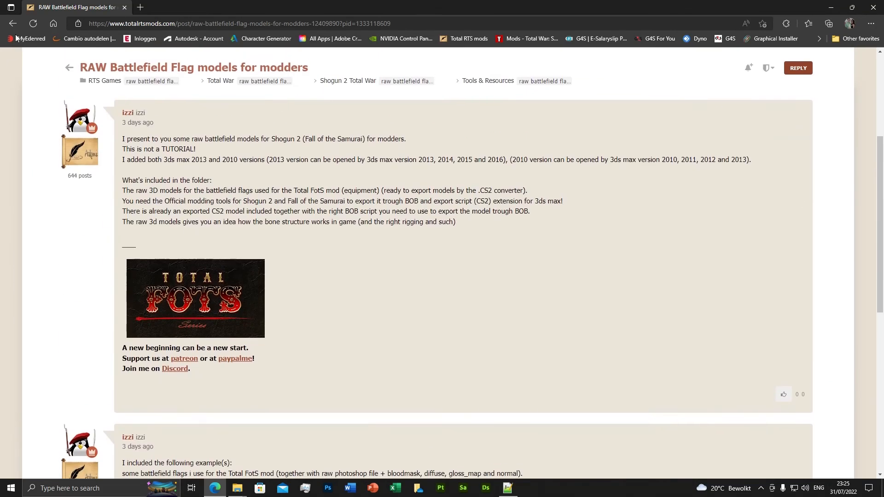
{"action": "key", "text": "alt+Left"}
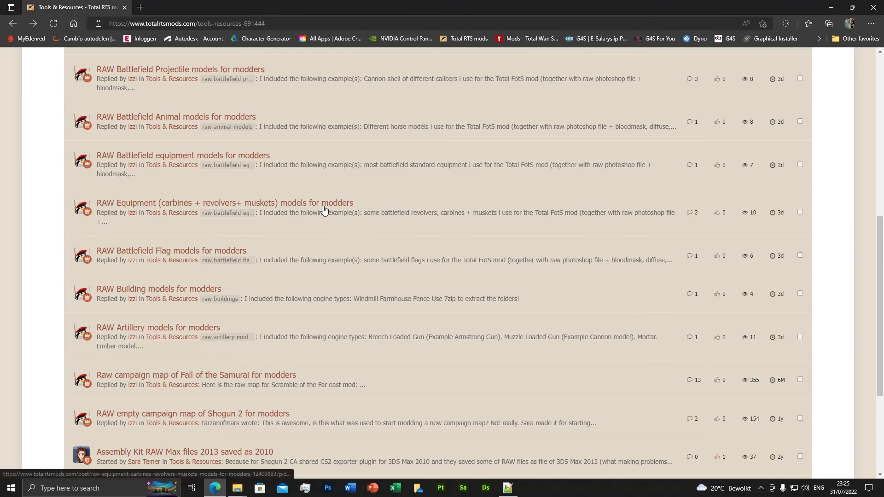
Step: Open the RAW Equipment (carbines + revolvers+ muskets) models topic, read its posts, and return to the topic list
{"action": "left_click", "coordinate": [294, 206]}
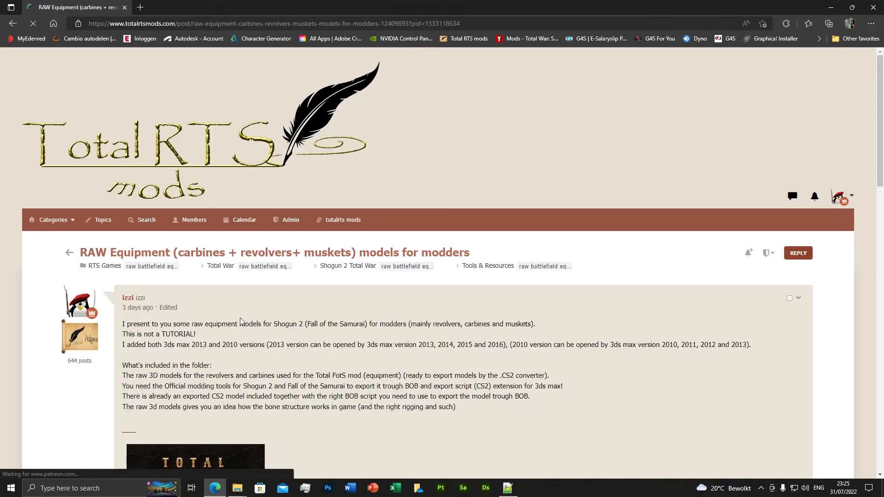
{"action": "scroll", "coordinate": [288, 335], "scroll_direction": "down", "scroll_amount": 7}
{"action": "scroll", "coordinate": [291, 335], "scroll_direction": "up", "scroll_amount": 10}
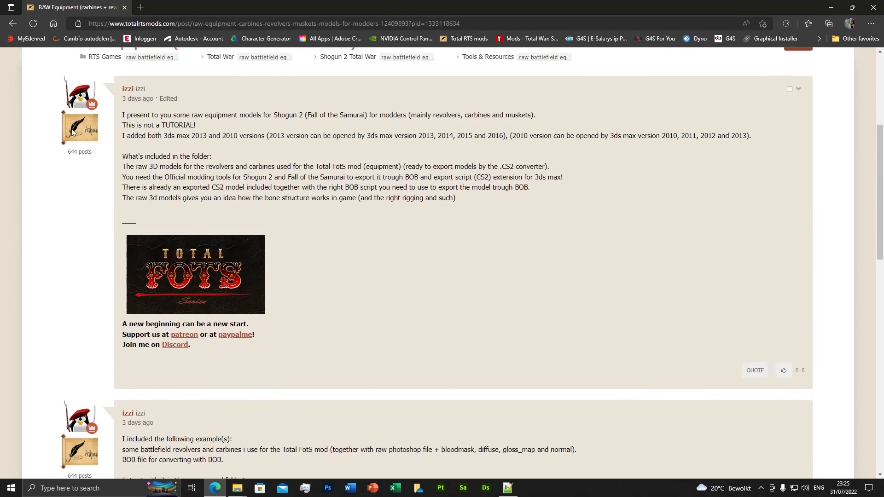
{"action": "left_click", "coordinate": [14, 26]}
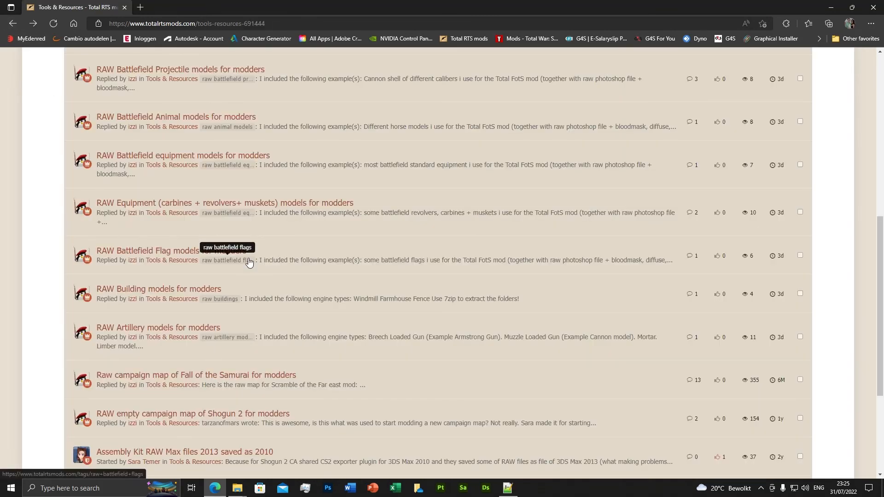
Step: Open the RAW Battlefield equipment models topic, examine its included examples and download, and return to the topic list
{"action": "left_click", "coordinate": [188, 159]}
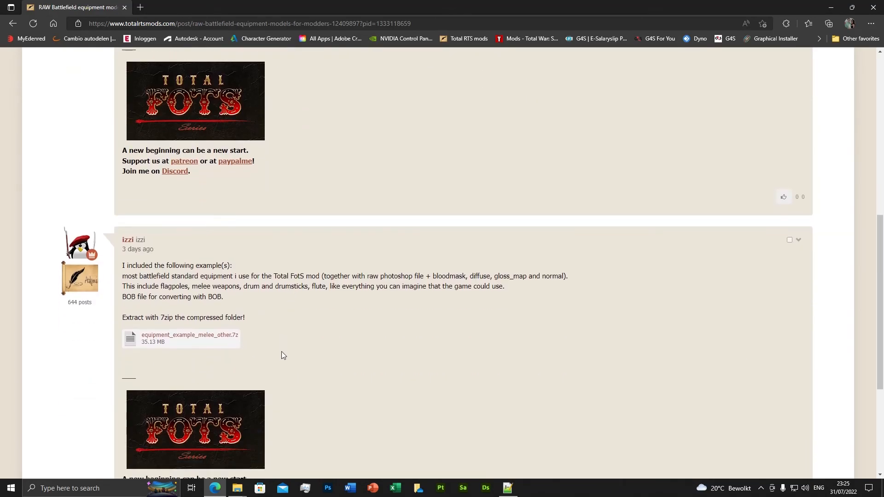
{"action": "scroll", "coordinate": [282, 337], "scroll_direction": "up", "scroll_amount": 3}
{"action": "scroll", "coordinate": [368, 385], "scroll_direction": "up", "scroll_amount": 3}
{"action": "scroll", "coordinate": [382, 387], "scroll_direction": "down", "scroll_amount": 6}
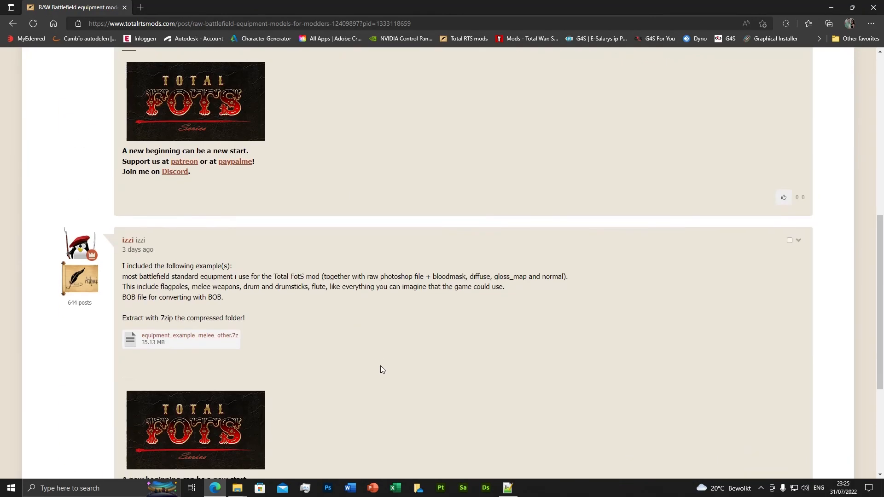
{"action": "scroll", "coordinate": [368, 354], "scroll_direction": "up", "scroll_amount": 7}
{"action": "left_click", "coordinate": [12, 23]}
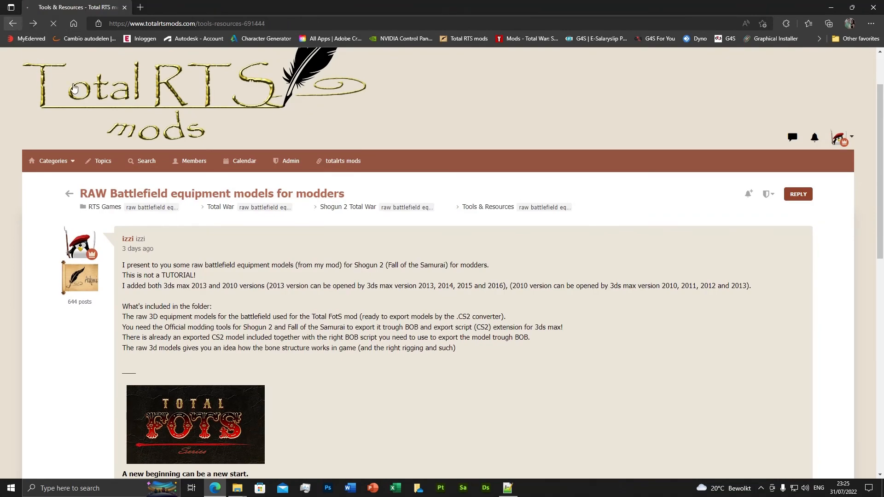
Step: Examine the full Tools & Resources topic list, from the unit part models to Sound Fix for all mods, ending back at the start
{"action": "scroll", "coordinate": [269, 272], "scroll_direction": "down", "scroll_amount": 3}
{"action": "scroll", "coordinate": [230, 299], "scroll_direction": "up", "scroll_amount": 6}
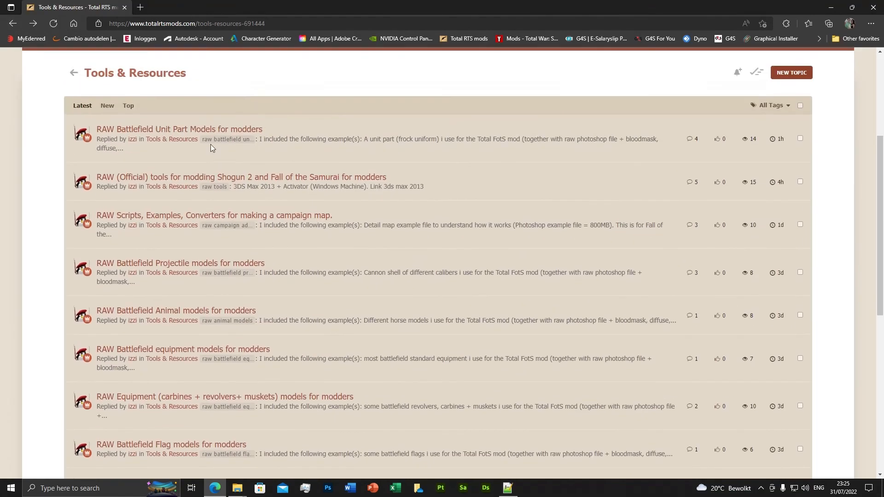
{"action": "scroll", "coordinate": [211, 144], "scroll_direction": "down", "scroll_amount": 7}
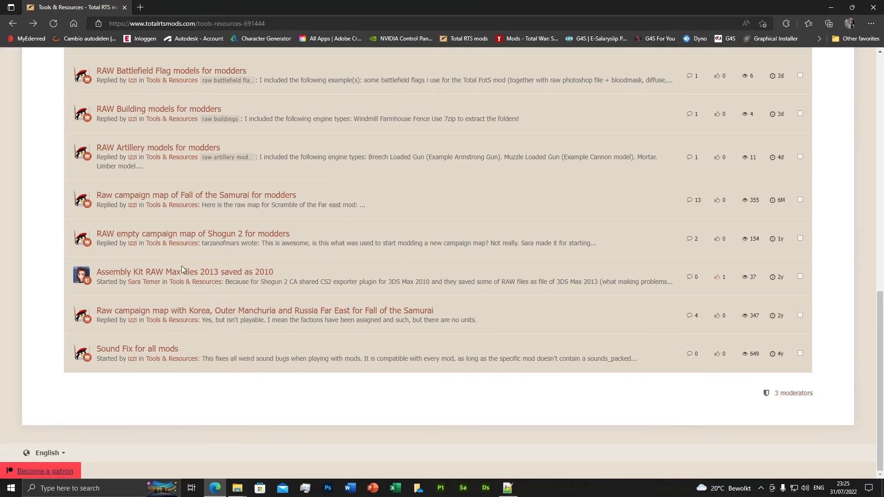
{"action": "scroll", "coordinate": [257, 359], "scroll_direction": "up", "scroll_amount": 5}
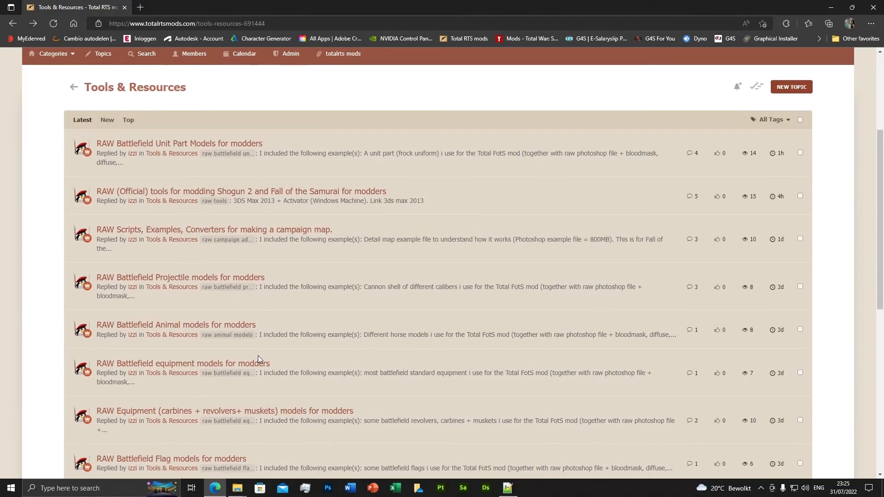
{"action": "scroll", "coordinate": [258, 355], "scroll_direction": "down", "scroll_amount": 10}
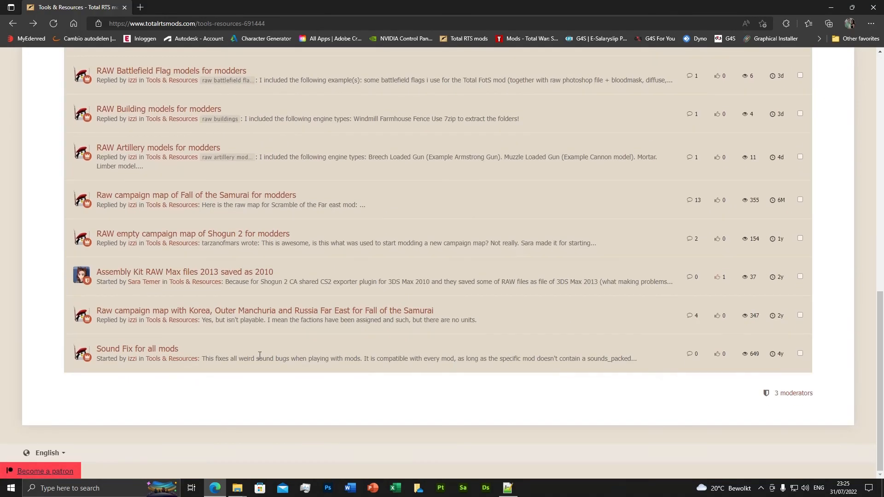
{"action": "scroll", "coordinate": [260, 355], "scroll_direction": "up", "scroll_amount": 10}
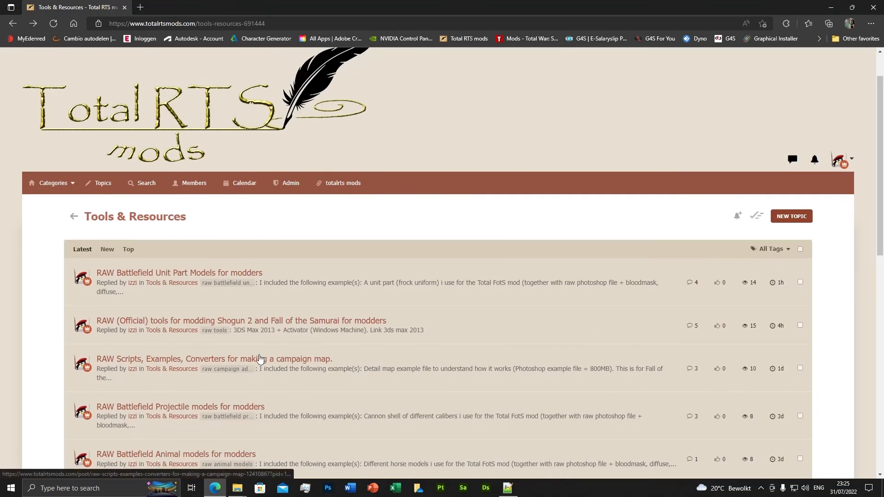
{"action": "scroll", "coordinate": [261, 358], "scroll_direction": "down", "scroll_amount": 10}
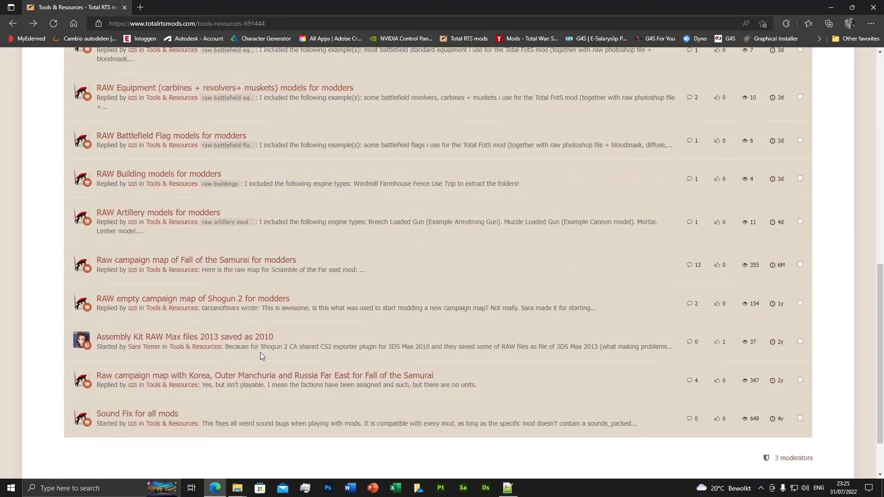
{"action": "scroll", "coordinate": [263, 354], "scroll_direction": "up", "scroll_amount": 10}
{"action": "scroll", "coordinate": [263, 356], "scroll_direction": "down", "scroll_amount": 5}
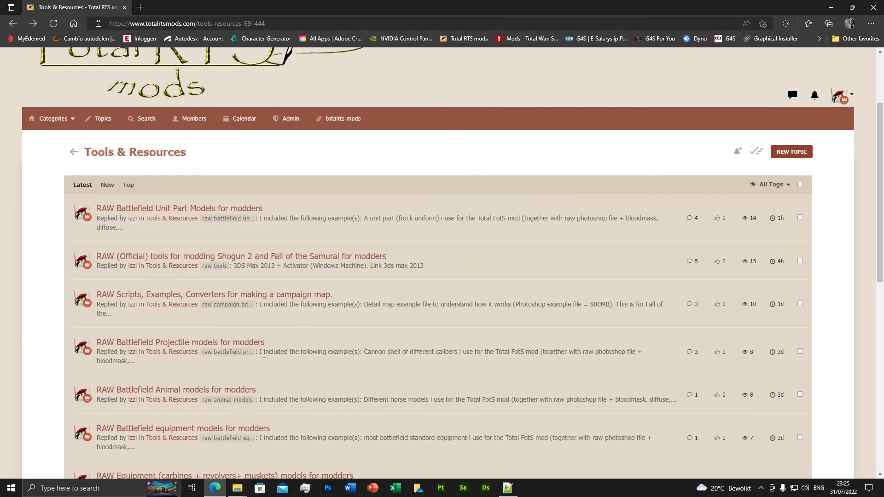
{"action": "scroll", "coordinate": [263, 360], "scroll_direction": "down", "scroll_amount": 4}
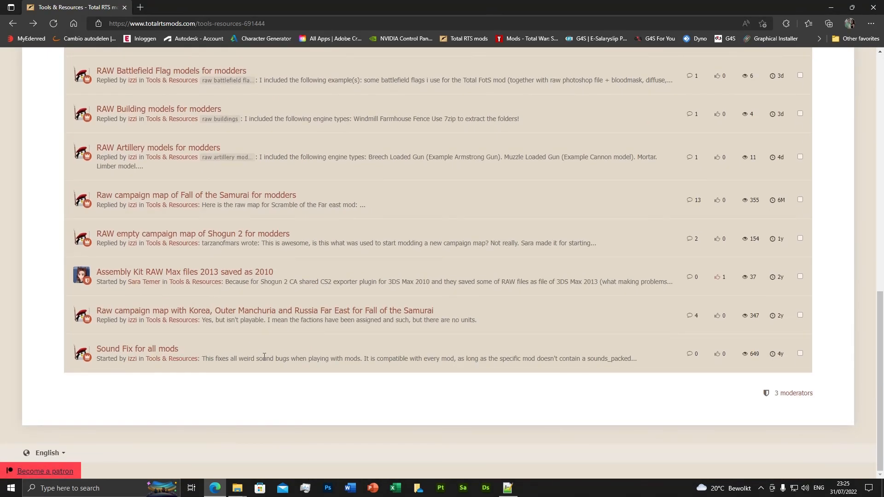
{"action": "scroll", "coordinate": [264, 357], "scroll_direction": "up", "scroll_amount": 10}
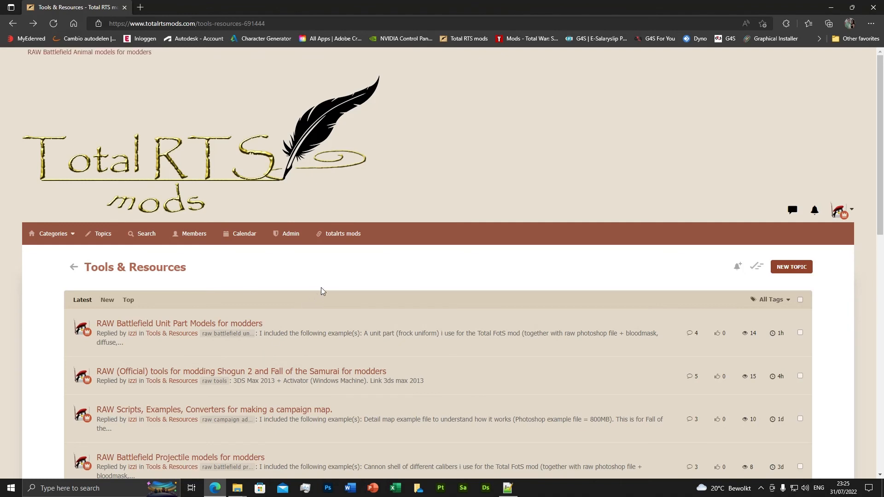
{"action": "key", "text": "alt+z"}
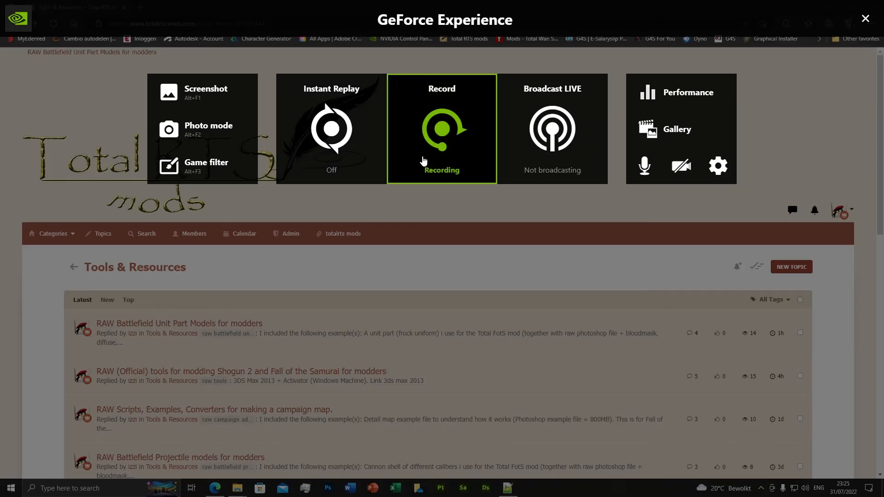